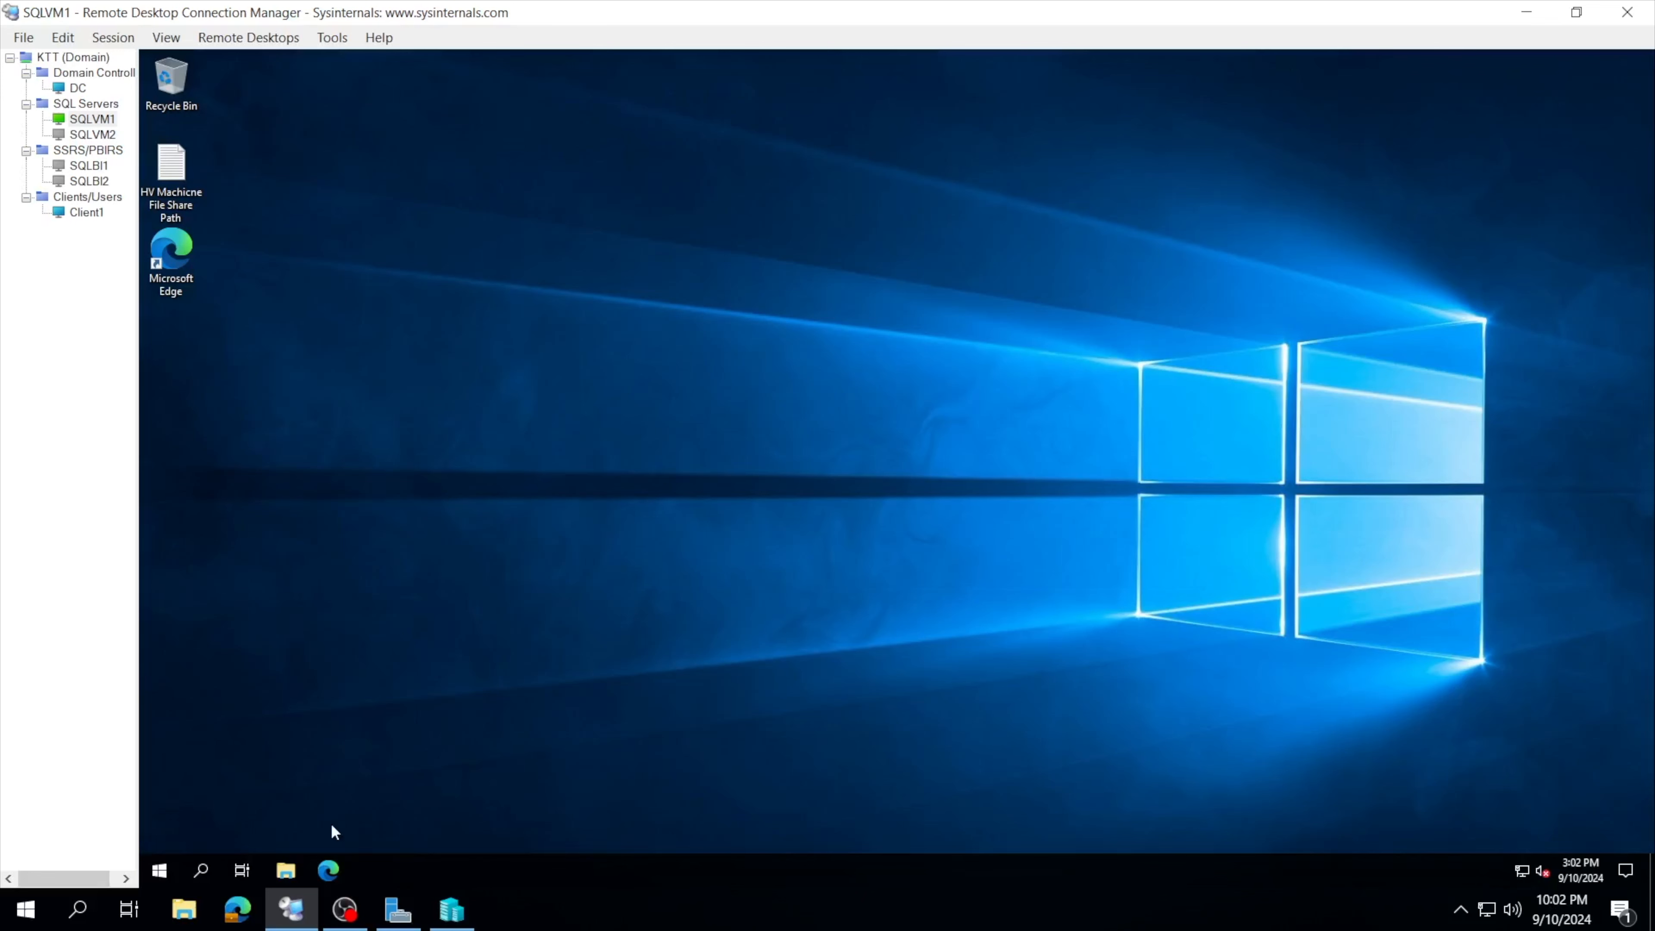
Step: Search Bing in Edge for 'SQL SERVER SETUP FILE' and scroll to the SQL Server Downloads | Microsoft result
click(329, 871)
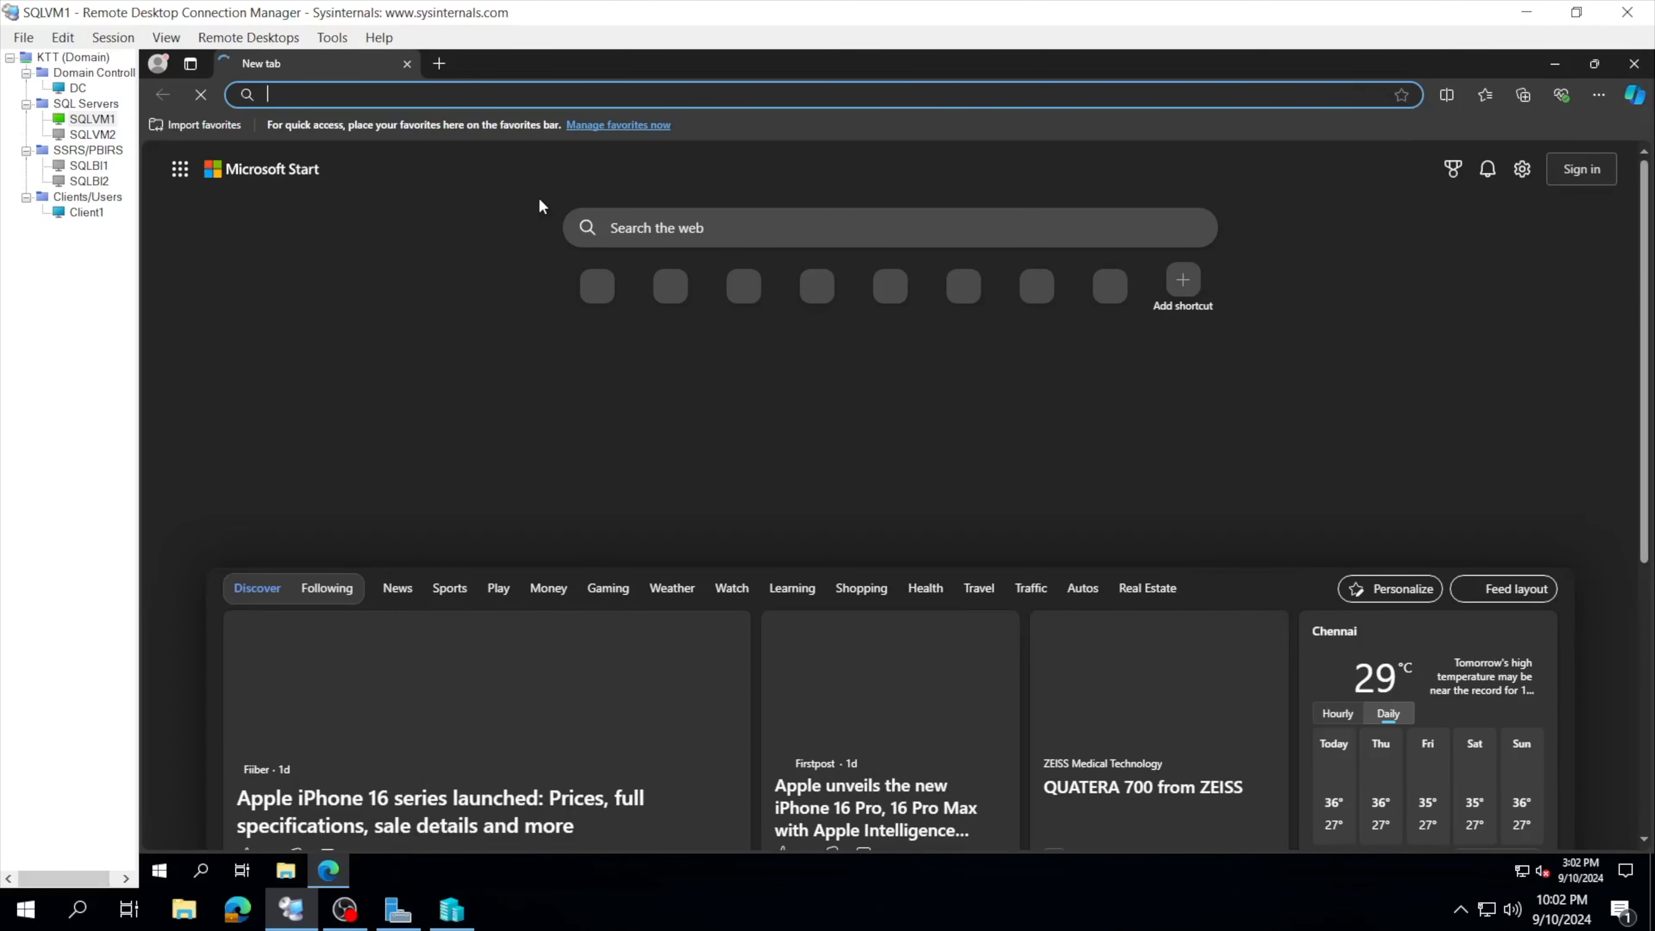
text(SQL SERVER )
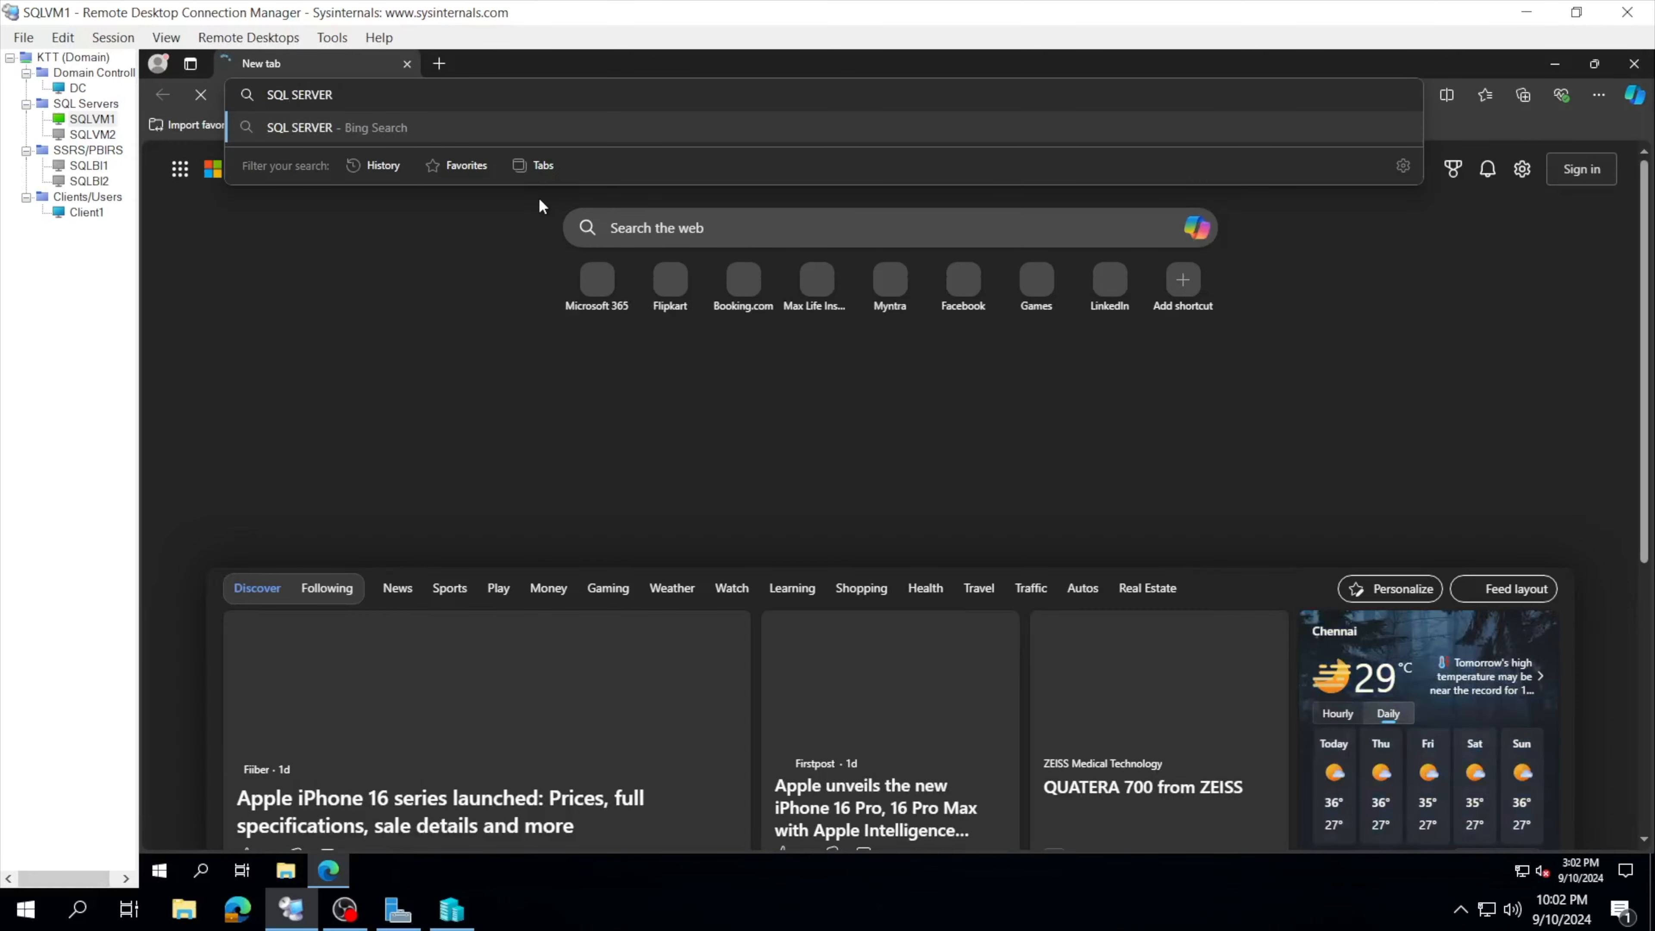
text(SETUP FILE)
key(Return)
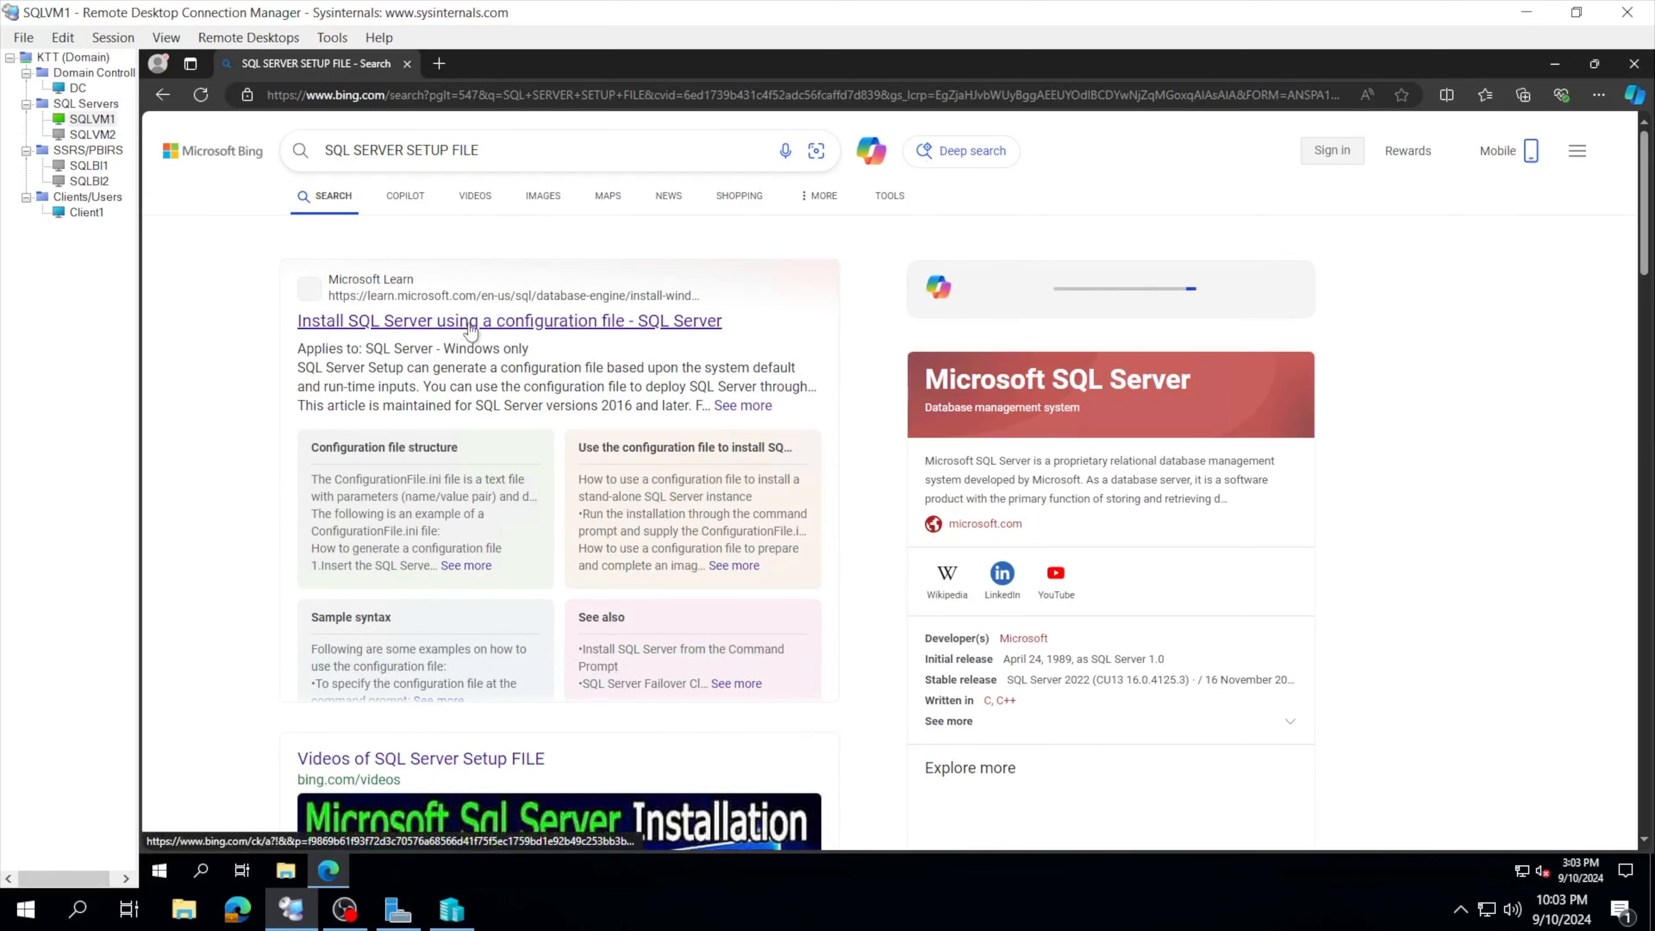
scroll(499, 397, down, 1)
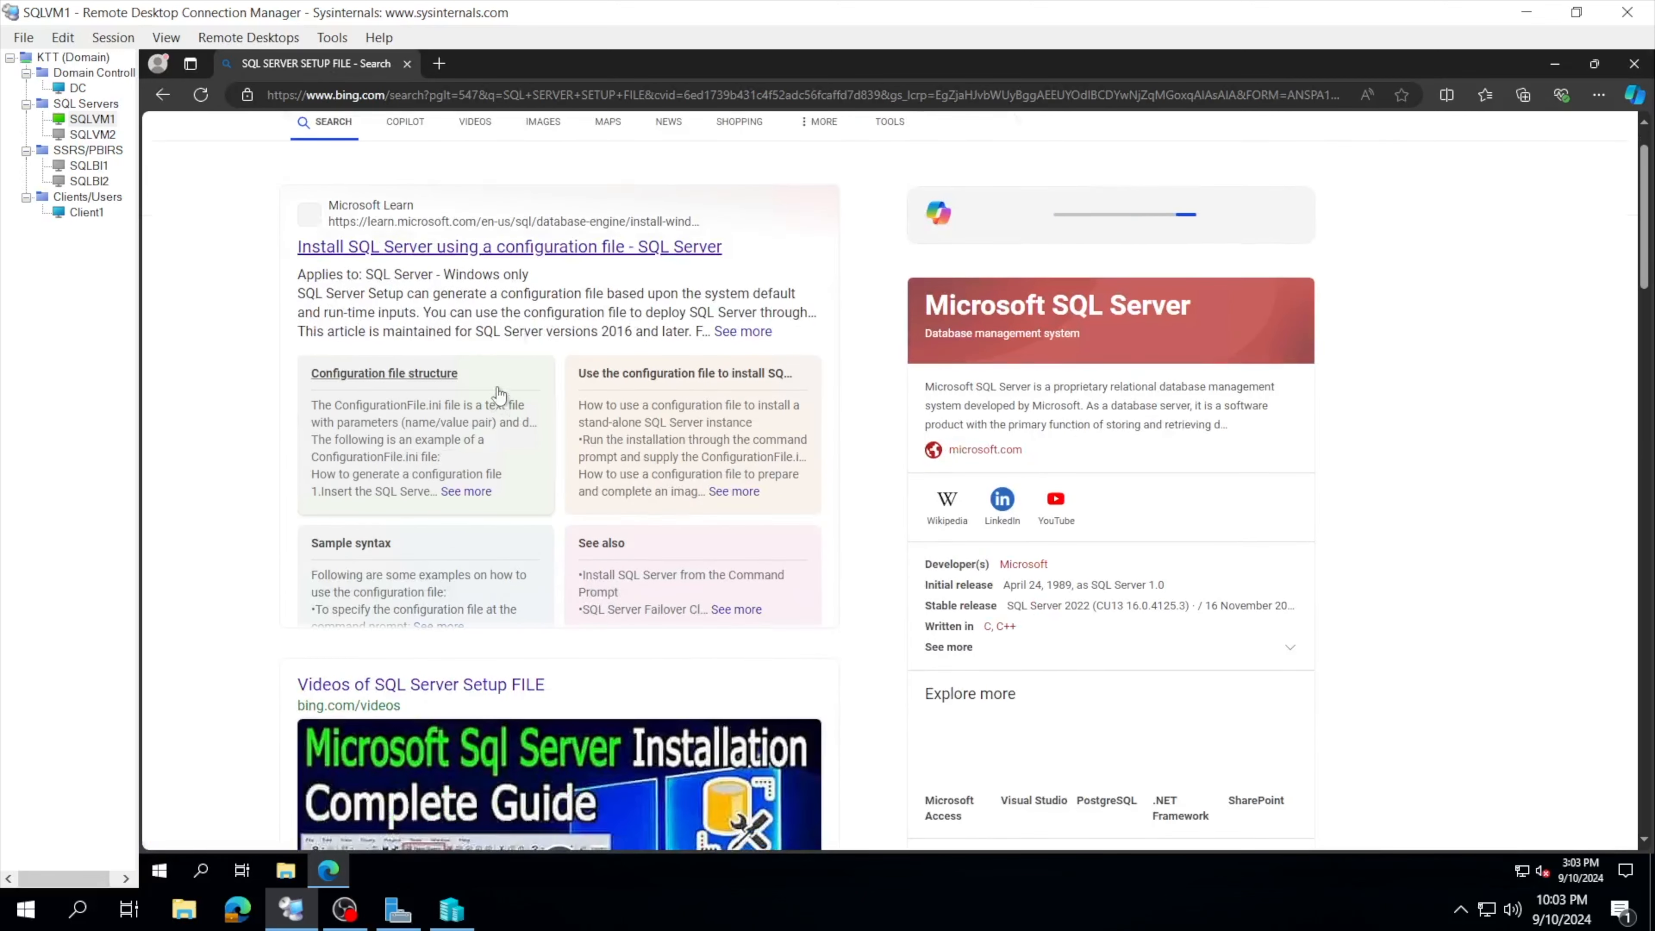
scroll(546, 408, down, 1)
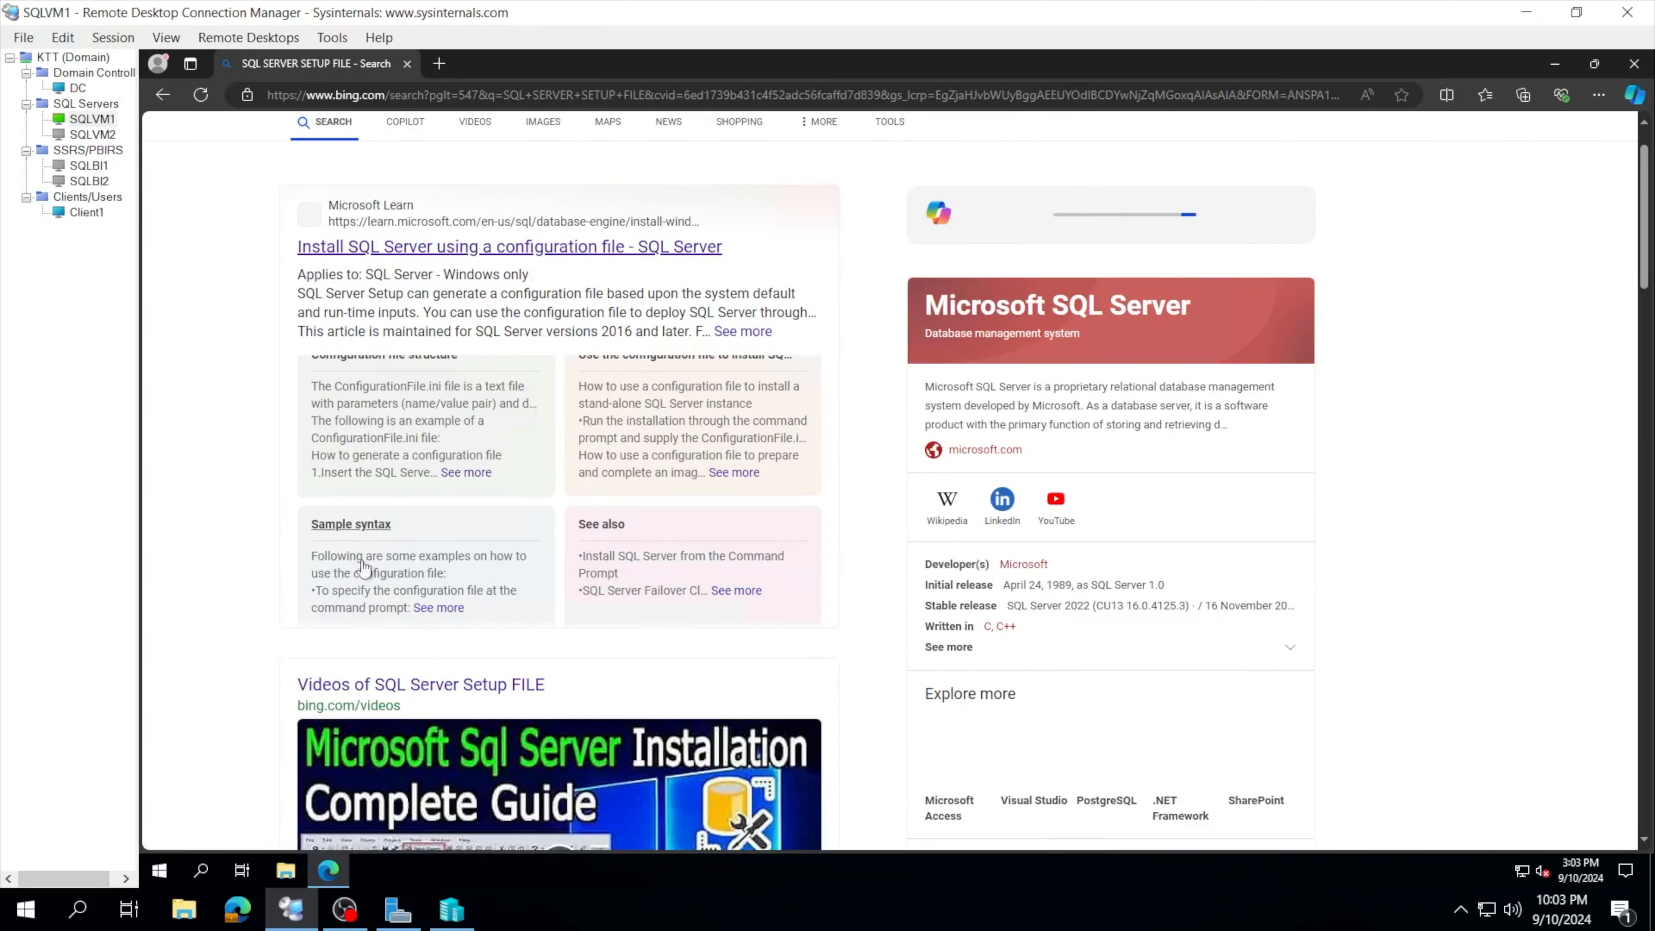
scroll(363, 569, down, 10)
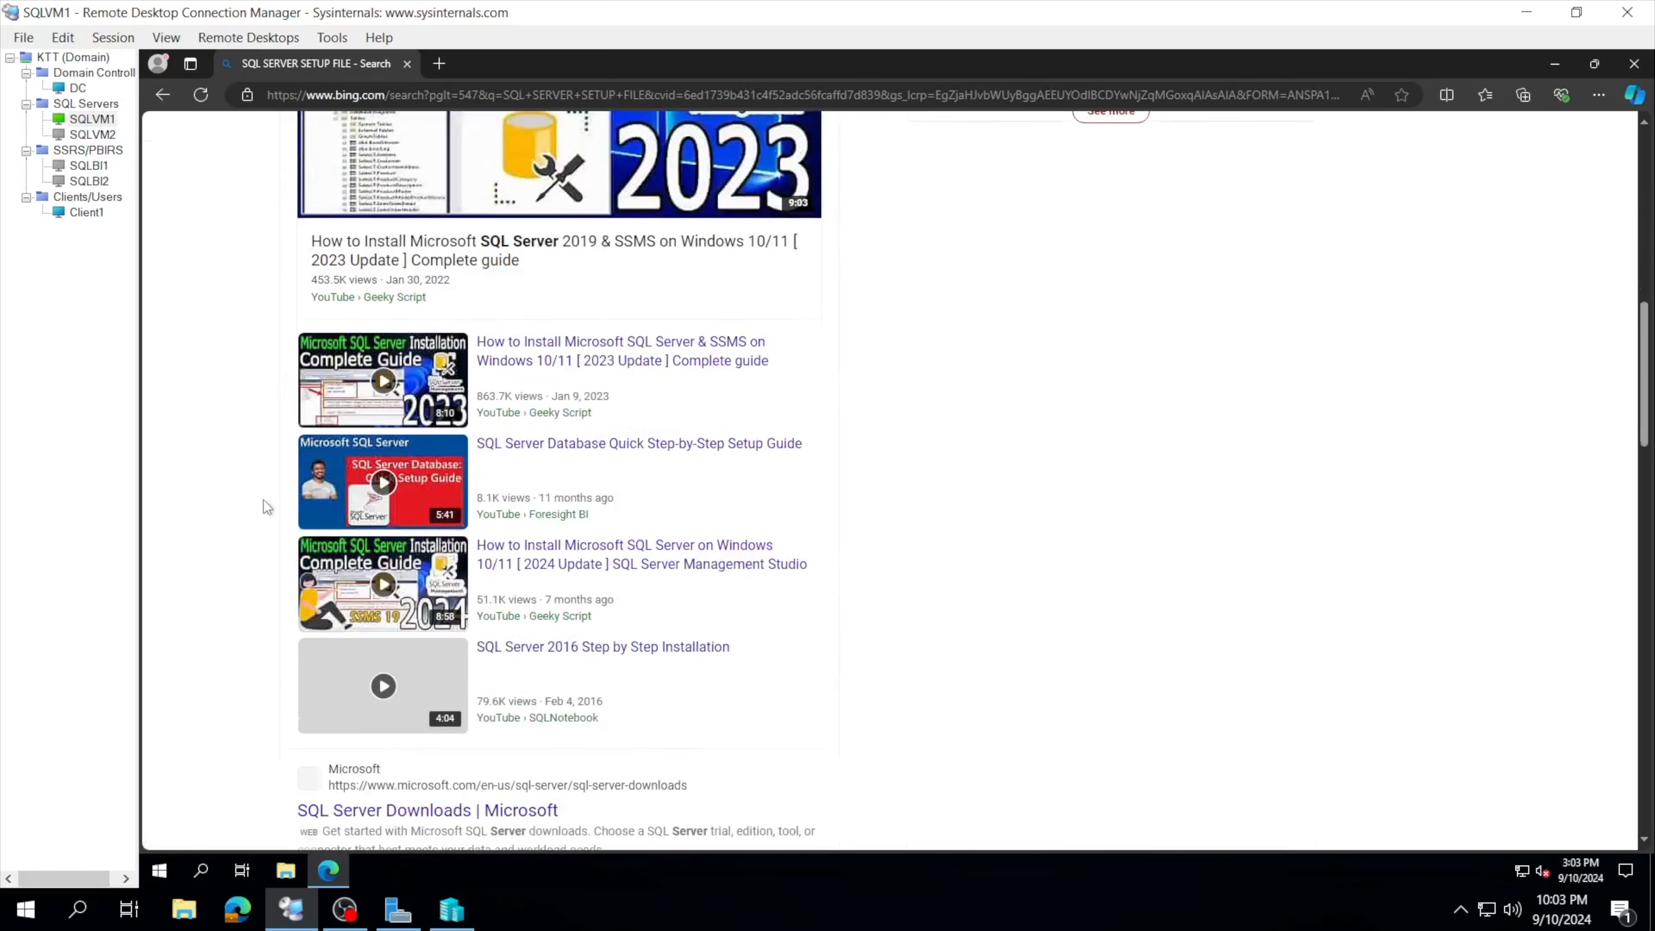
scroll(506, 521, up, 10)
scroll(505, 520, down, 5)
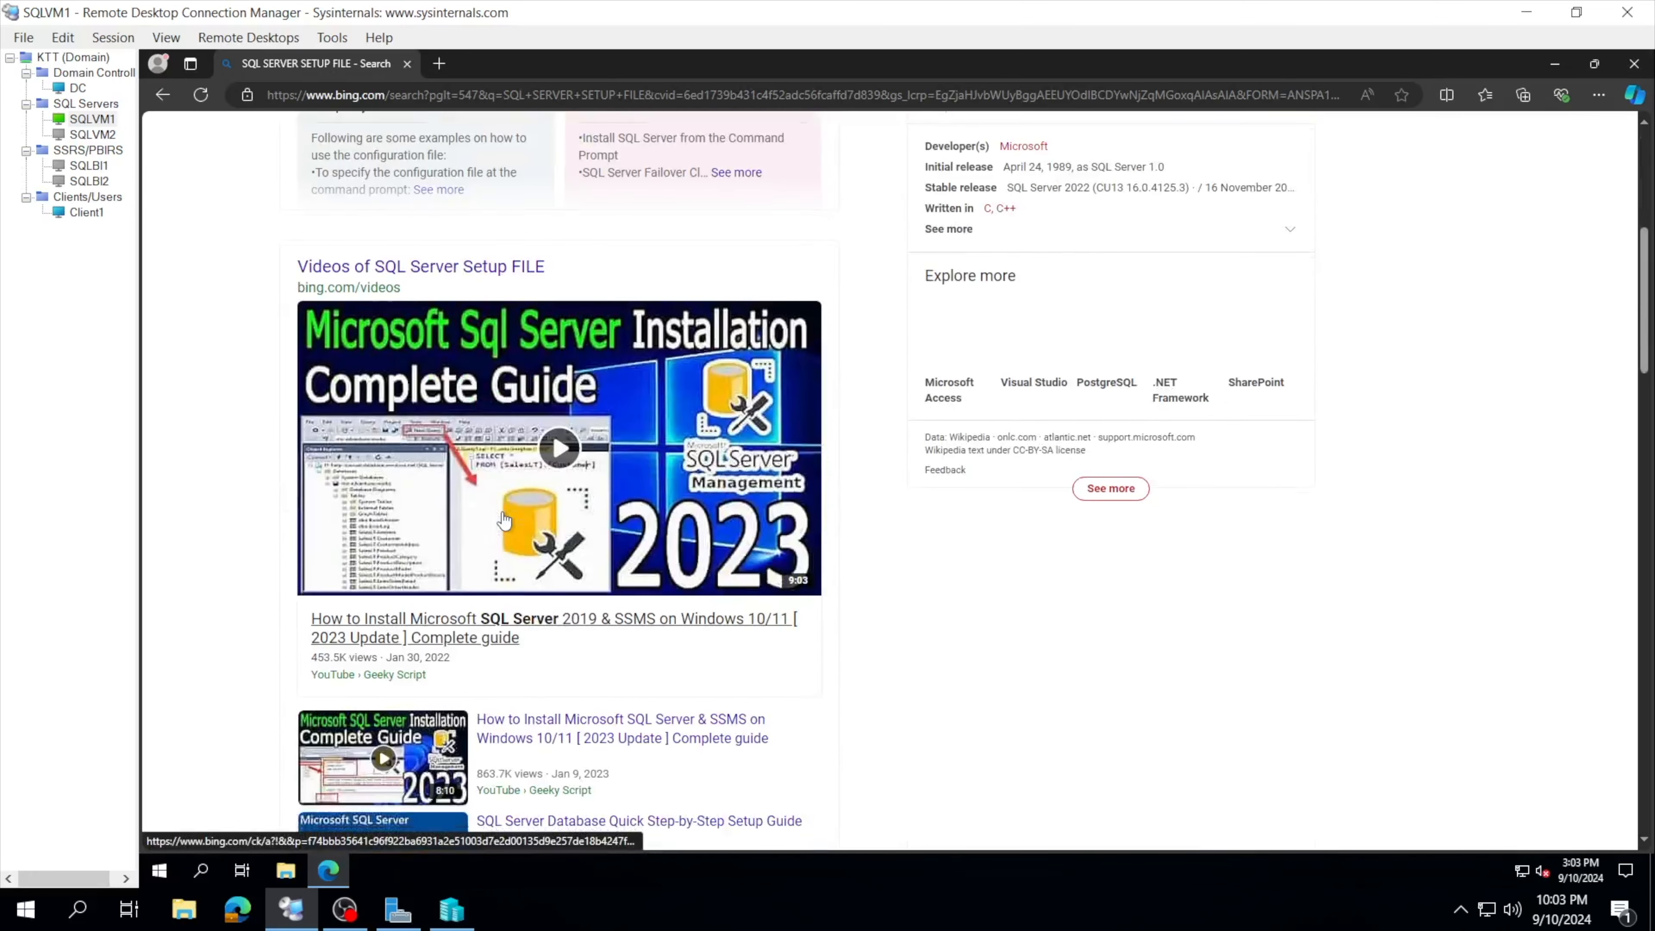
scroll(505, 520, down, 7)
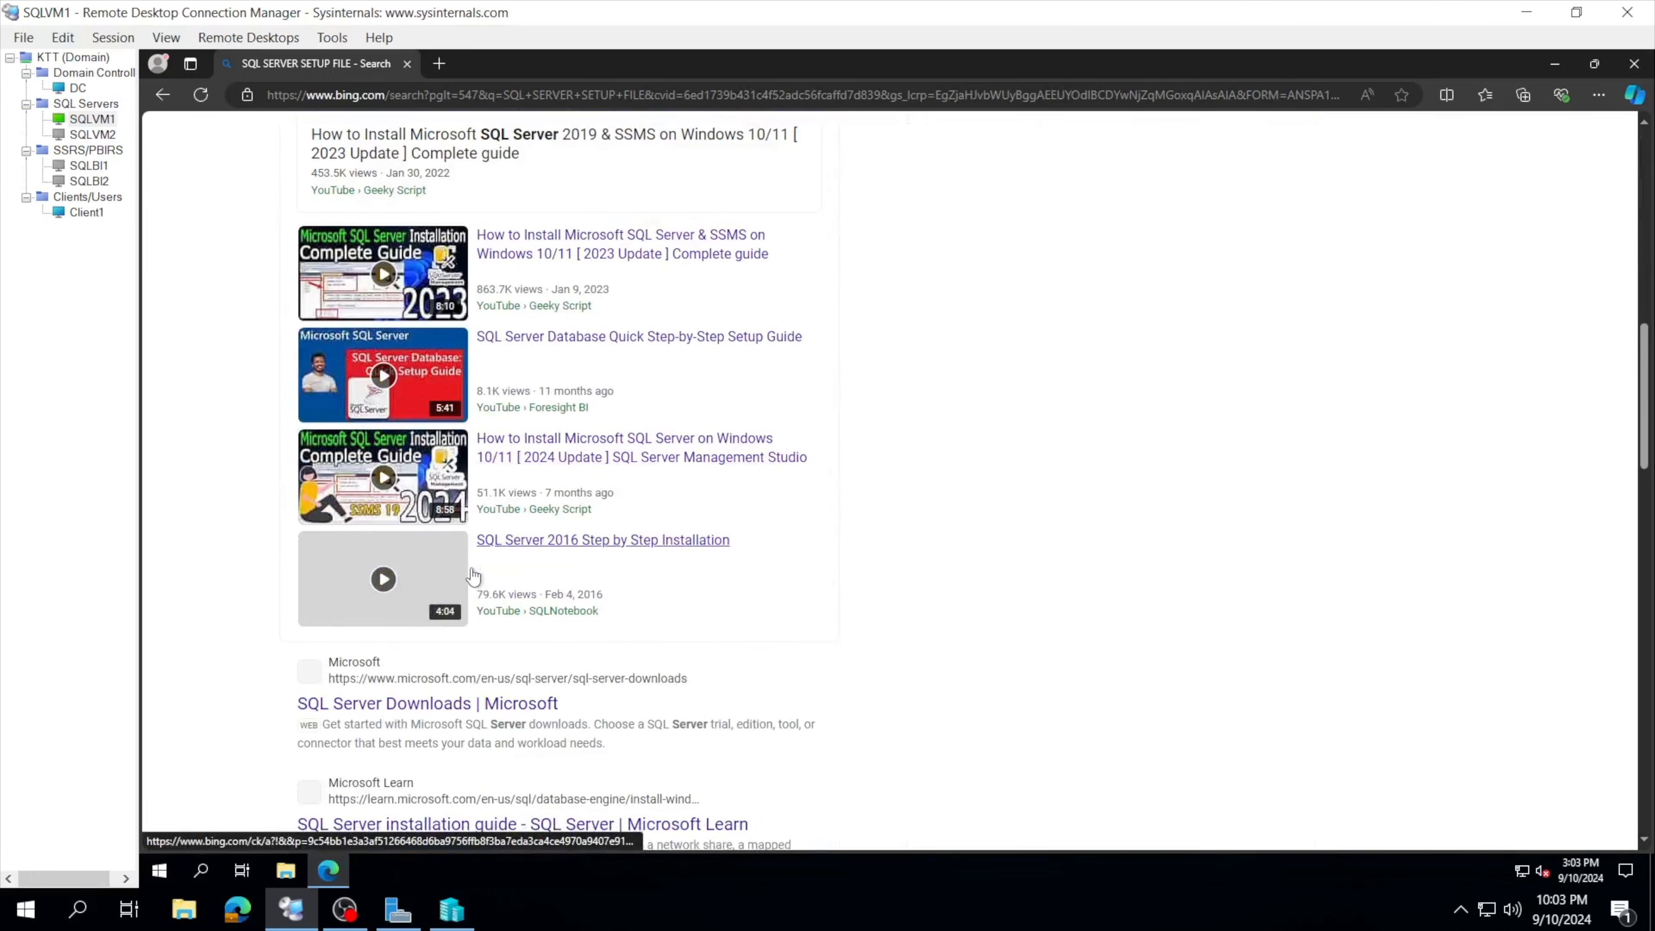
scroll(450, 606, down, 1)
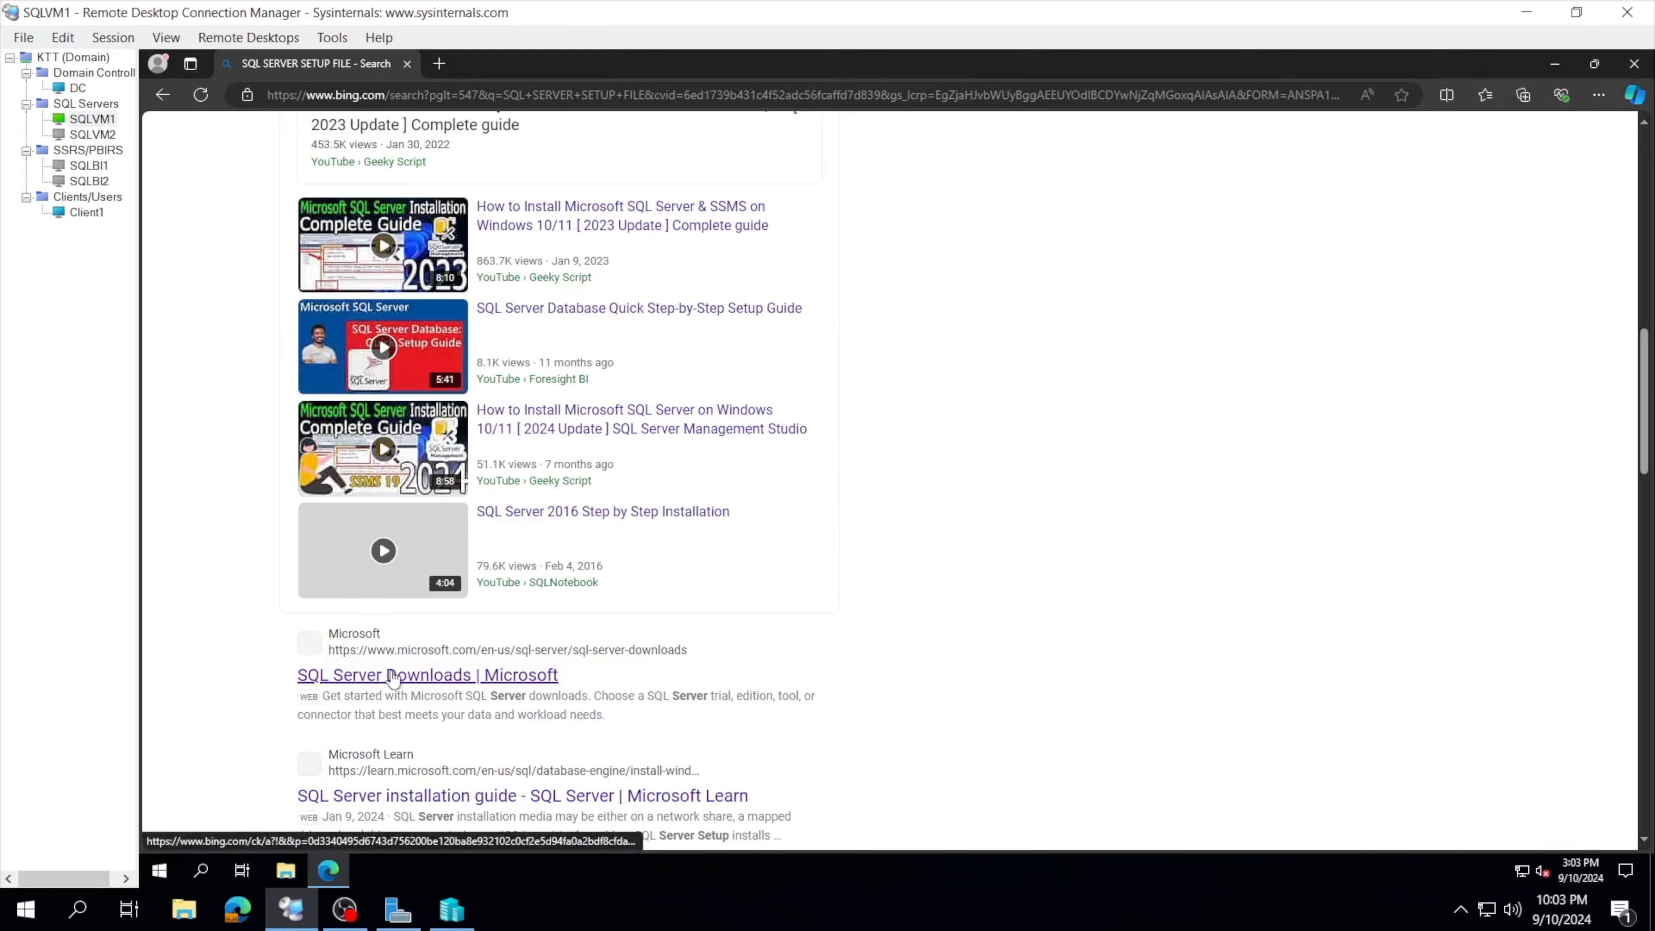
Step: Open the SQL Server Downloads page and choose Download now for the on-premises SQL Server 2022
click(393, 676)
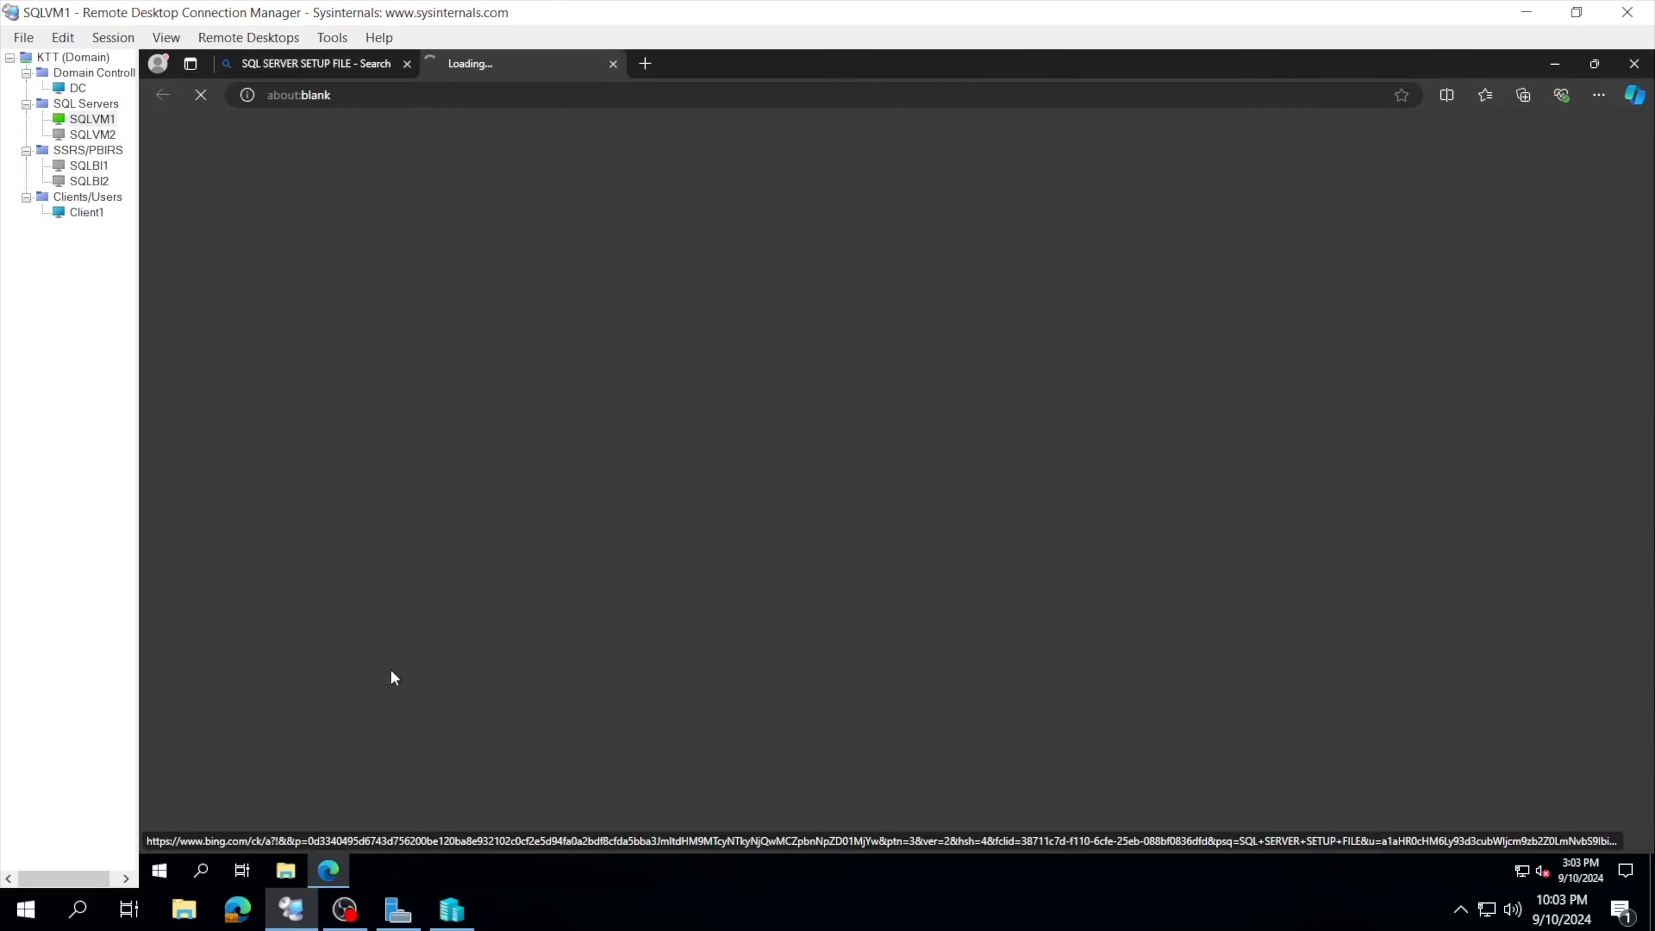
scroll(722, 493, down, 2)
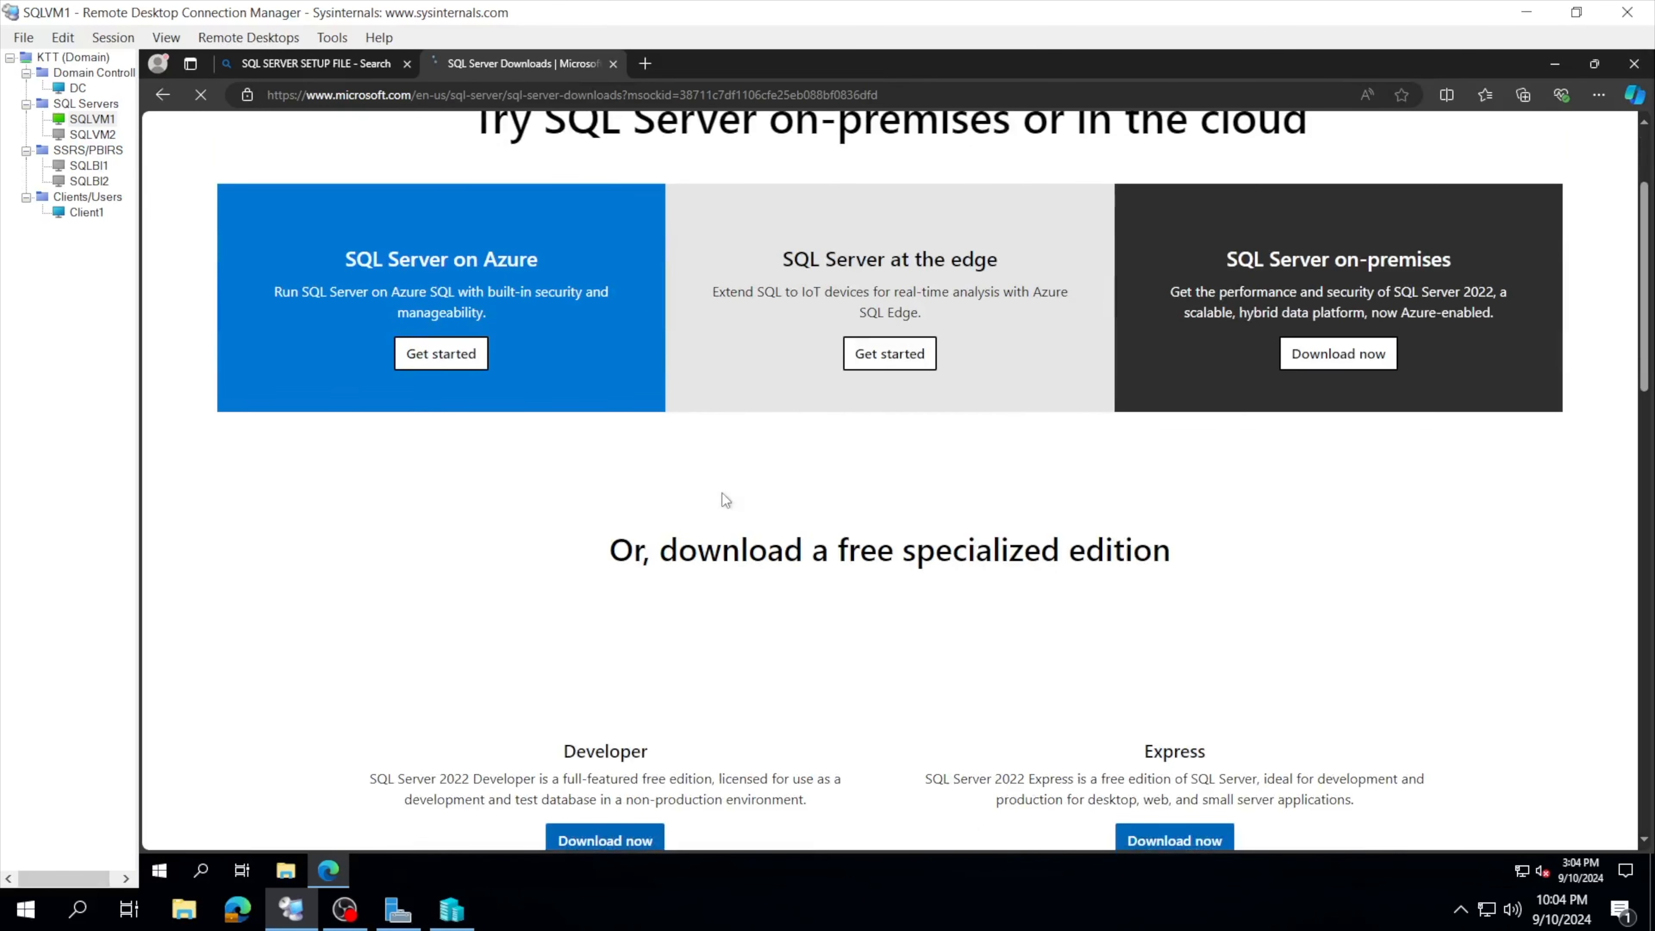
scroll(722, 493, up, 2)
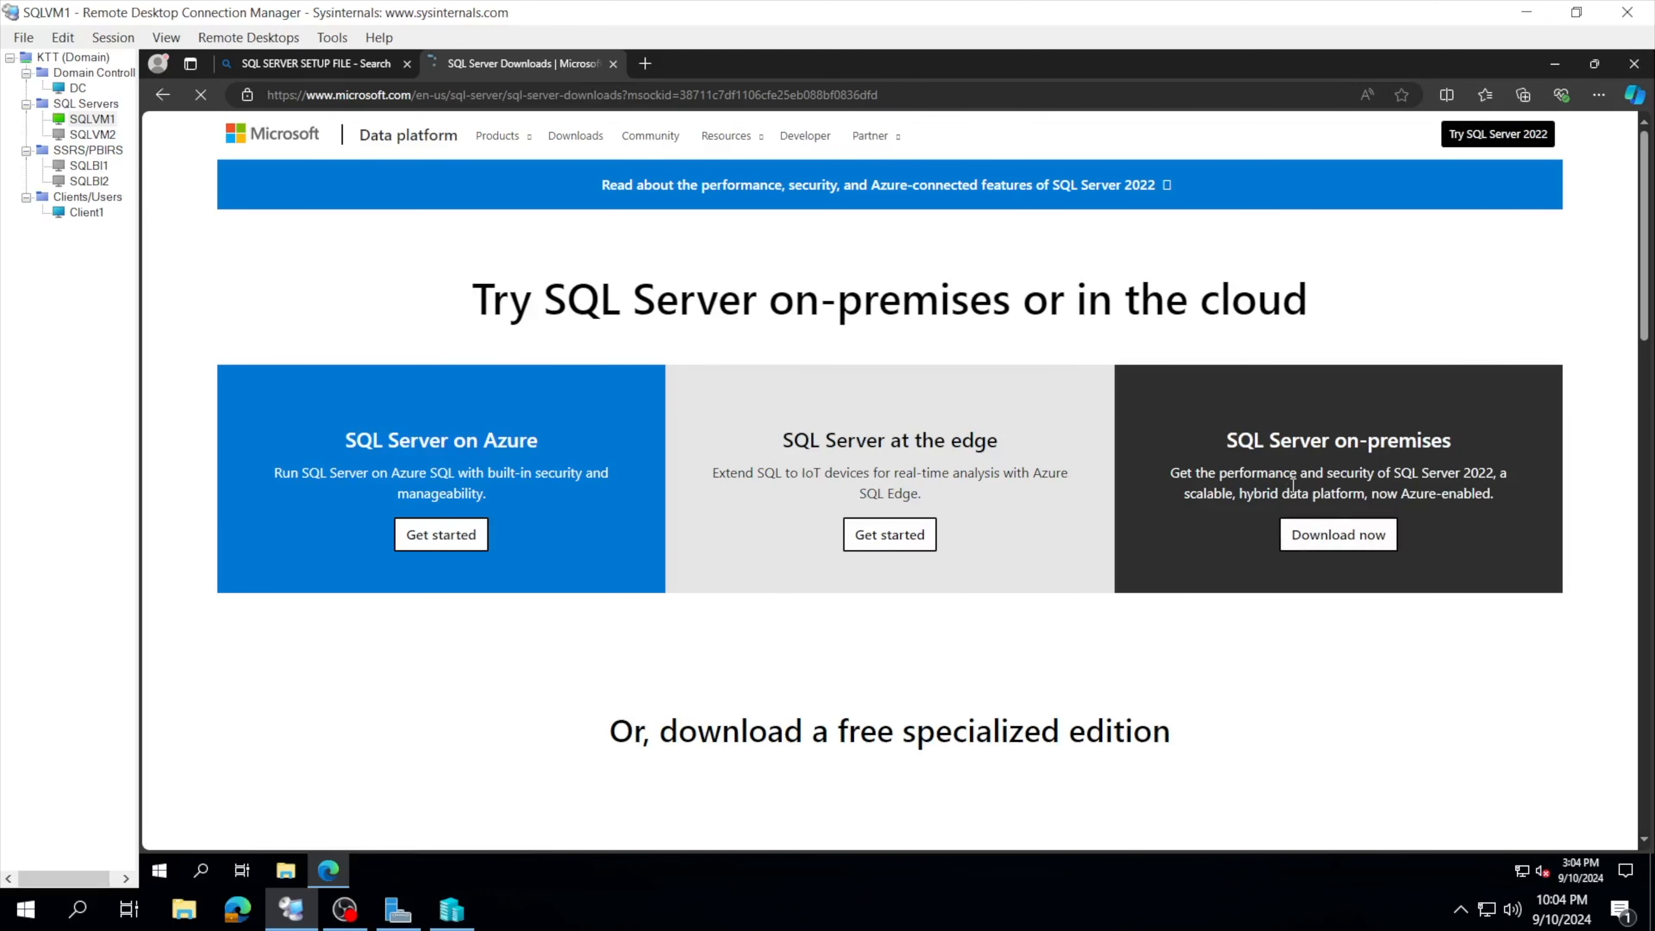
click(1305, 551)
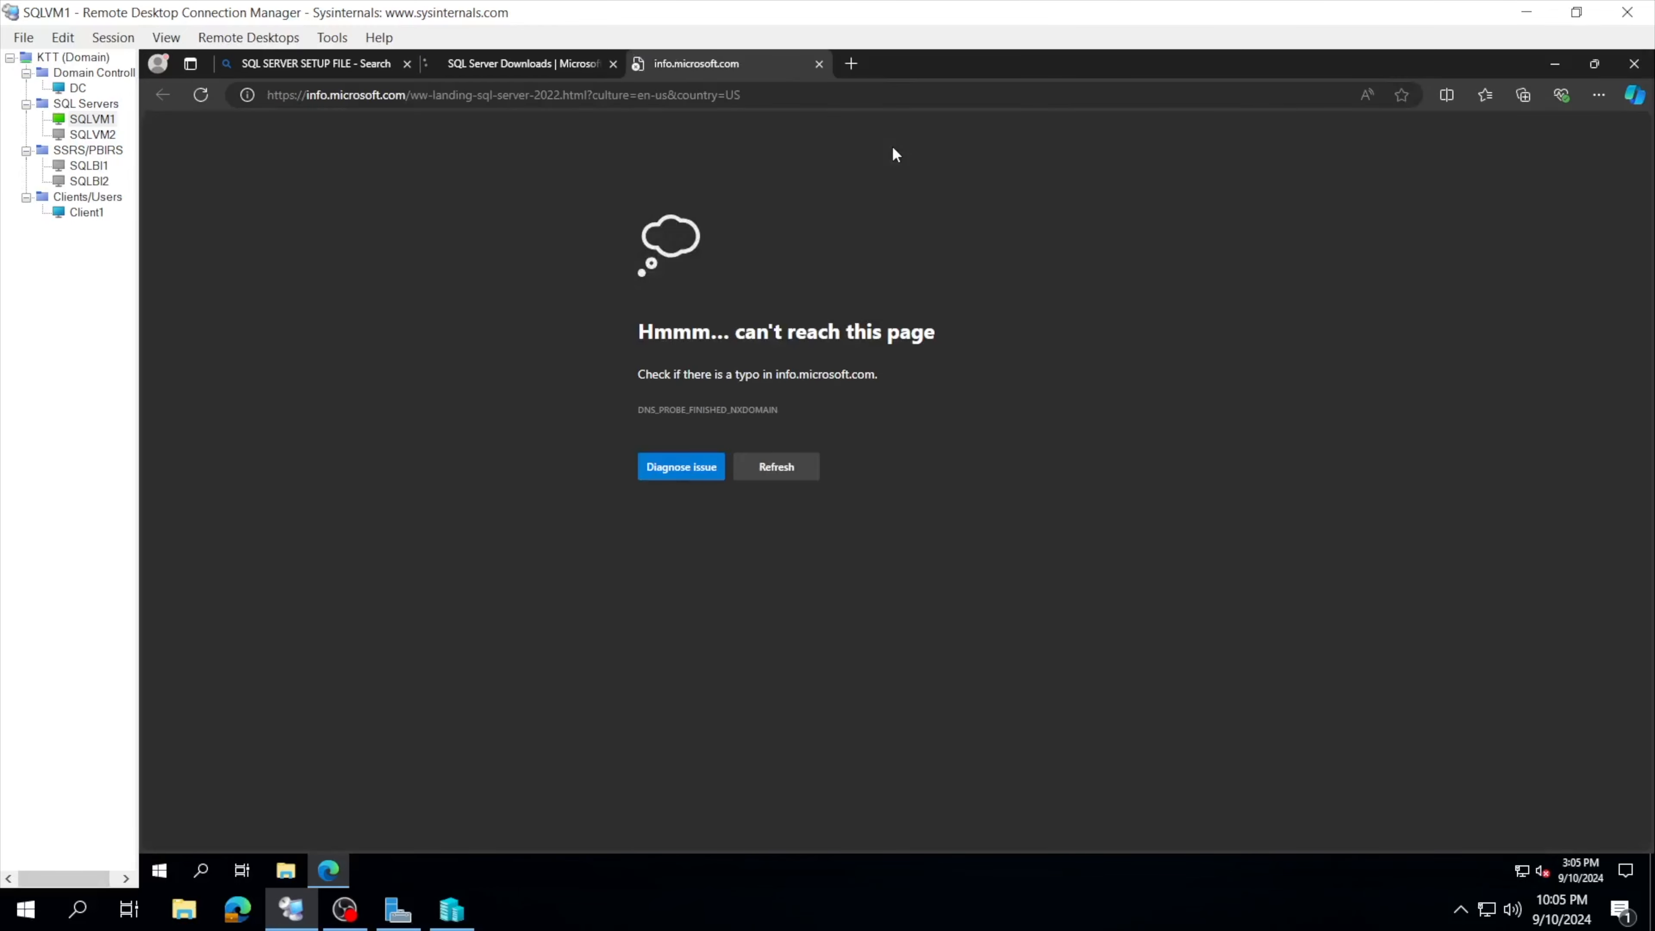
Step: Return to the downloads page and retry the on-premises download after the first attempt fails
click(544, 65)
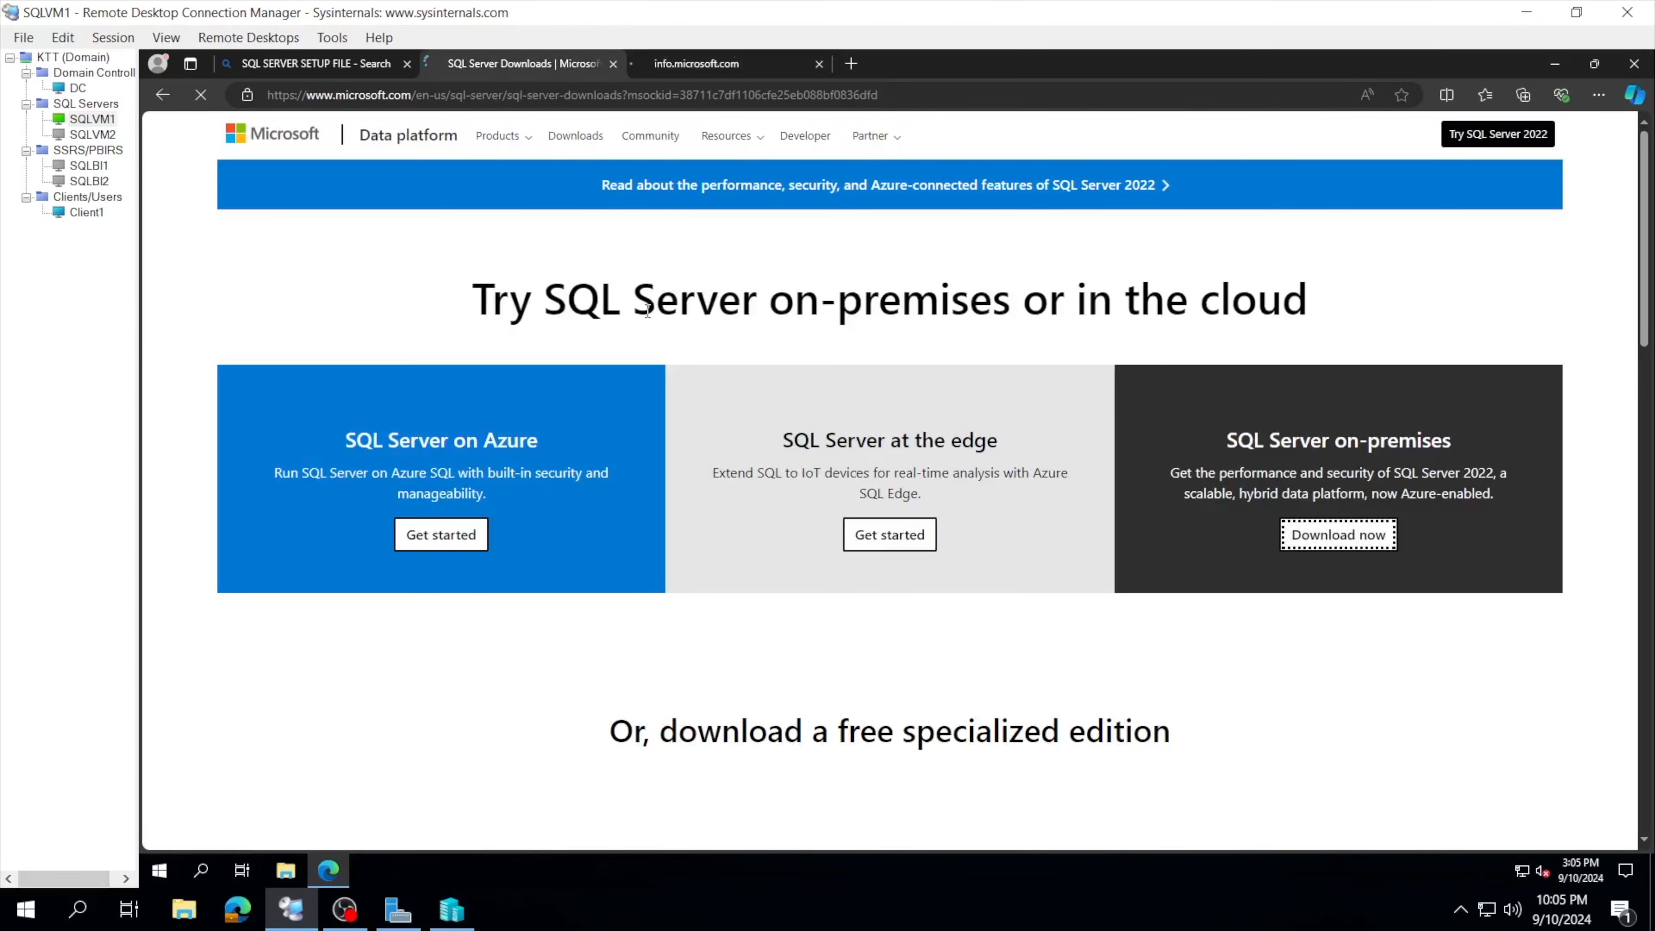
click(1362, 539)
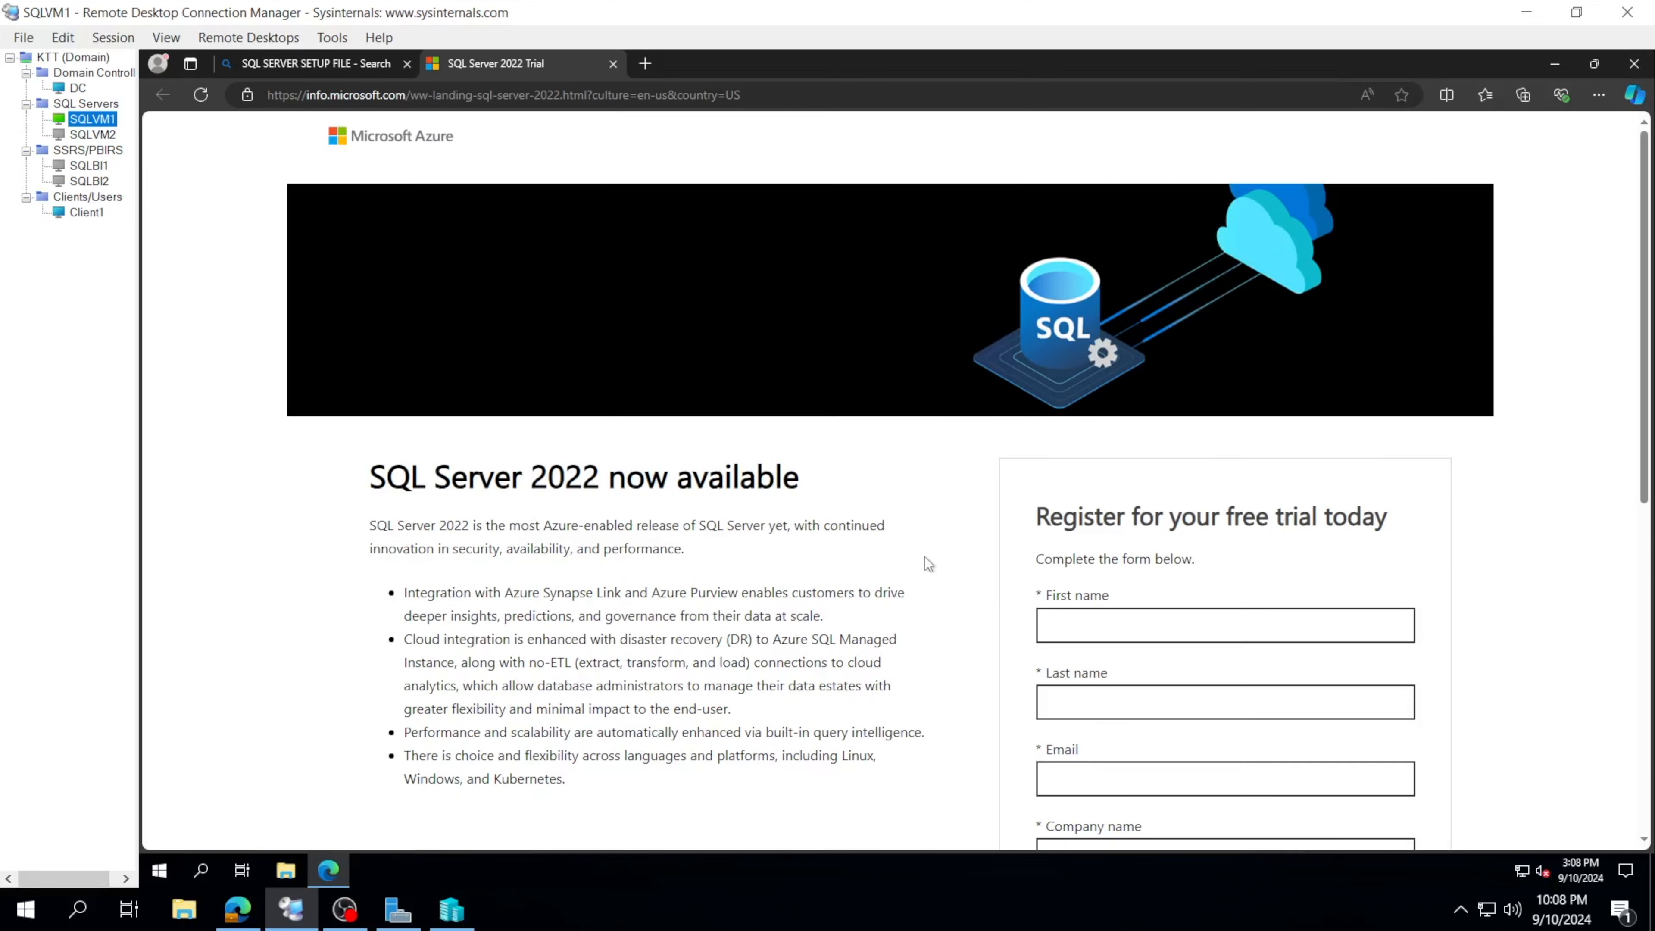
scroll(924, 555, down, 2)
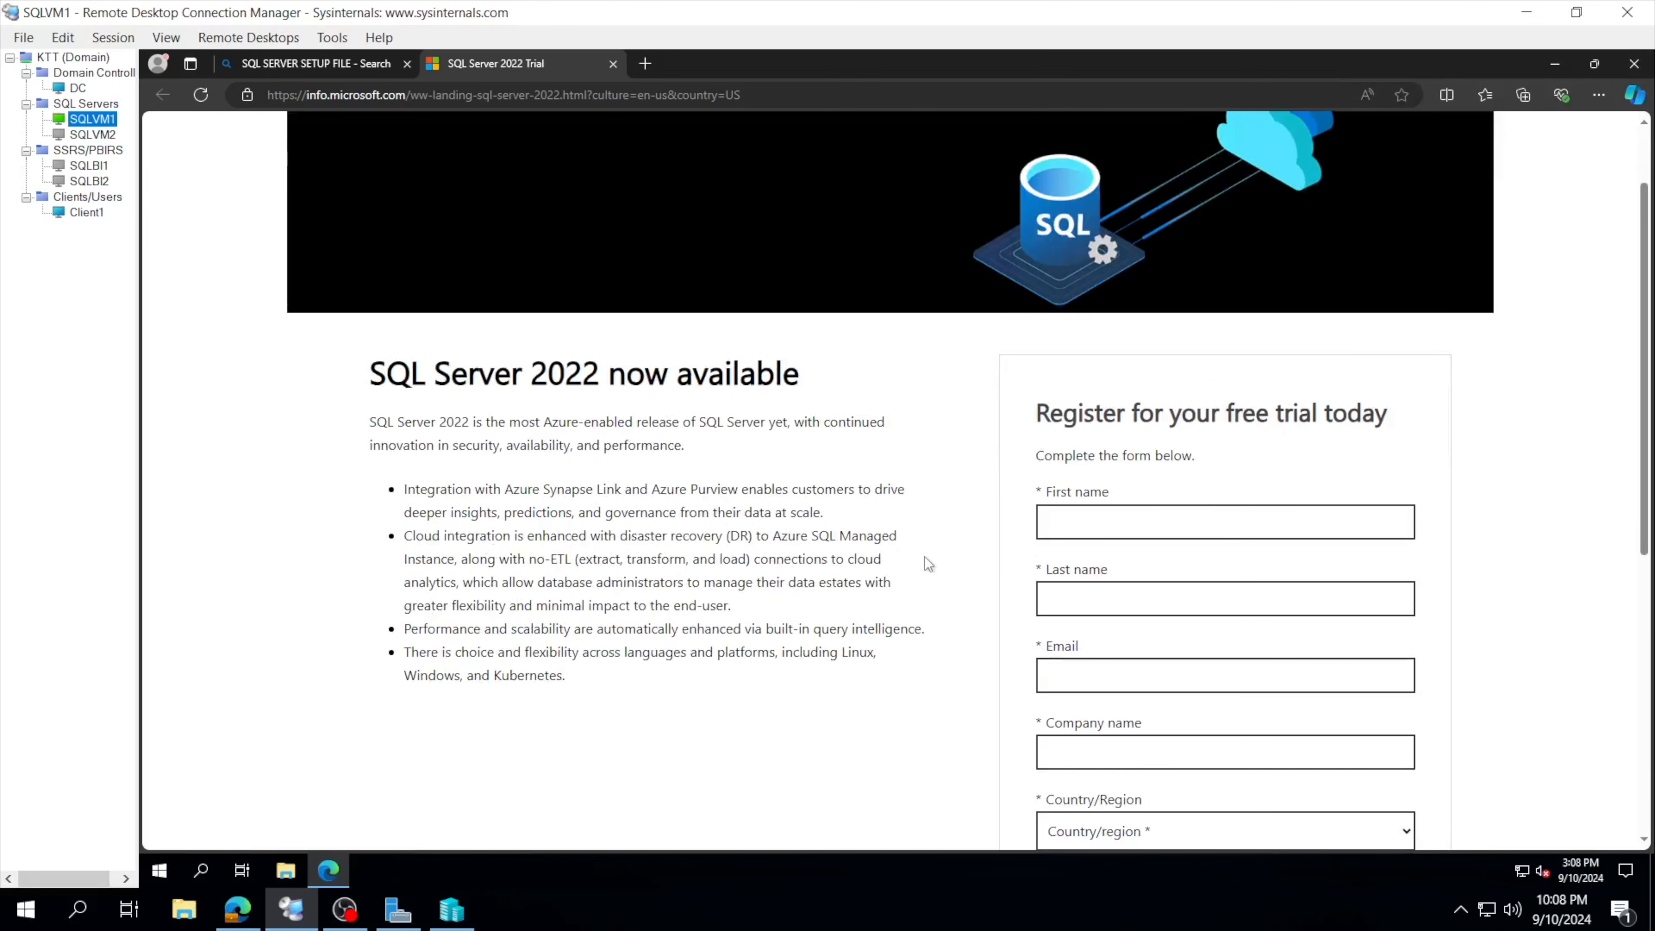
Step: Fill the trial form's first and last name fields with placeholder text, moving on to email
scroll(927, 560, down, 2)
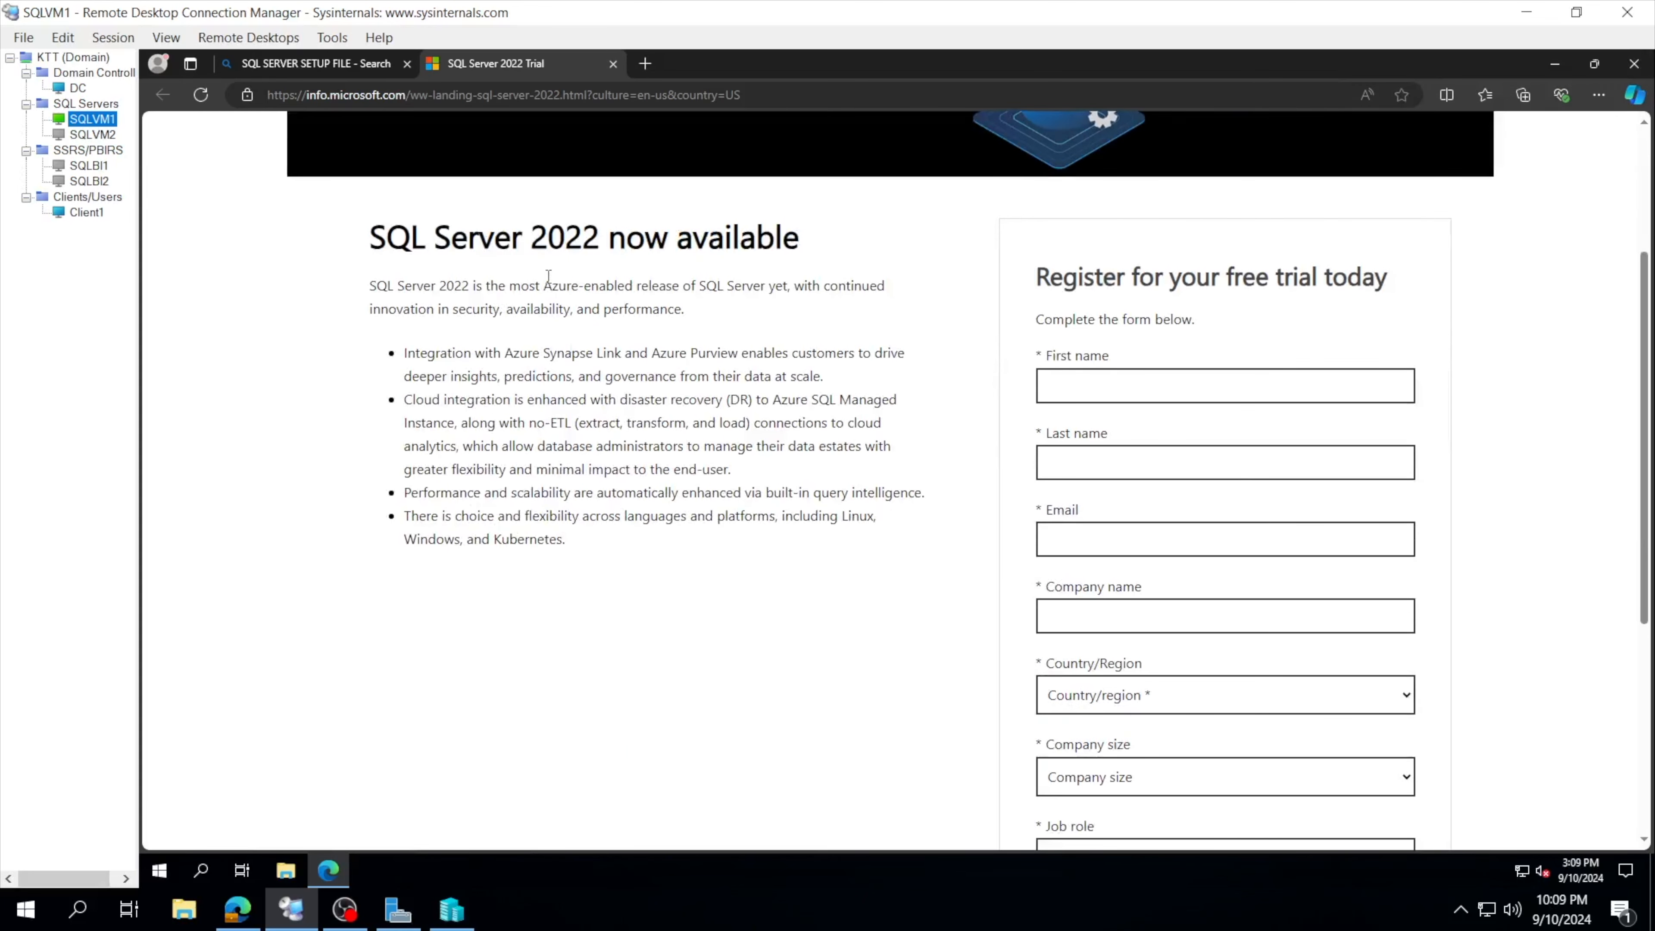
scroll(980, 402, down, 1)
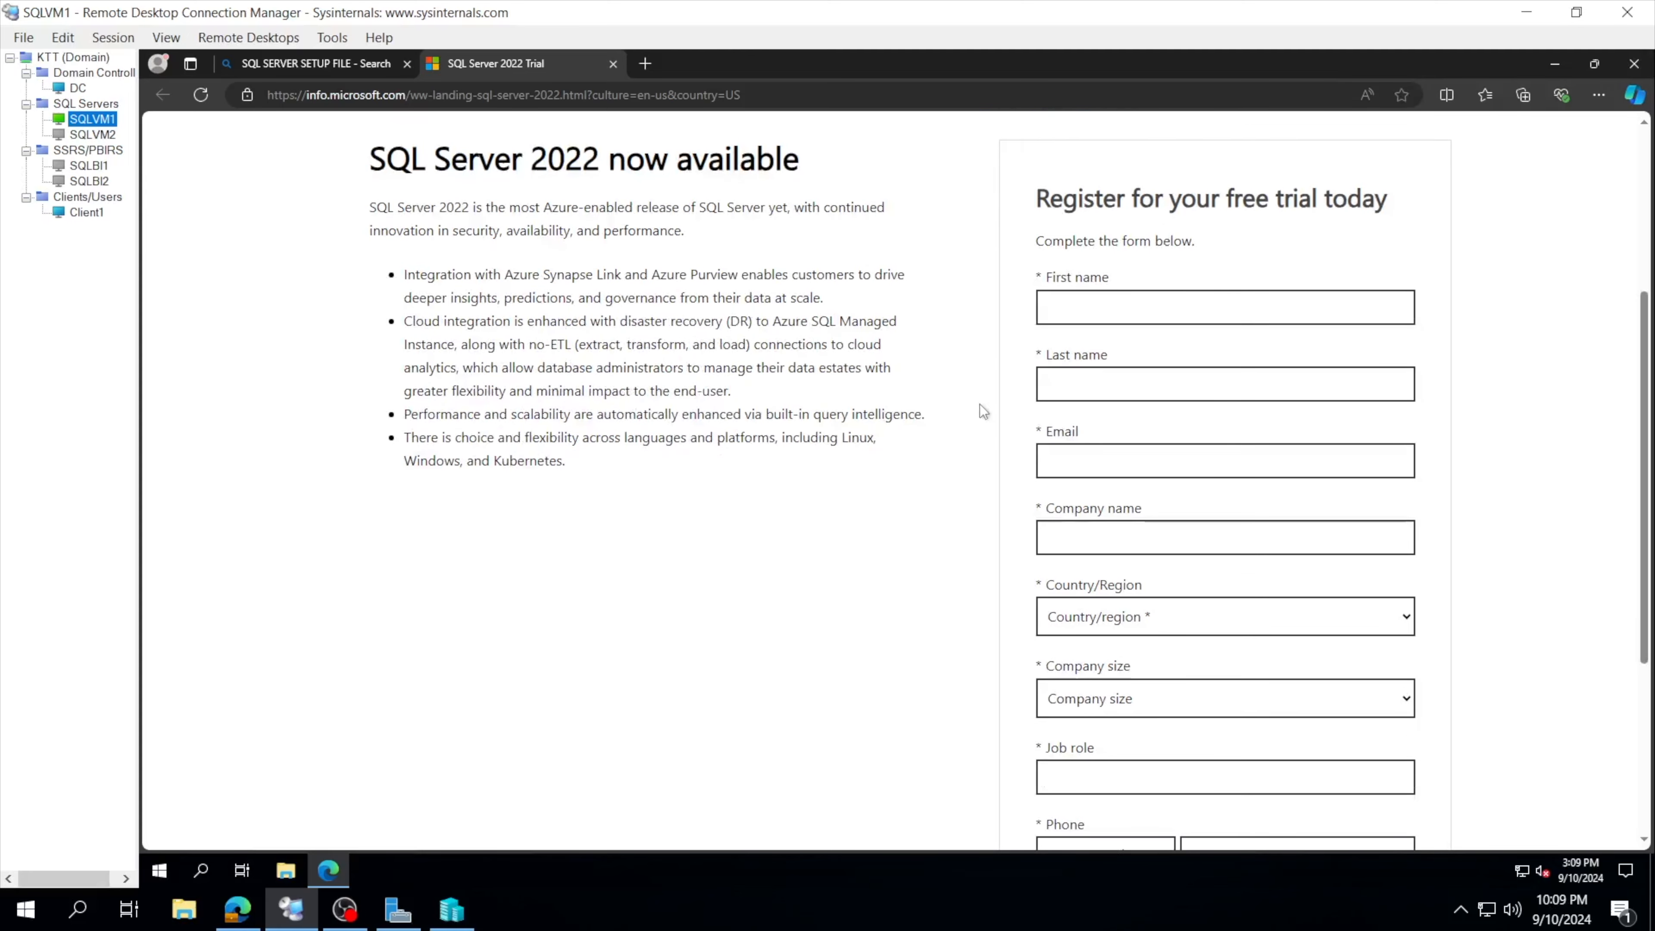
click(1116, 304)
text(fasfas)
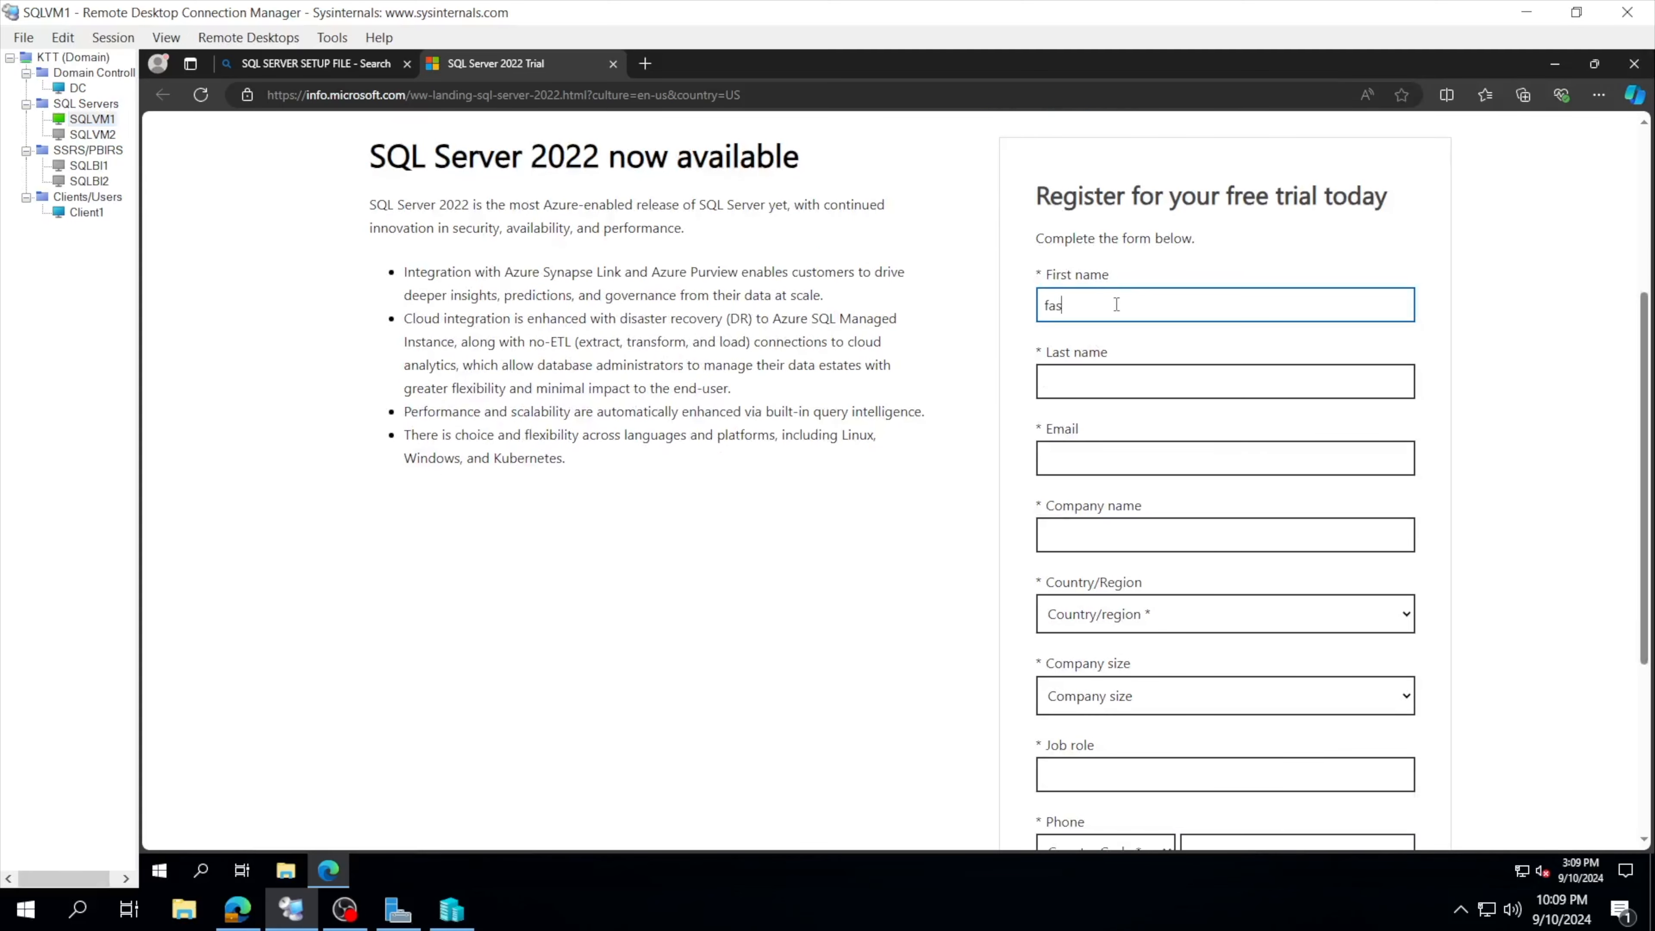
click(1093, 371)
text(afasf)
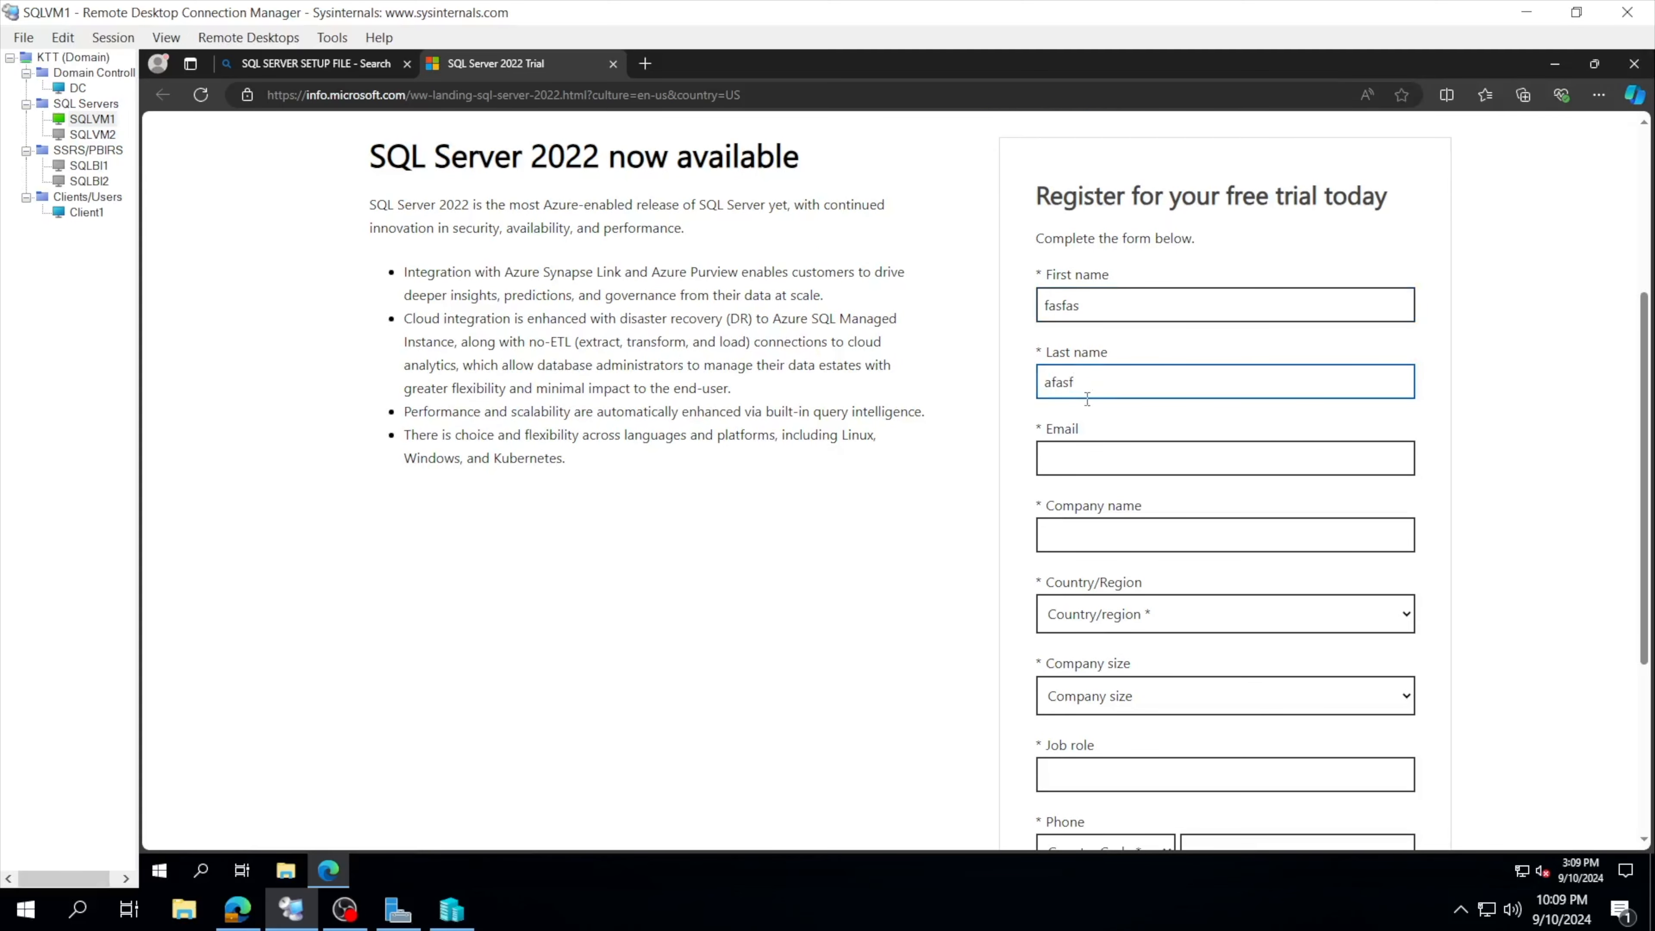
click(1089, 453)
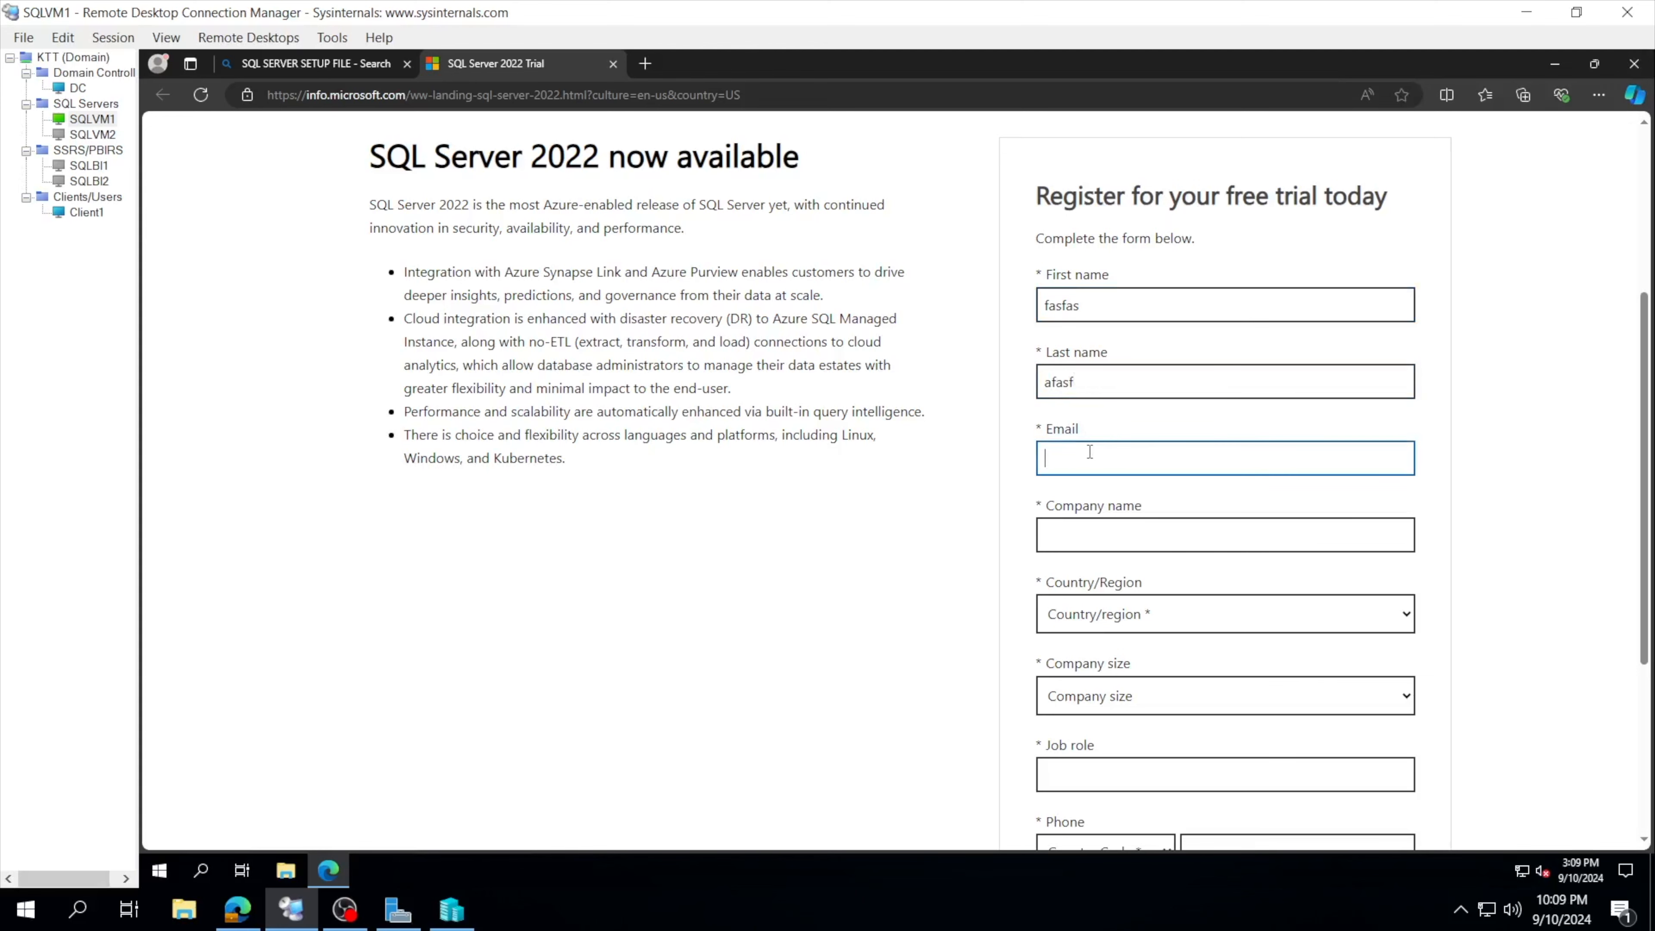
Step: Look through the rest of the trial form, then bring up File Explorer on the remote machine
scroll(1090, 452, down, 1)
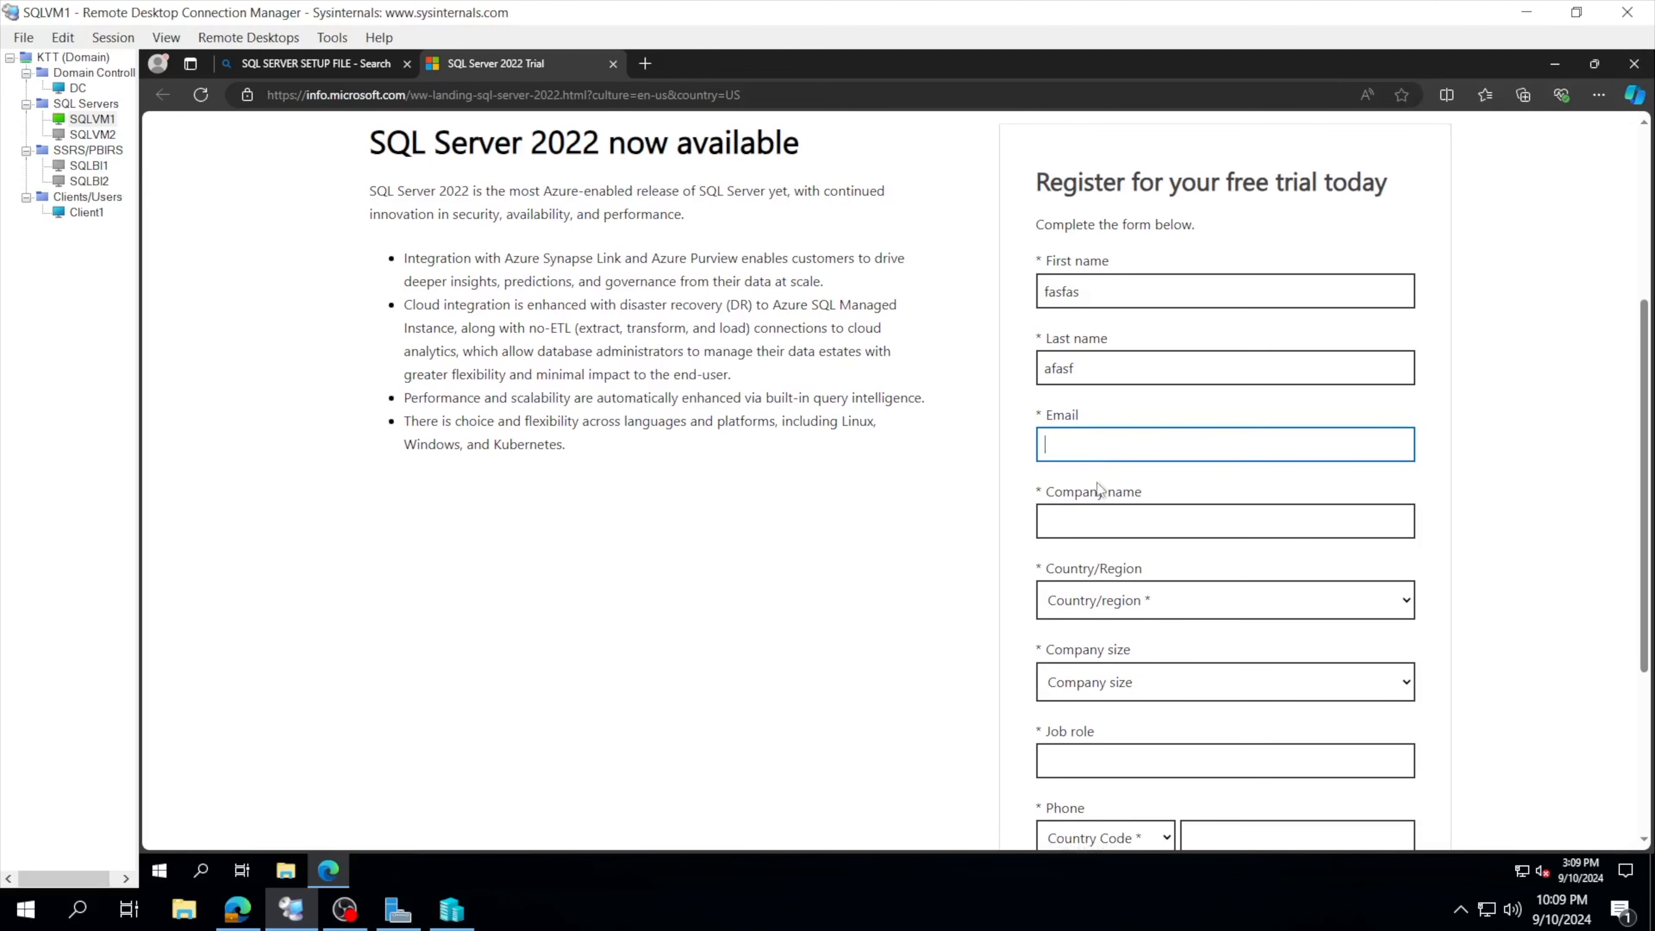
scroll(1095, 490, down, 2)
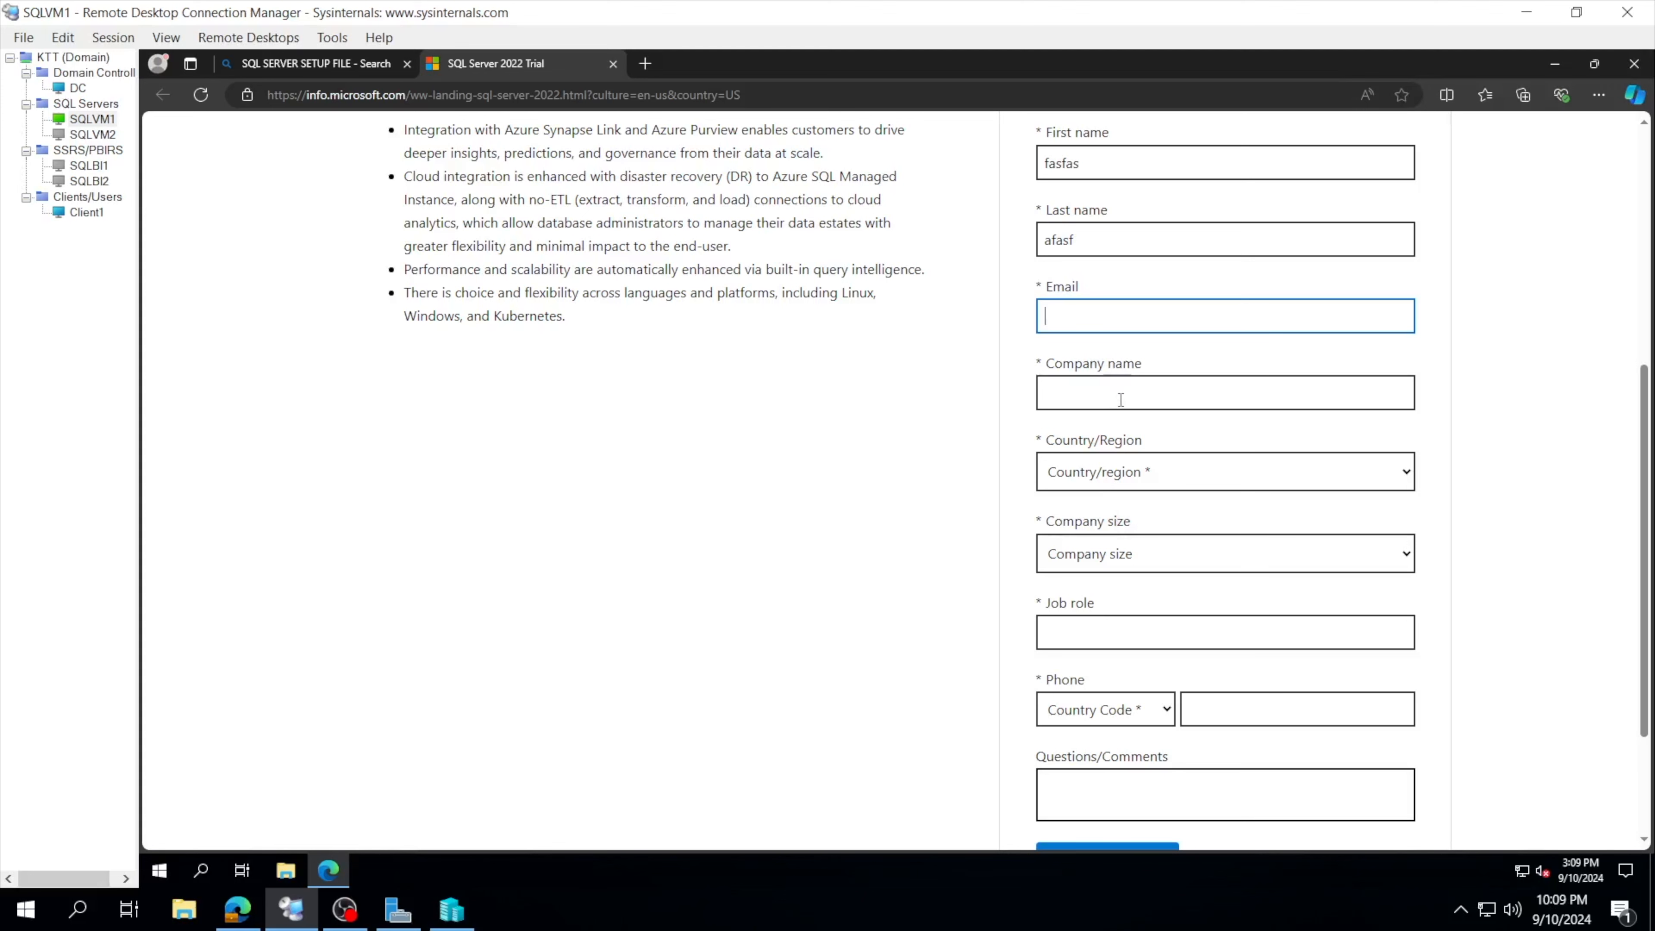
scroll(1118, 443, down, 1)
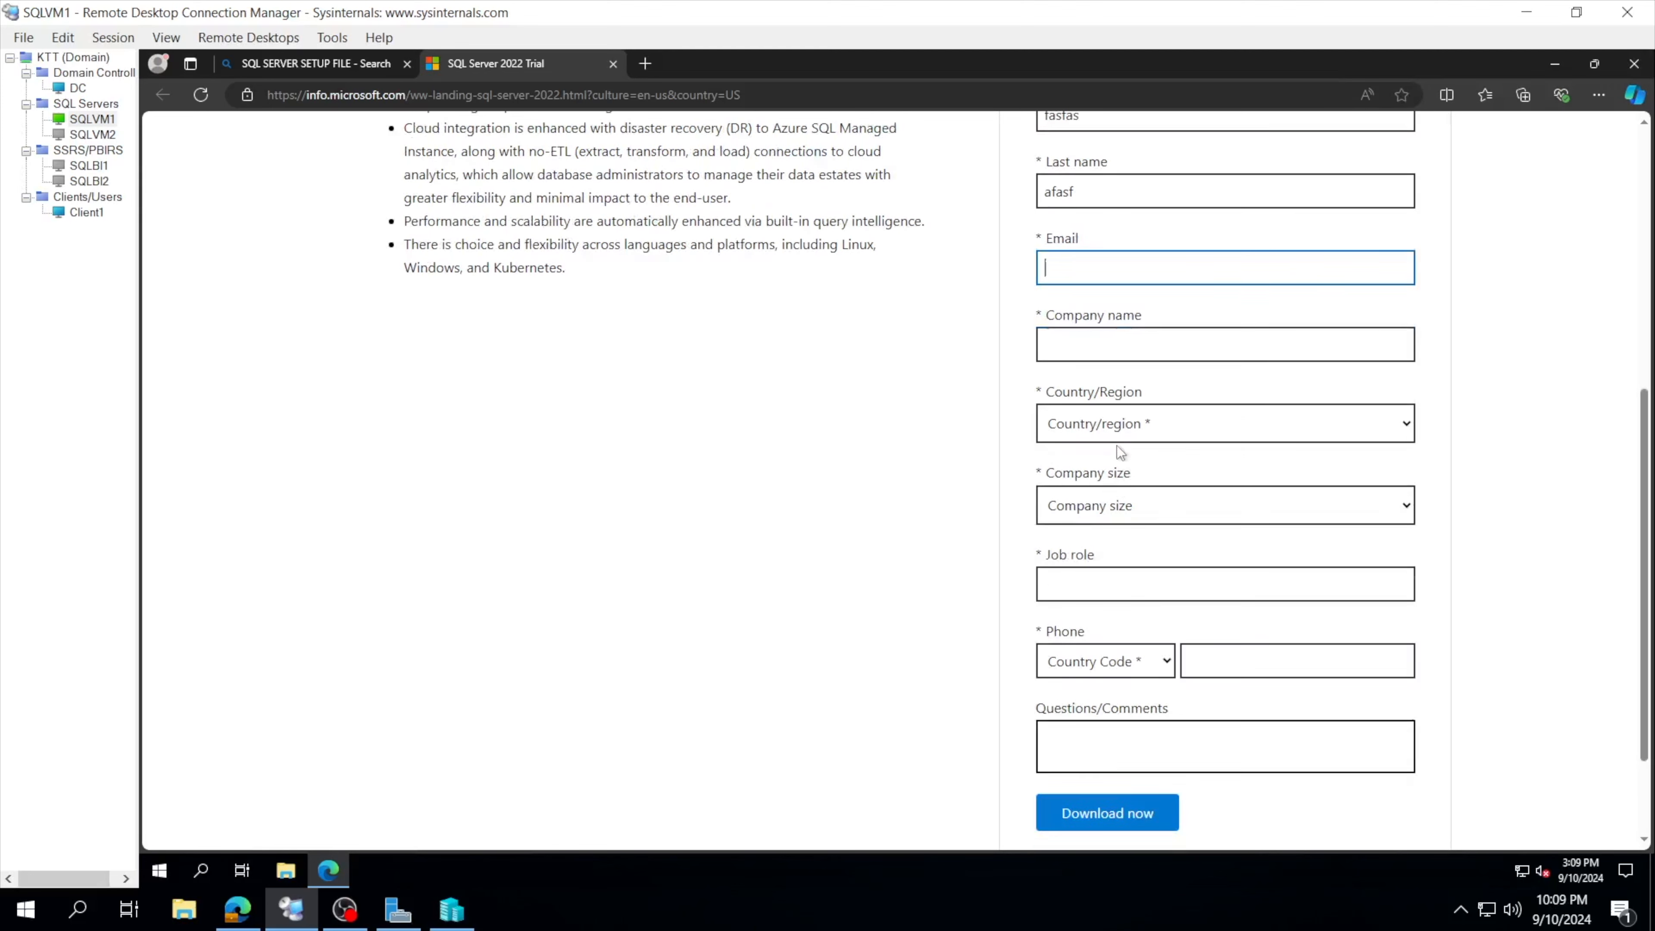
scroll(1126, 532, down, 1)
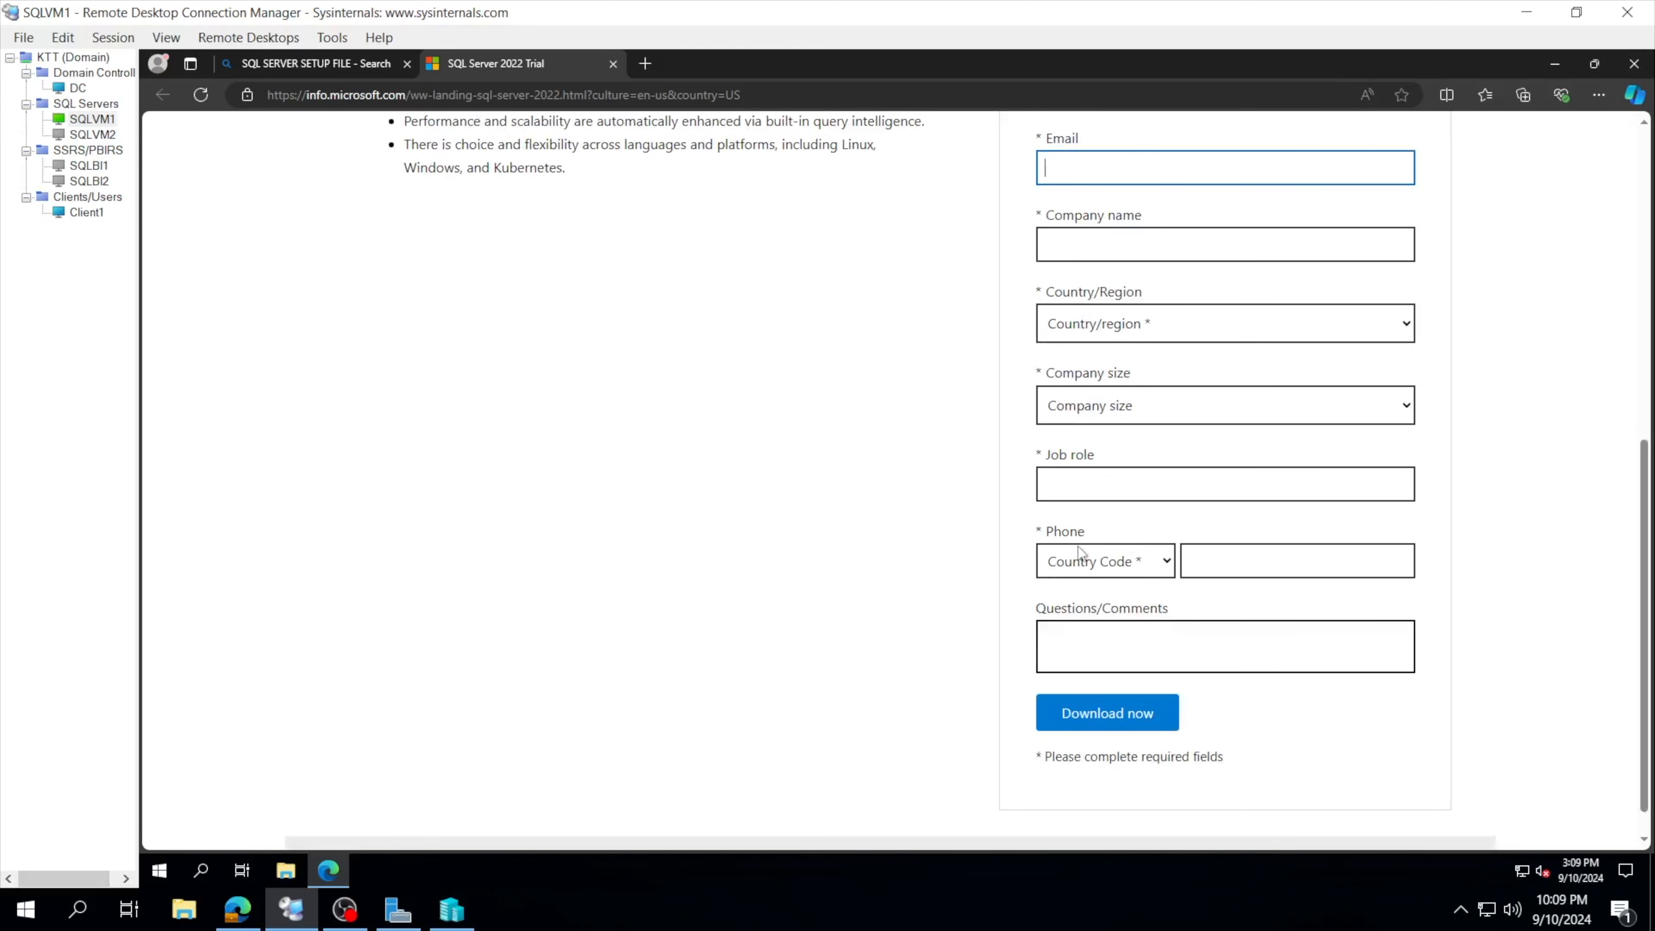
scroll(1127, 485, up, 1)
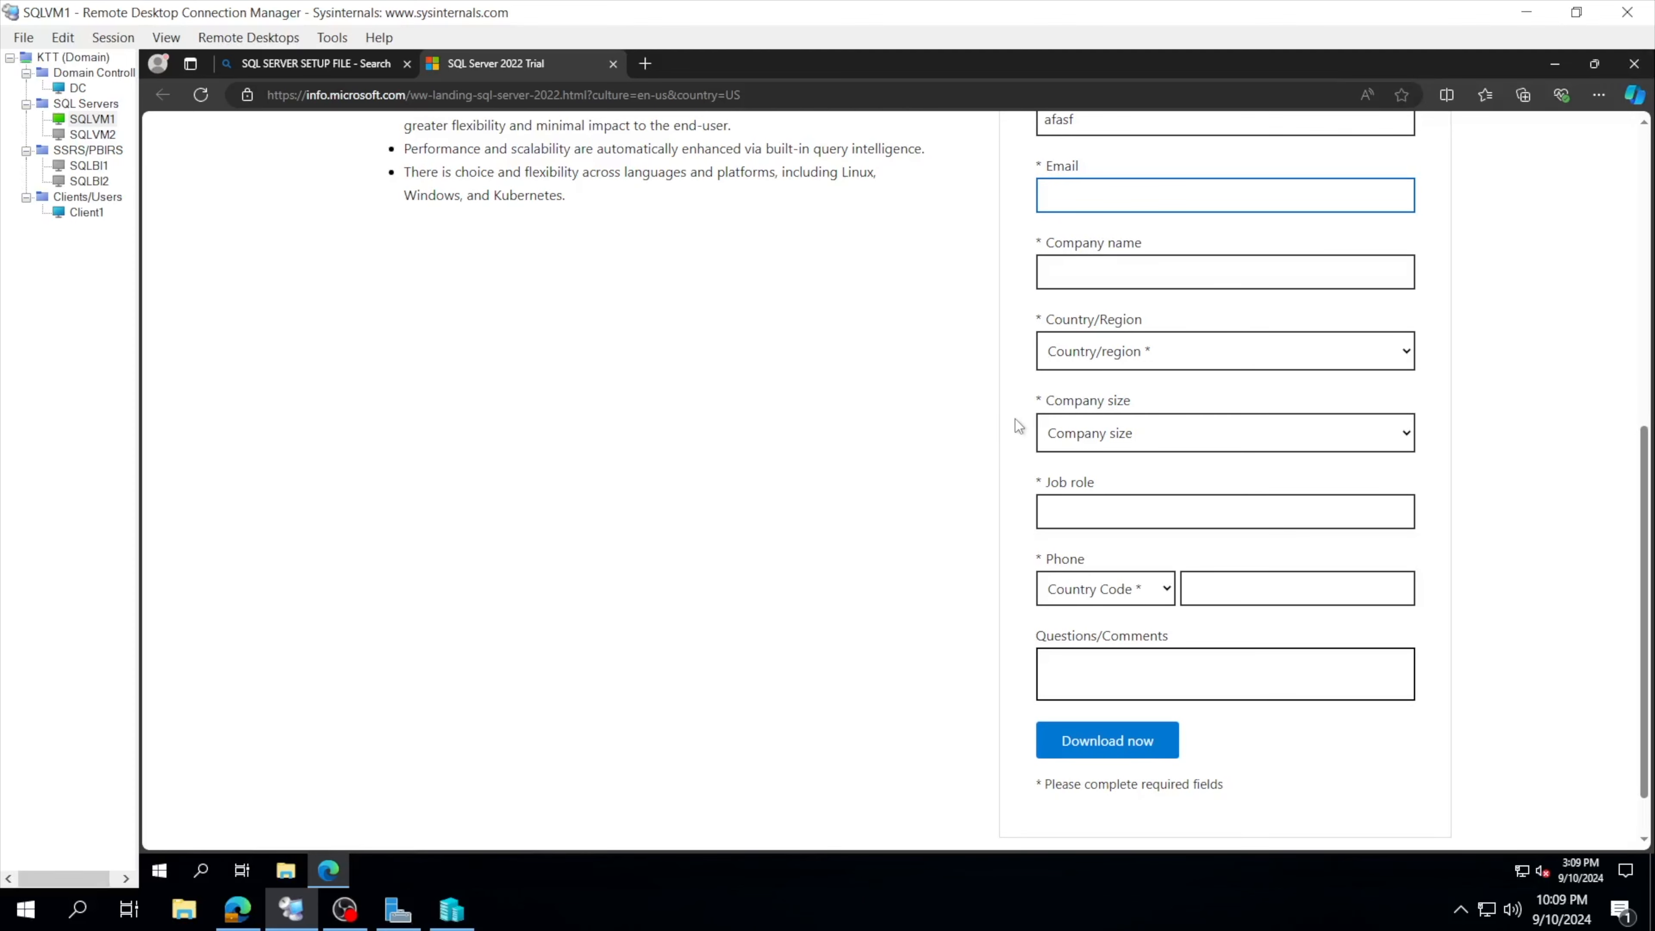
scroll(853, 341, up, 3)
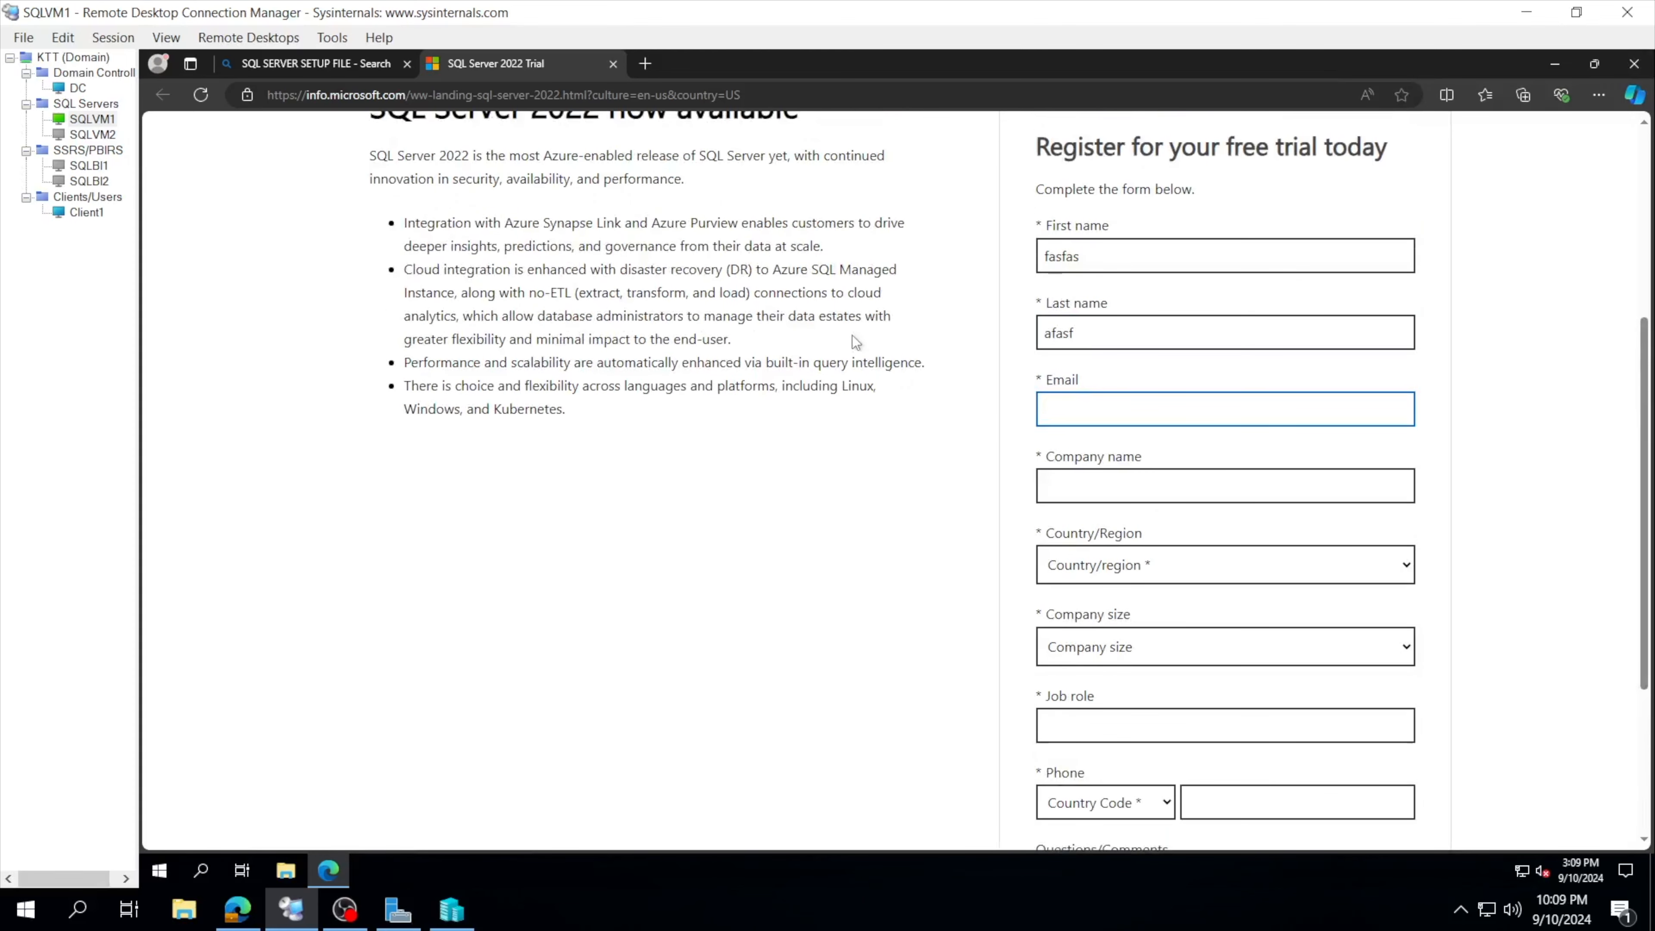
scroll(852, 335, up, 1)
scroll(1141, 370, down, 5)
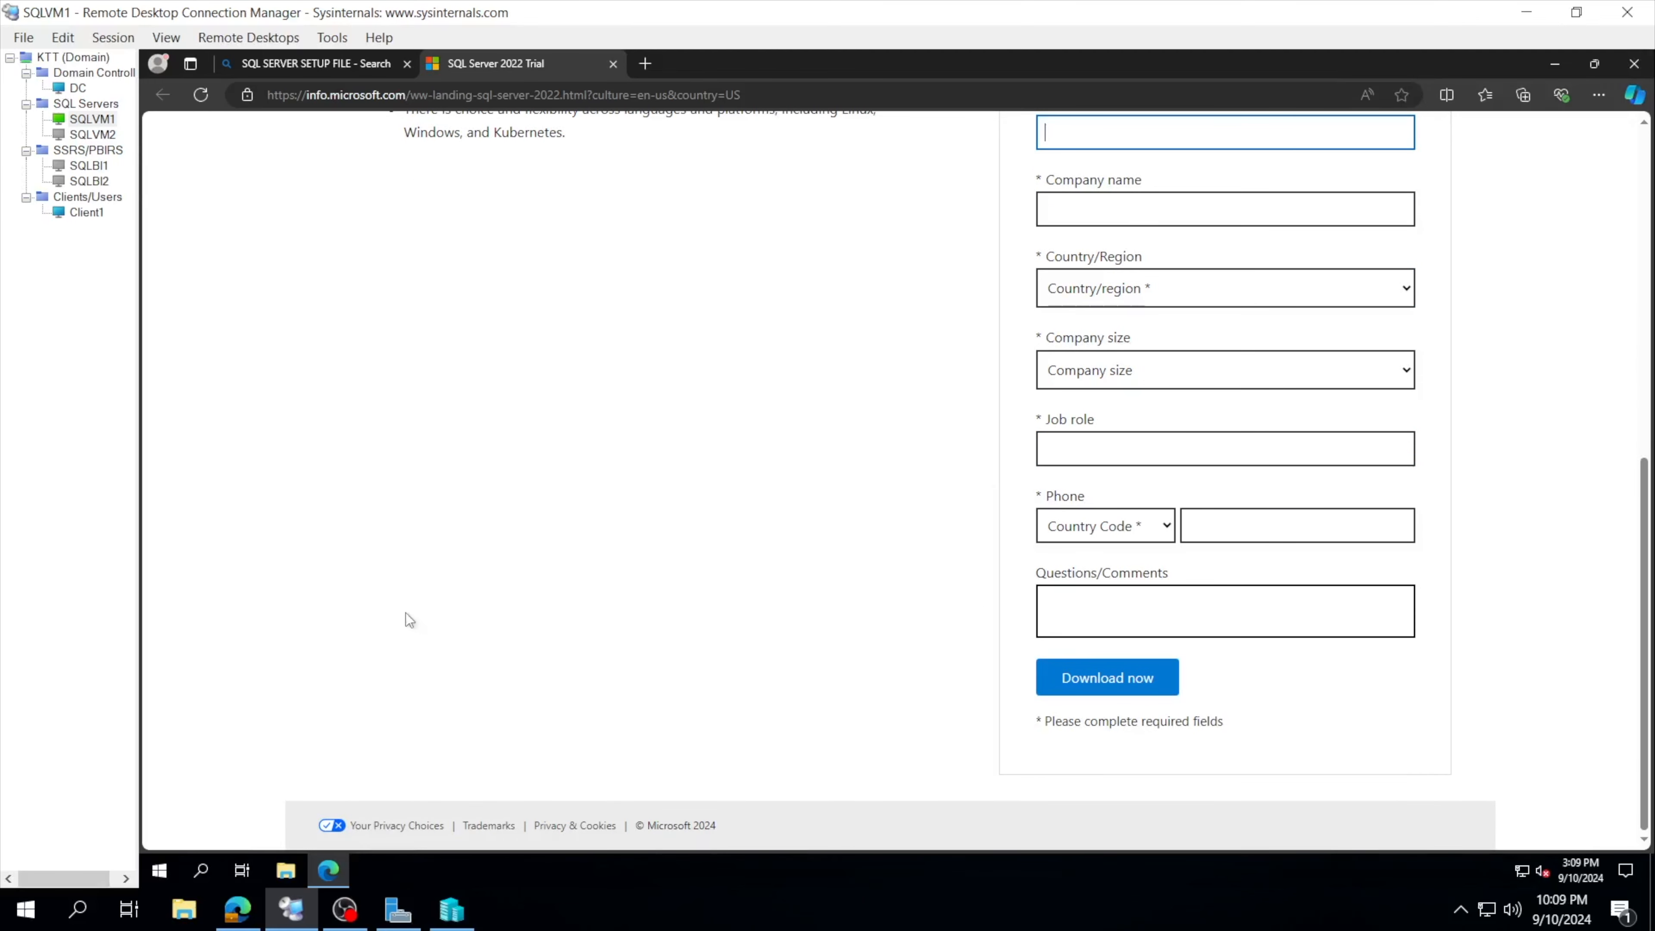
scroll(525, 480, up, 1)
click(286, 870)
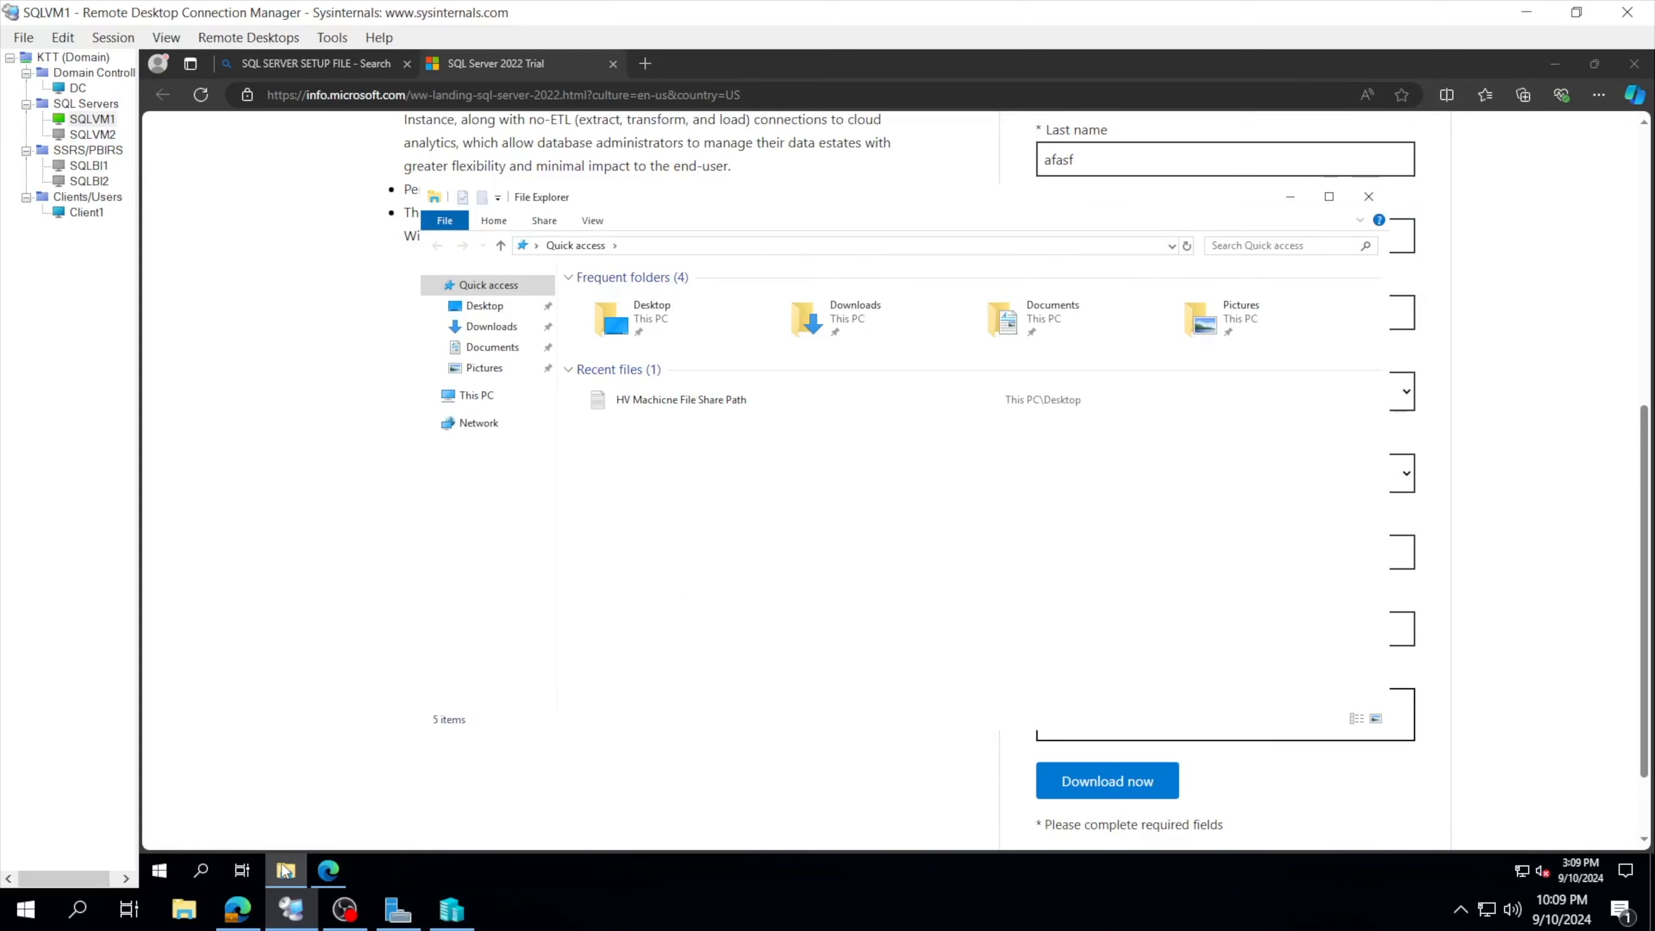
Step: Browse This PC into the File_Share folder on File_Share (B:), then return to the drives
click(497, 397)
click(709, 548)
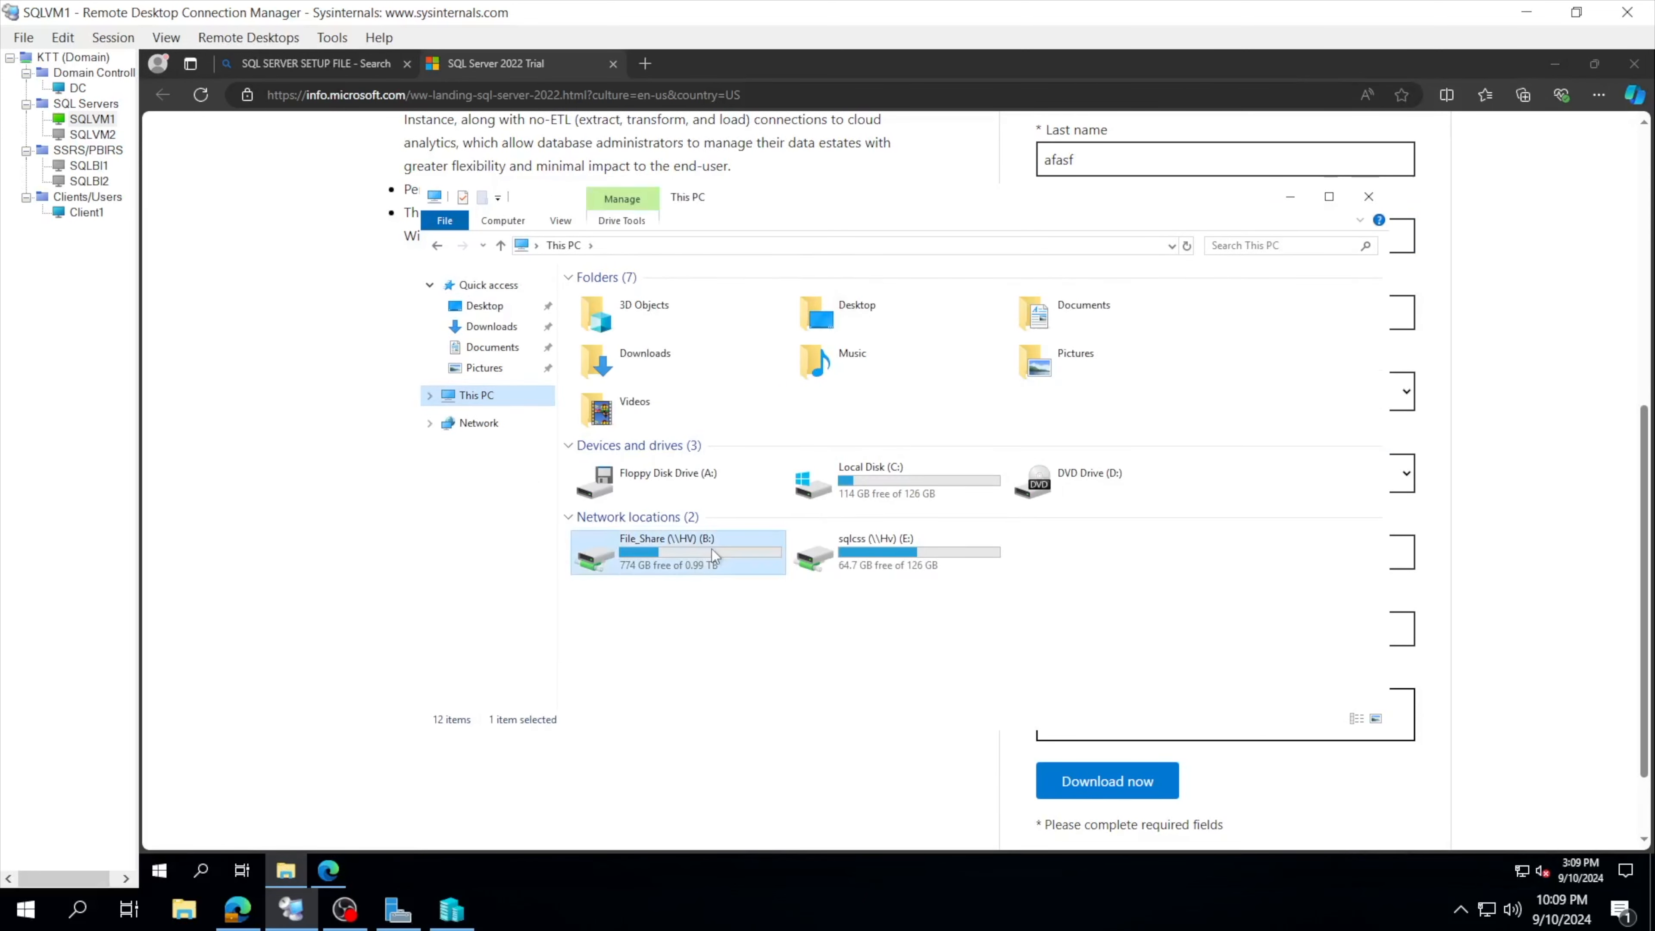
double_click(711, 548)
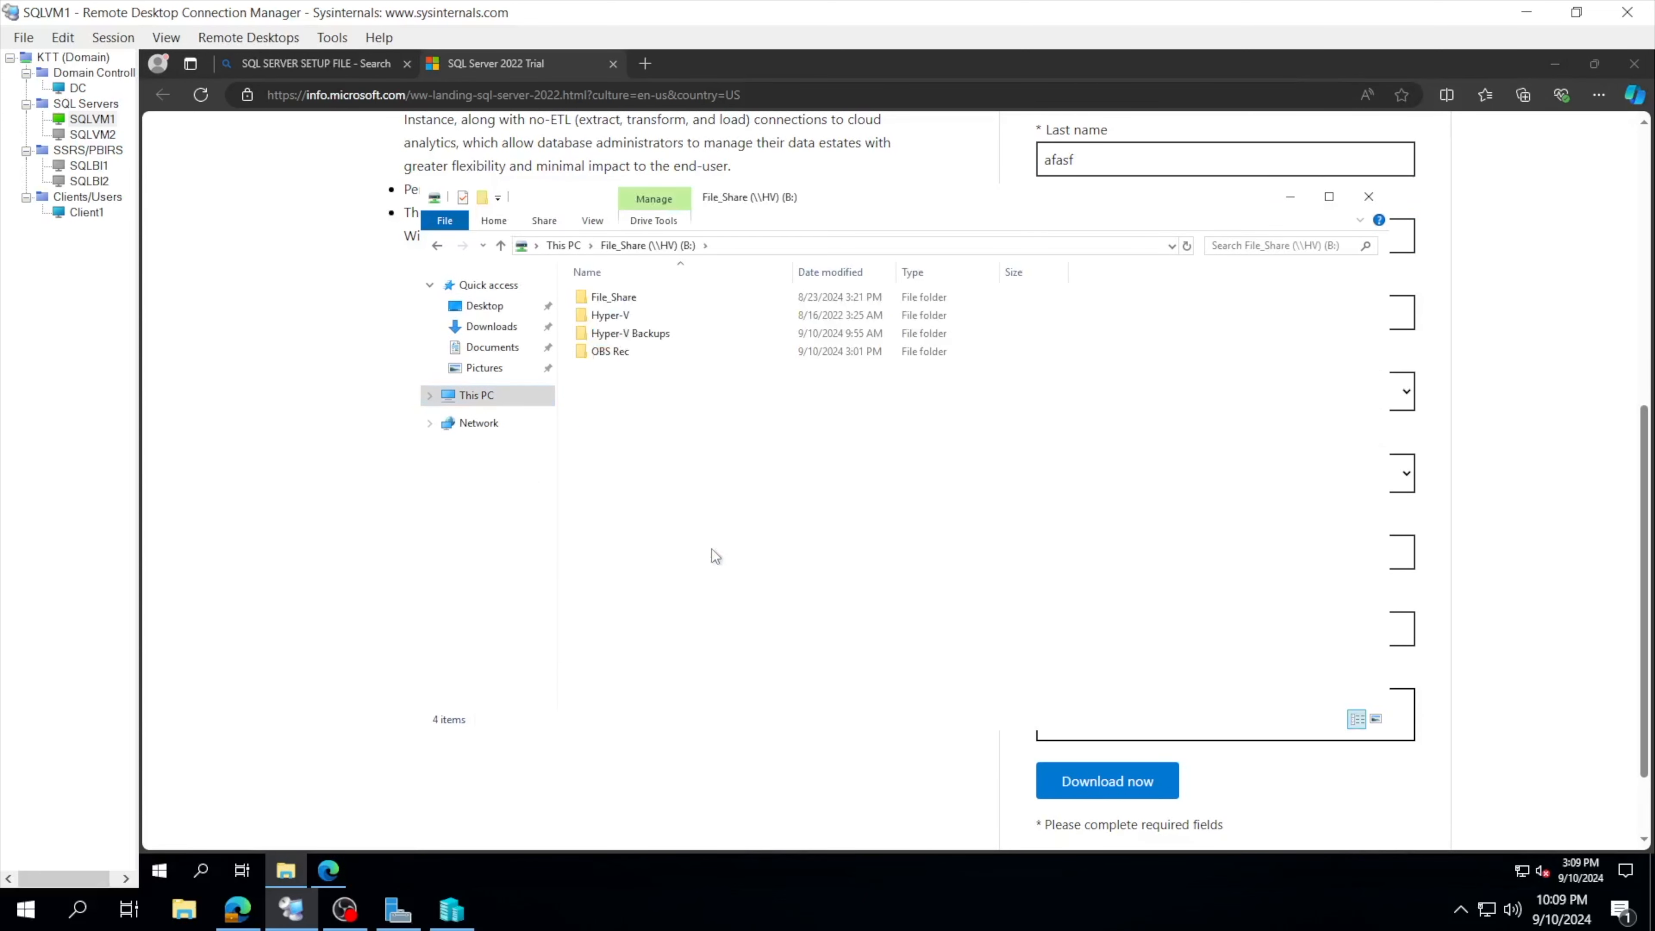
double_click(638, 297)
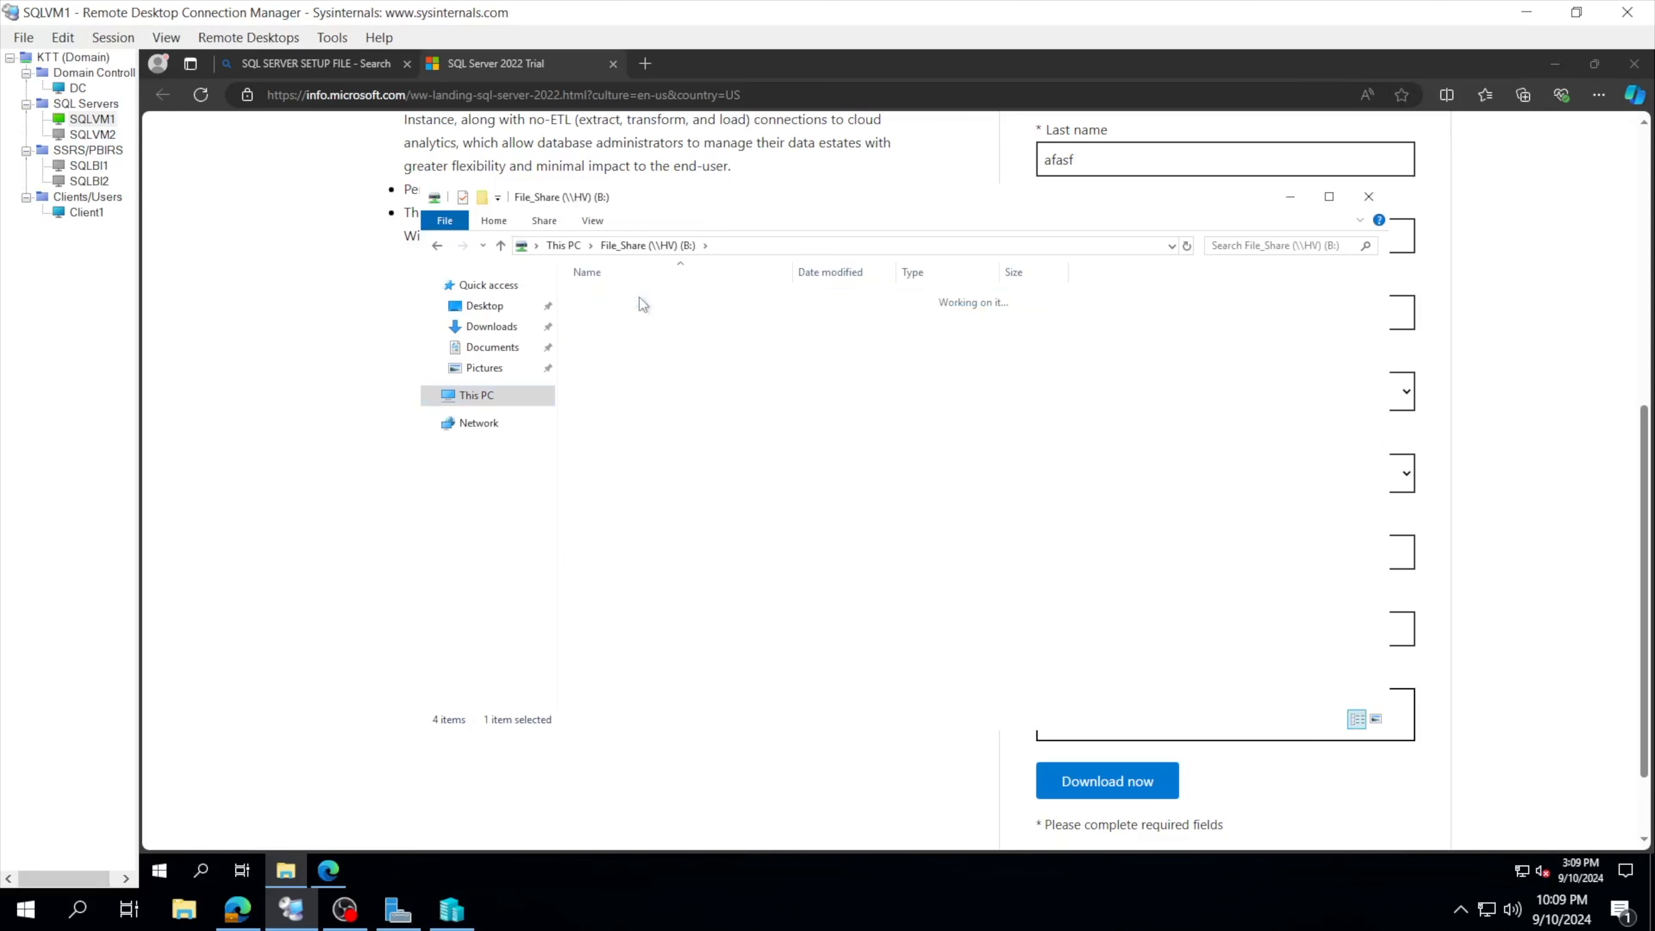
click(500, 397)
Step: Open Binaries on sqlcss (E:) and widen the Name column to read the SQL Server 2022 image name
click(877, 561)
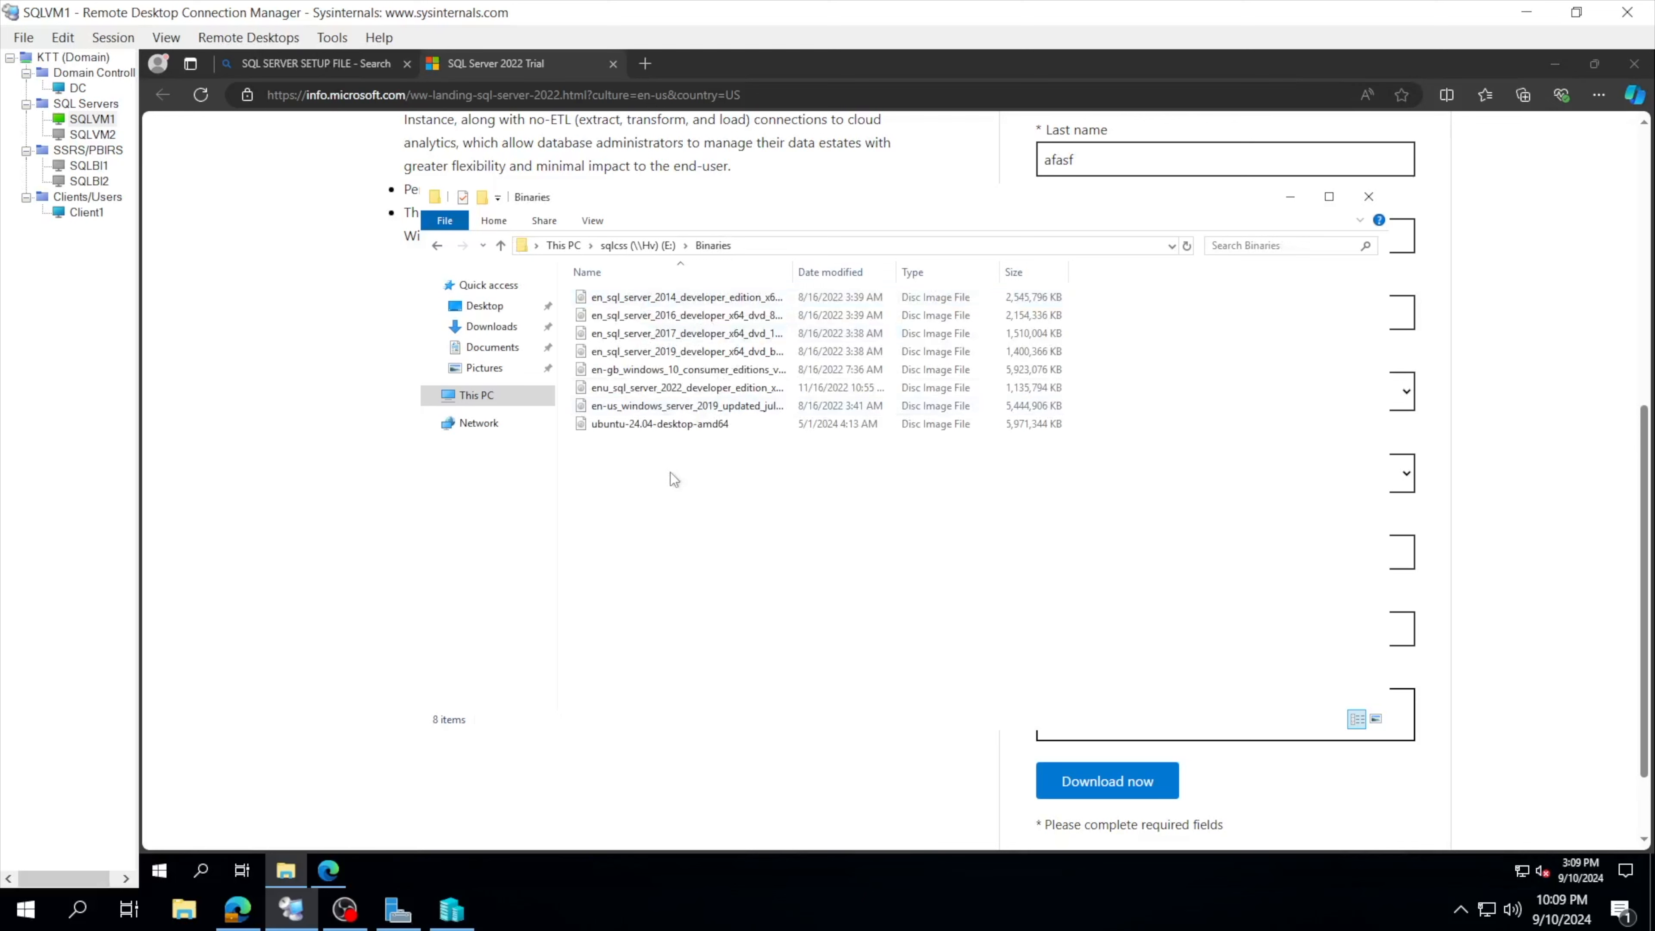
click(700, 390)
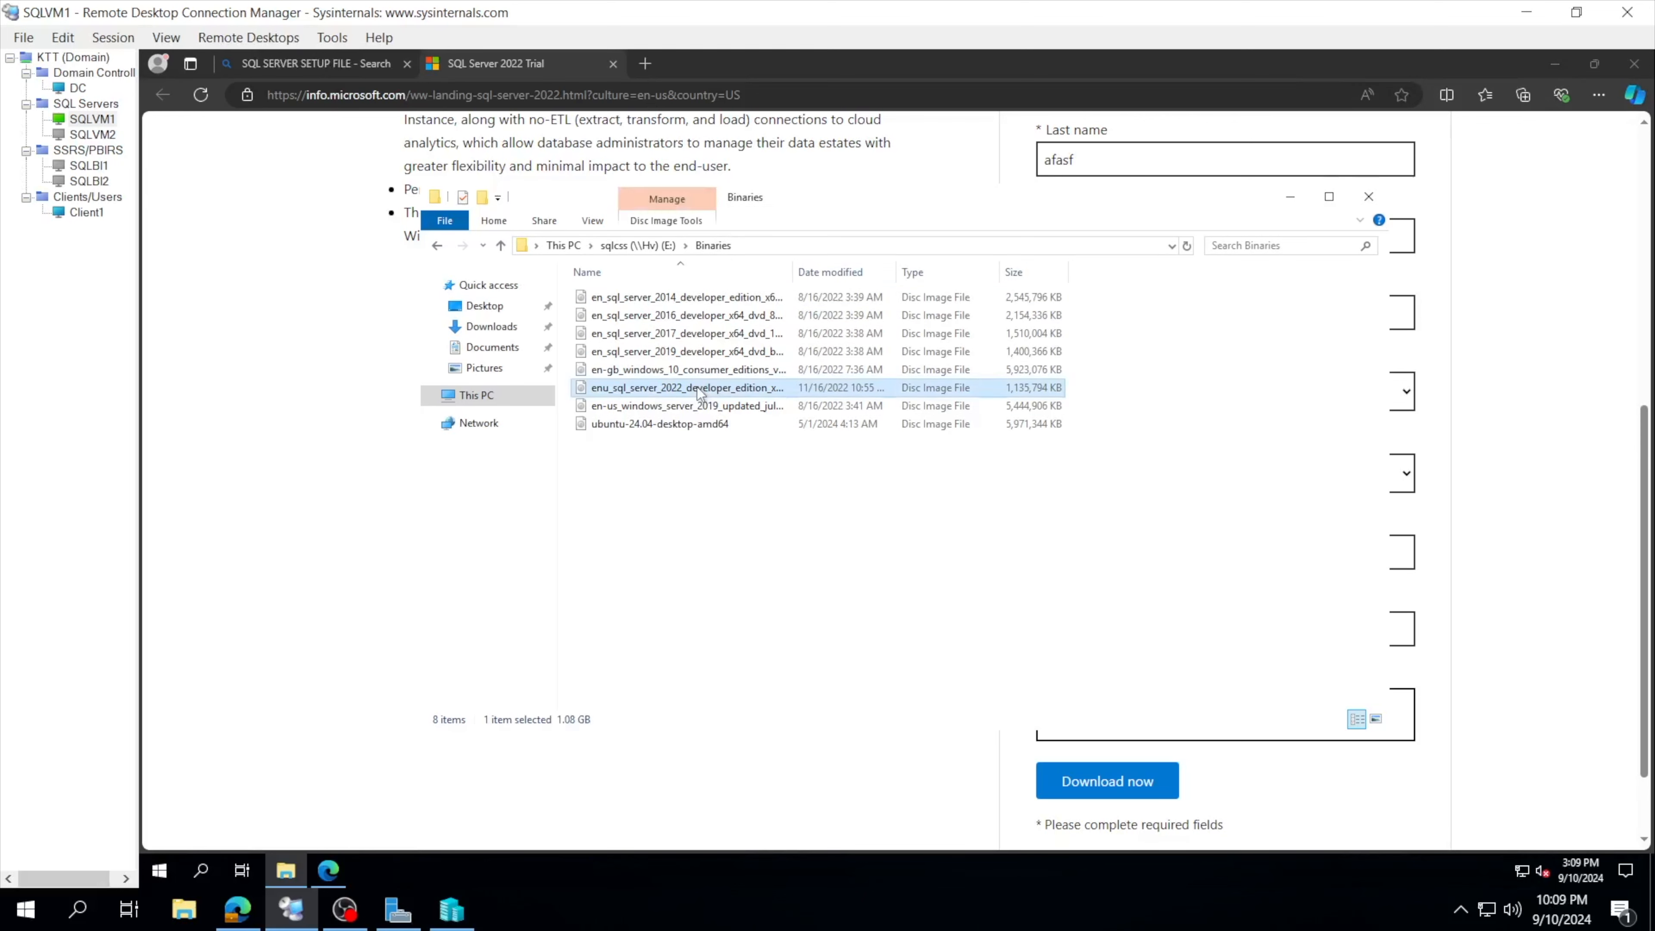
click(674, 451)
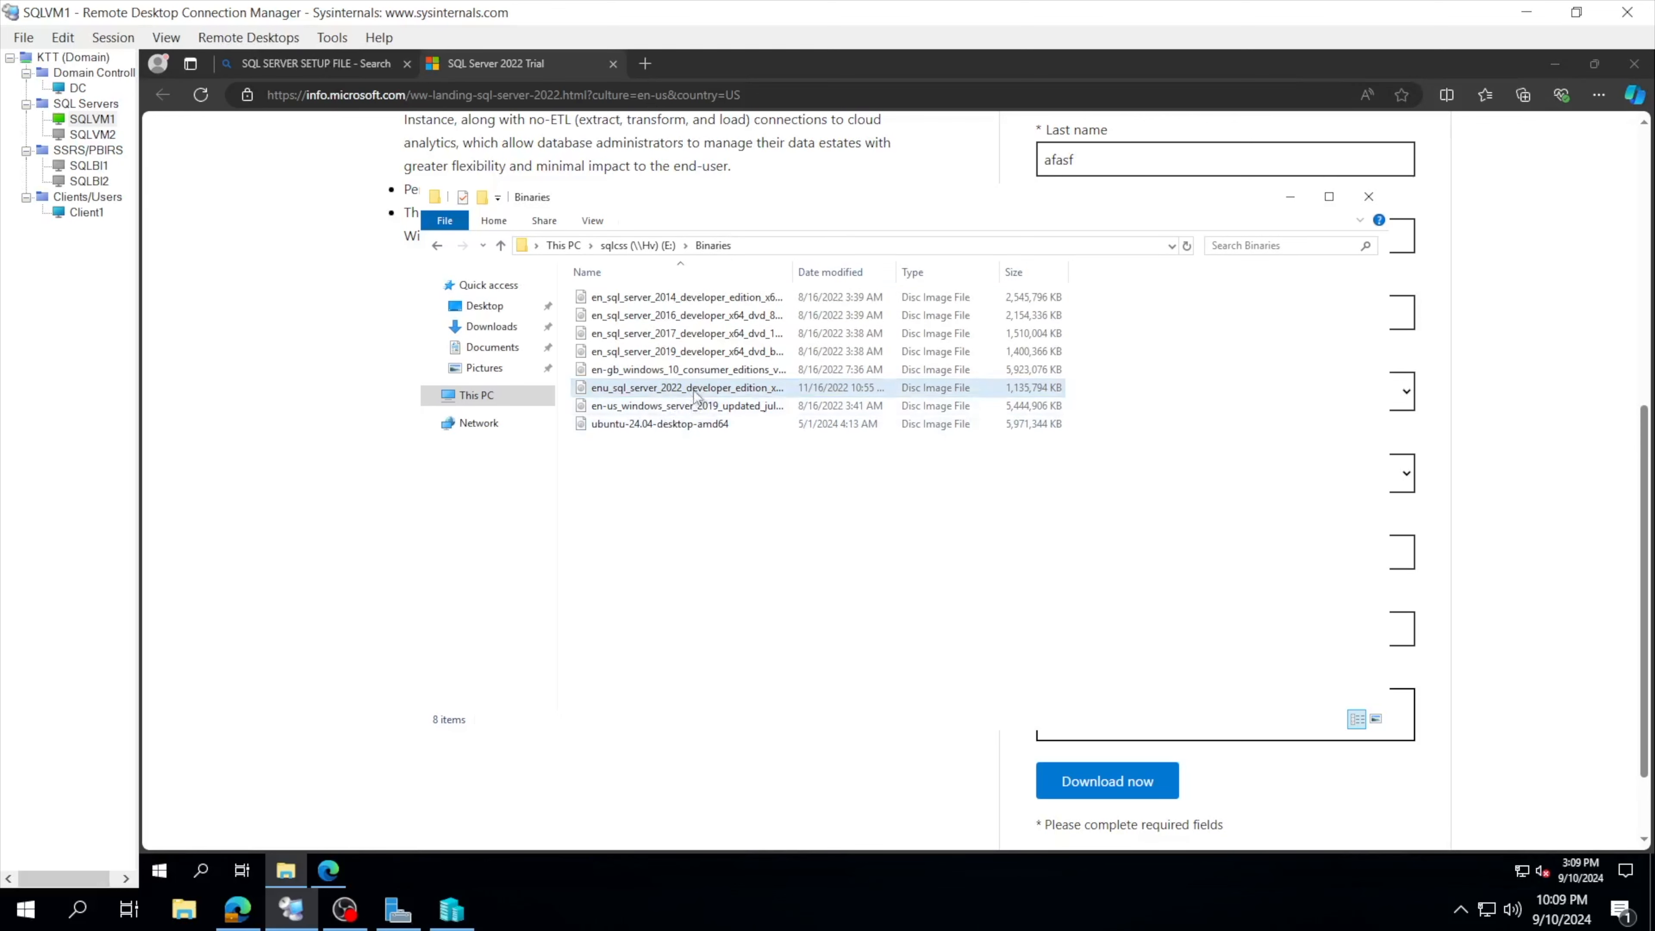
click(707, 391)
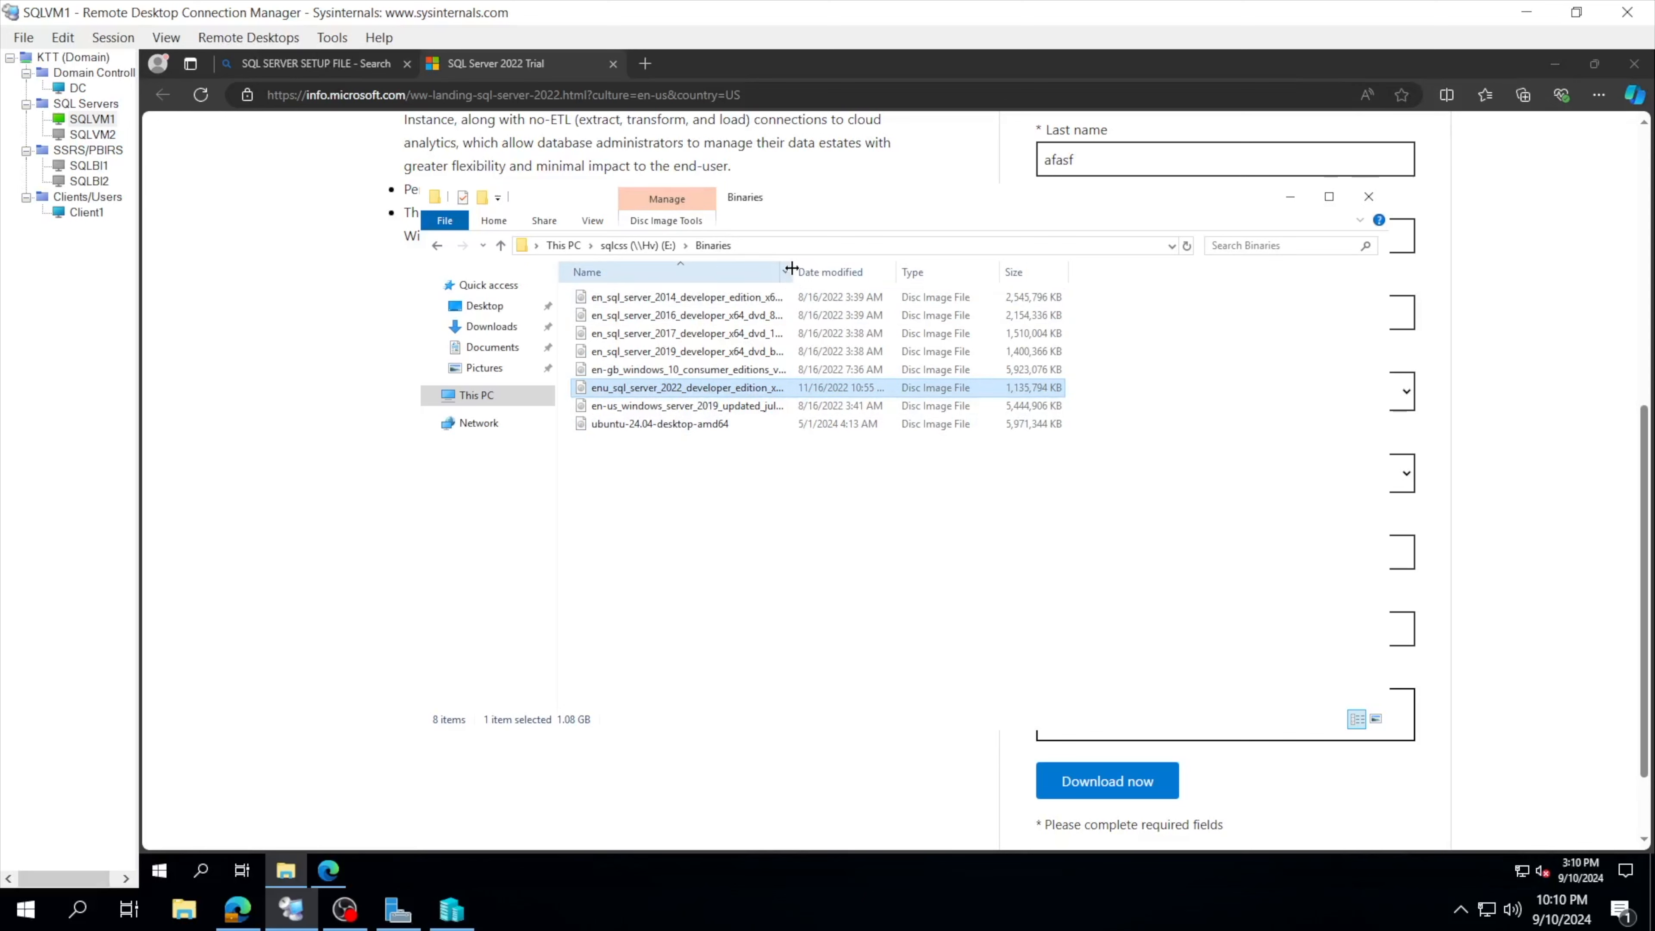
drag(792, 269, 919, 269)
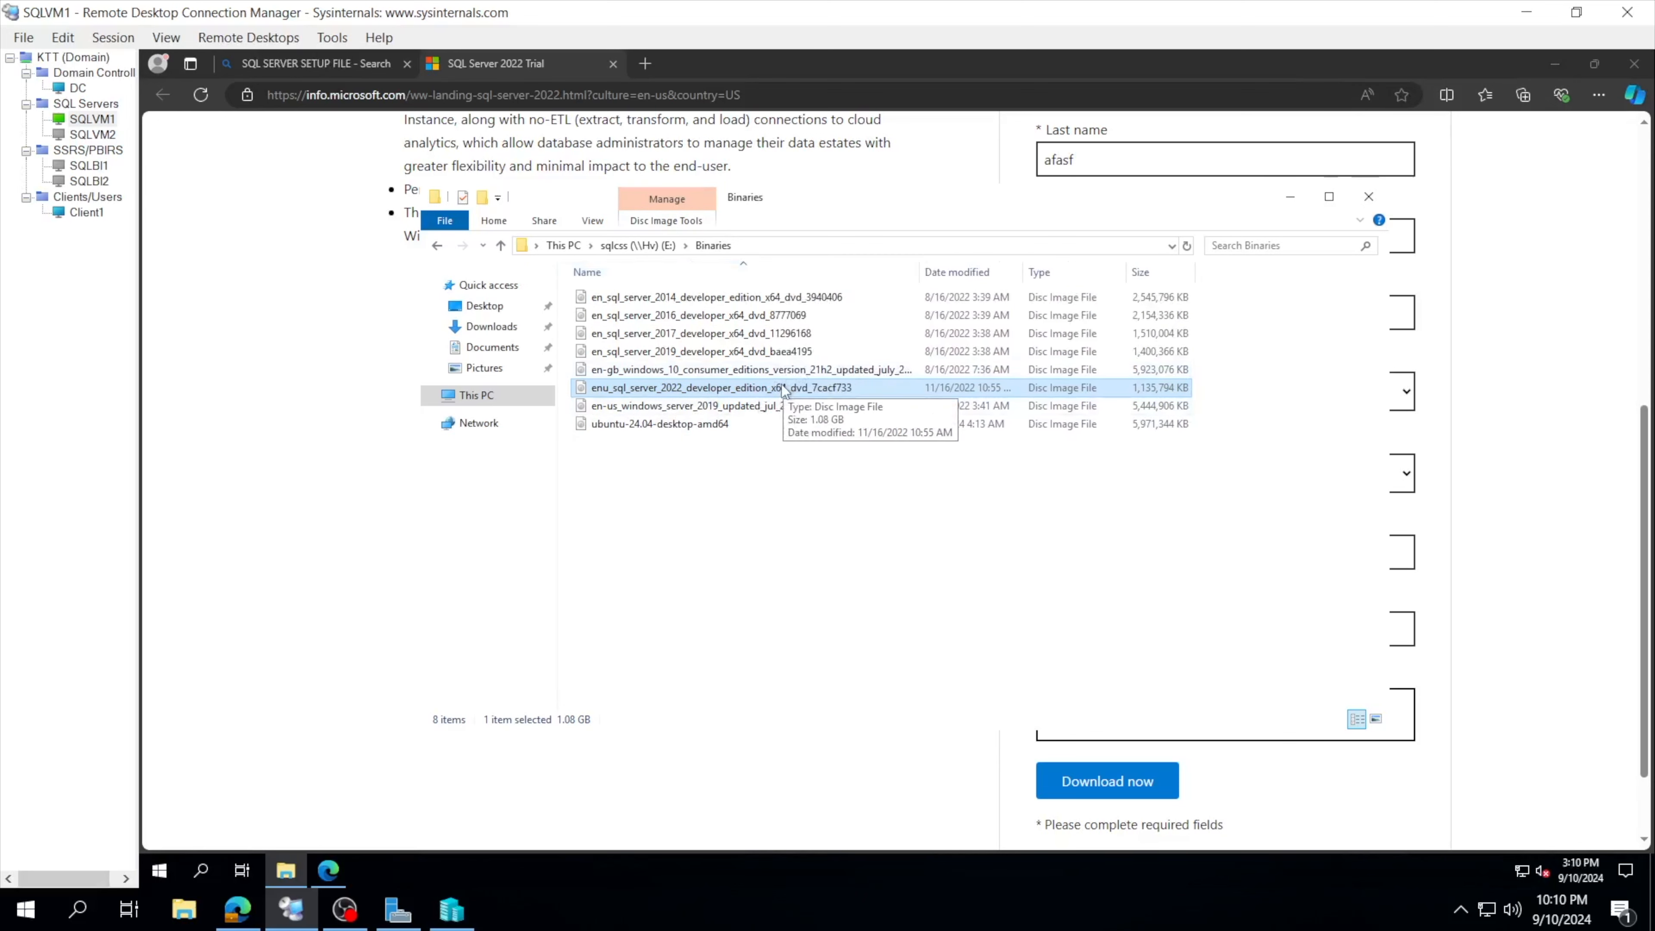
click(813, 513)
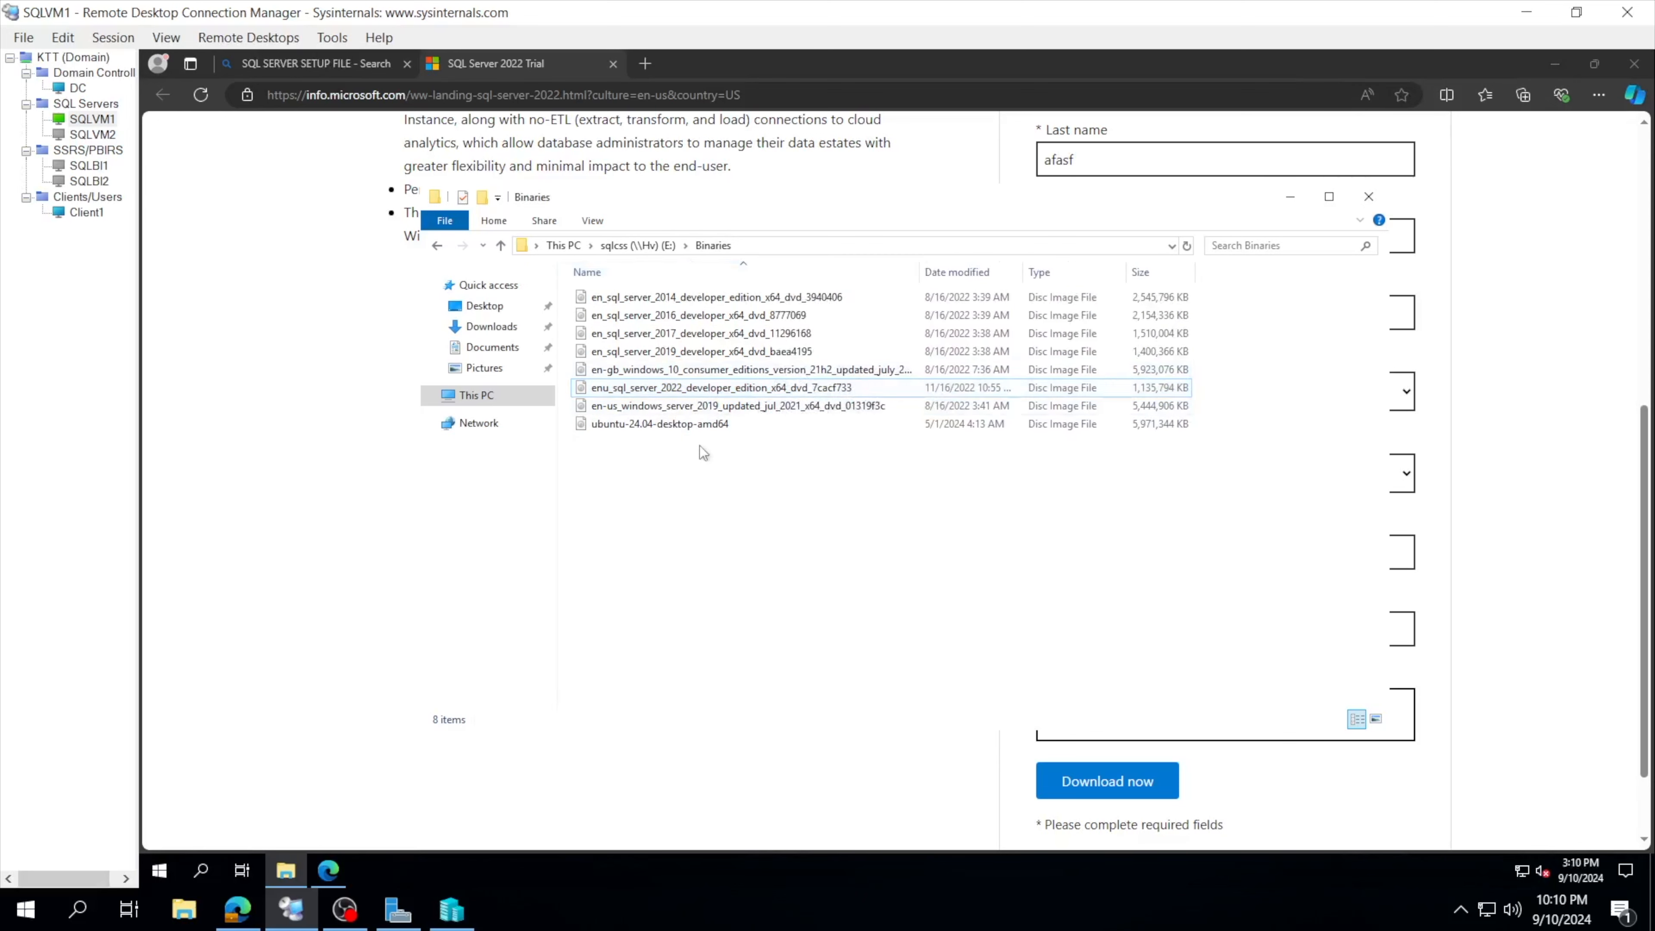
click(739, 395)
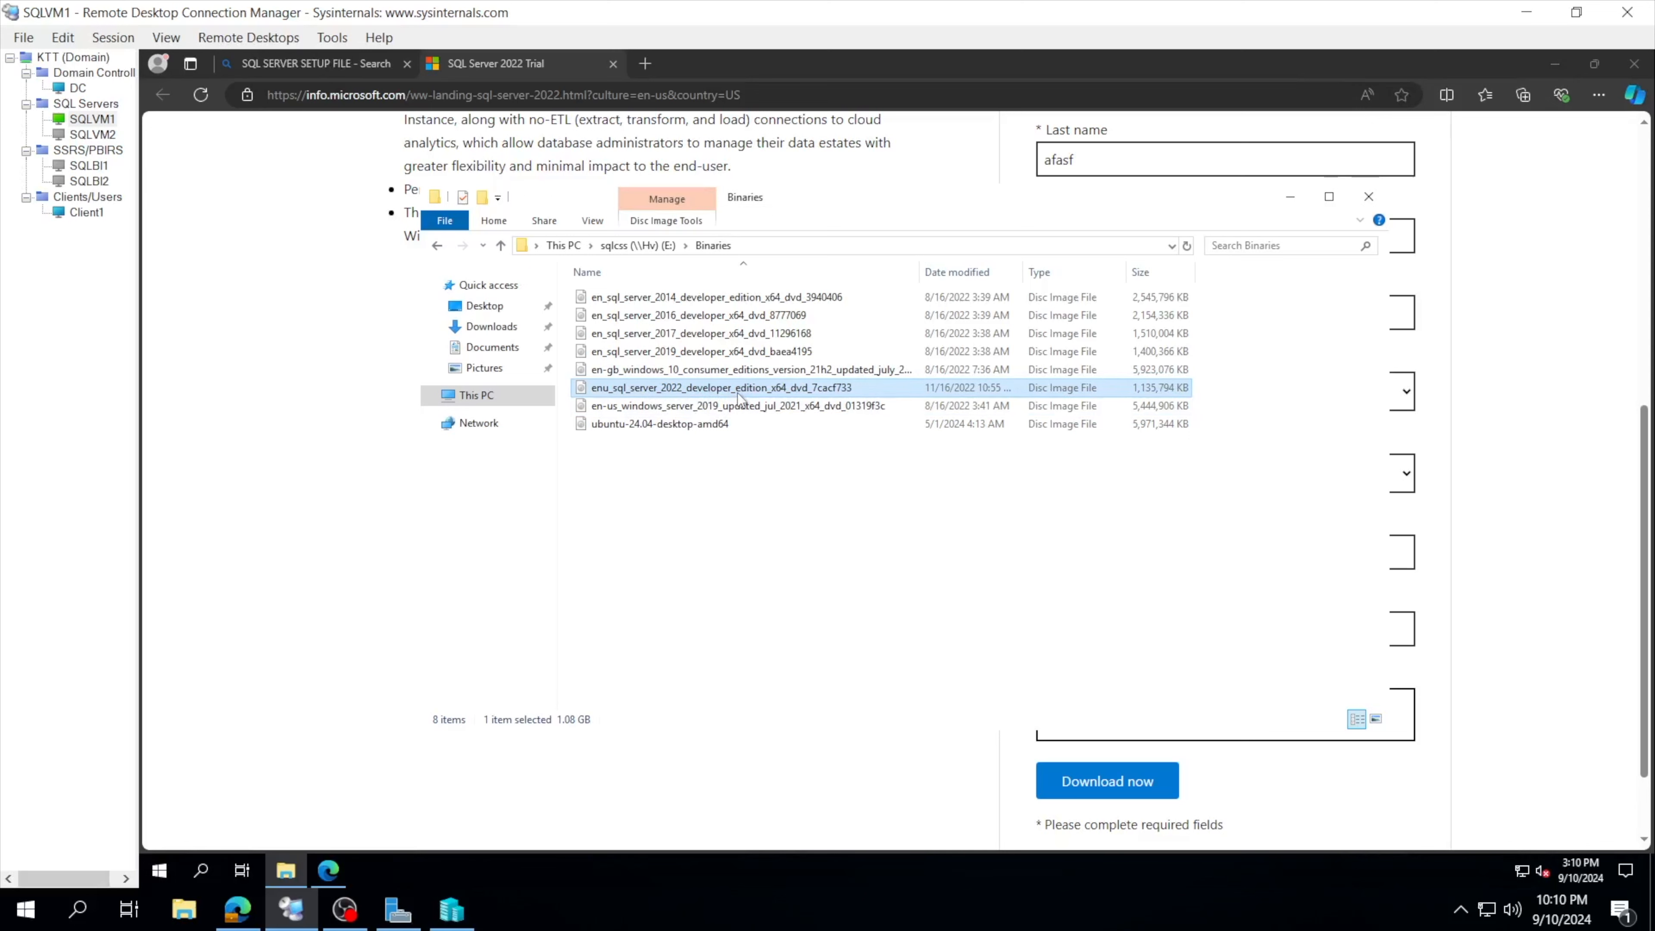
click(751, 504)
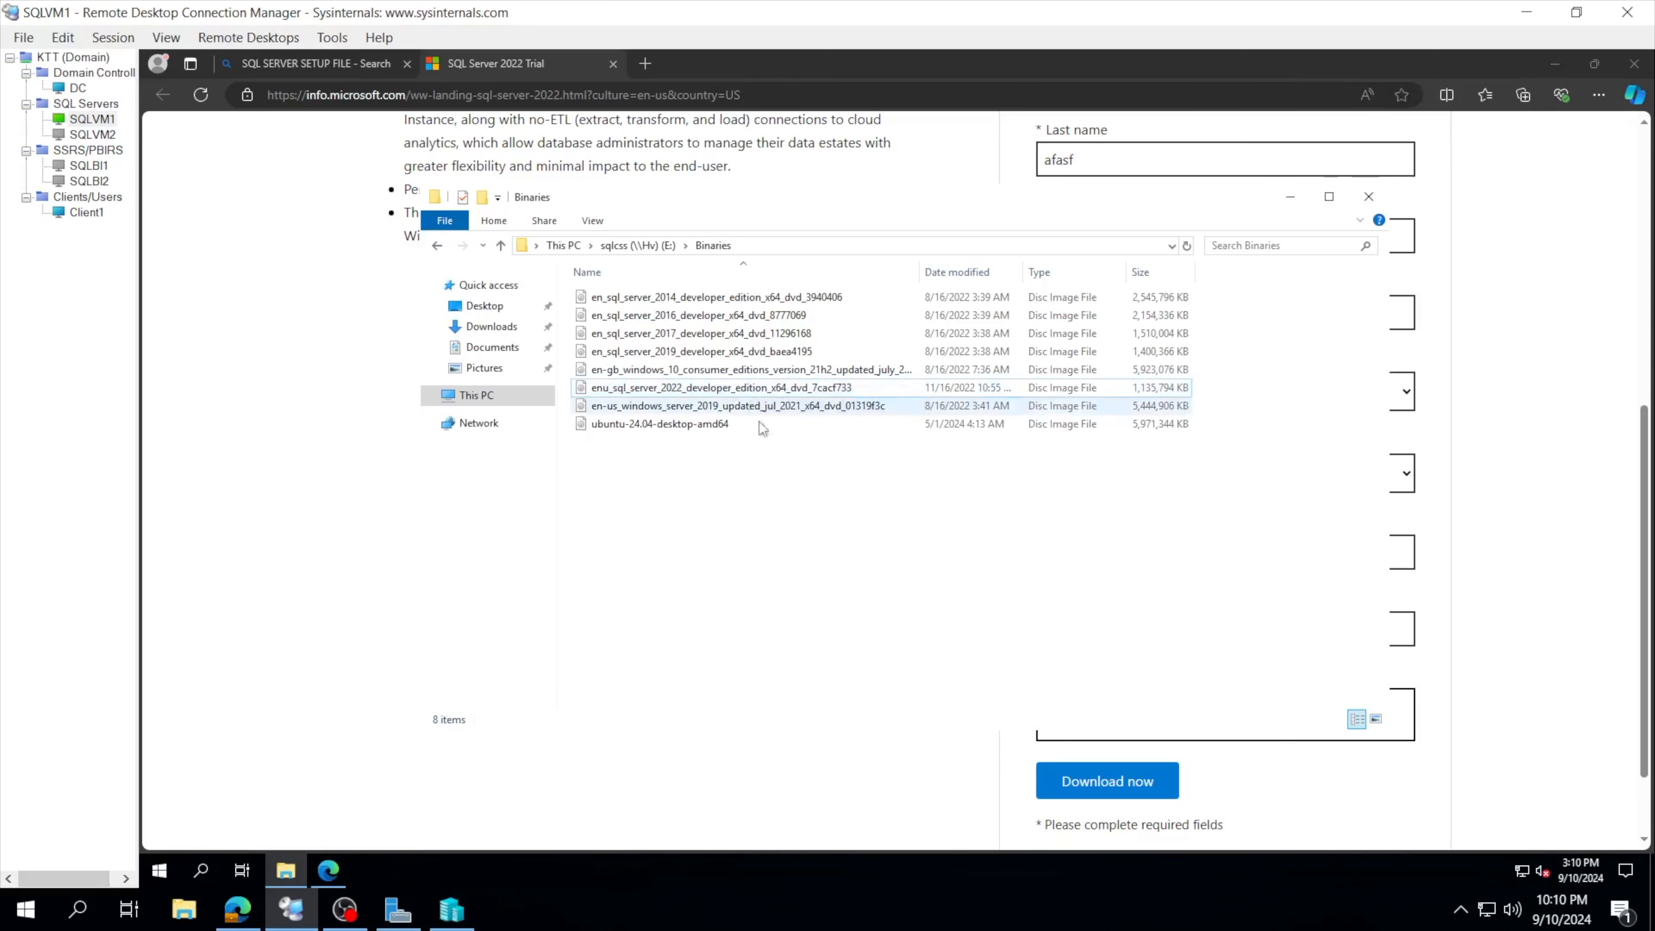
Step: Mount the SQL Server 2022 disc image, entering the administrator credentials
right_click(755, 390)
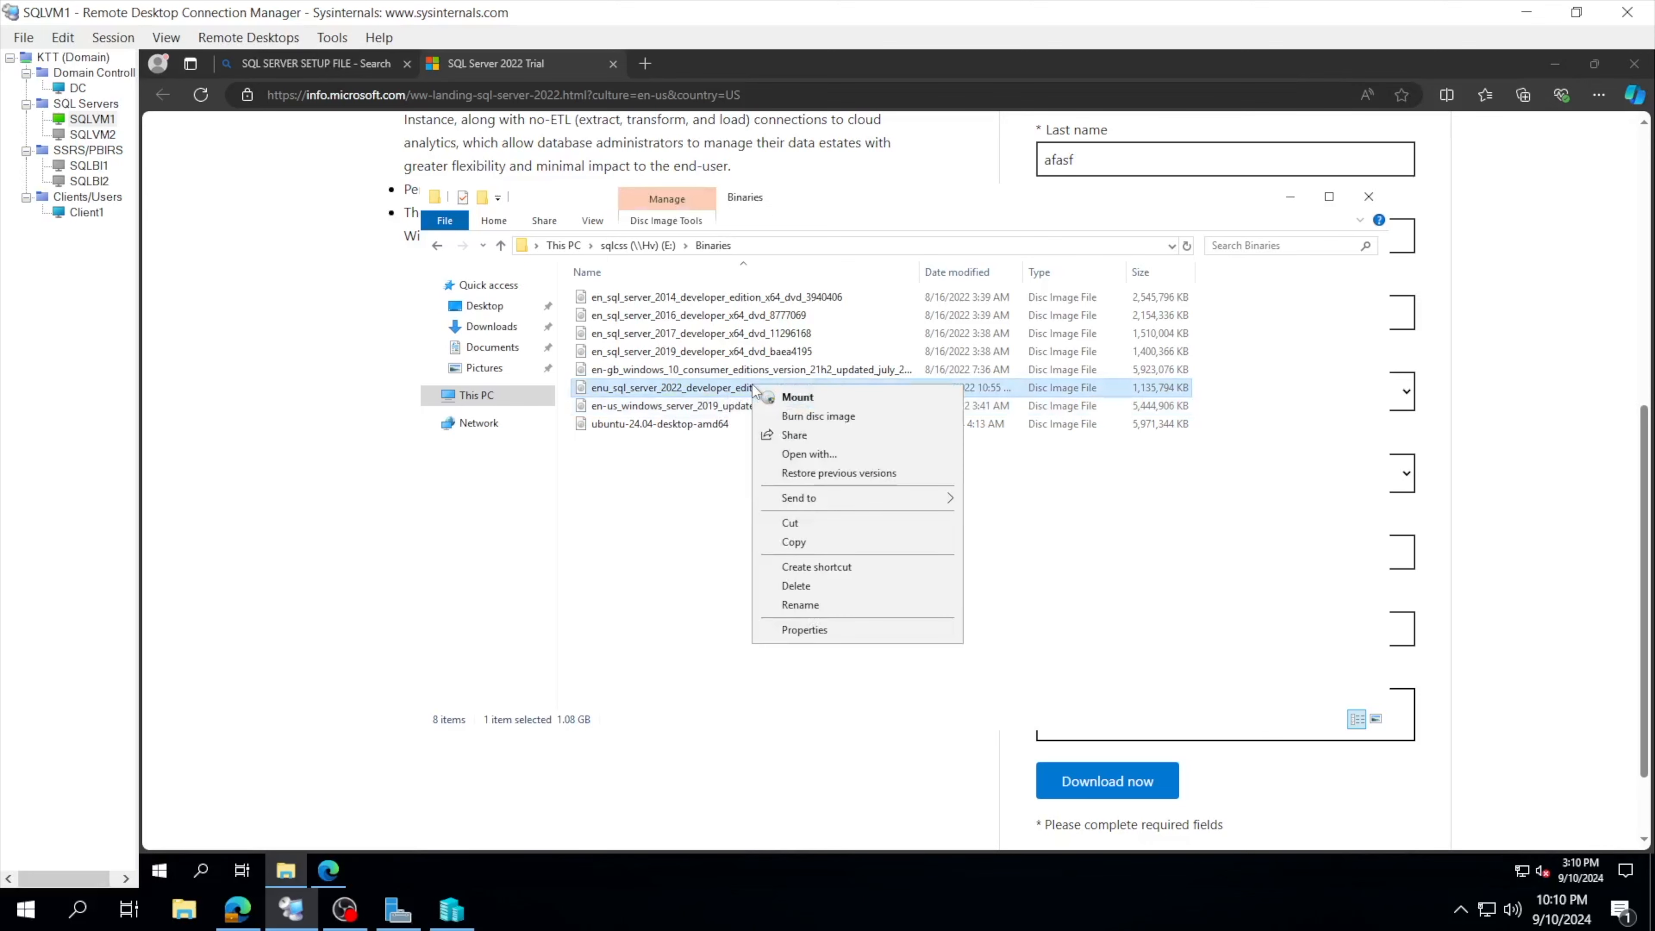
click(779, 398)
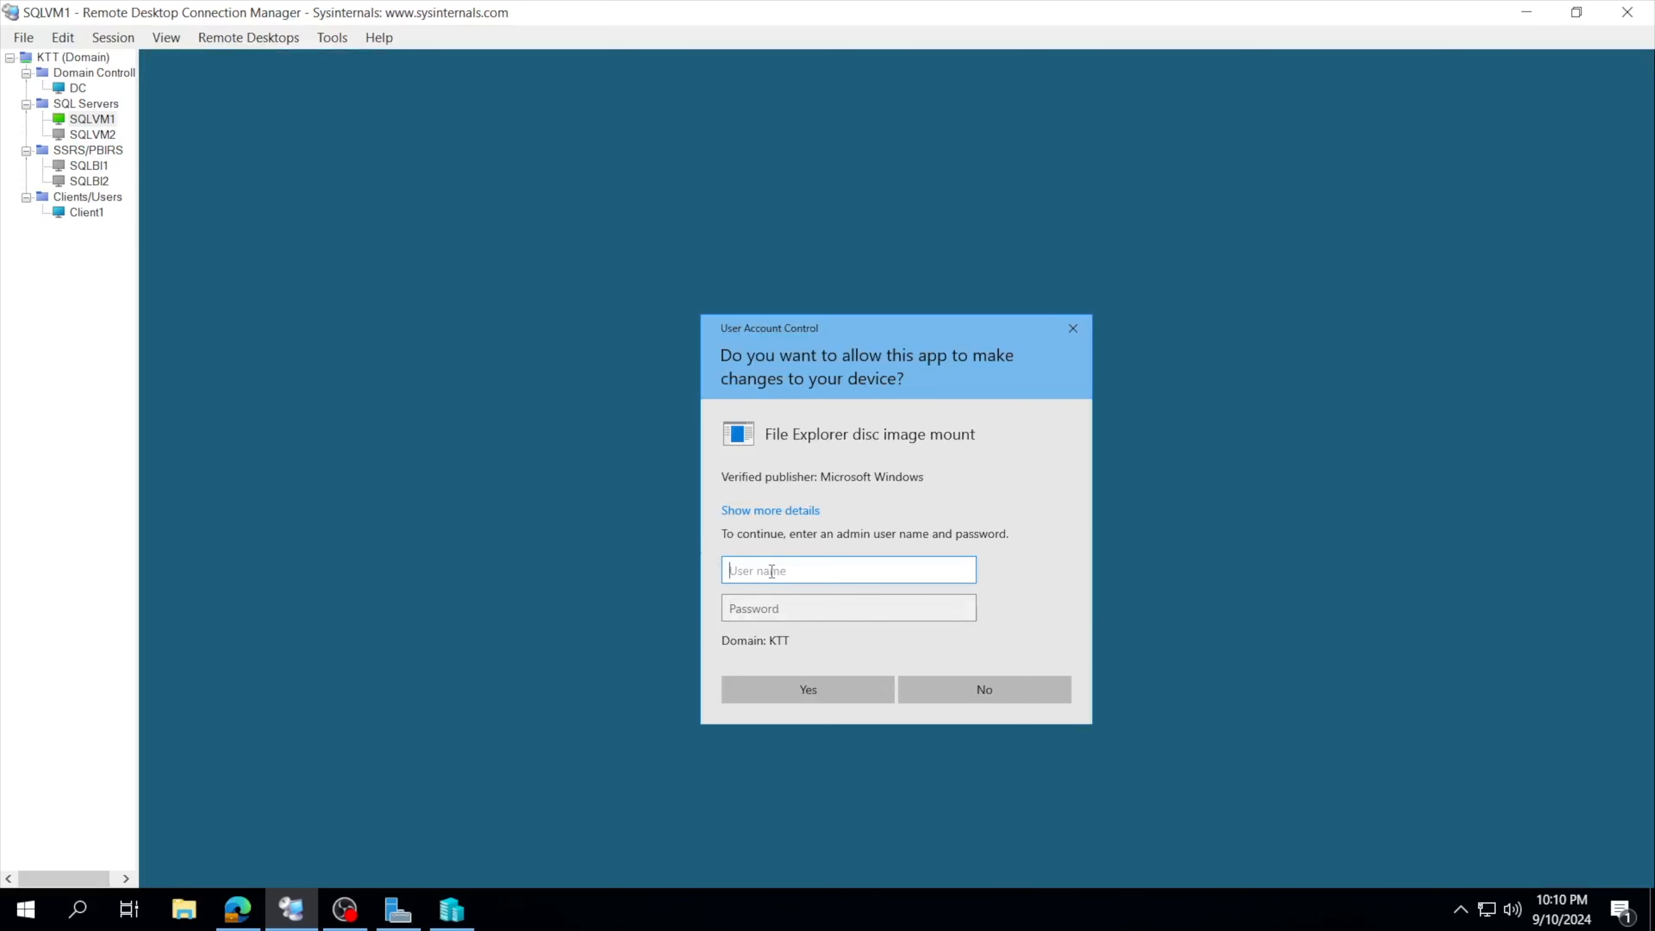
text(ad)
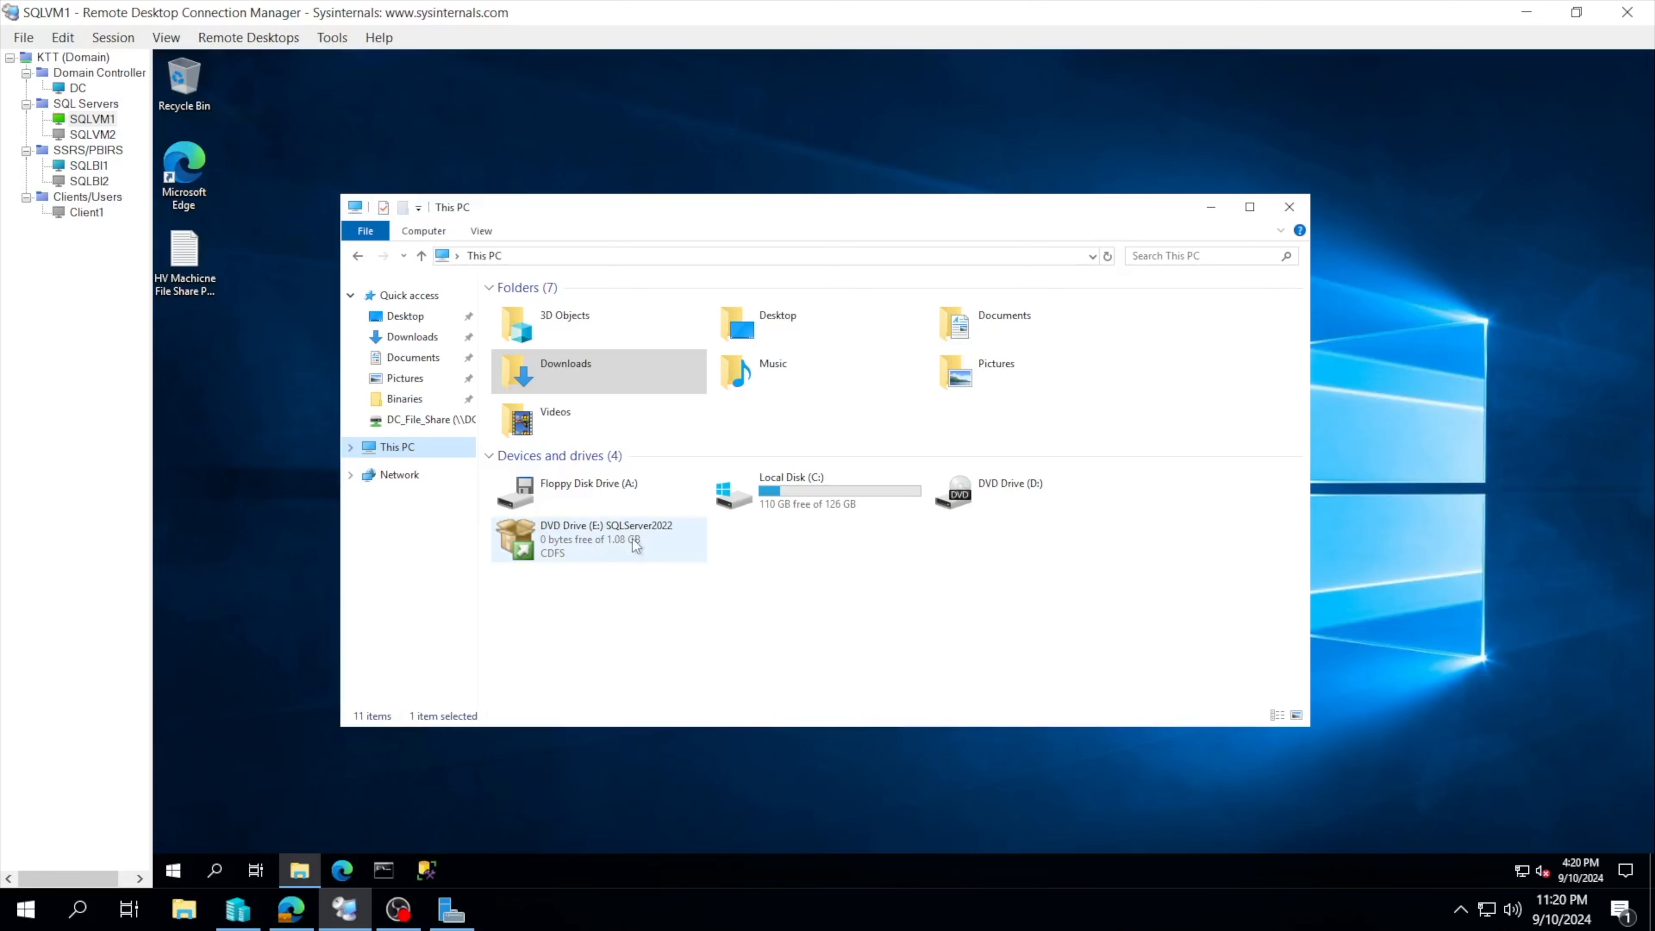
Step: Run setup from the SQLServer2022 DVD drive, approve the UAC prompt, and minimize File Explorer
click(635, 542)
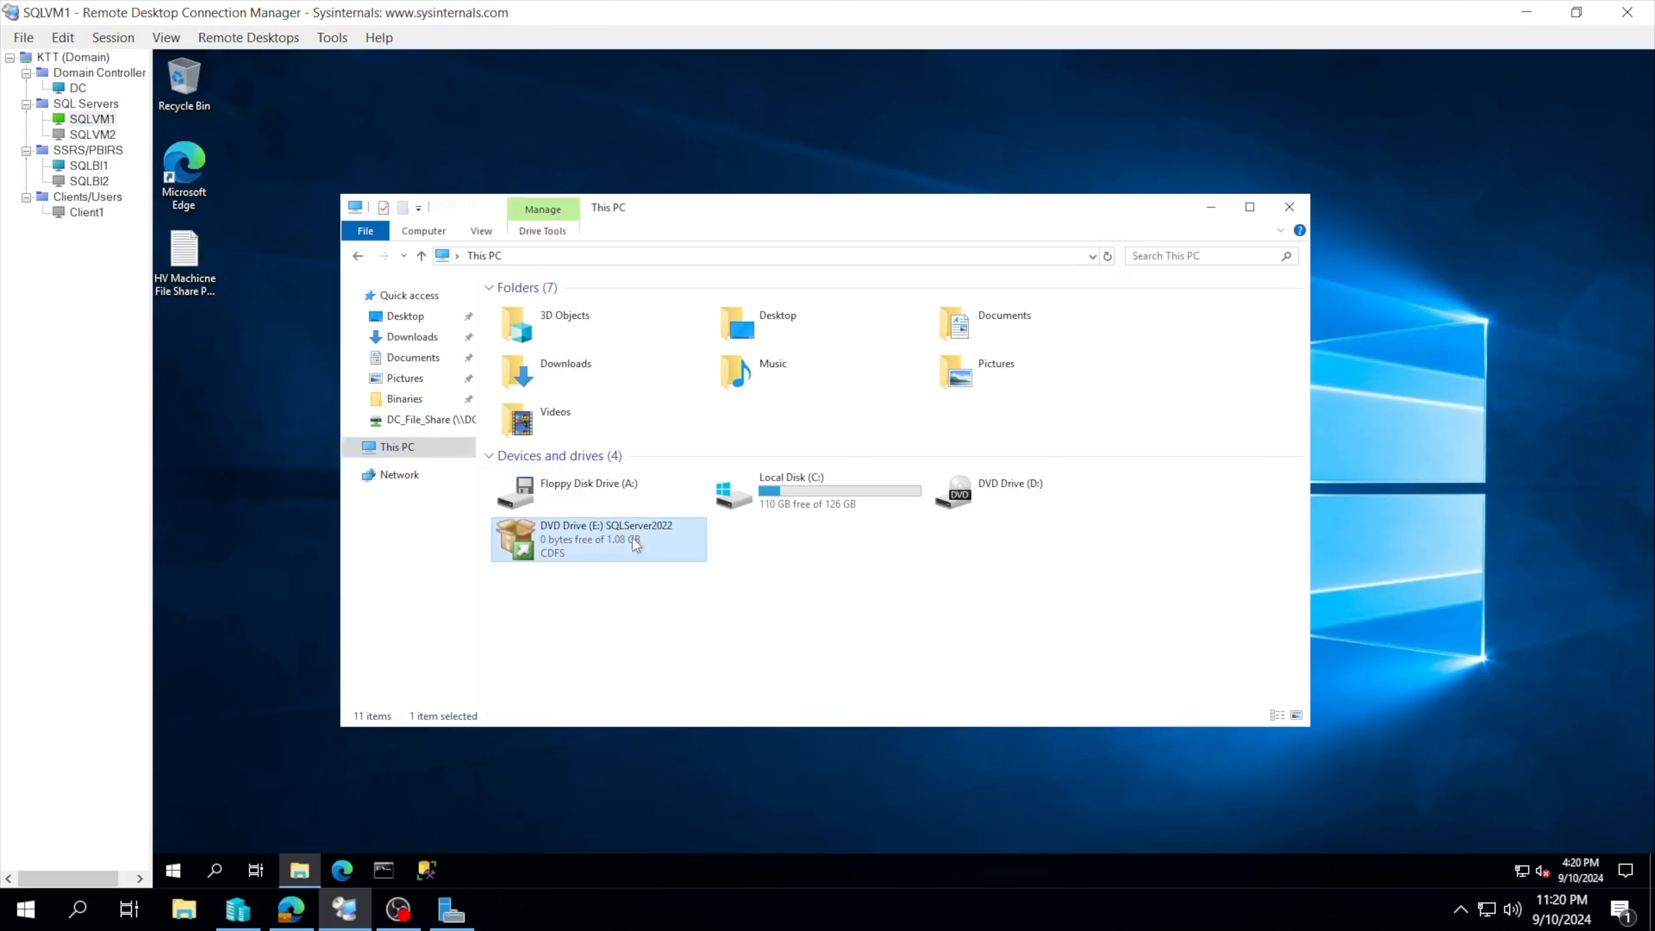
double_click(636, 542)
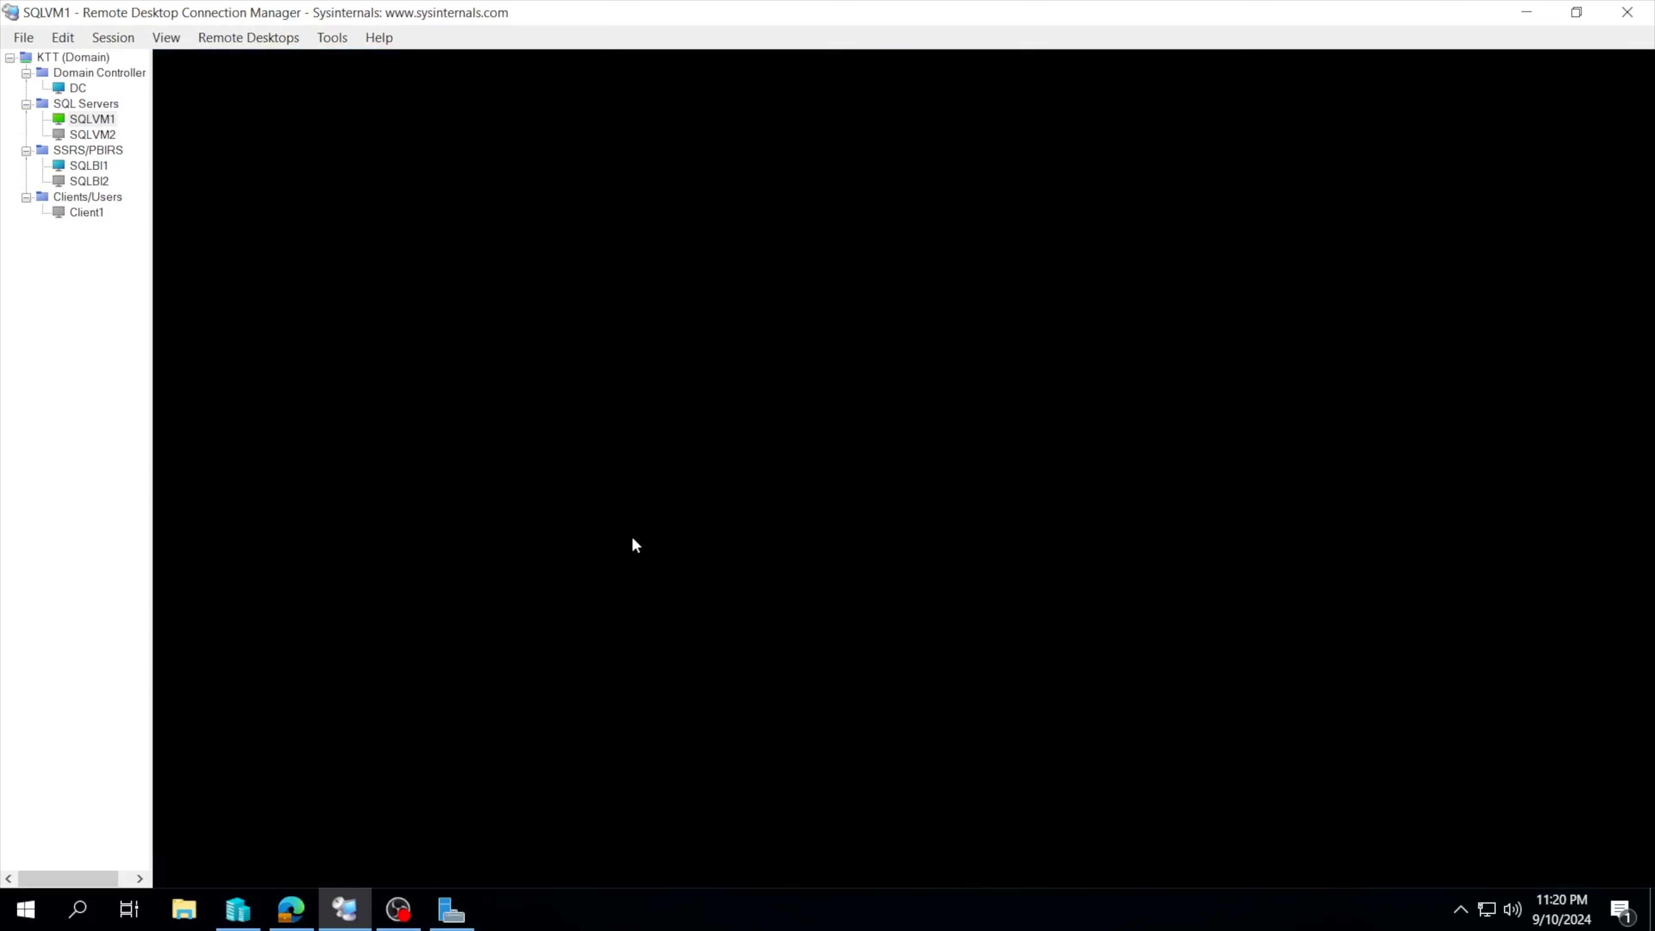
click(782, 569)
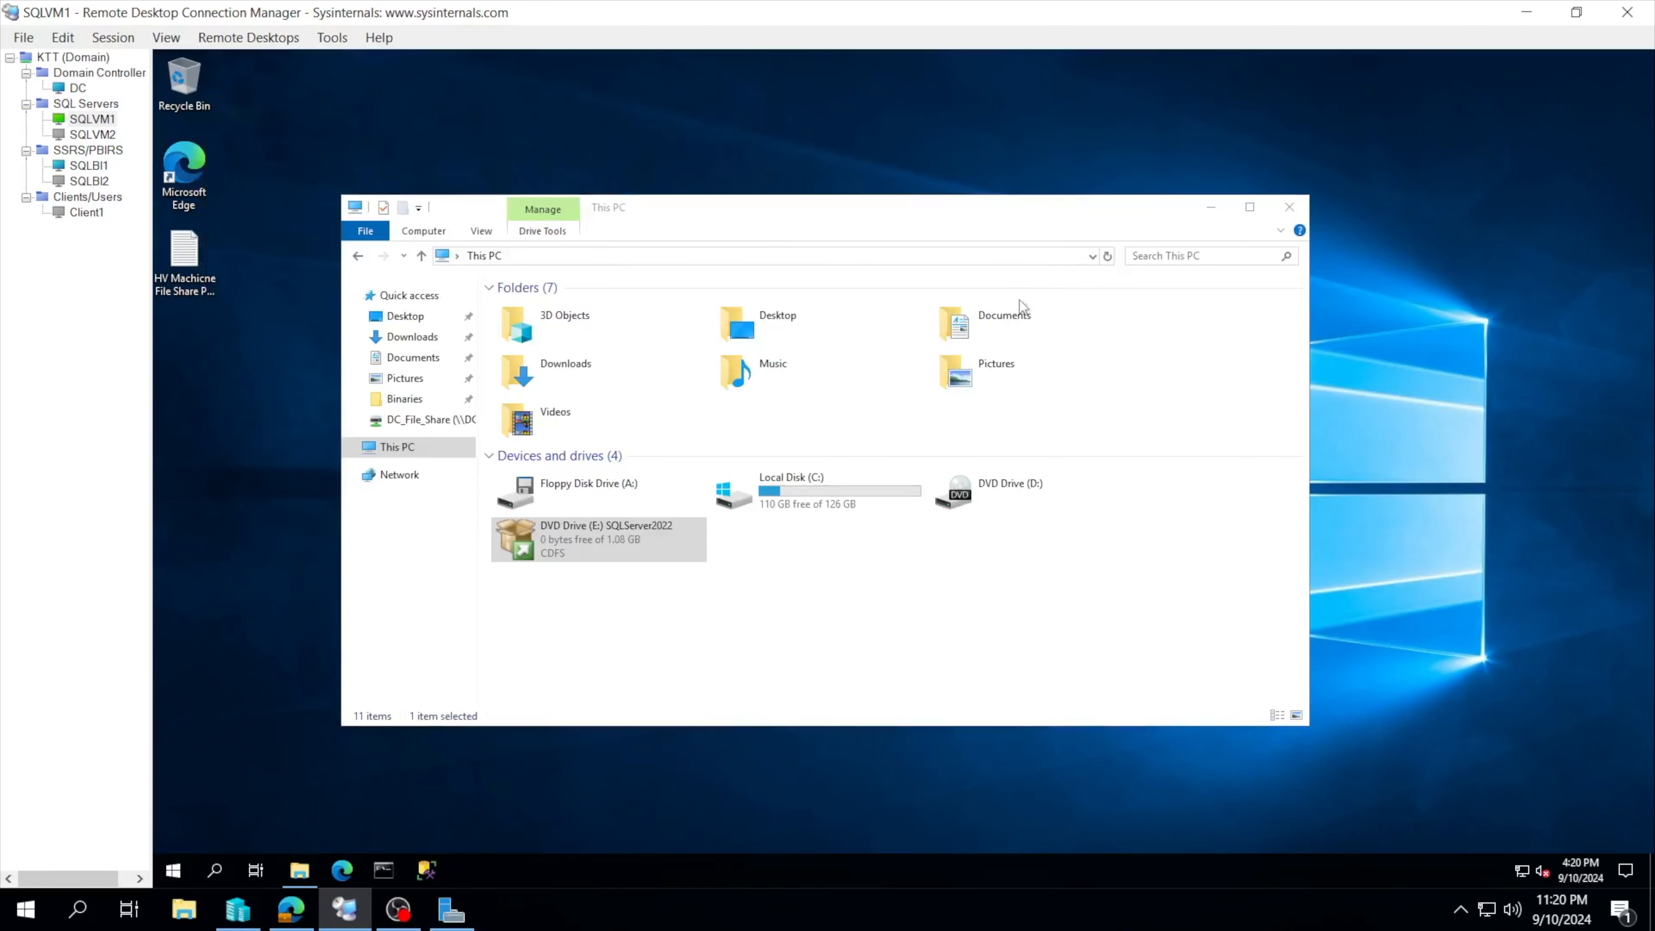
click(1210, 207)
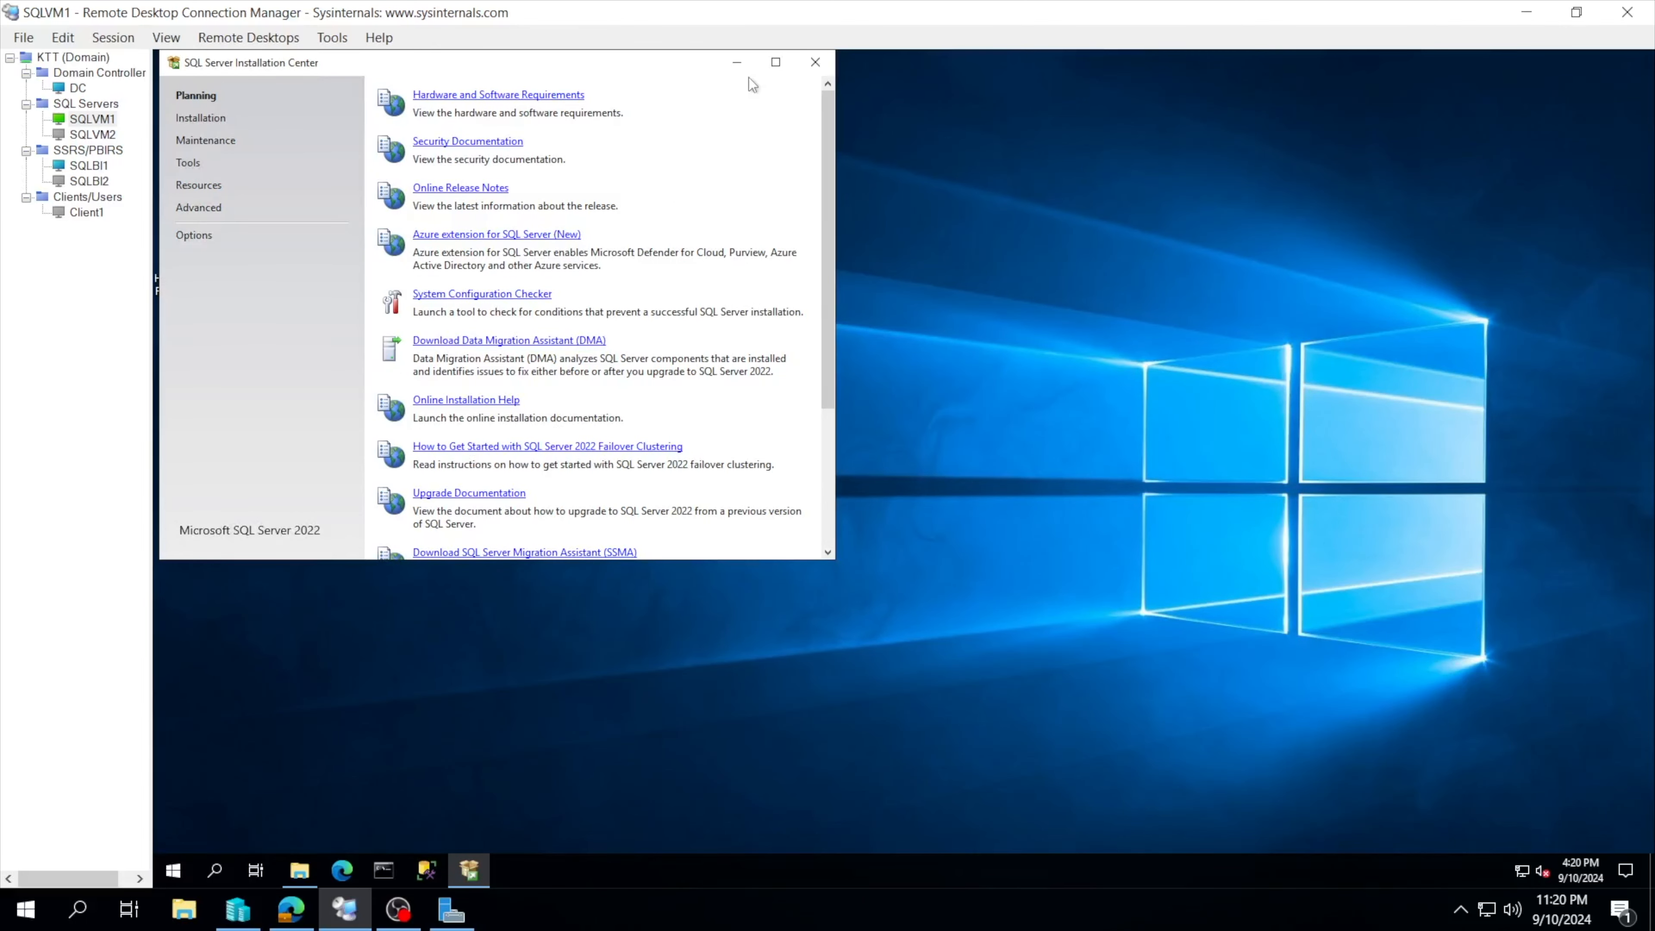
Step: Center the Installation Center and start a new SQL Server standalone installation from the Installation page
drag(528, 79, 831, 247)
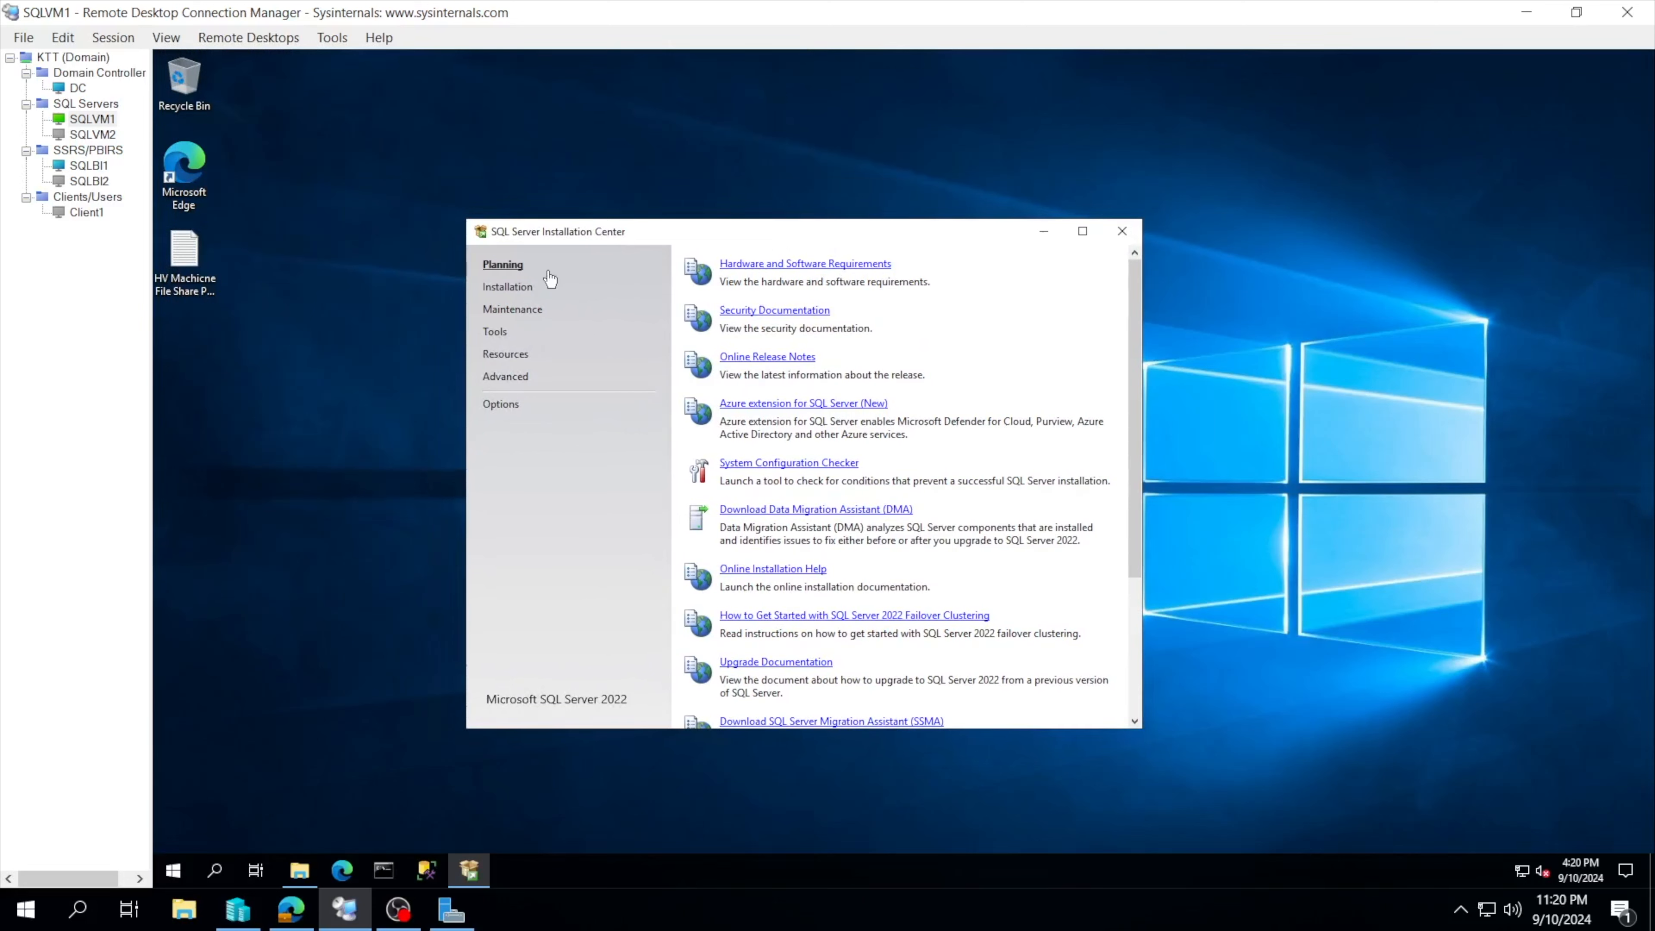
click(512, 292)
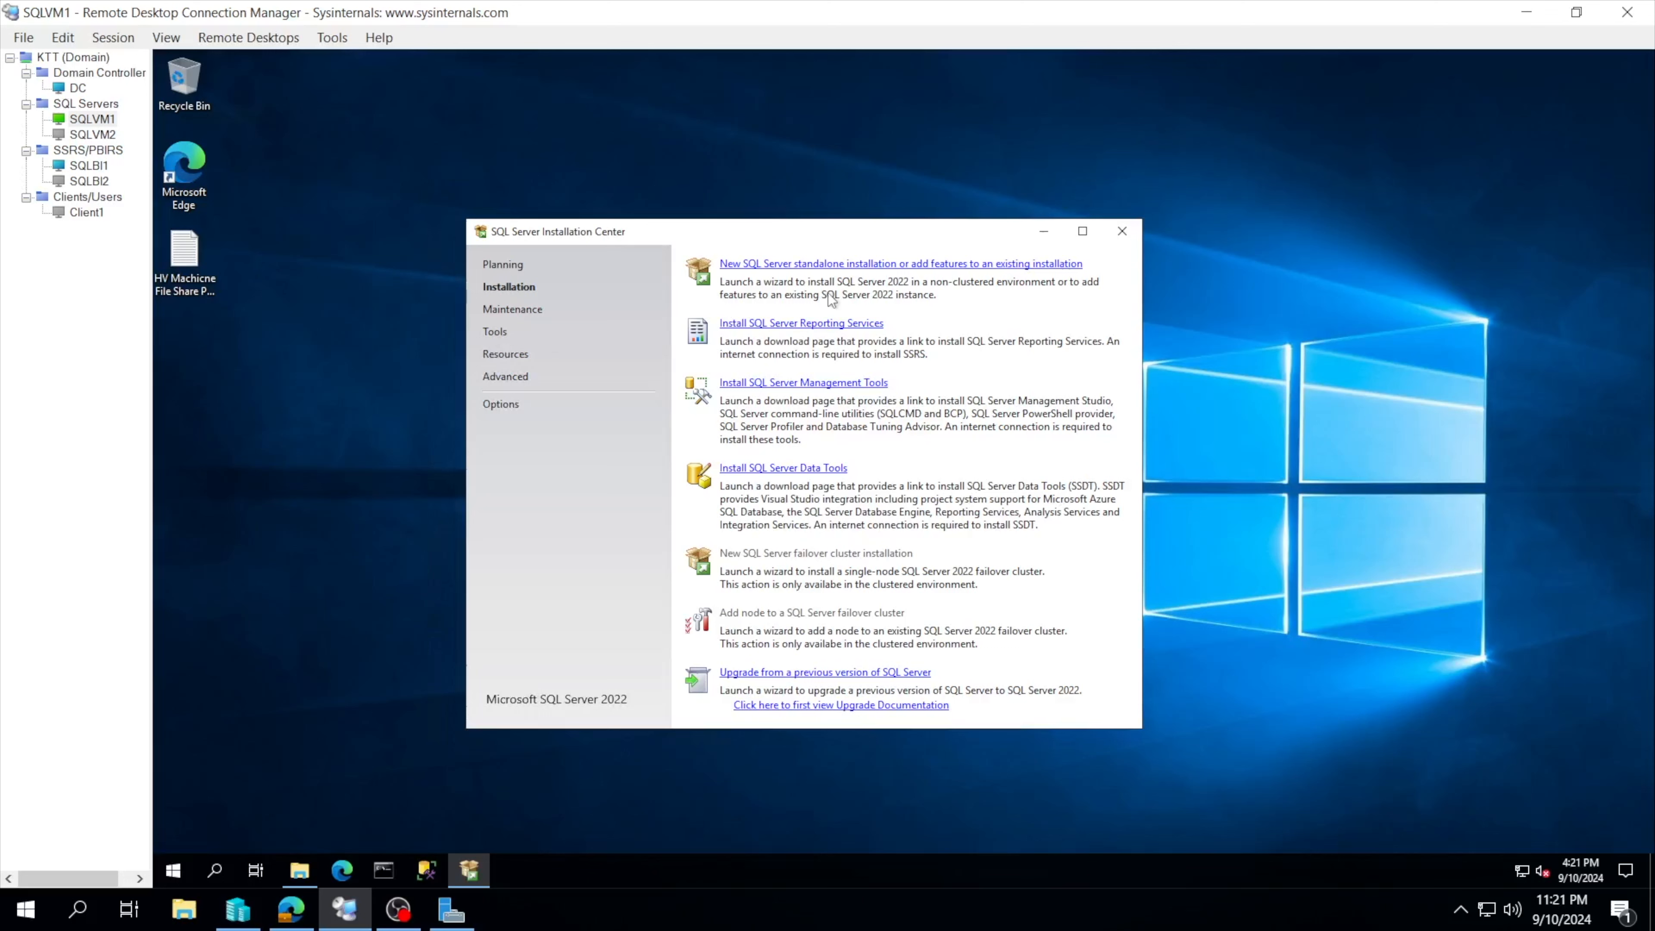
click(797, 265)
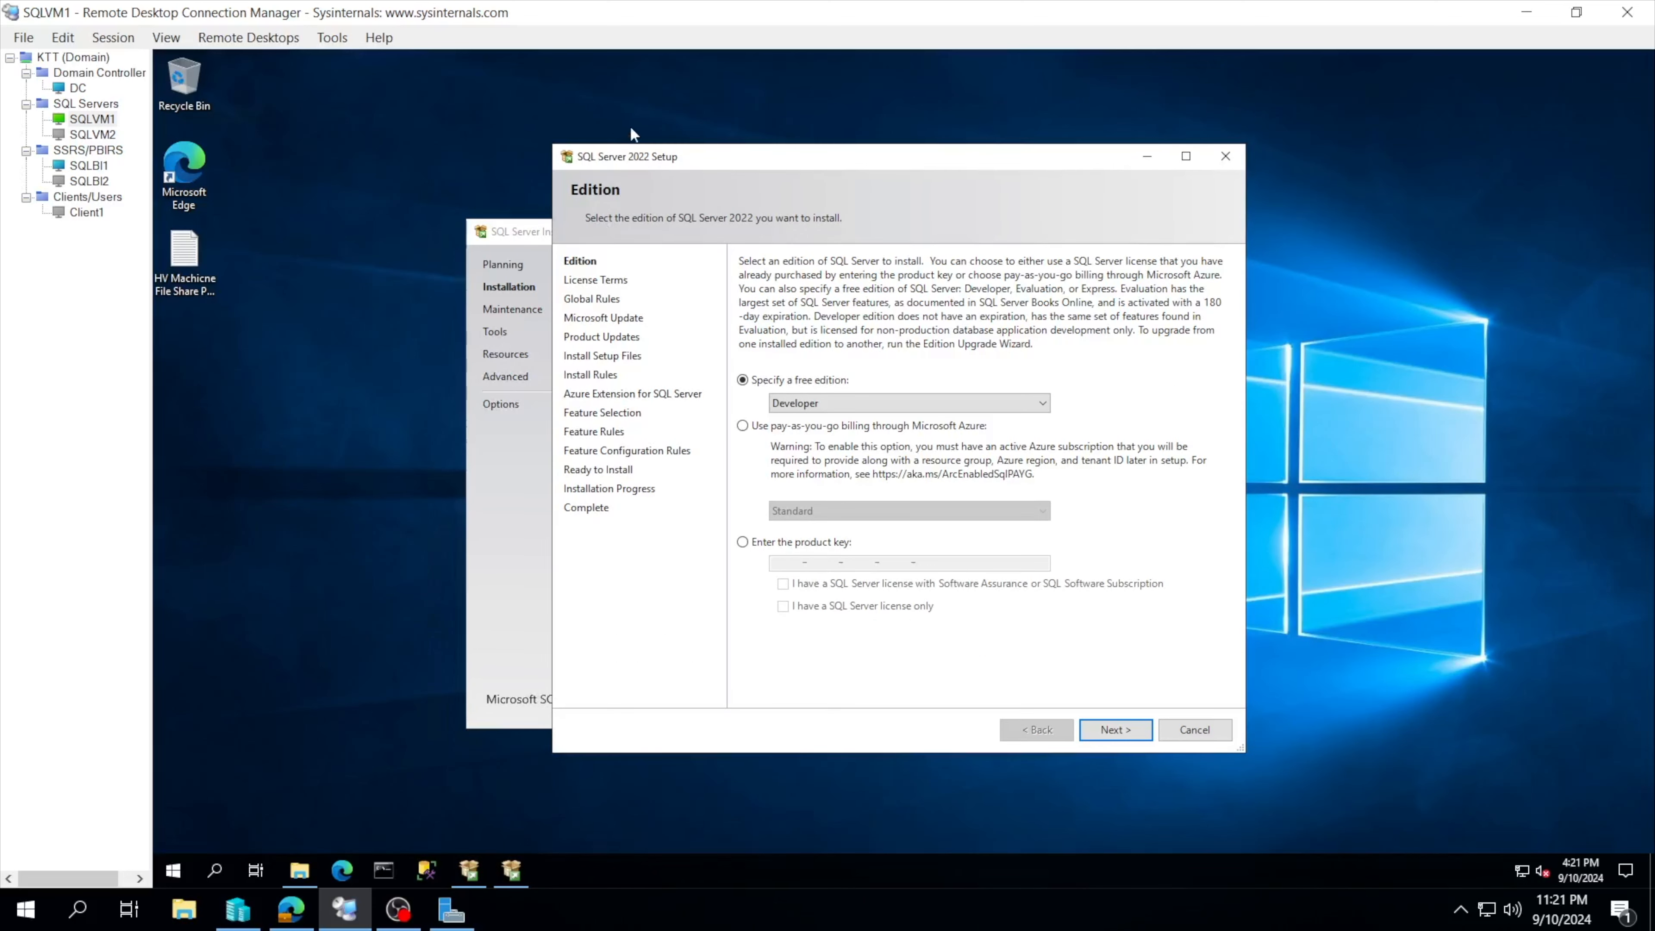
Step: Keep Developer as the free edition on the Edition page and continue to the License Terms
drag(735, 152, 696, 158)
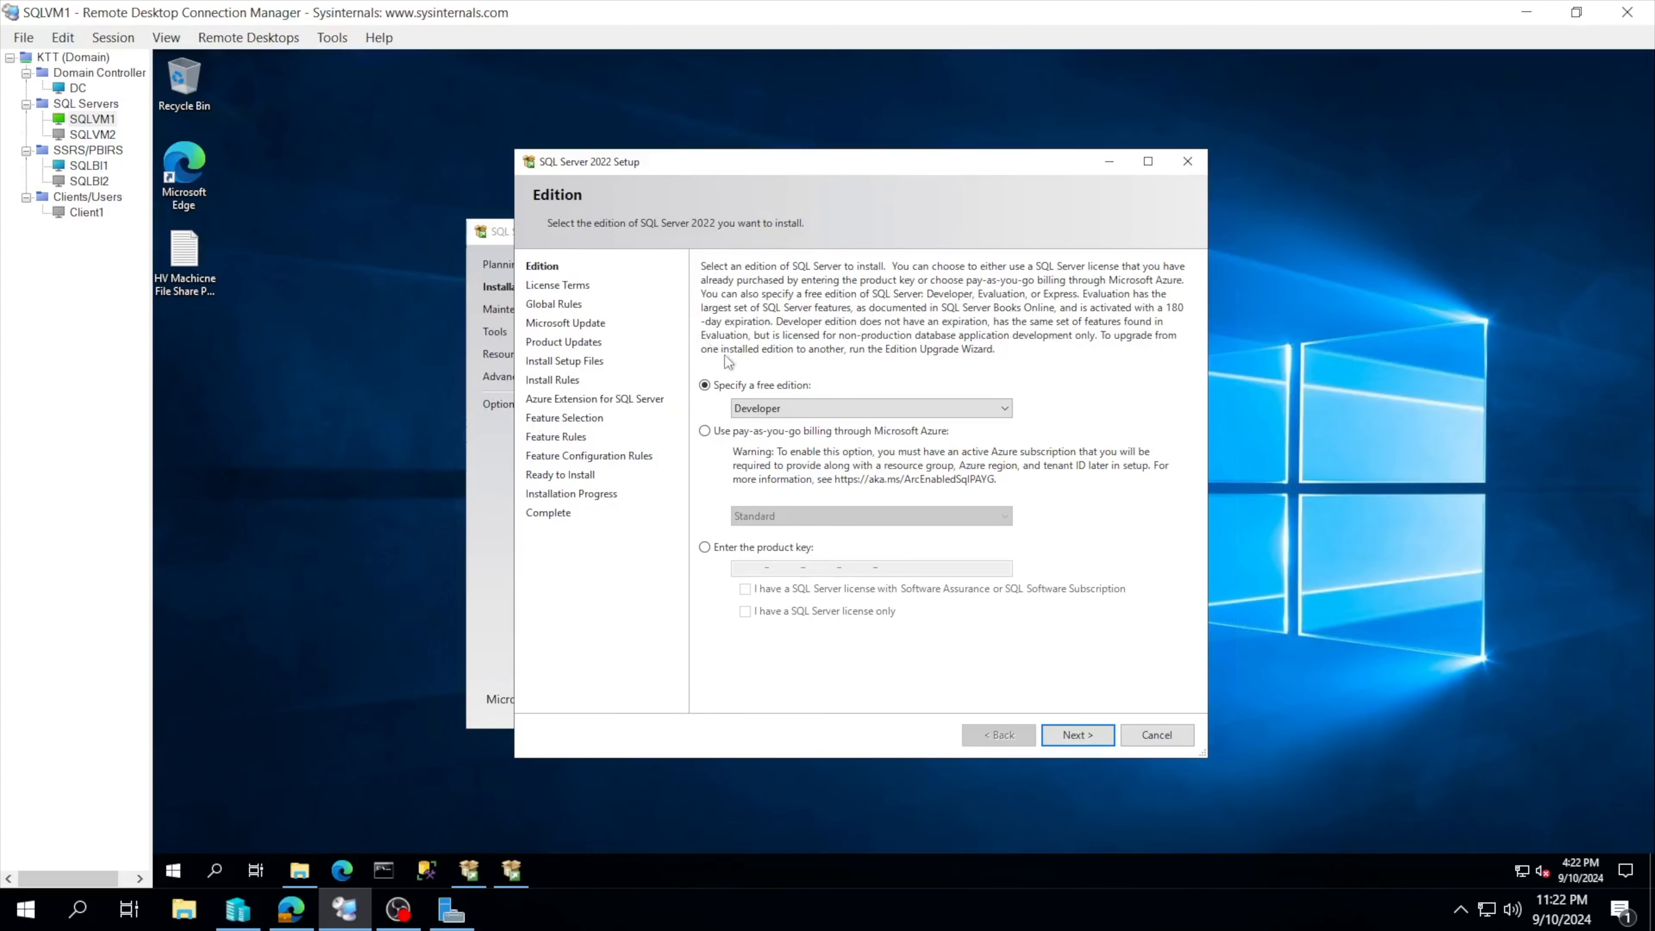
click(787, 411)
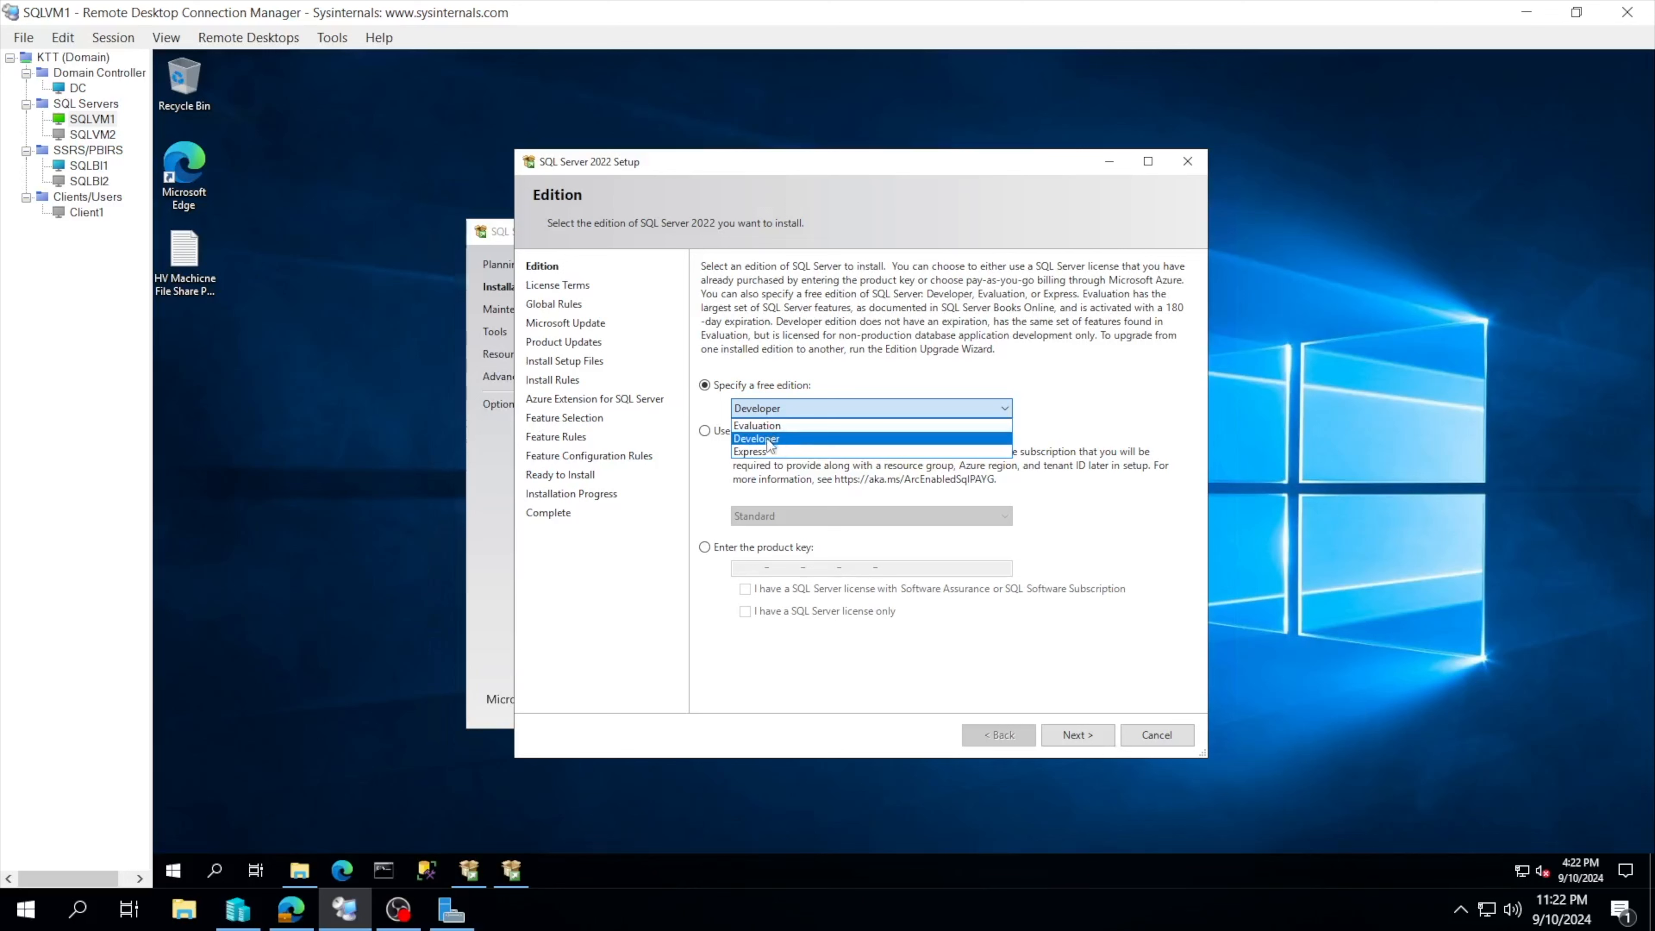
click(819, 369)
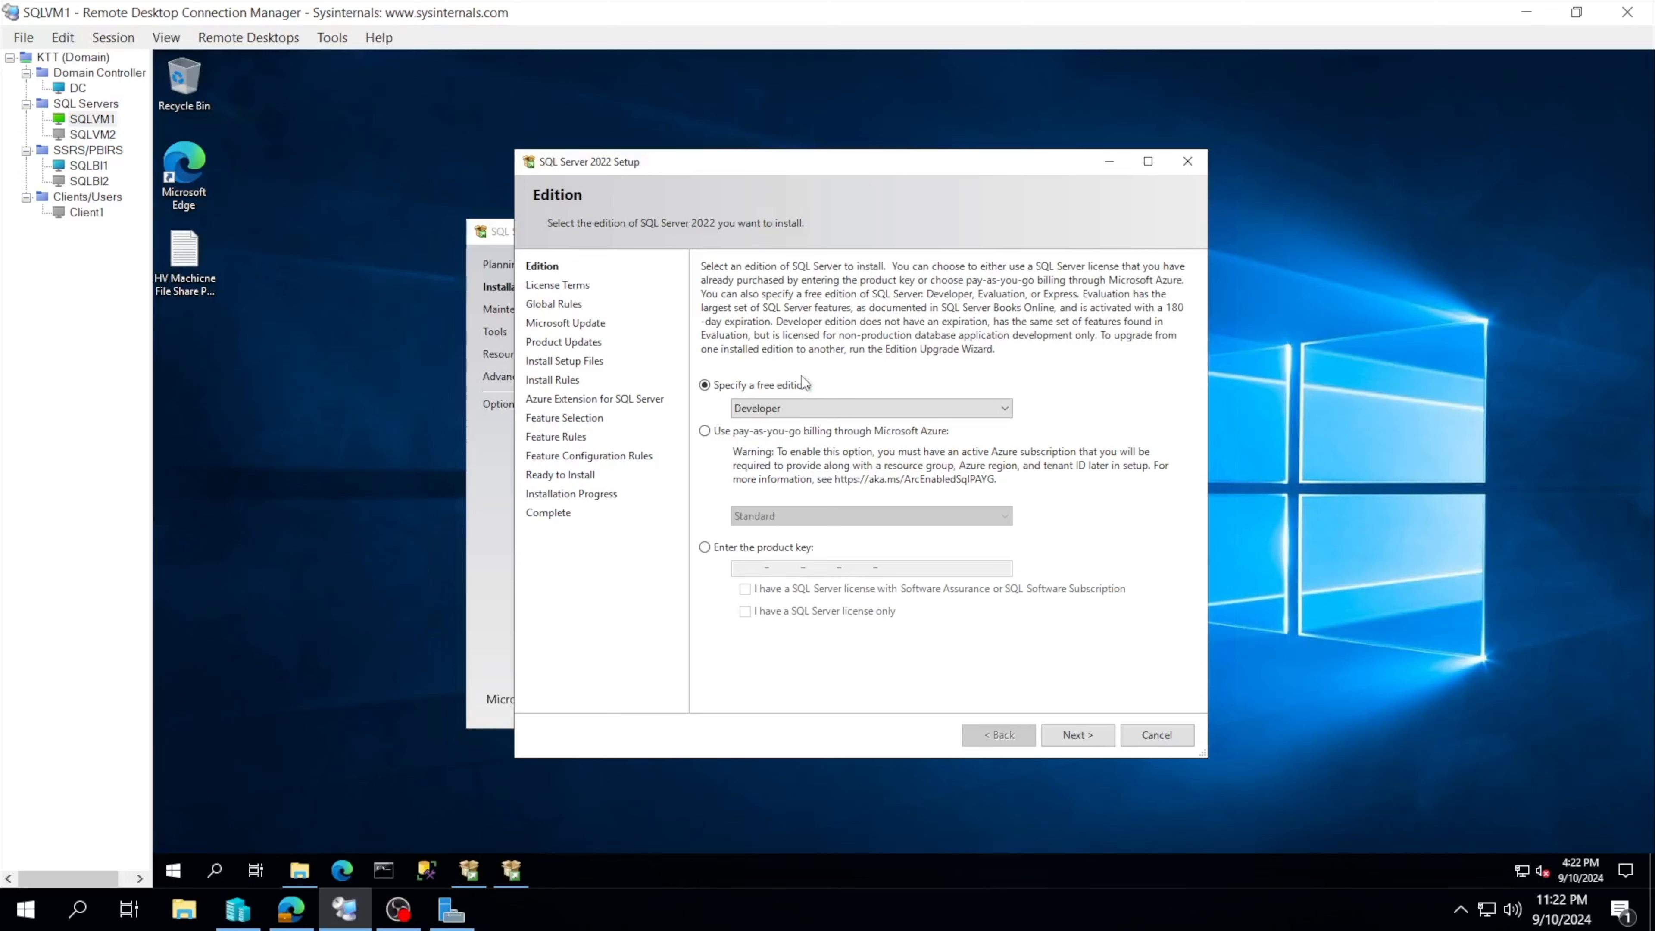
click(786, 407)
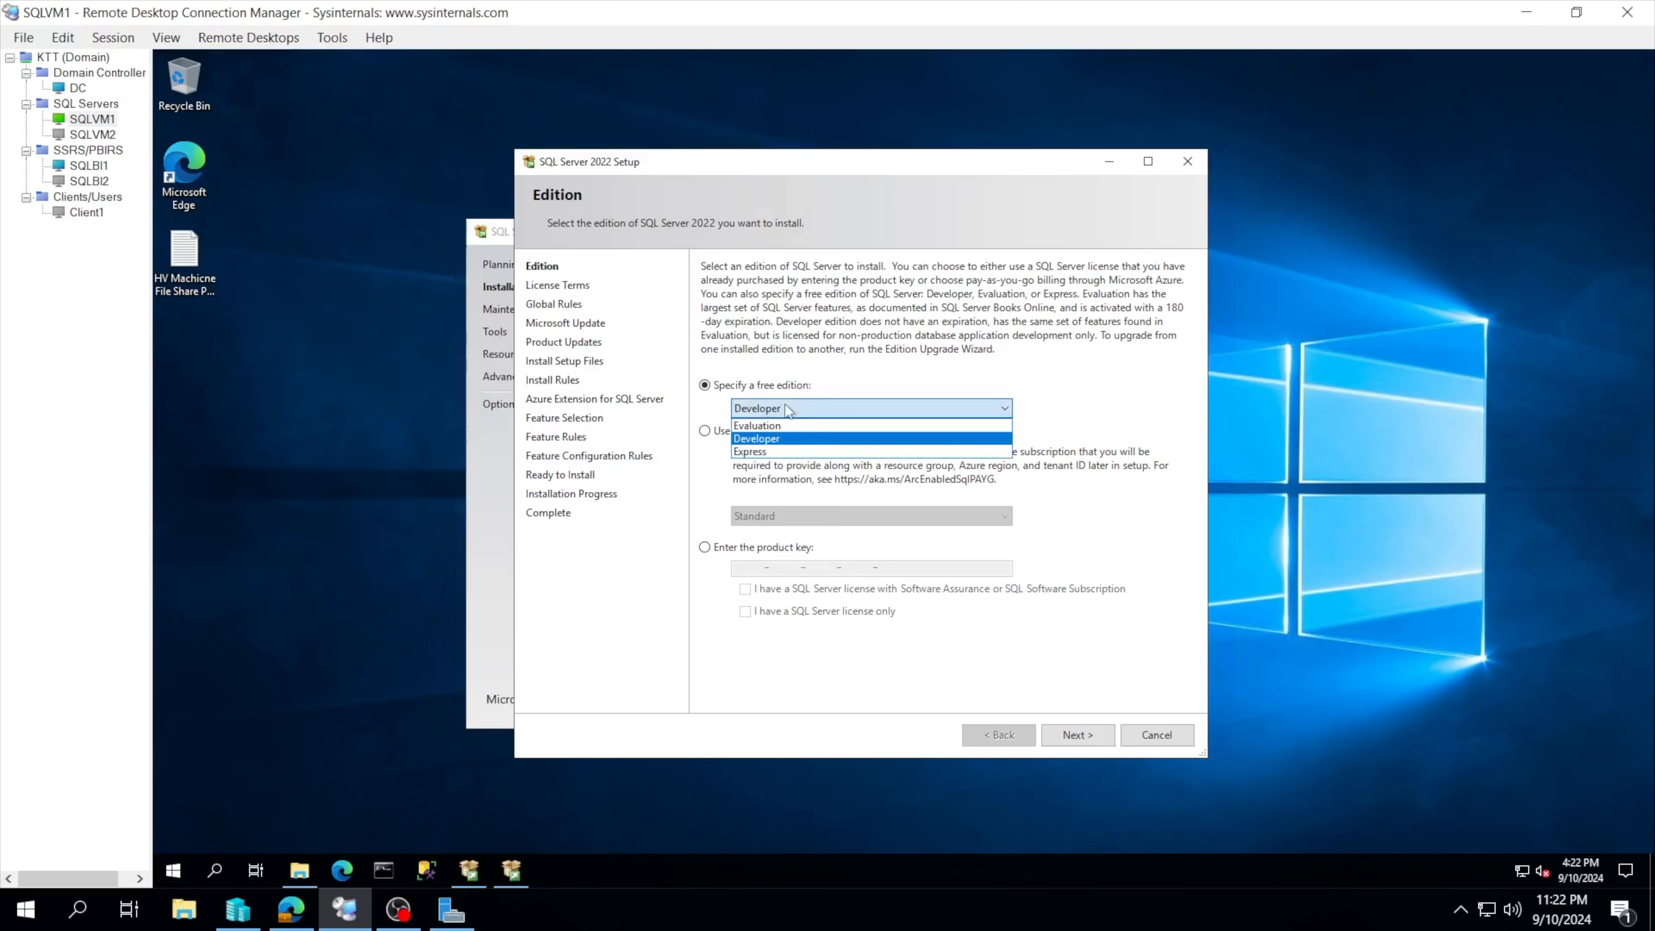
key(Up)
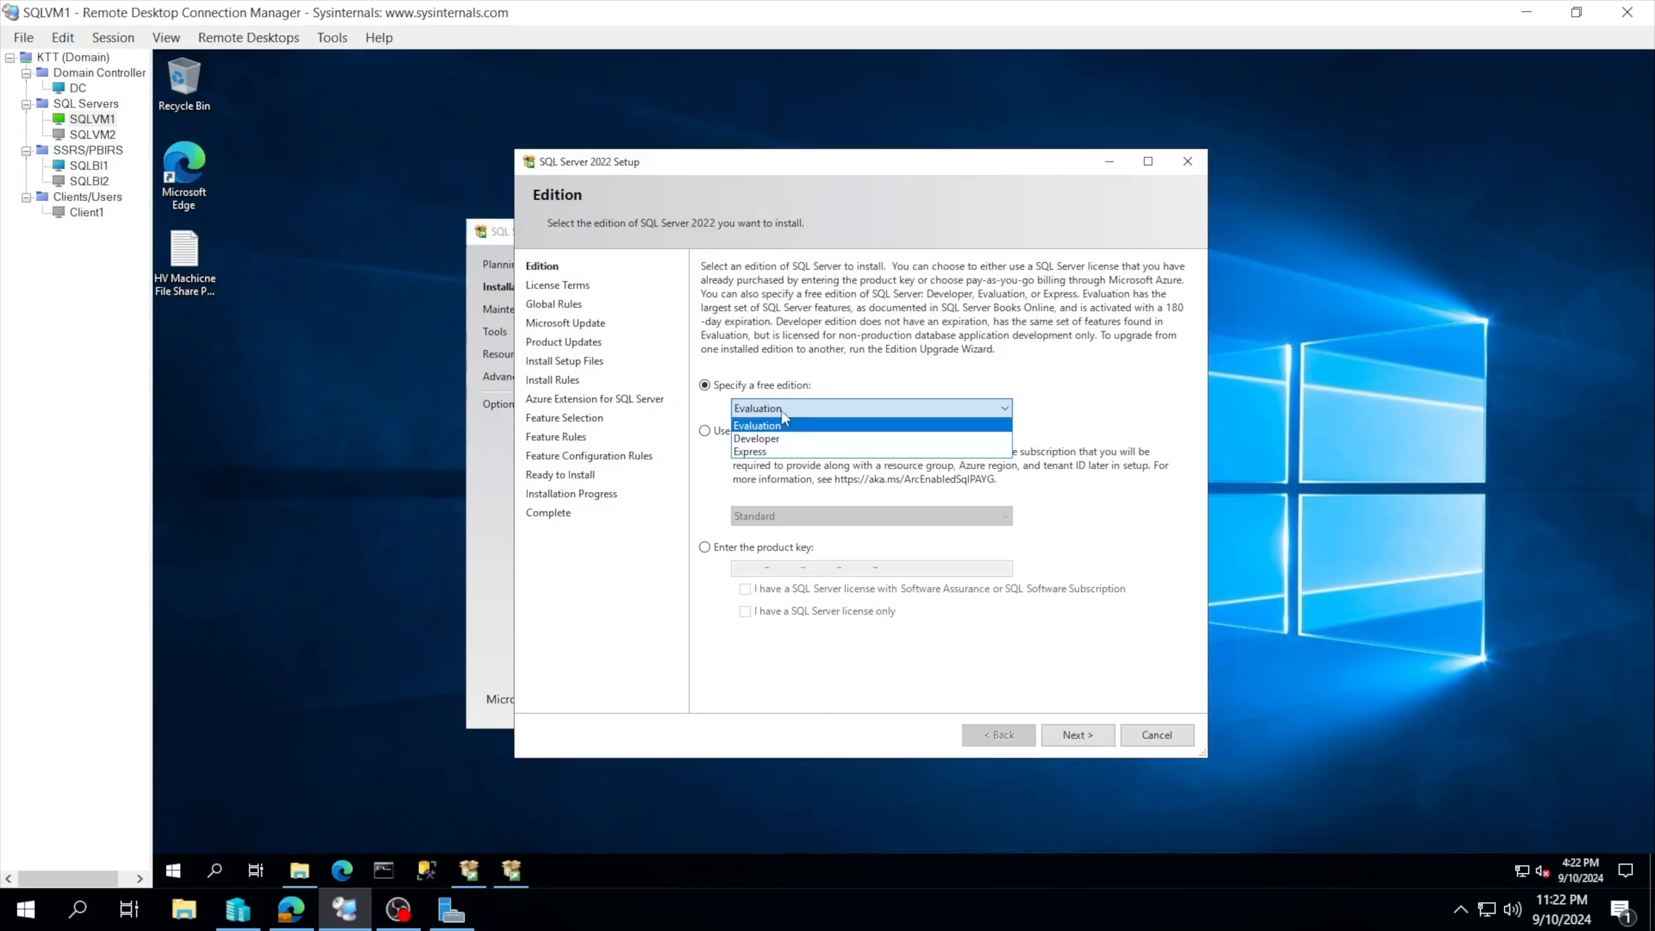
click(779, 439)
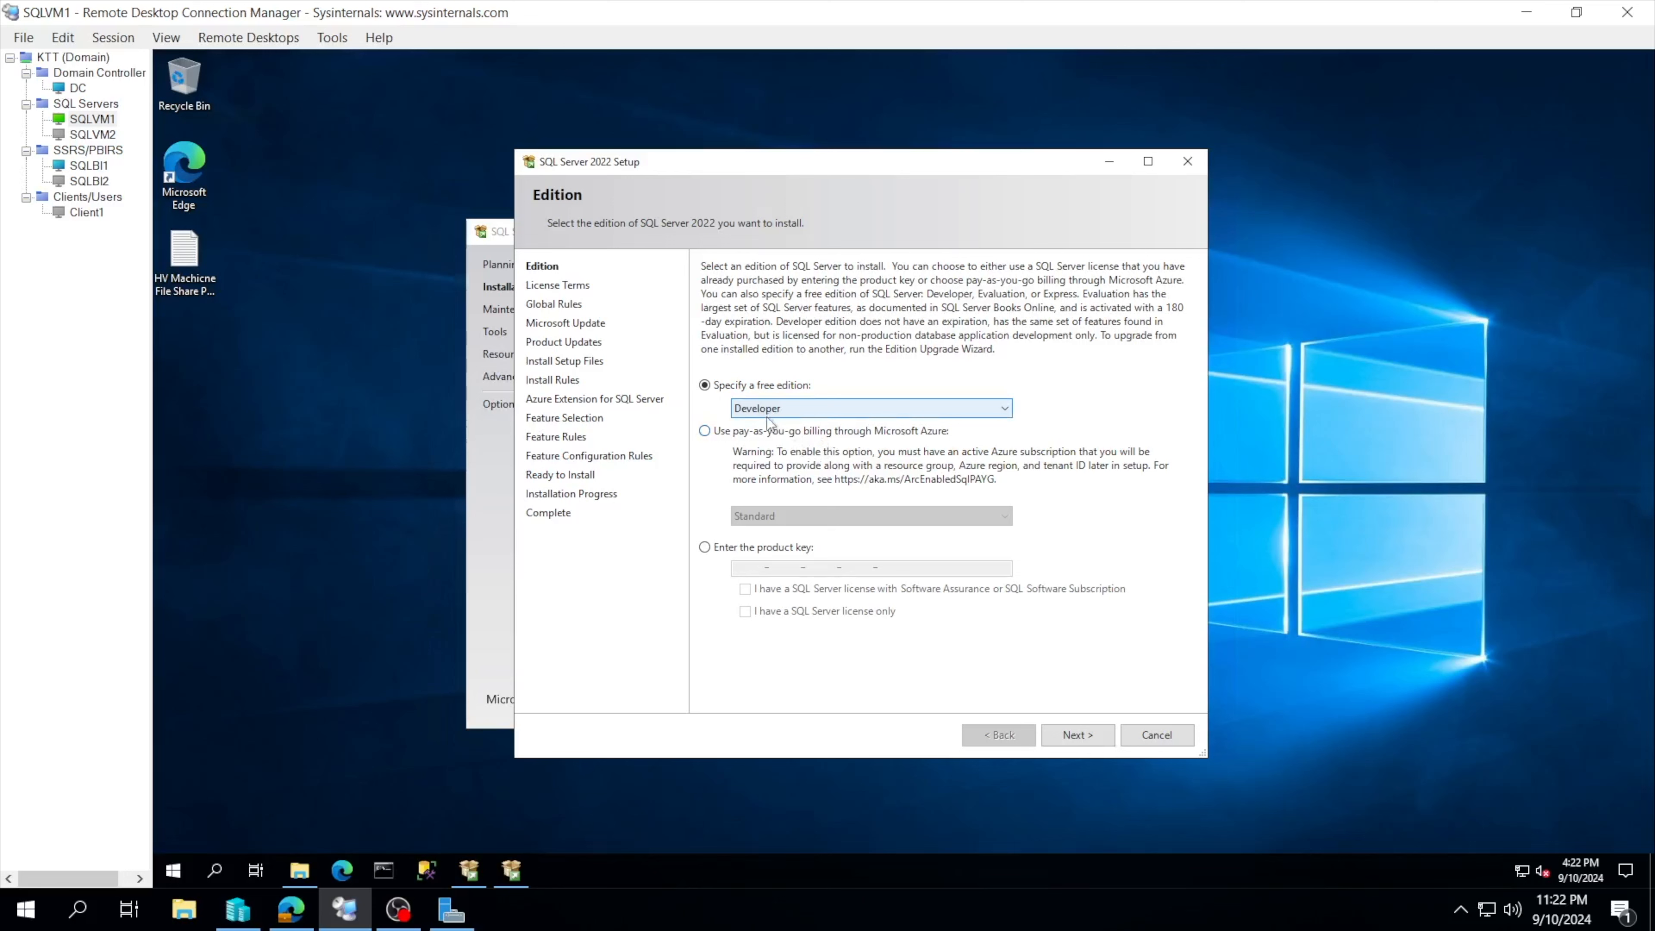
click(1062, 735)
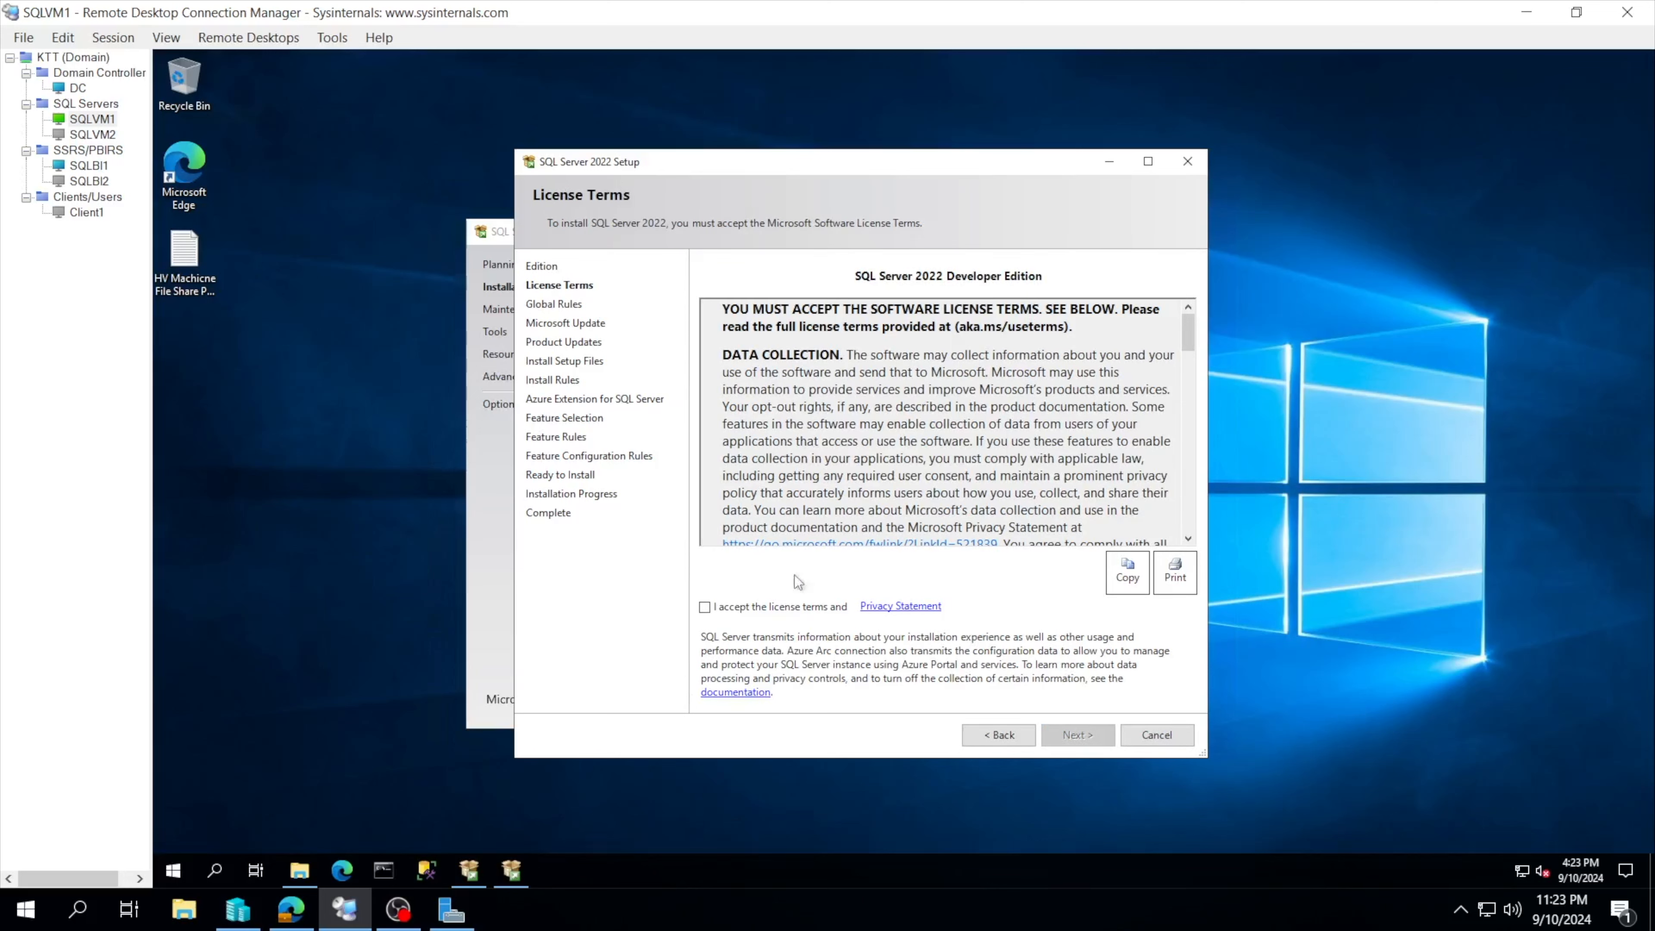
Step: Accept the license terms, turn off Microsoft Update checking, and proceed to the Install Rules check
click(748, 606)
click(1066, 735)
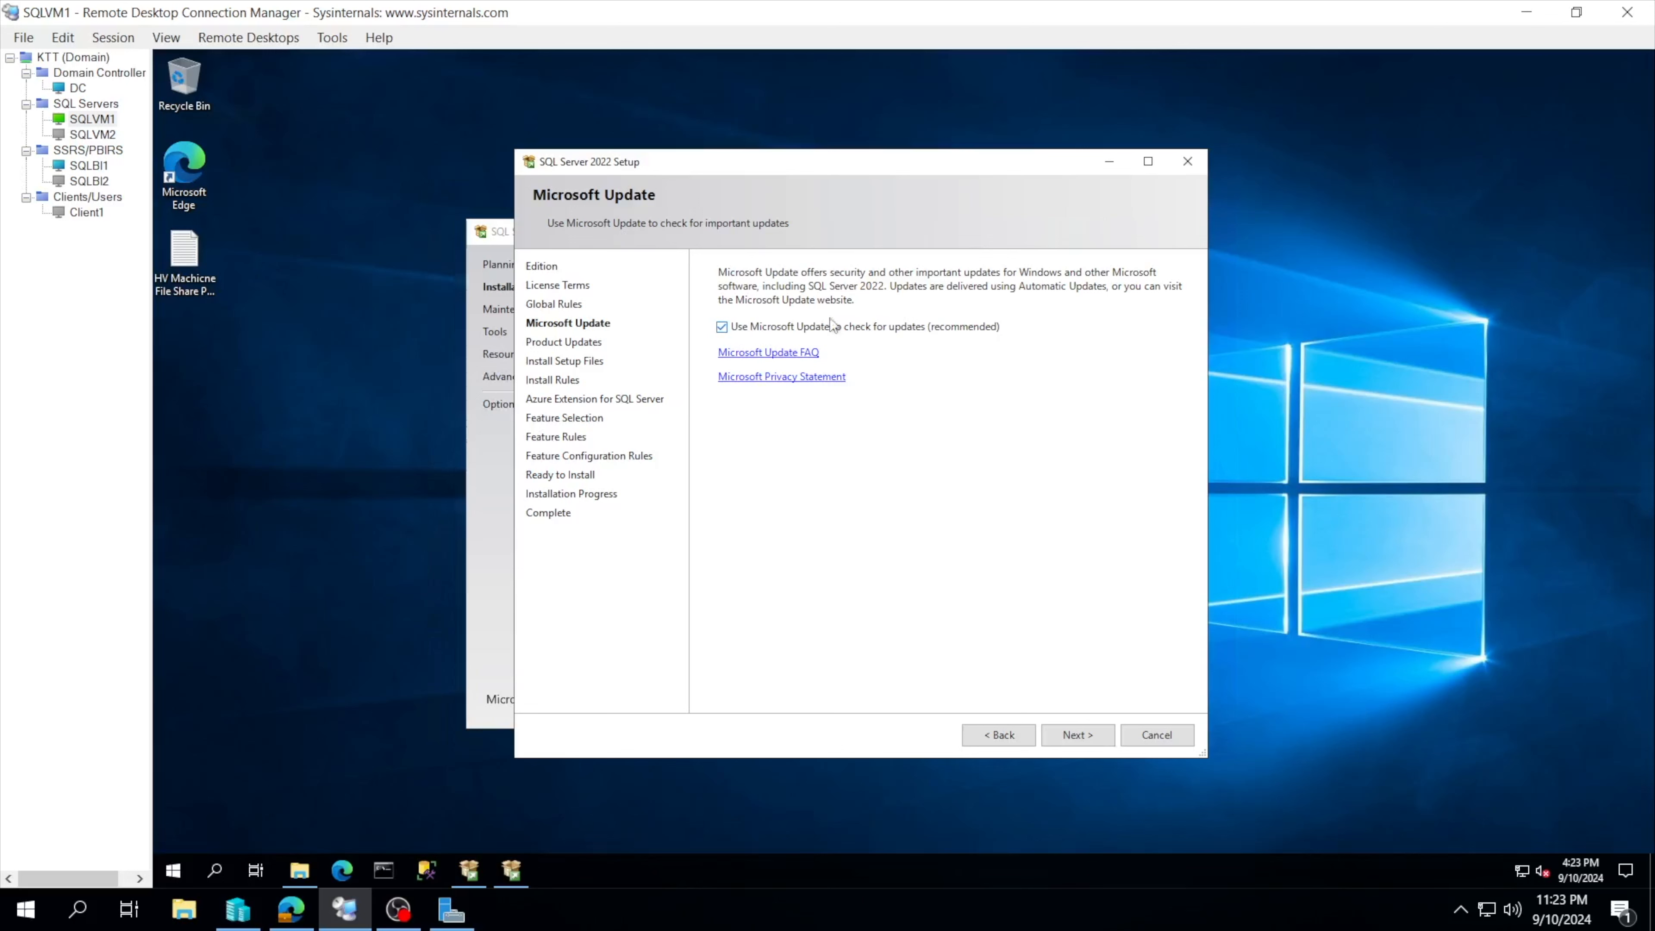
click(728, 328)
click(1062, 729)
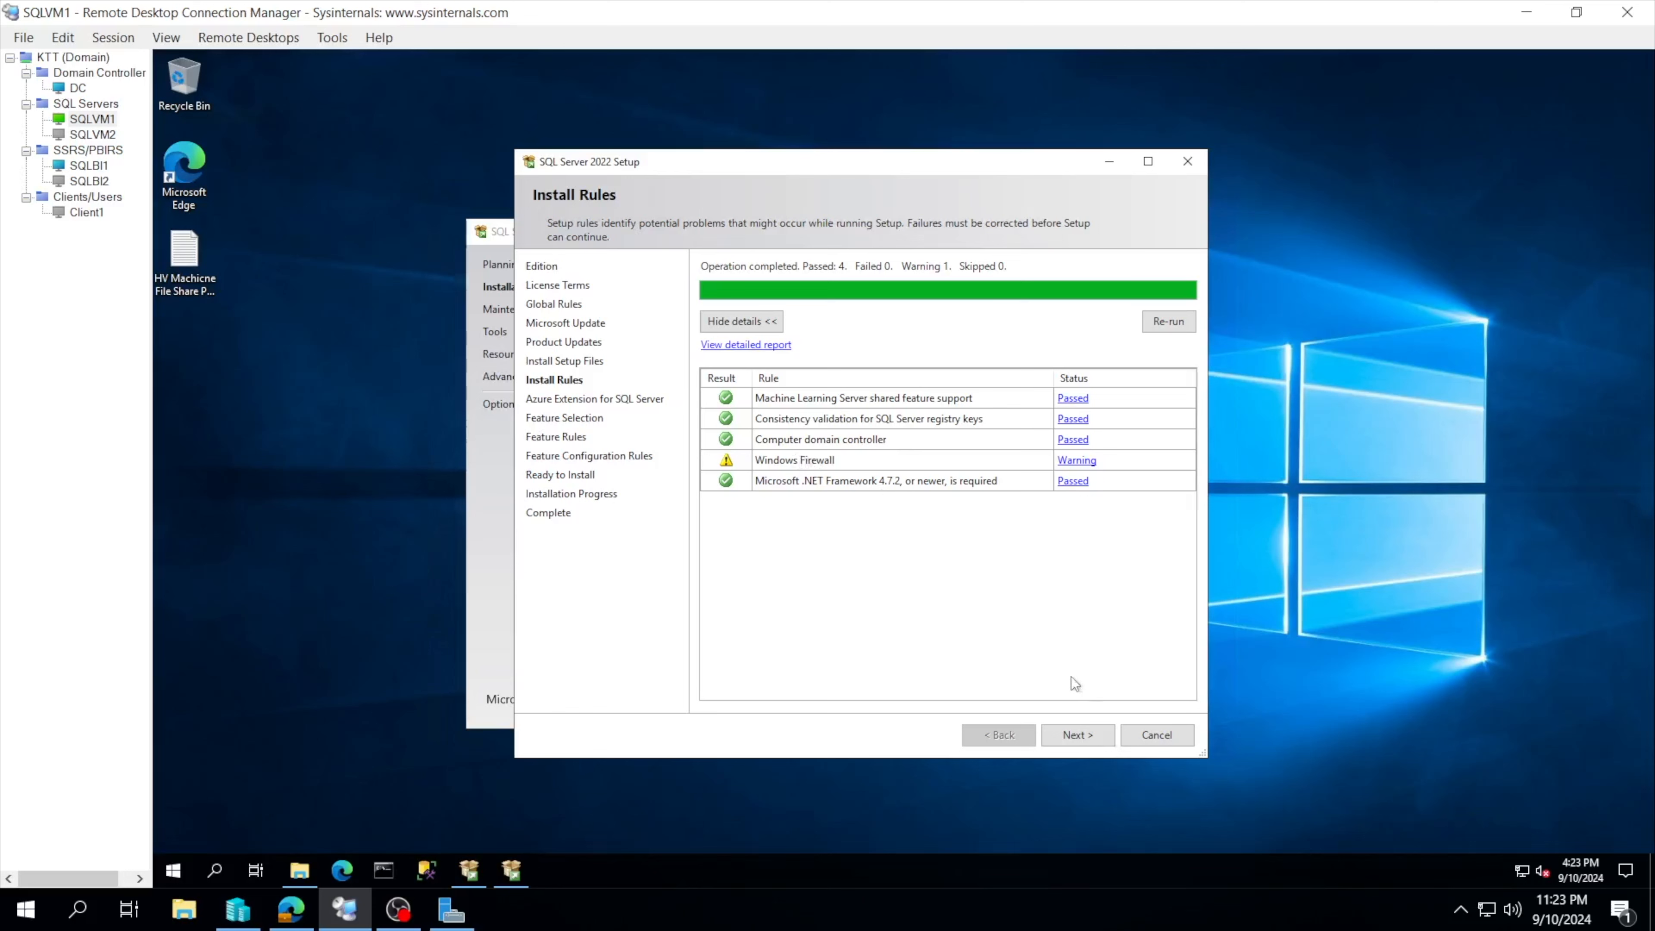
Step: Continue past Install Rules, untick Azure Extension for SQL Server, and move on to Feature Selection
click(1080, 731)
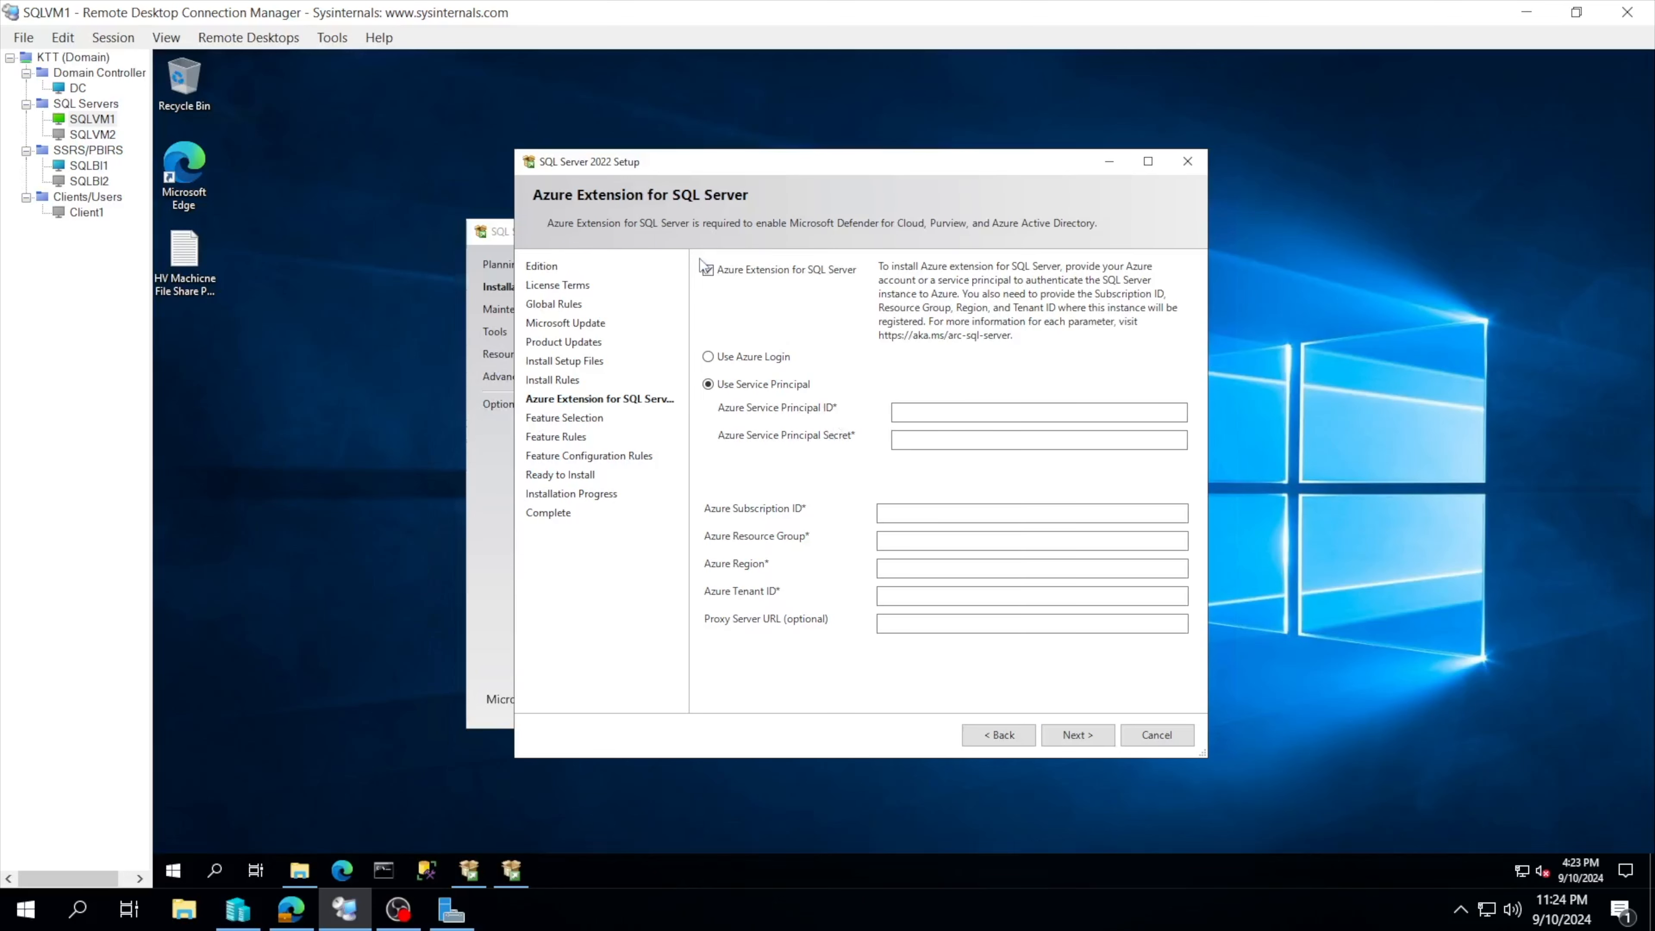
click(708, 272)
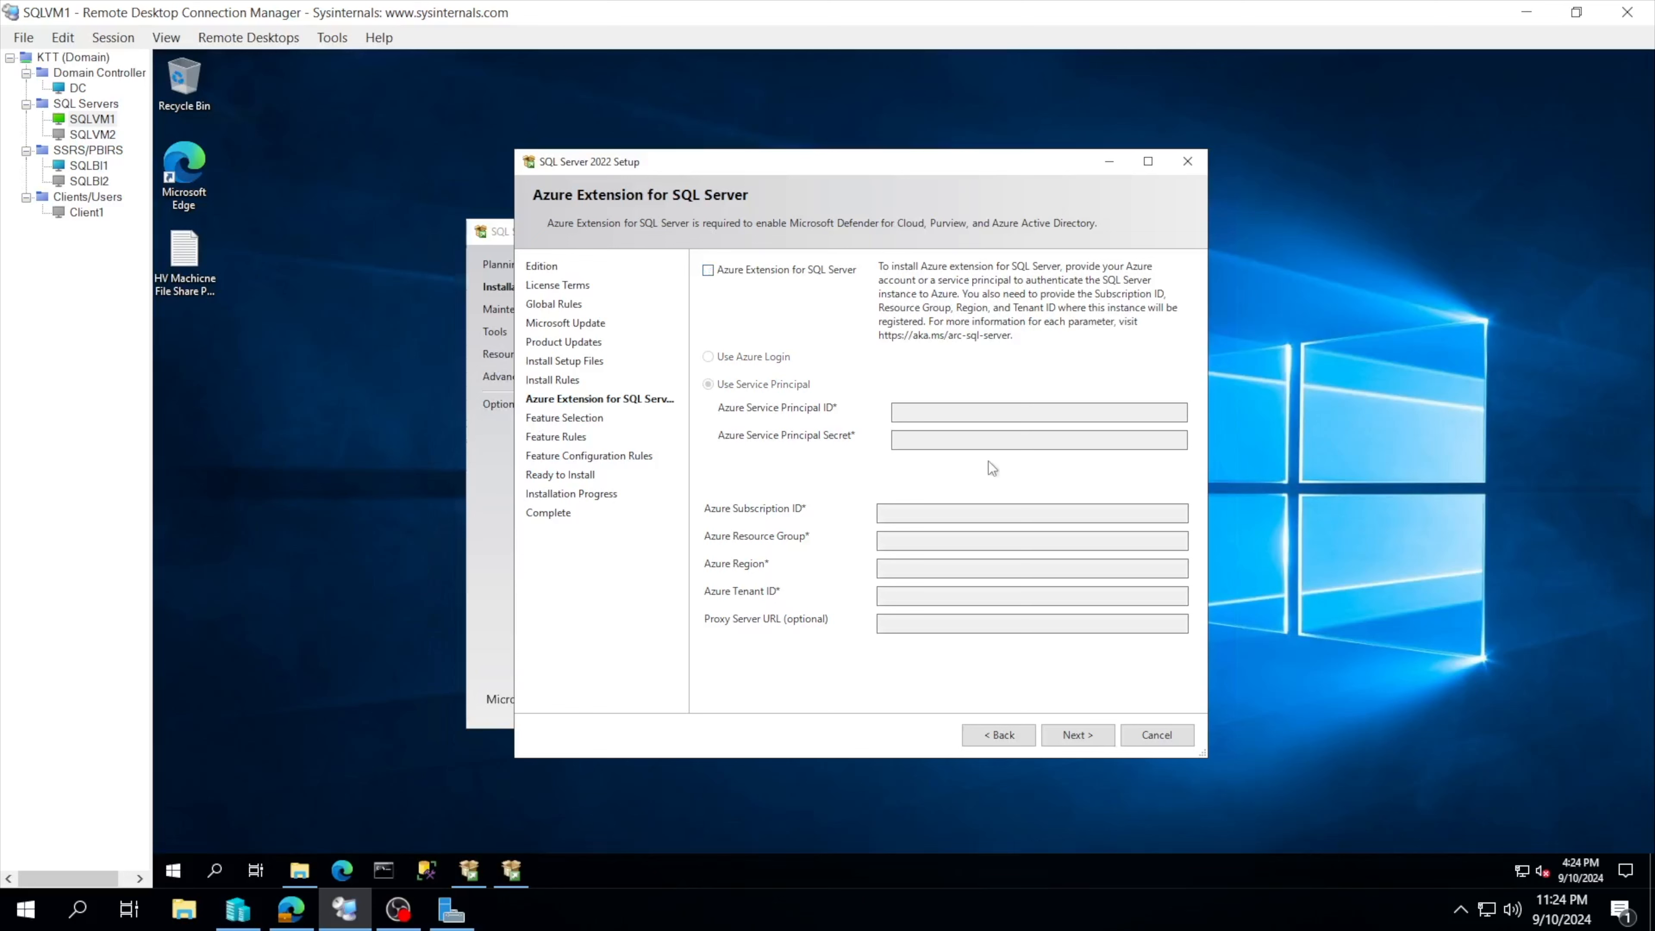
click(1068, 735)
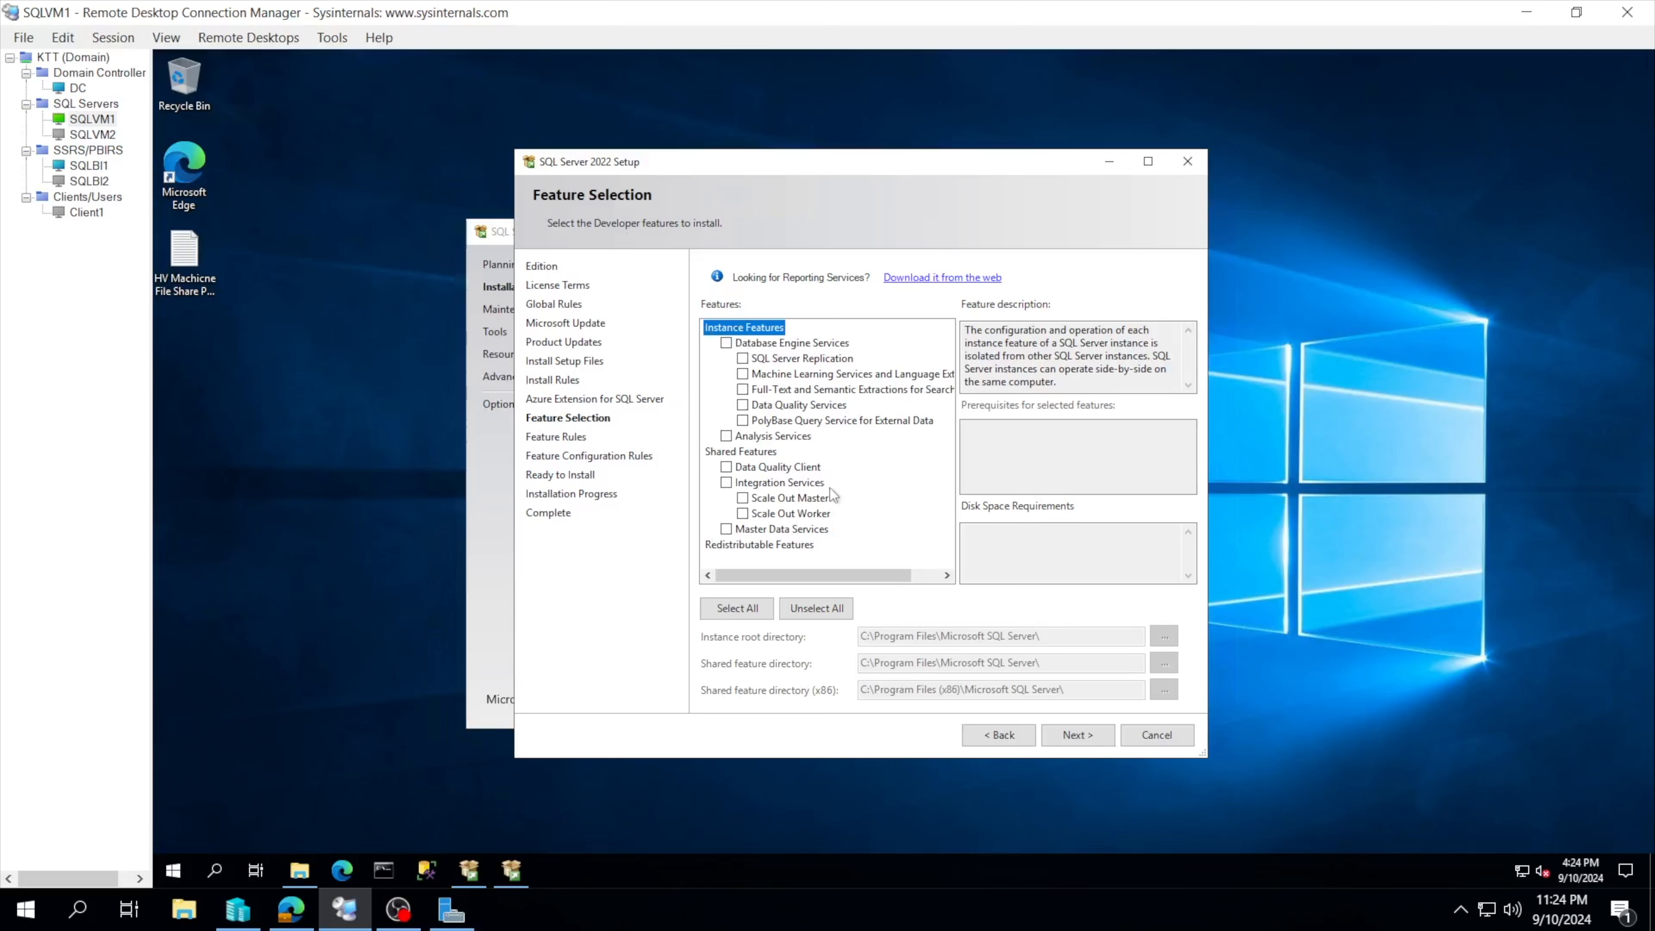
Step: Select Database Engine Services as the only feature and proceed to Instance Configuration
click(725, 343)
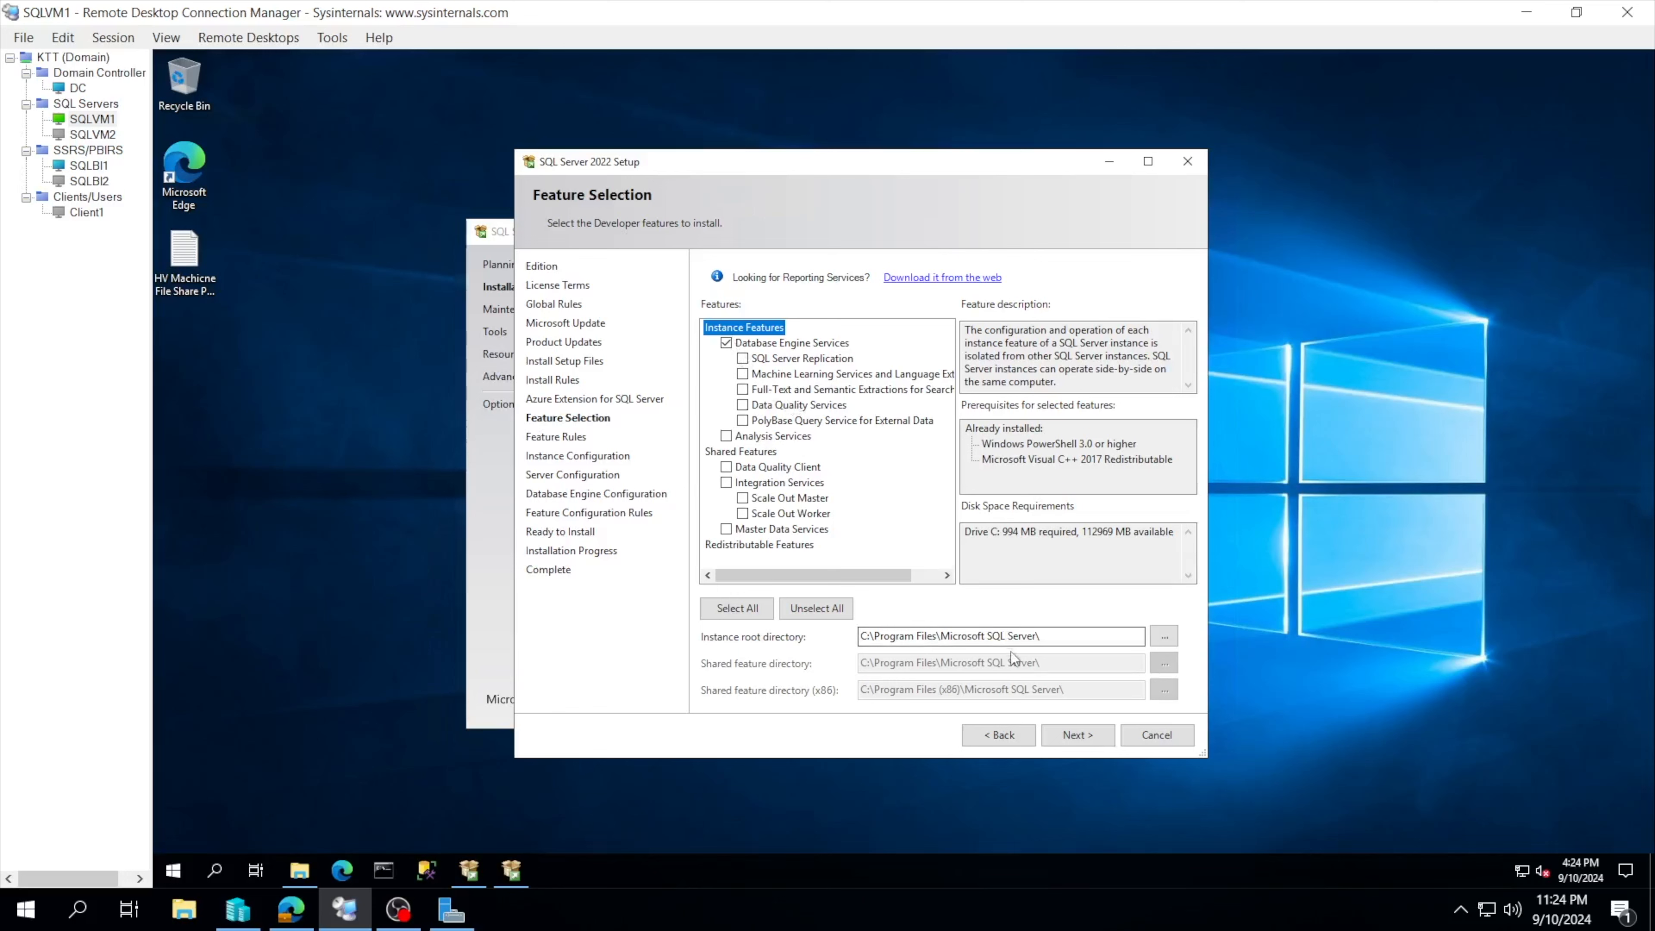
click(1077, 735)
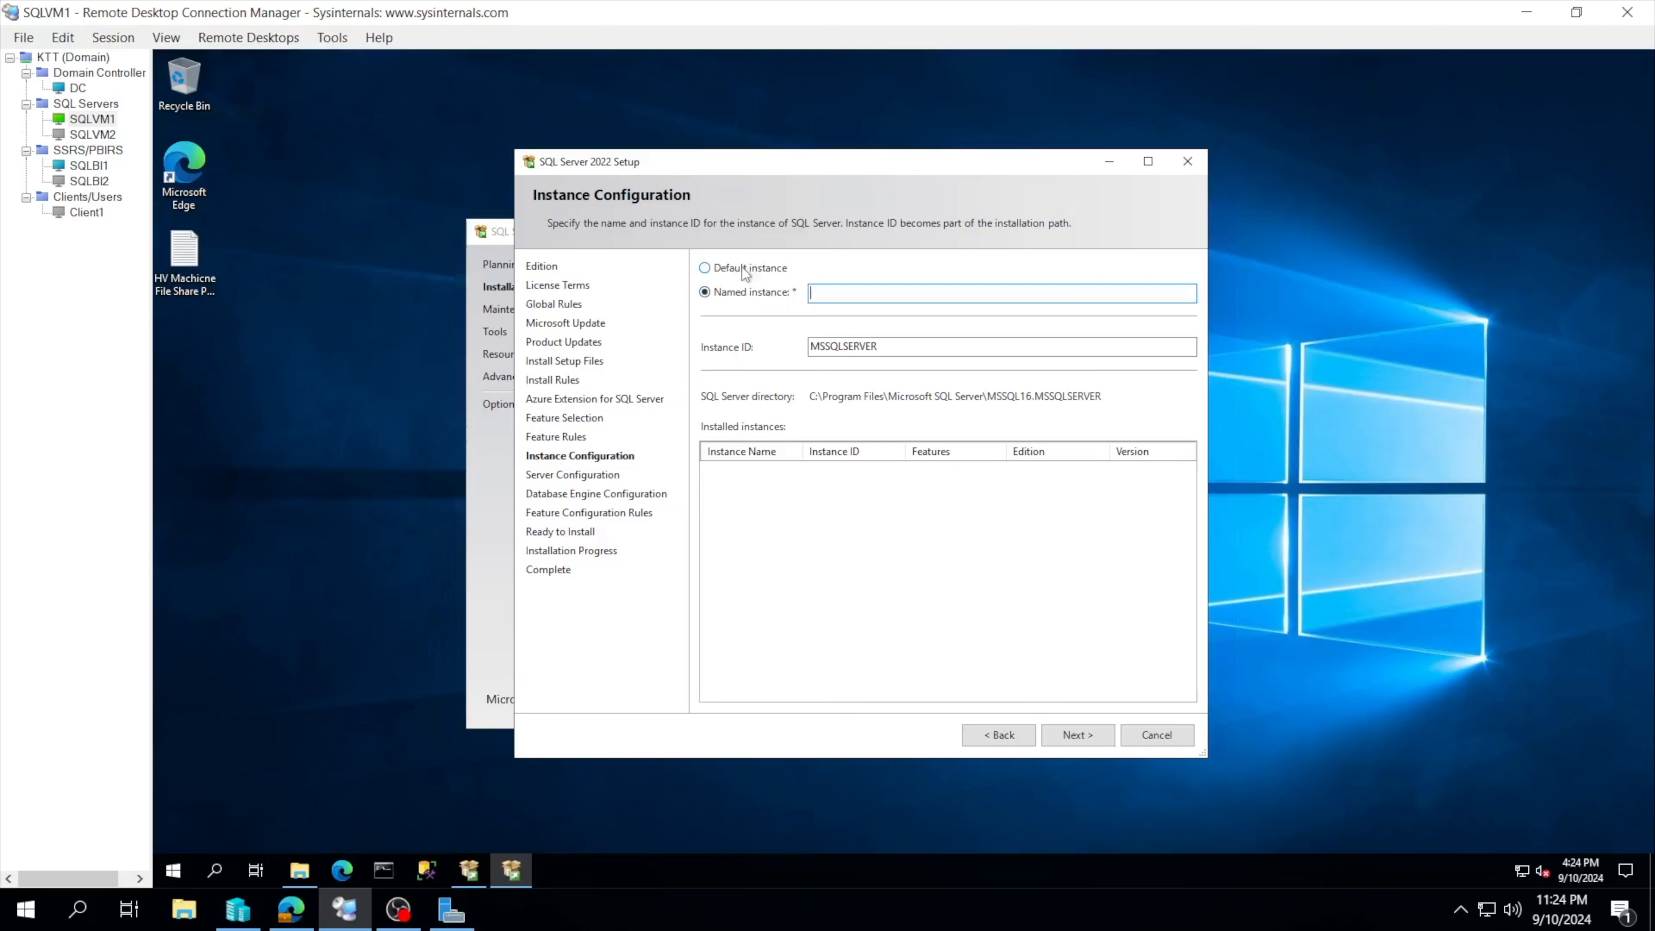
click(742, 266)
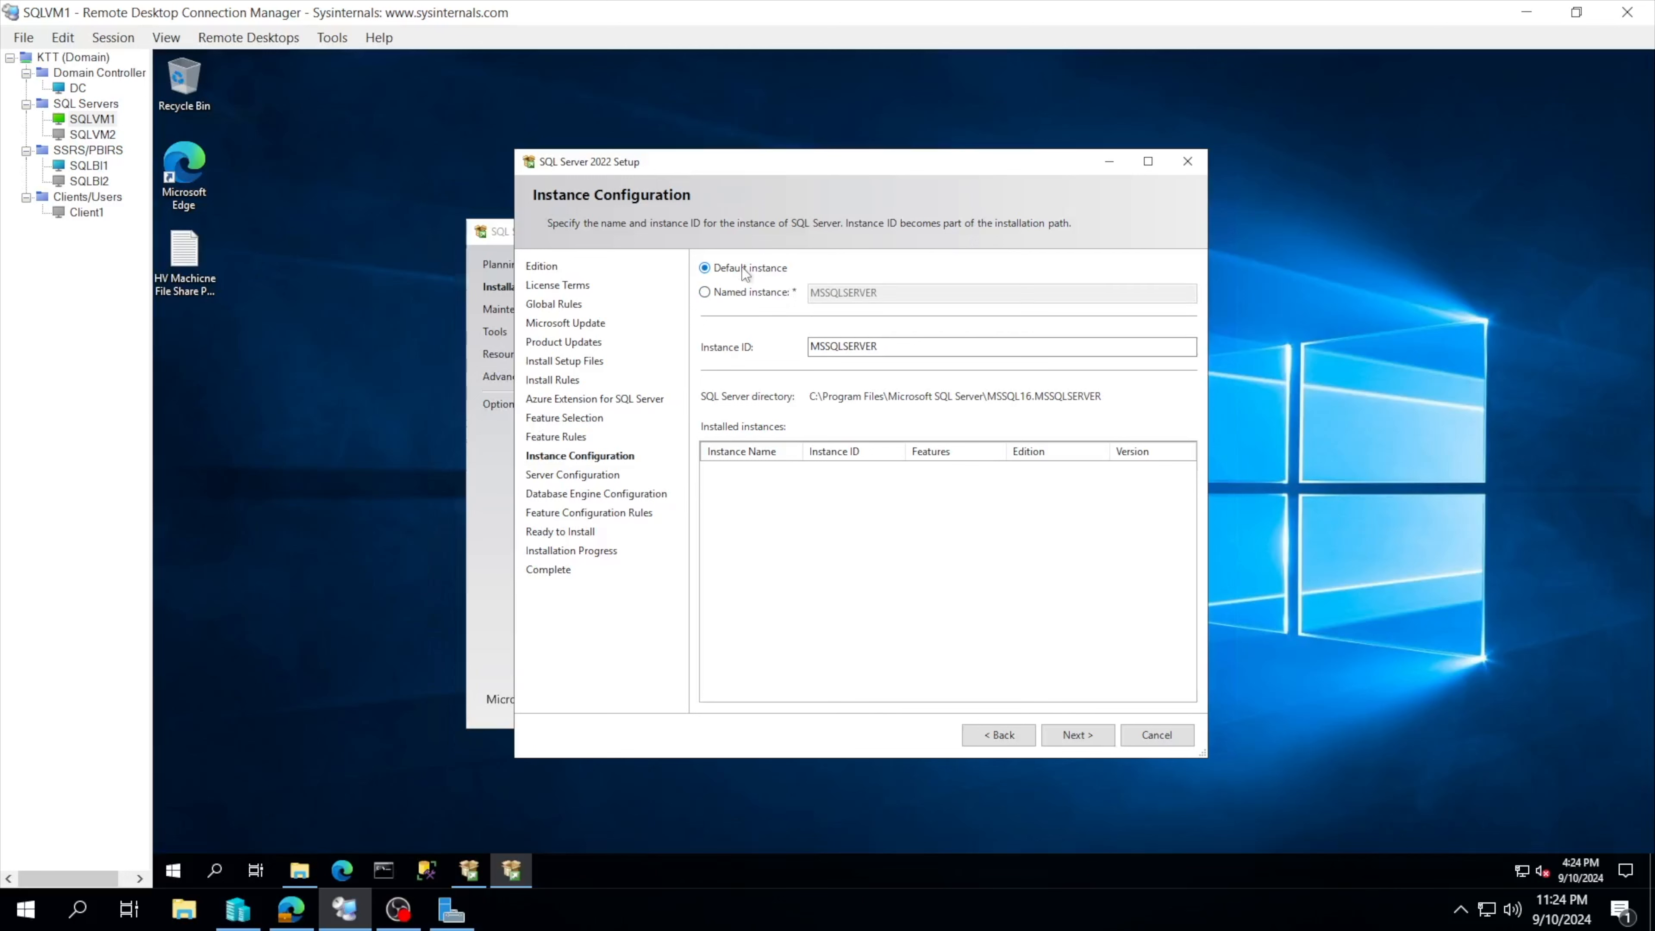
click(737, 295)
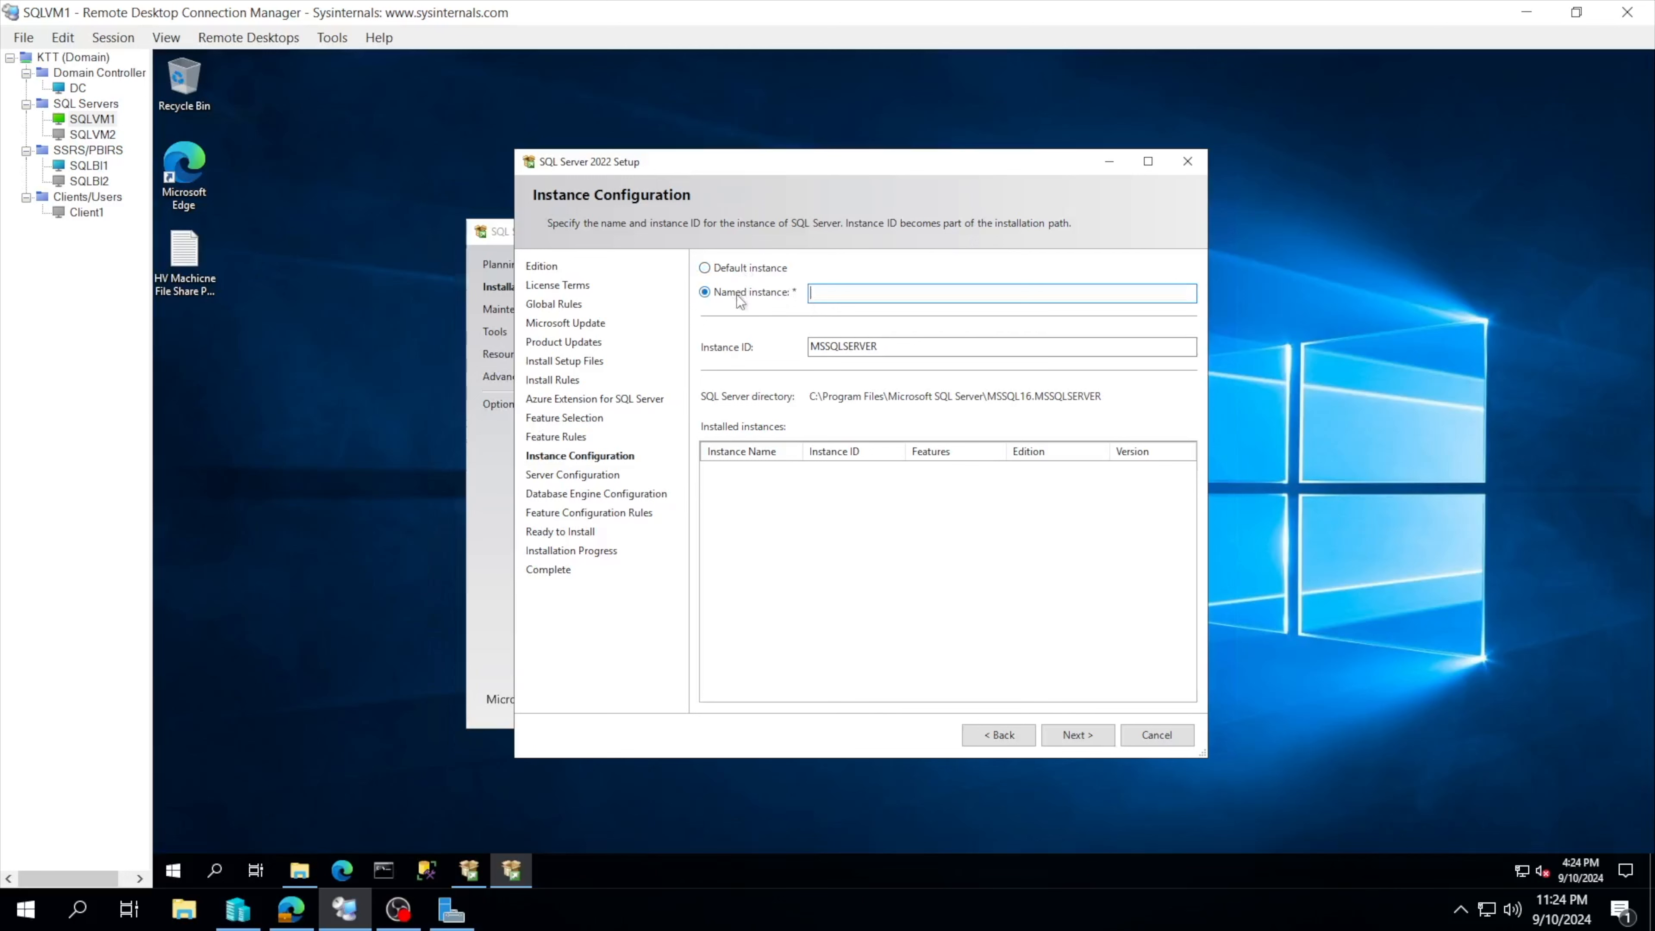
click(744, 271)
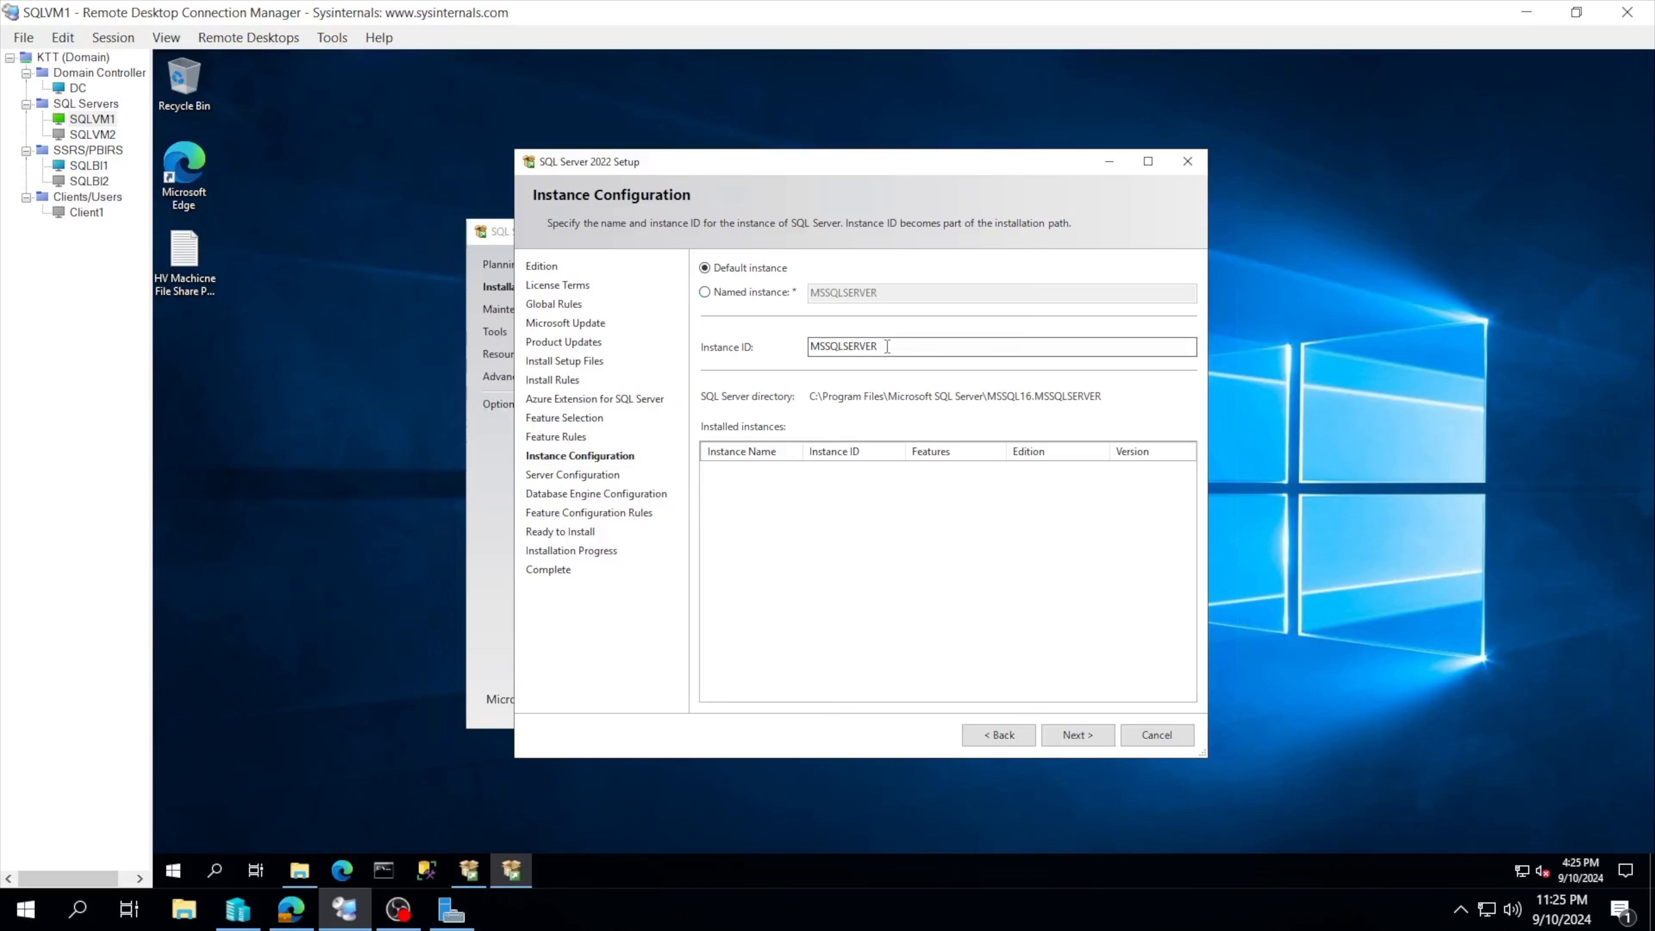
drag(886, 346, 811, 347)
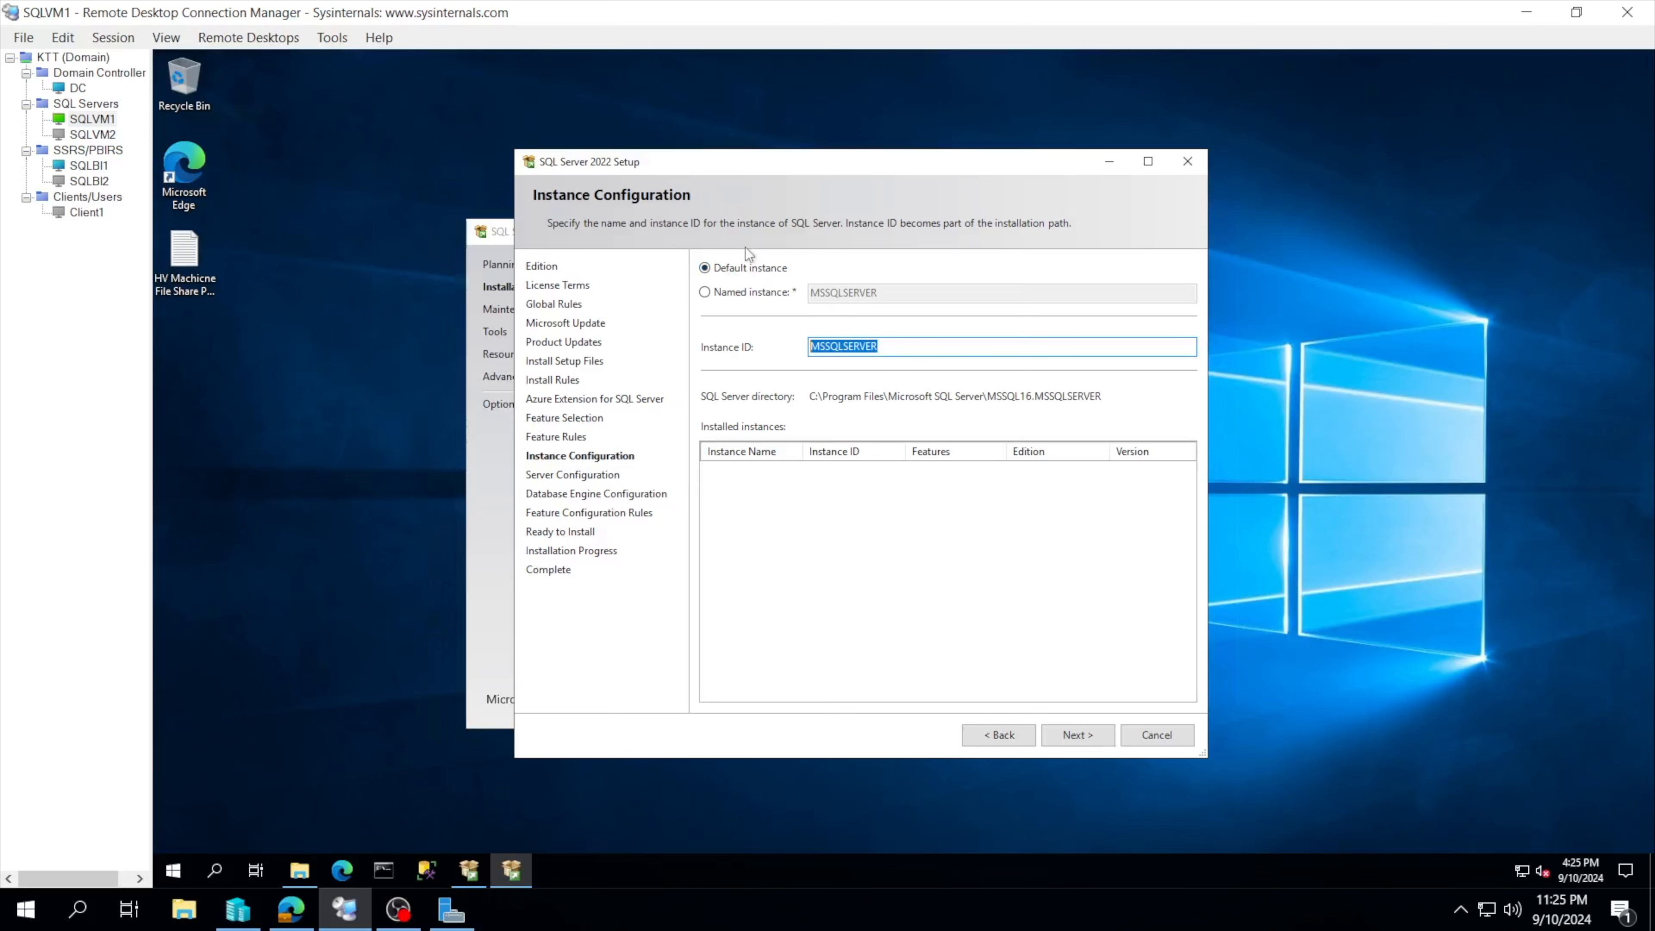
click(727, 295)
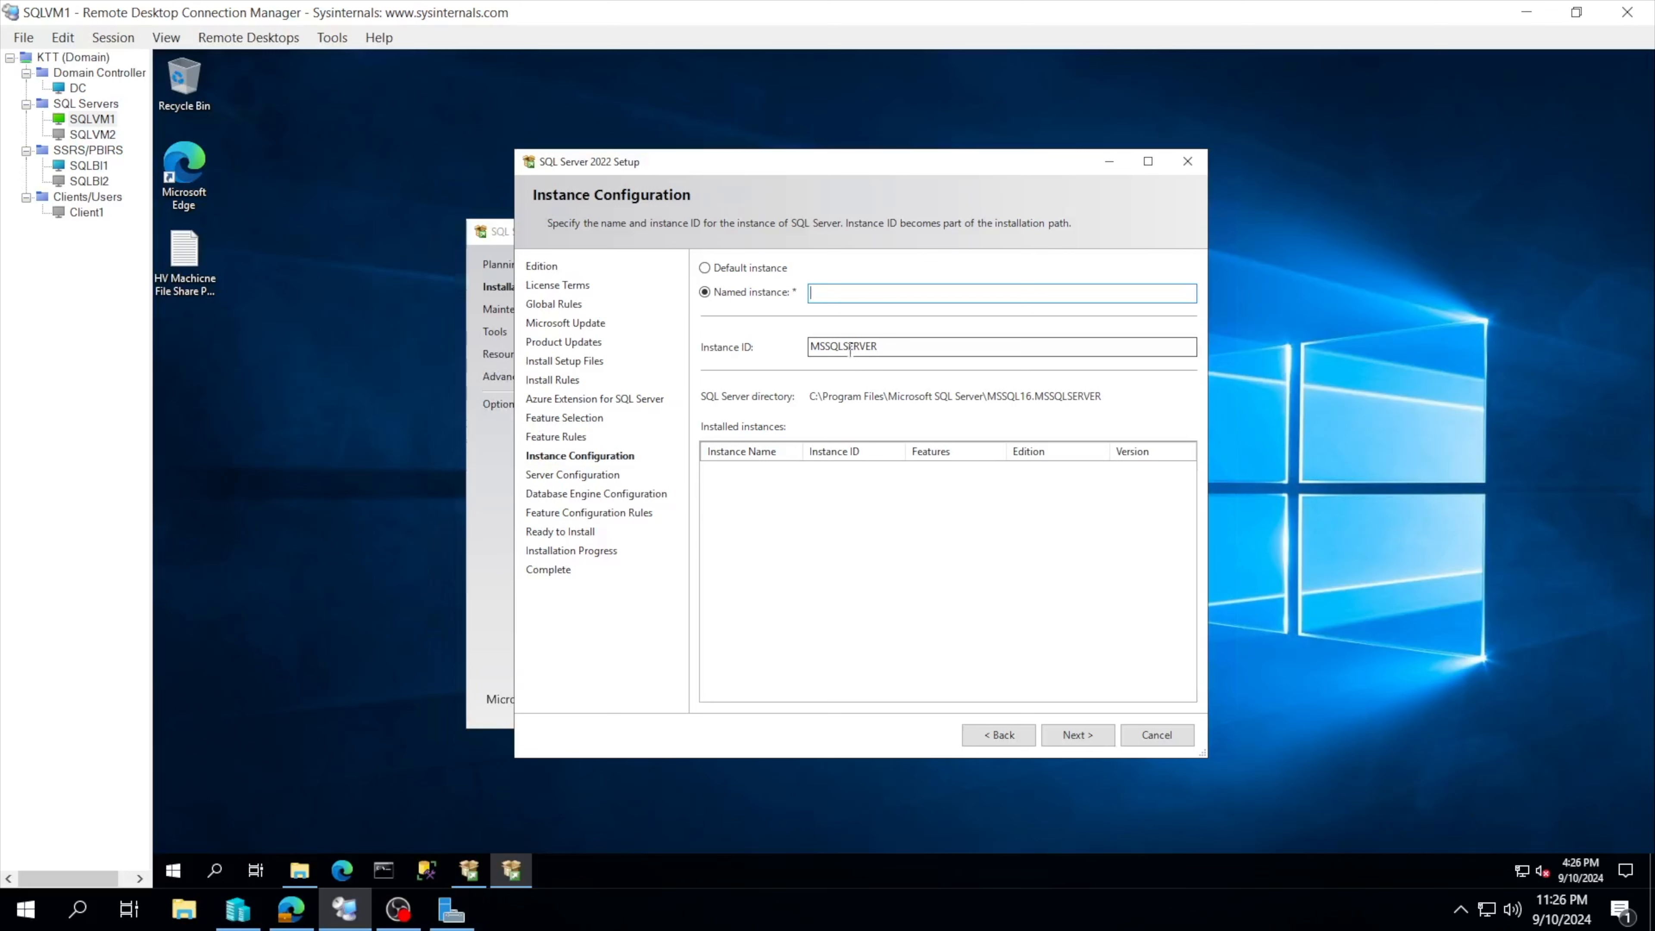
click(735, 272)
click(735, 295)
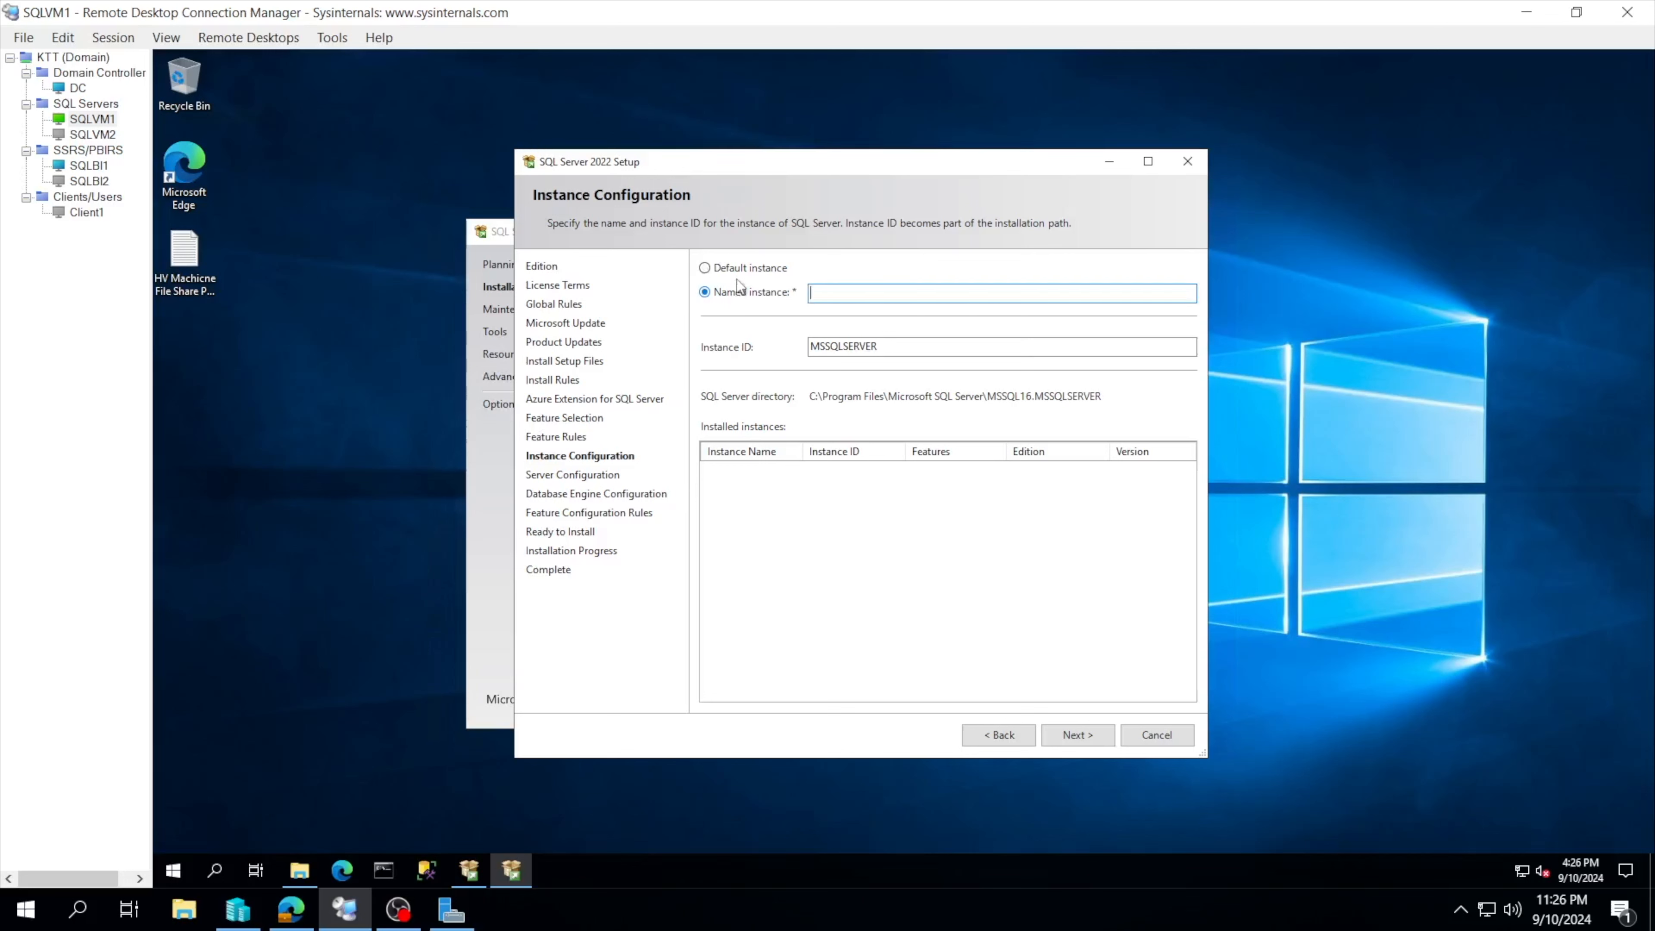
click(737, 267)
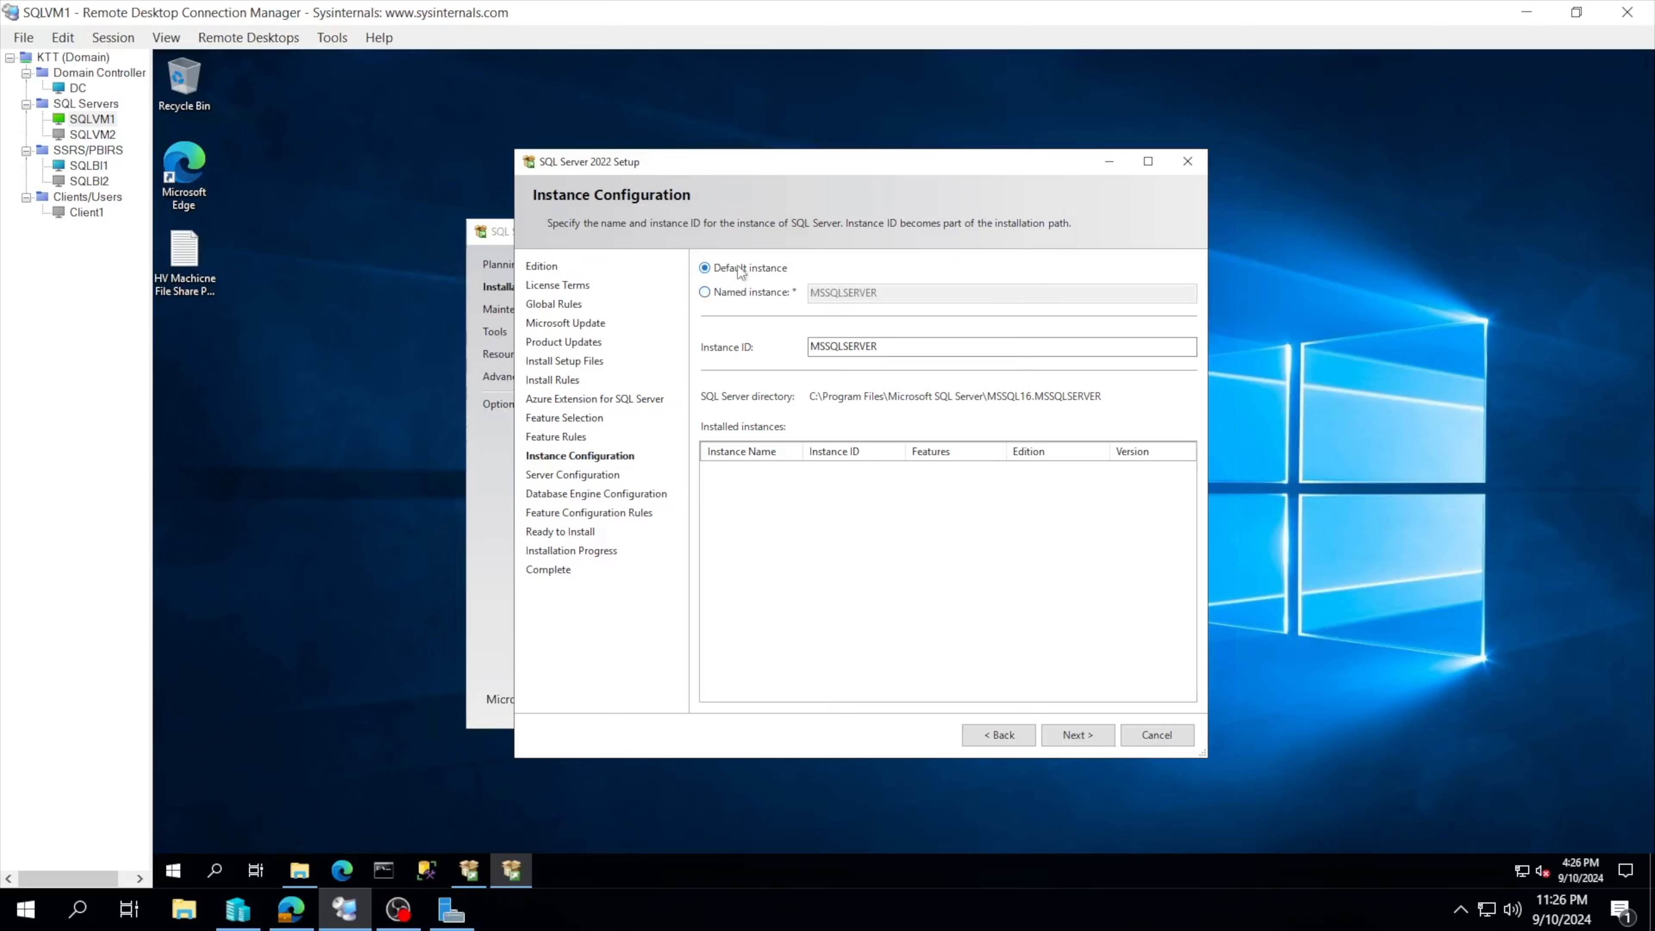
click(742, 295)
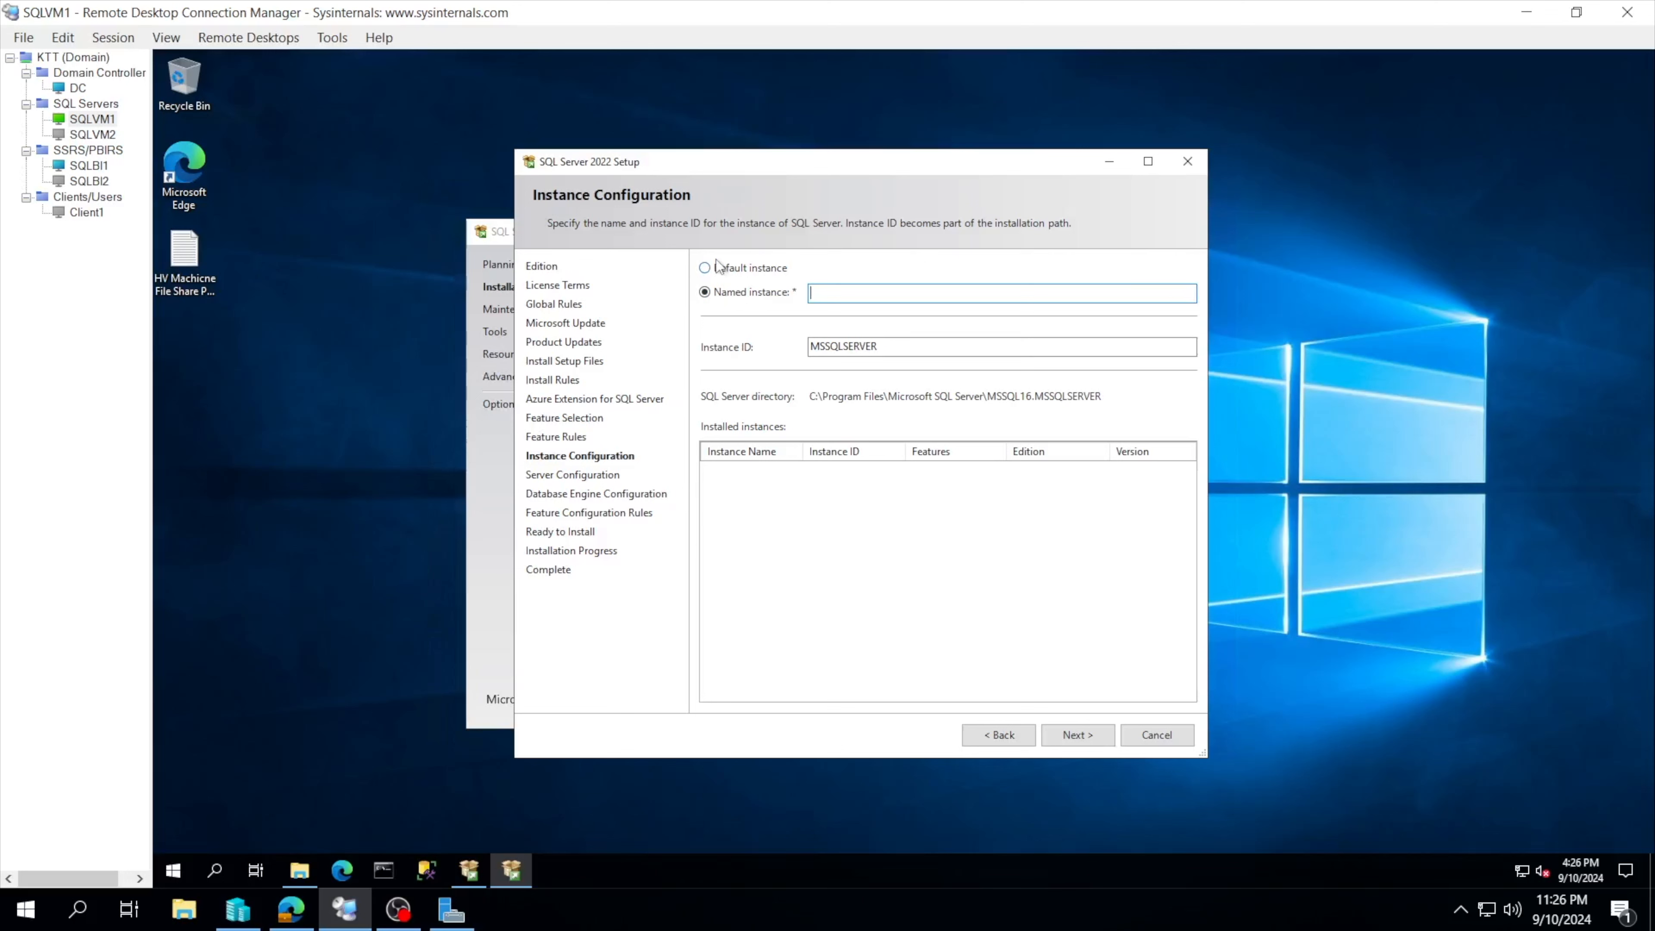
click(715, 272)
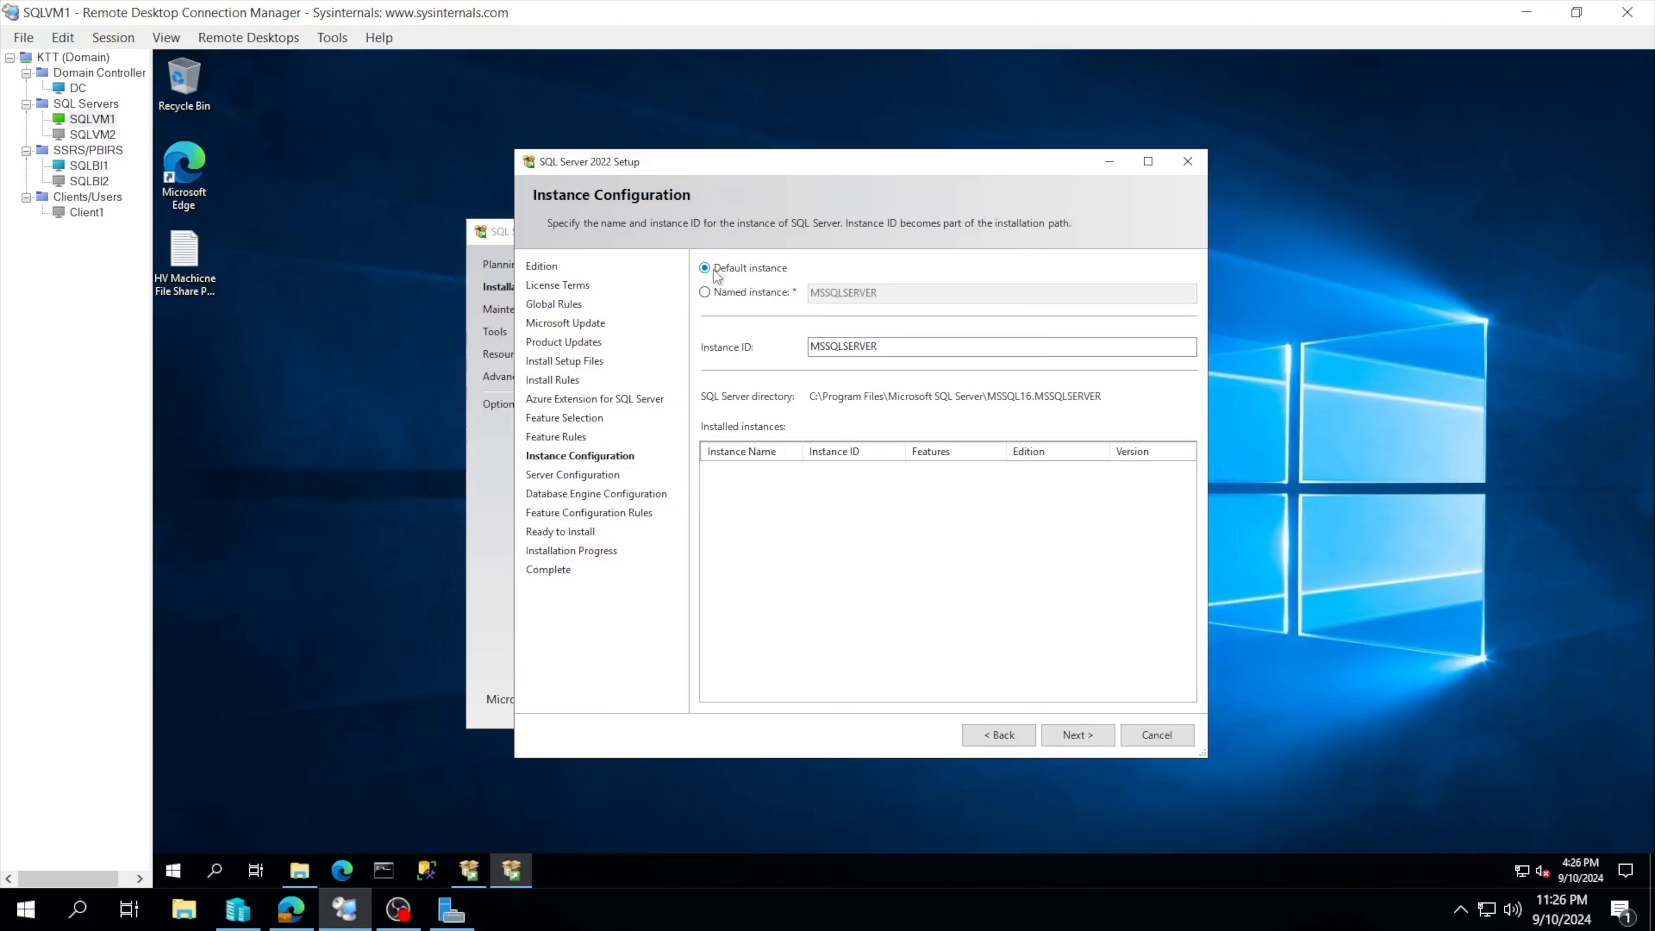
click(740, 294)
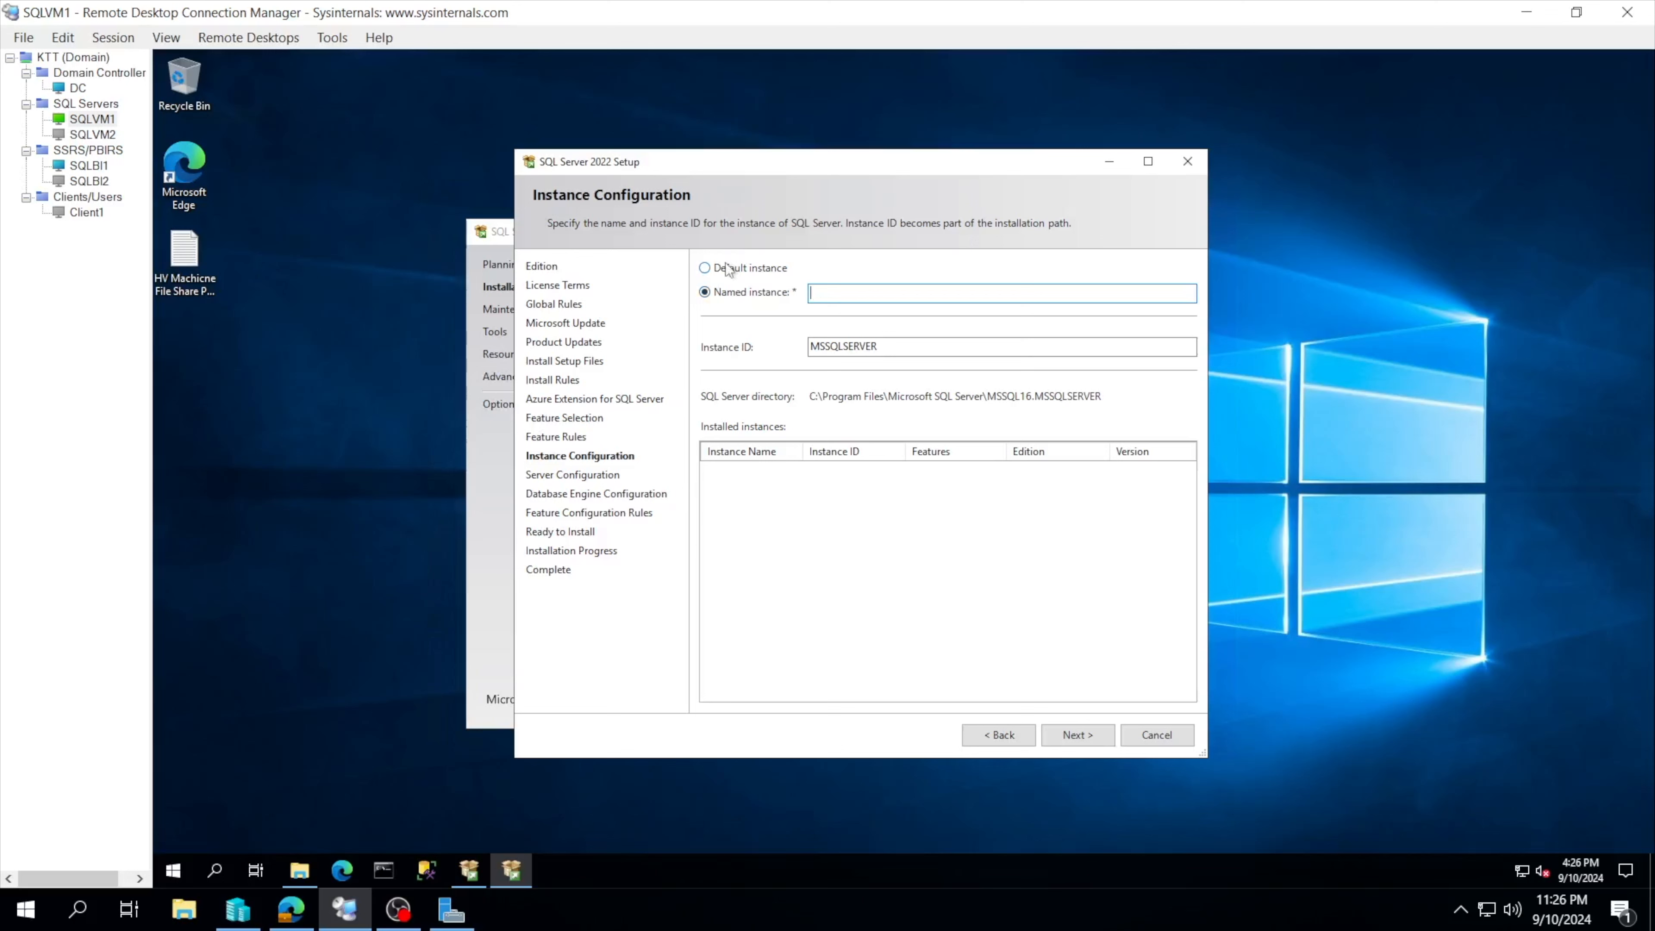
click(725, 267)
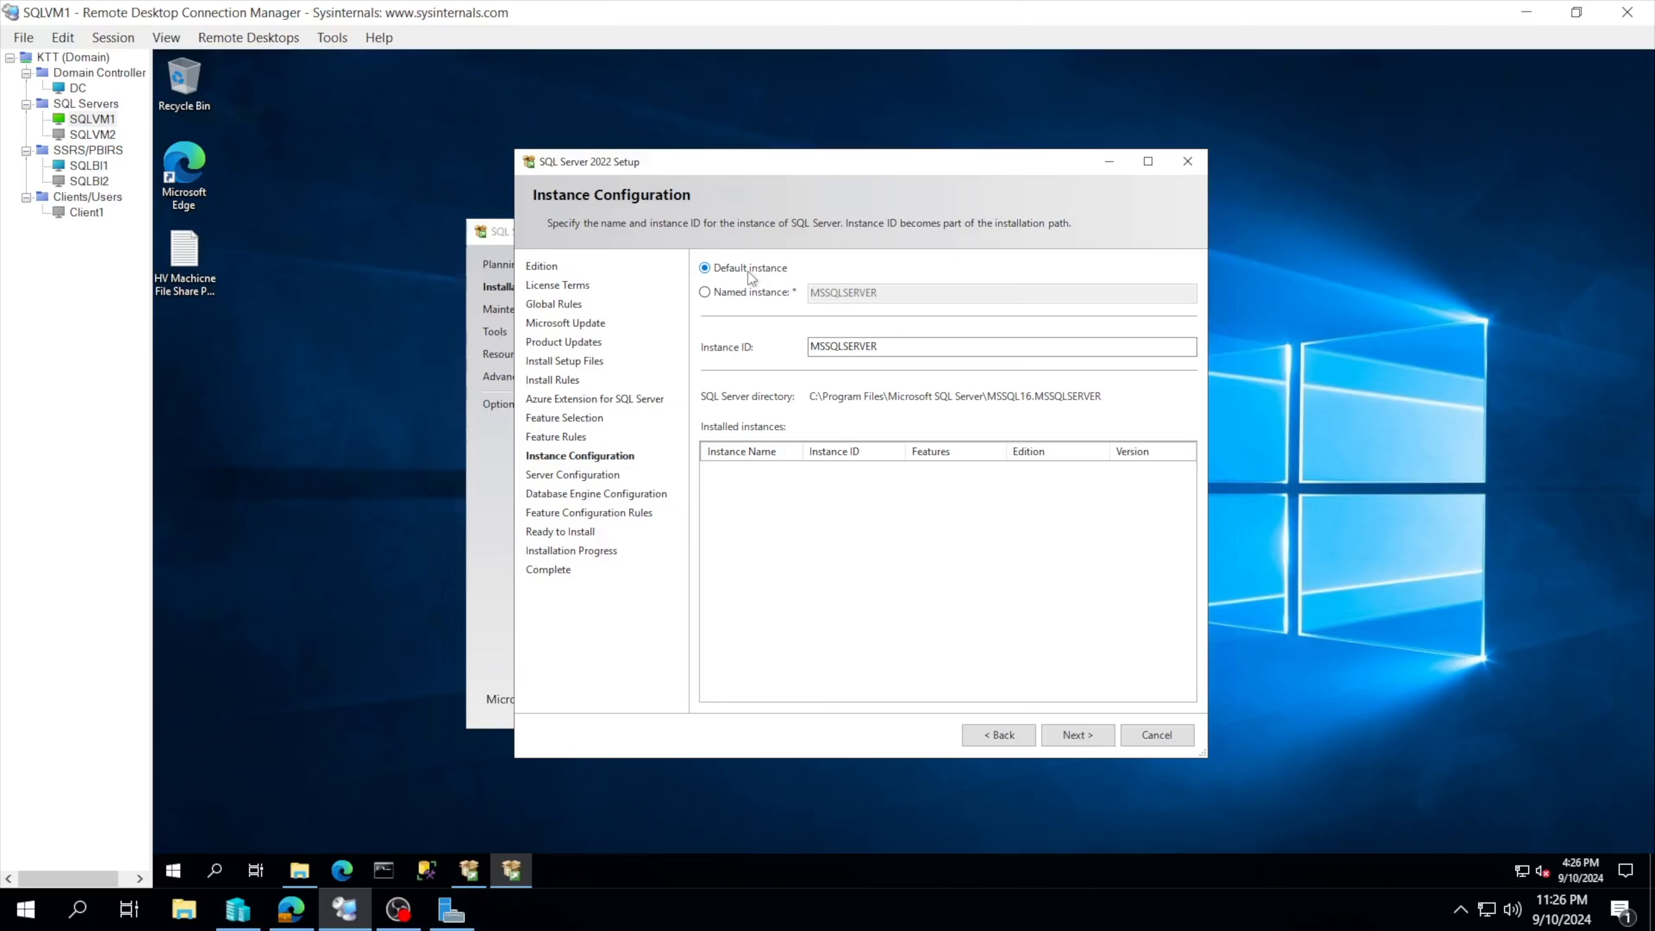
click(744, 294)
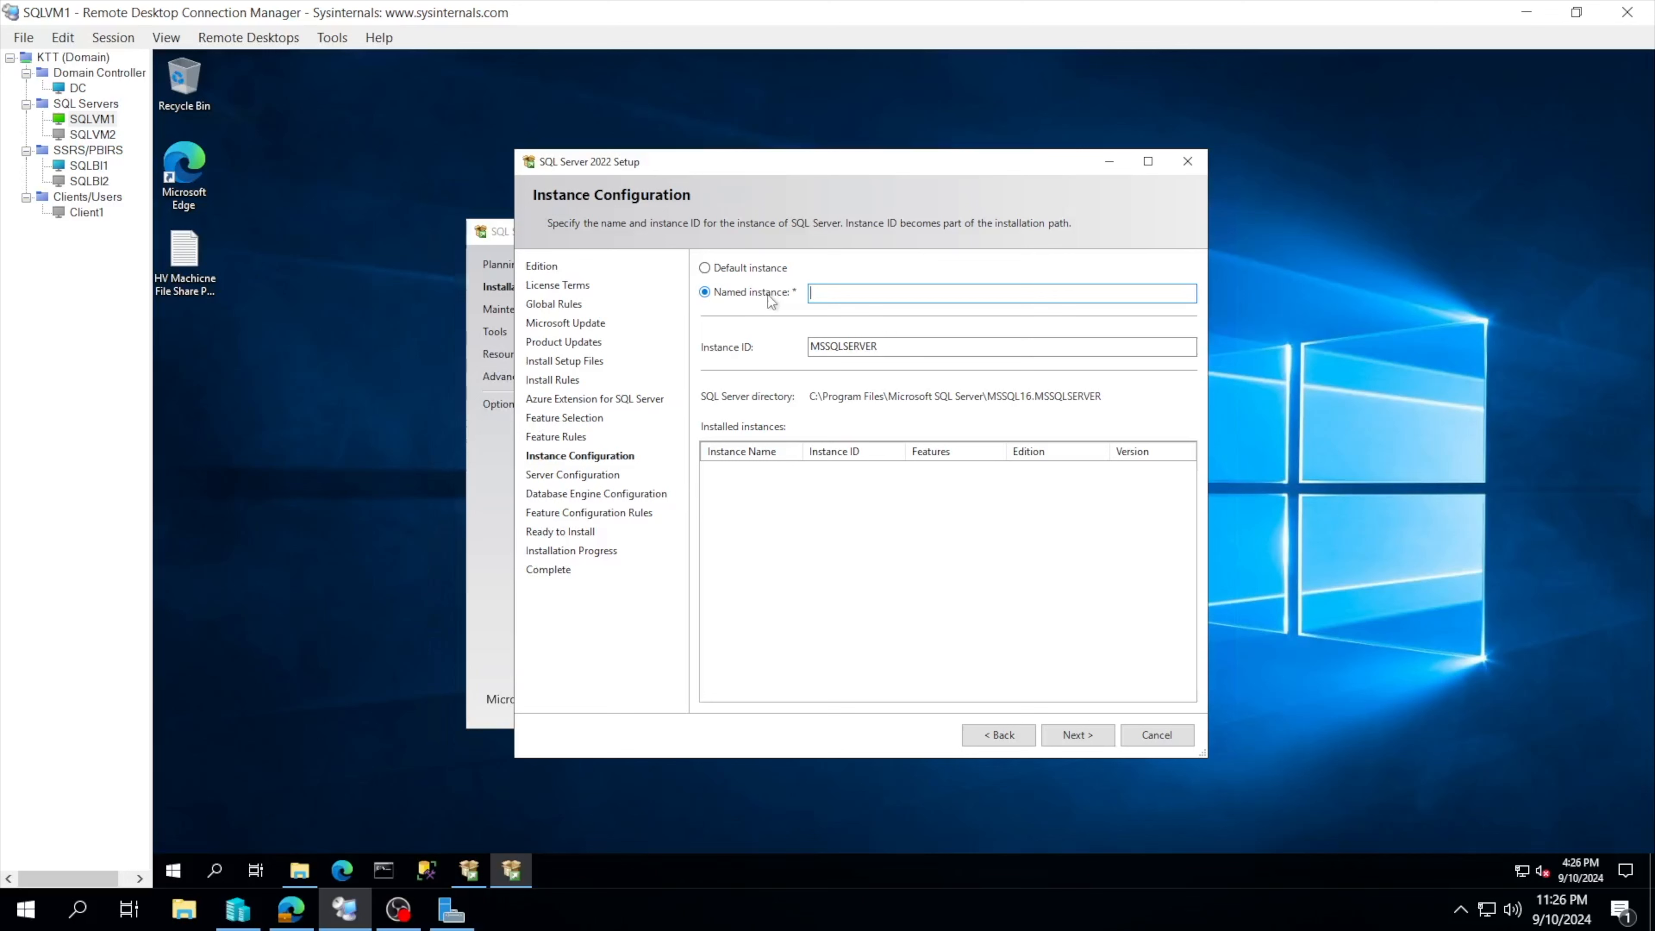
click(743, 270)
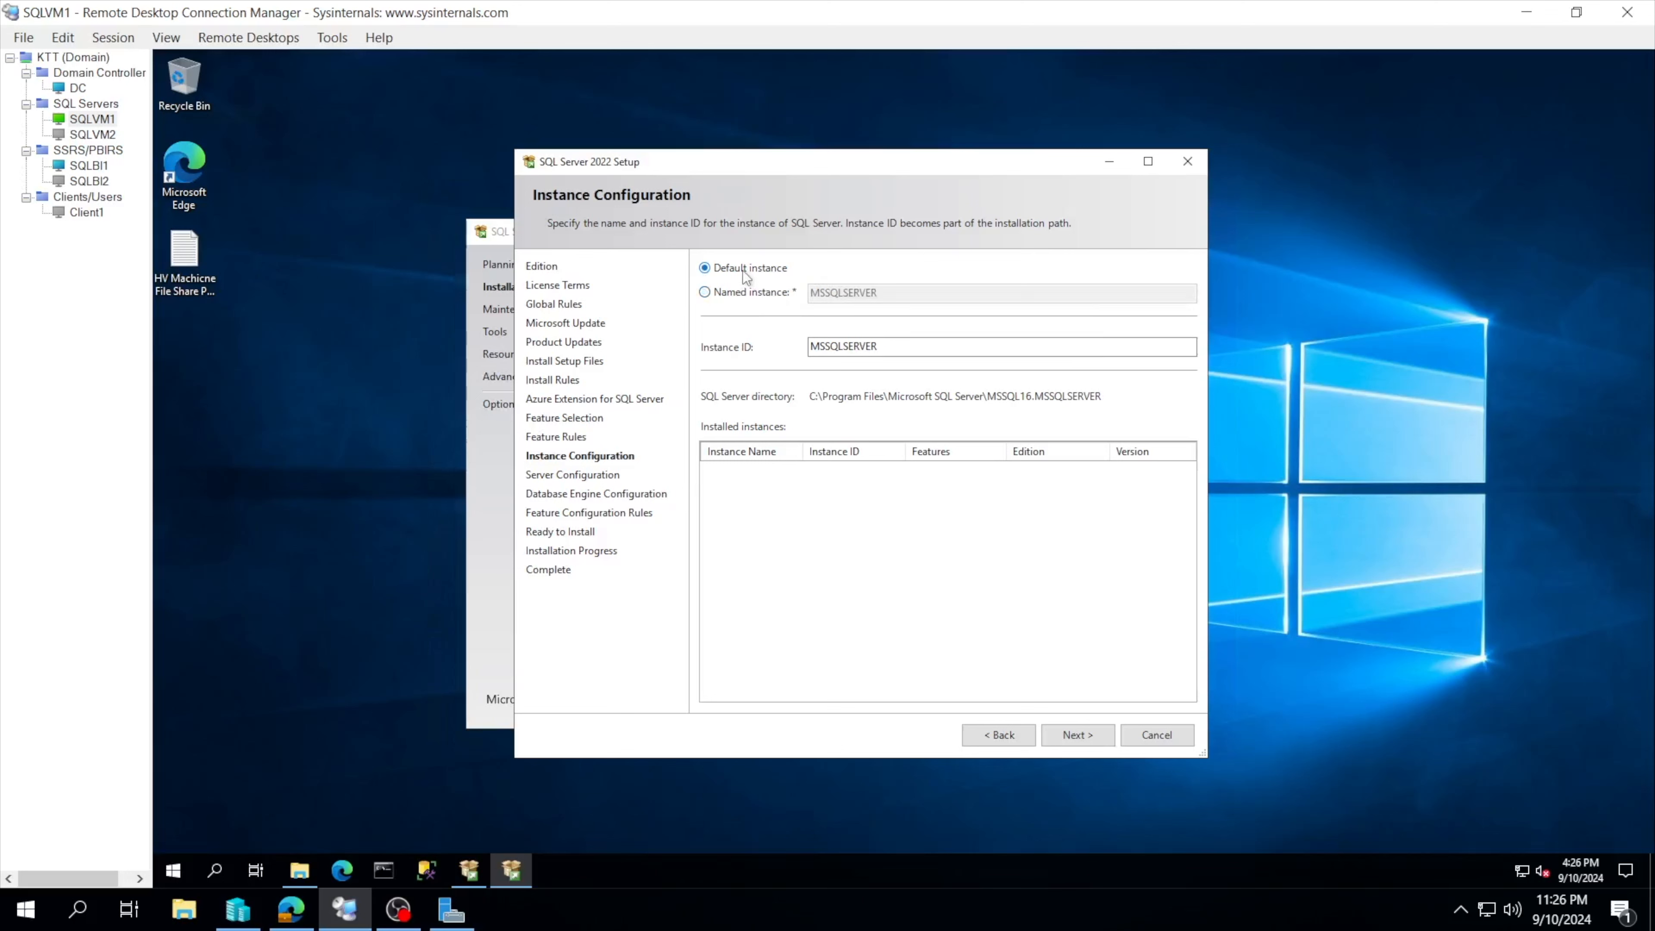
click(747, 295)
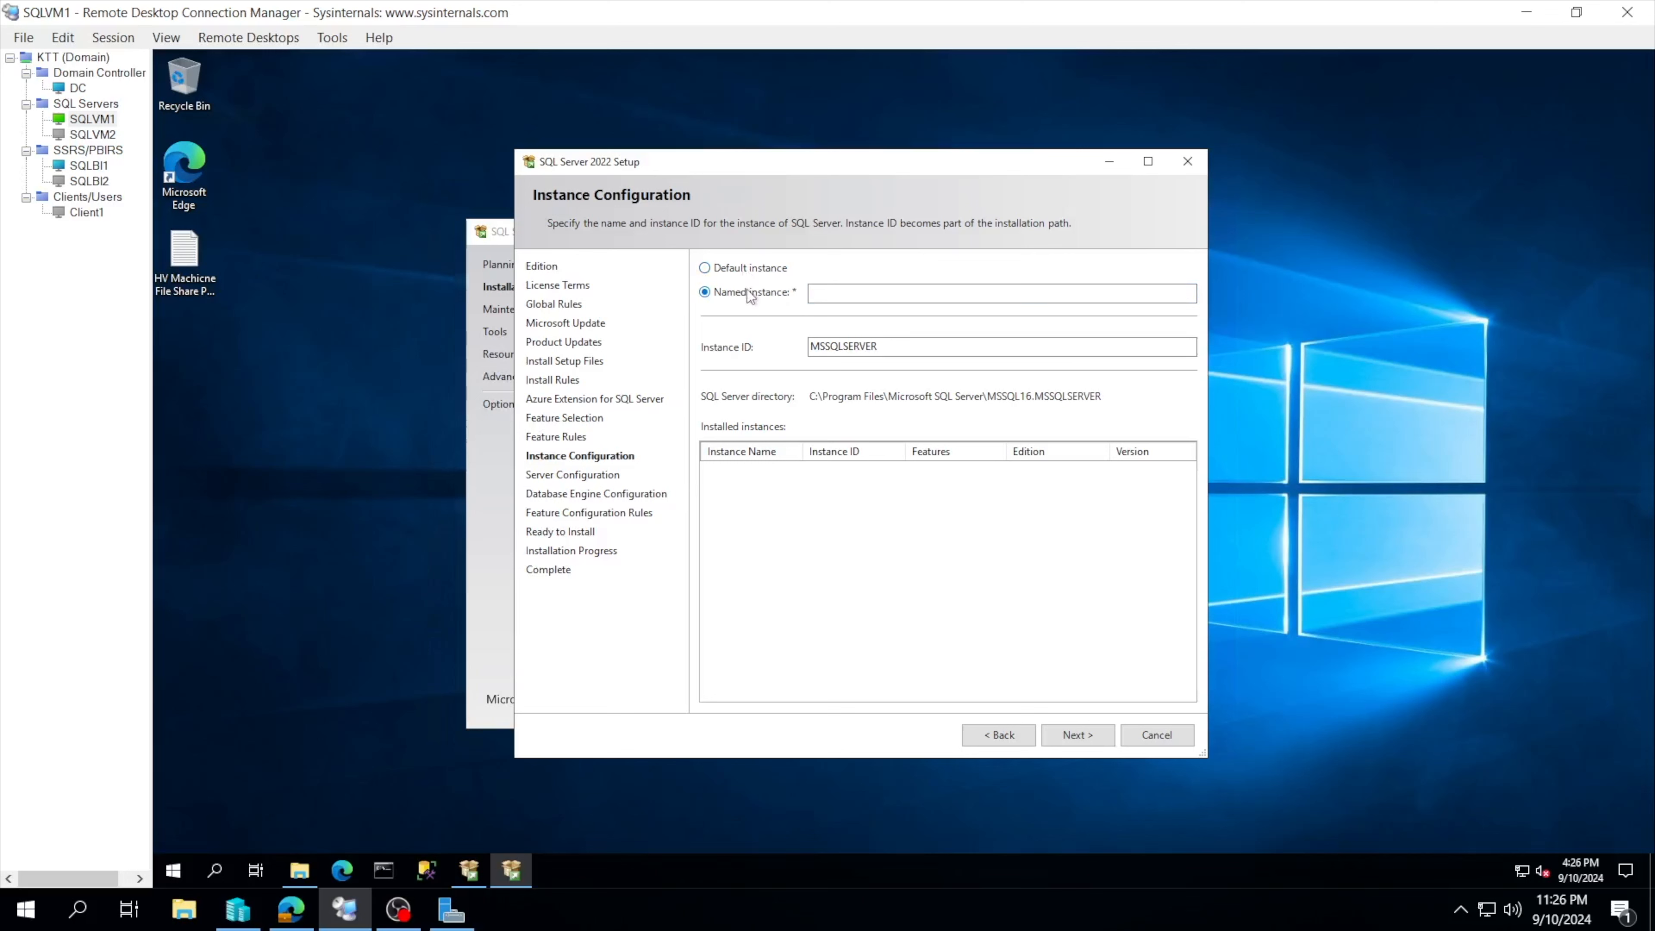
click(737, 272)
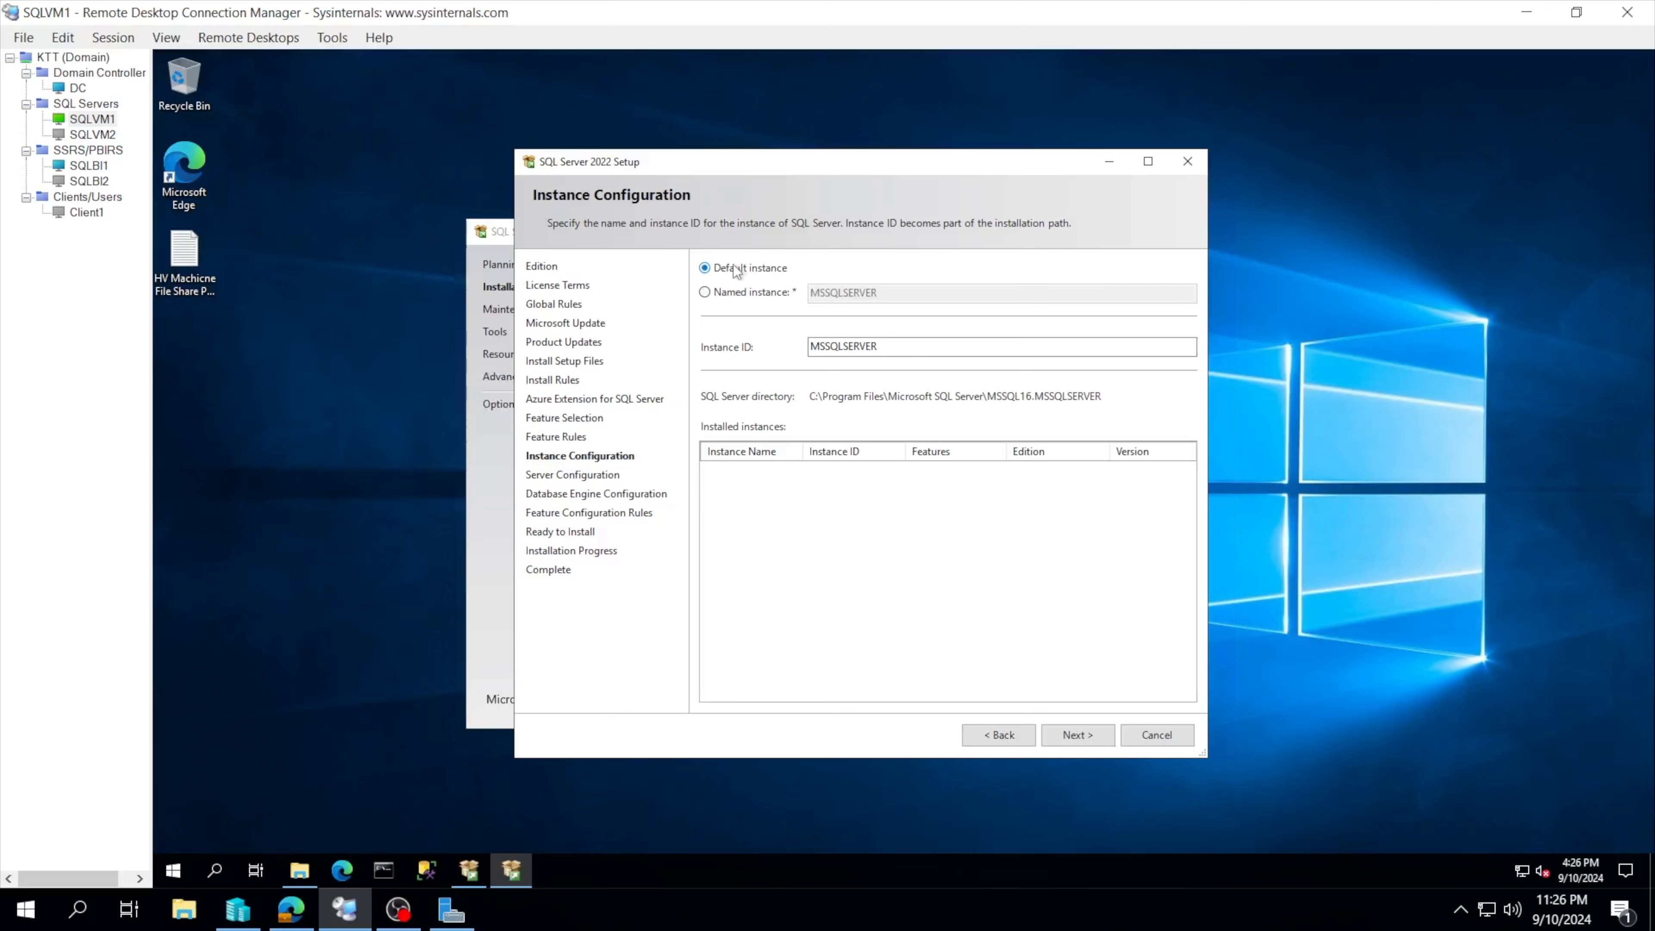
click(758, 293)
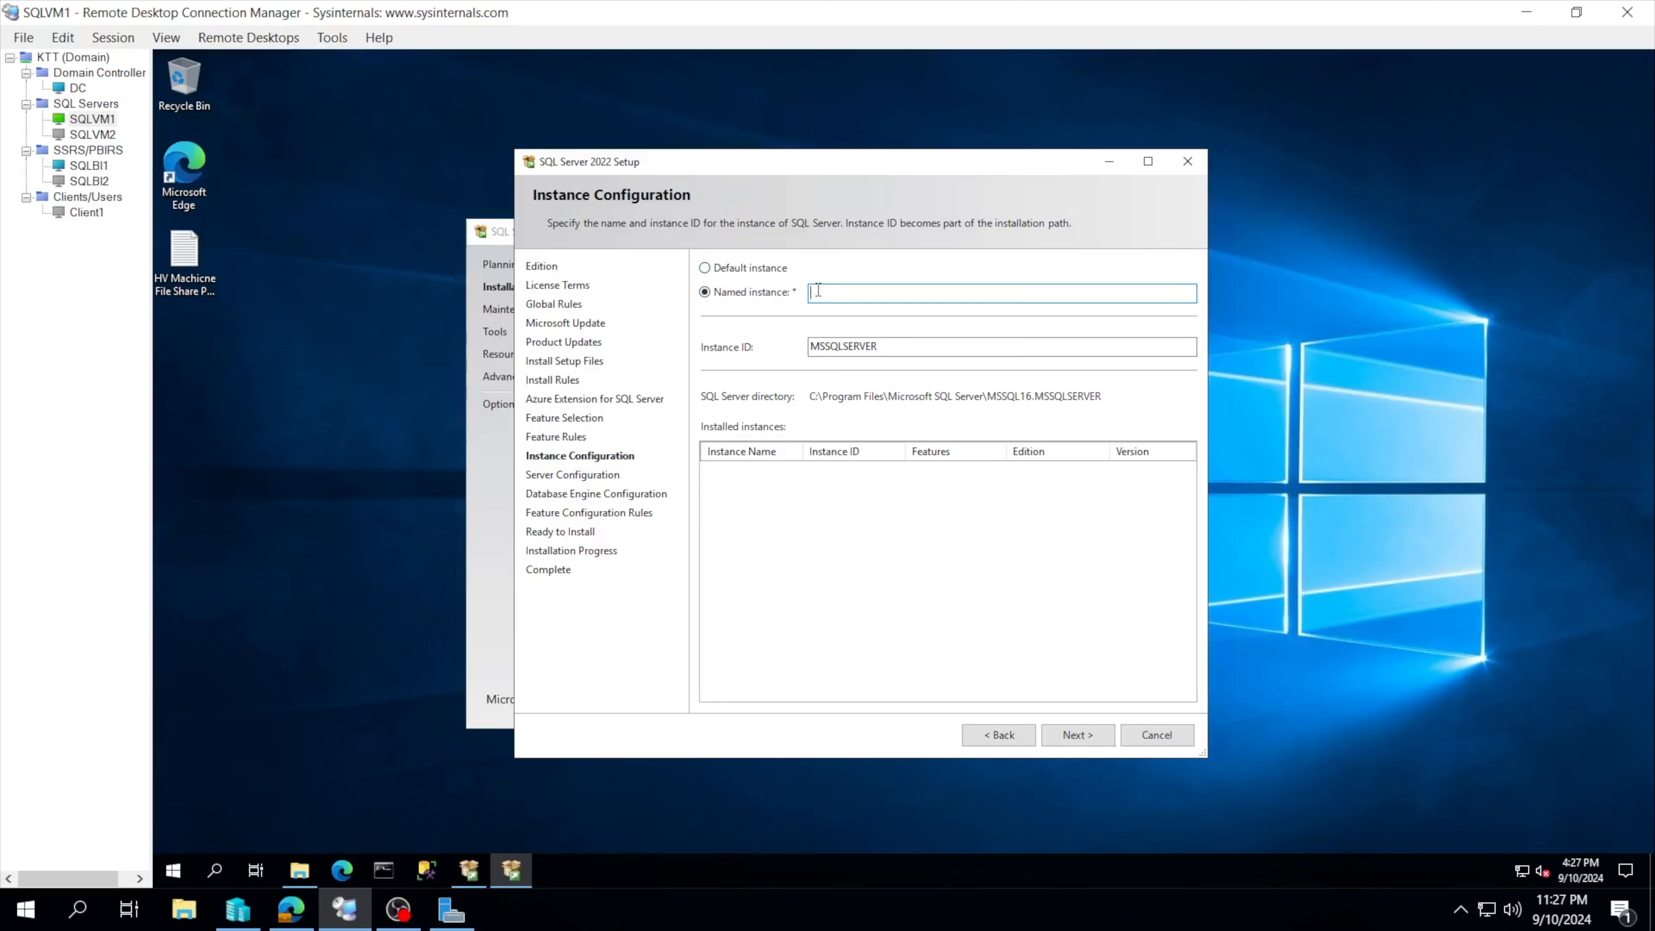
Step: Enter SQLDB as the named instance so the Instance ID also becomes SQLDB, then continue
text(db)
key(BackSpace)
key(BackSpace)
text(DB)
click(787, 296)
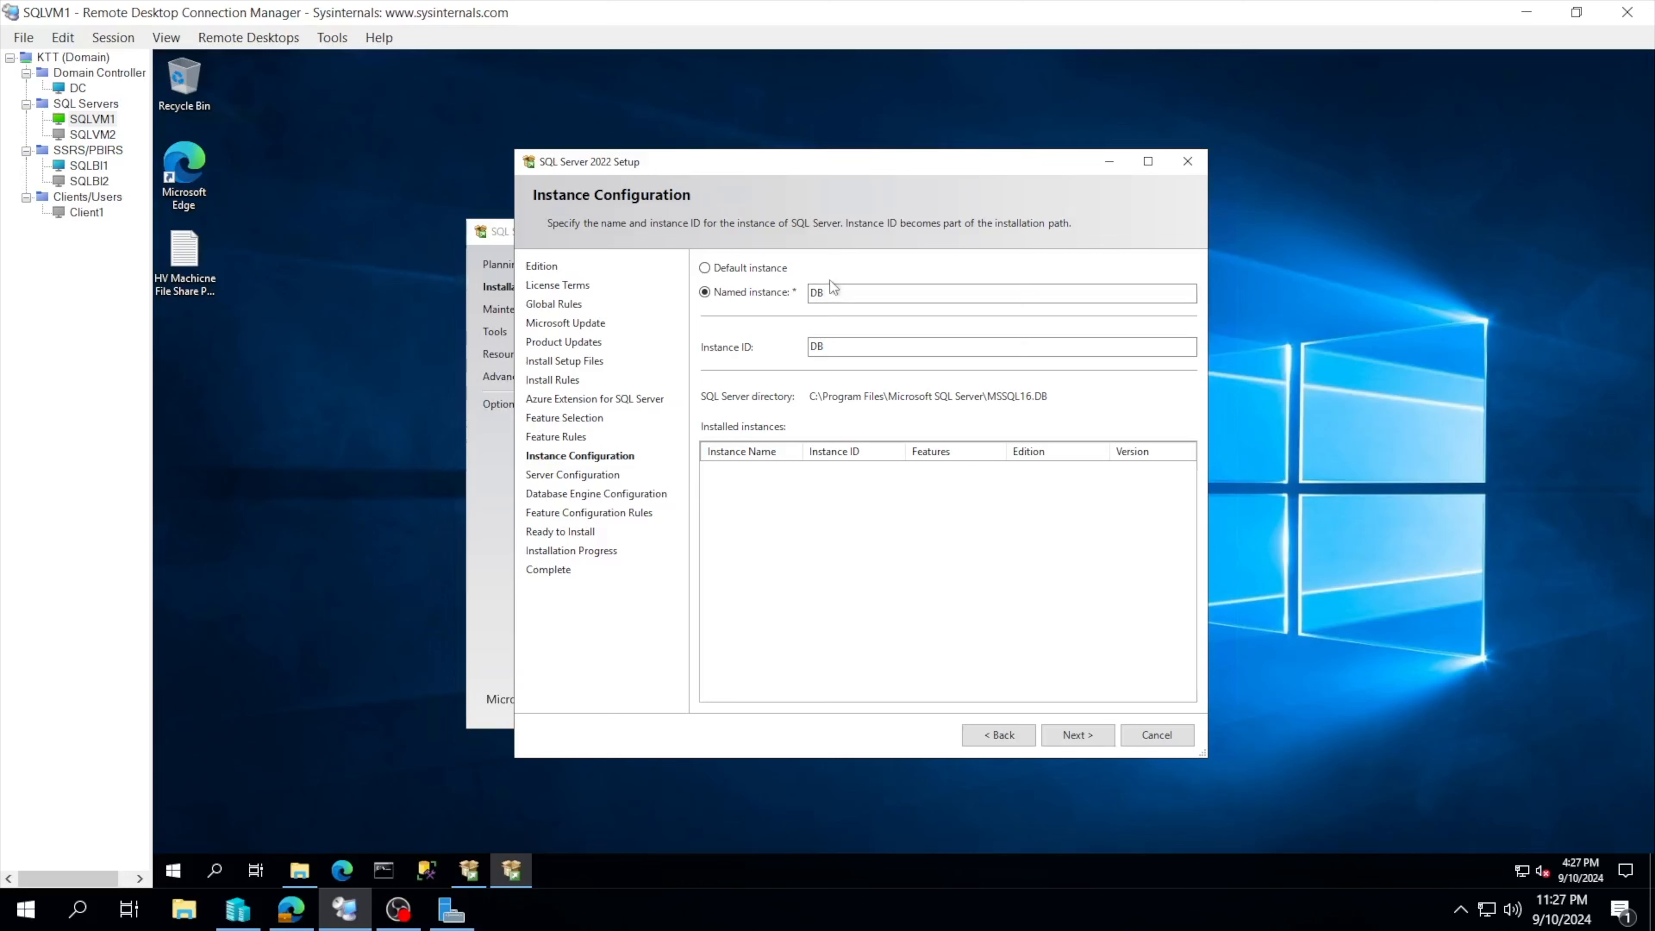
drag(827, 292, 812, 295)
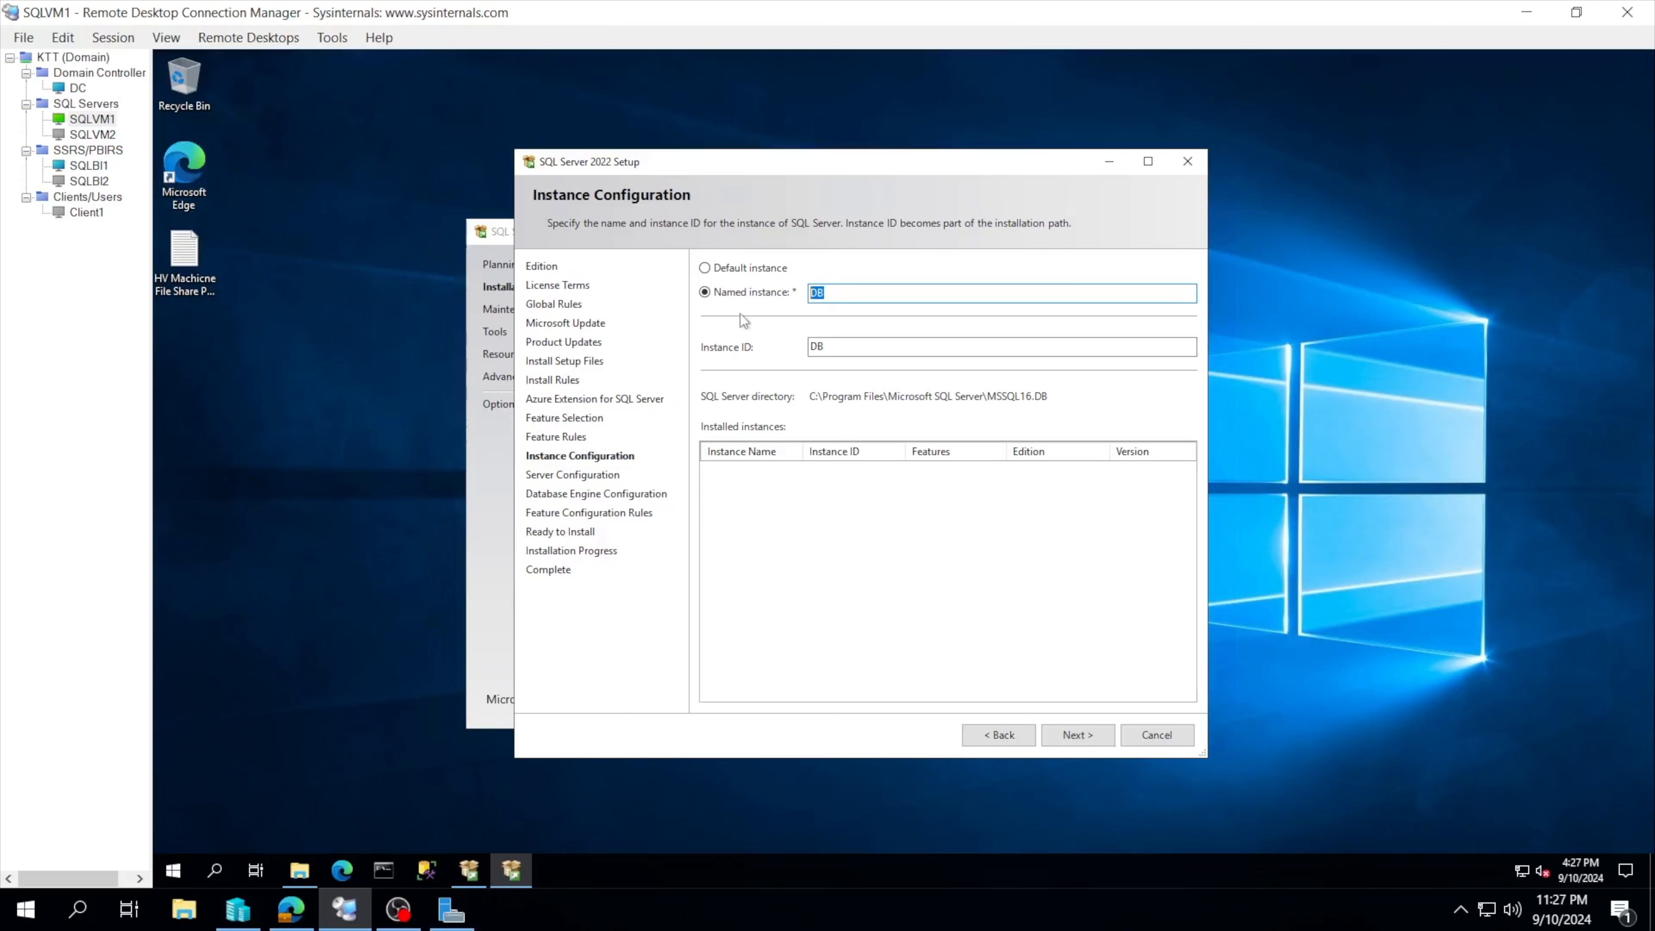
click(832, 292)
text(sql)
key(BackSpace)
key(BackSpace)
key(BackSpace)
text(SQL)
click(841, 351)
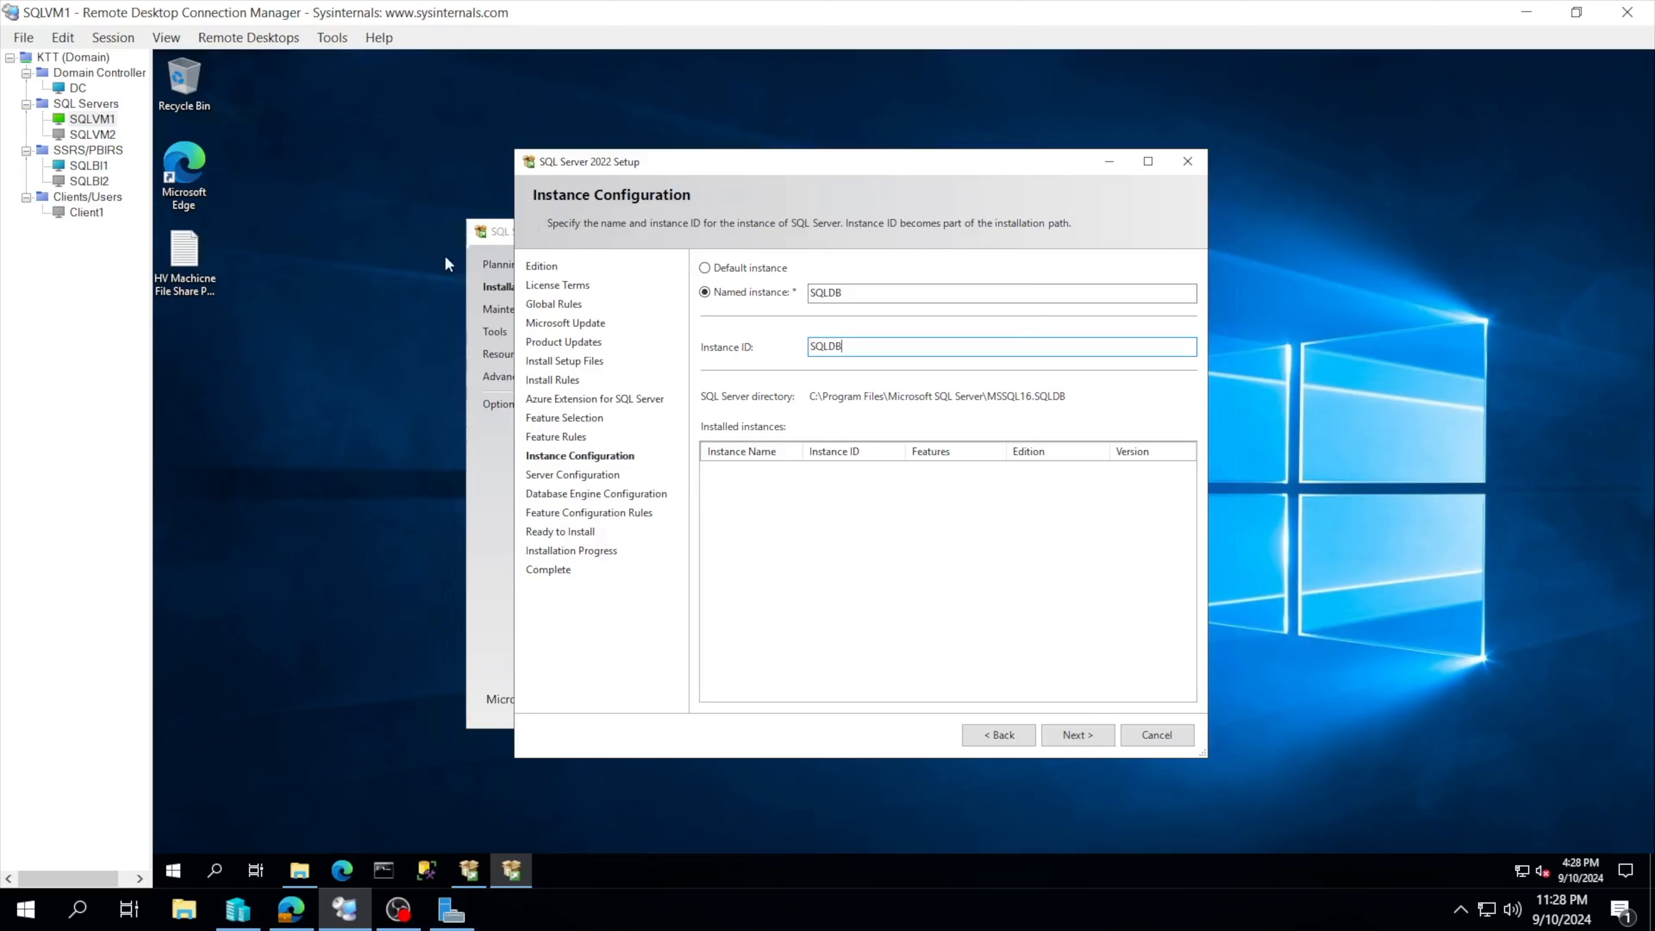
click(1074, 736)
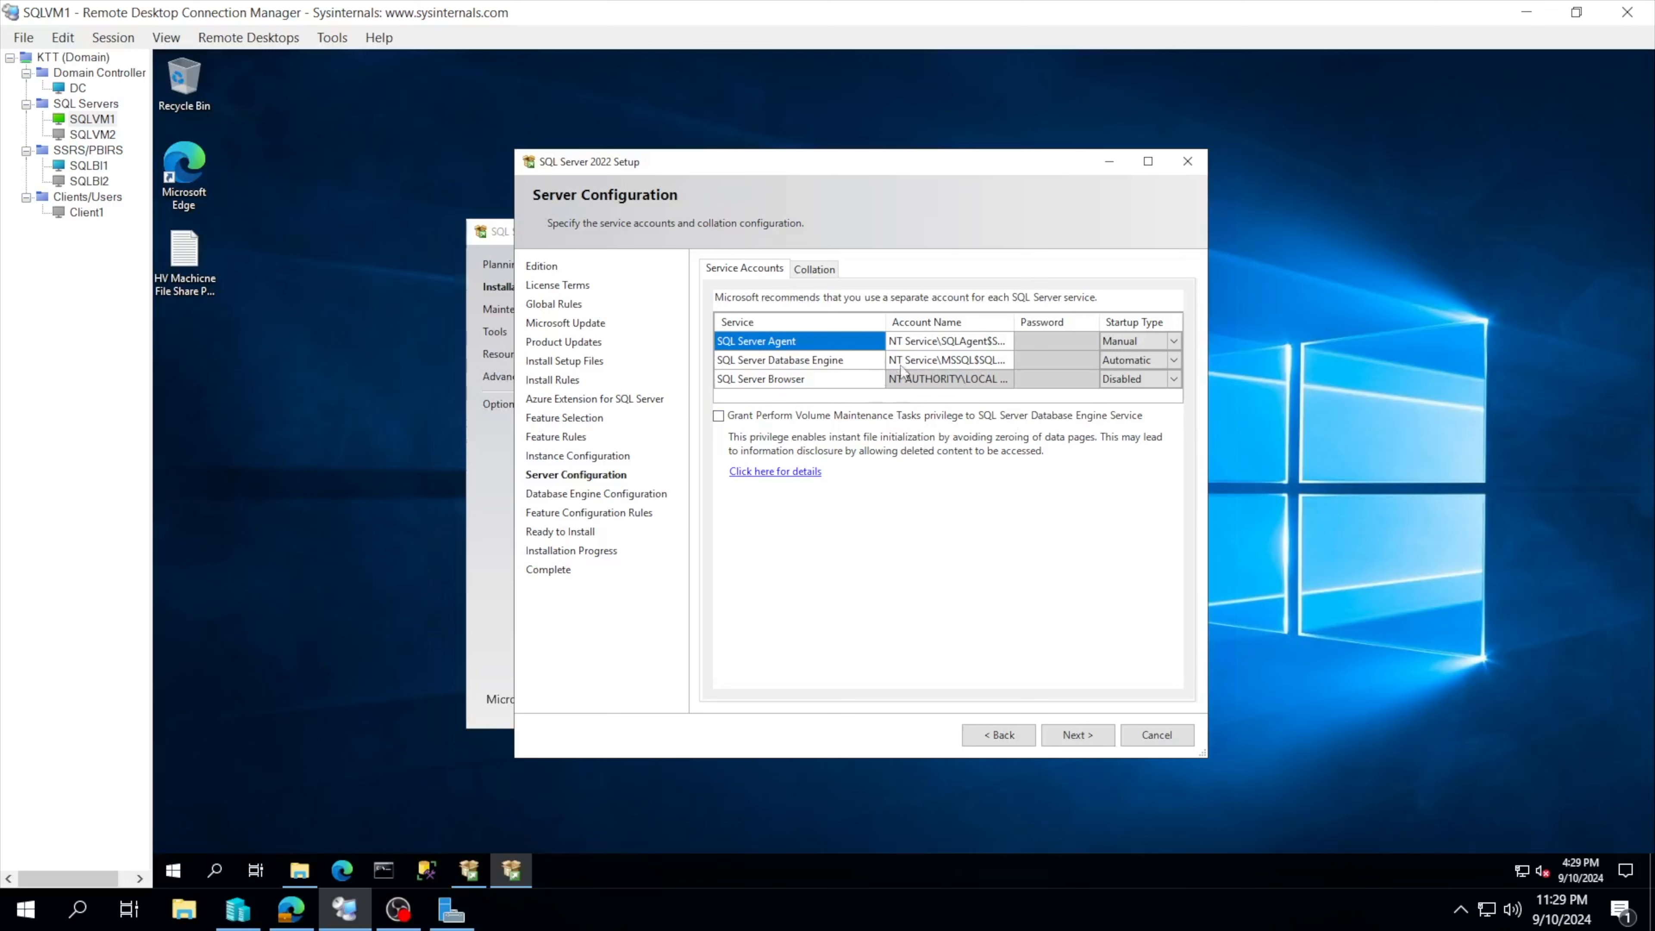
Step: Open the SQL Server Agent service account for editing on Server Configuration
click(903, 341)
click(1081, 737)
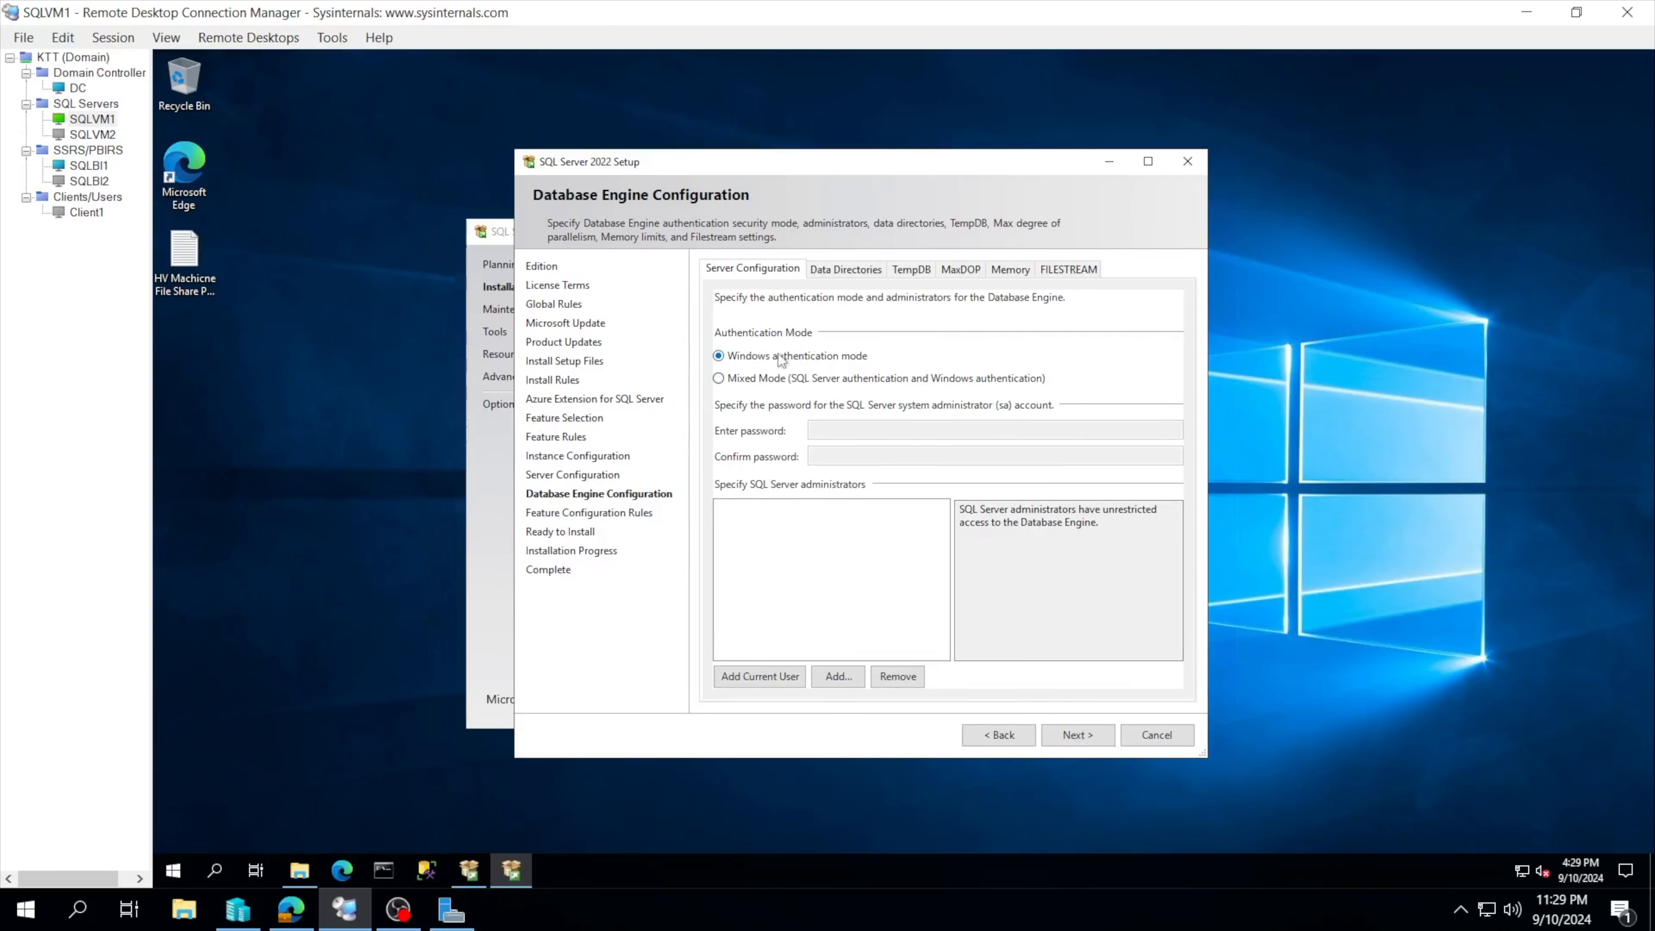
click(756, 385)
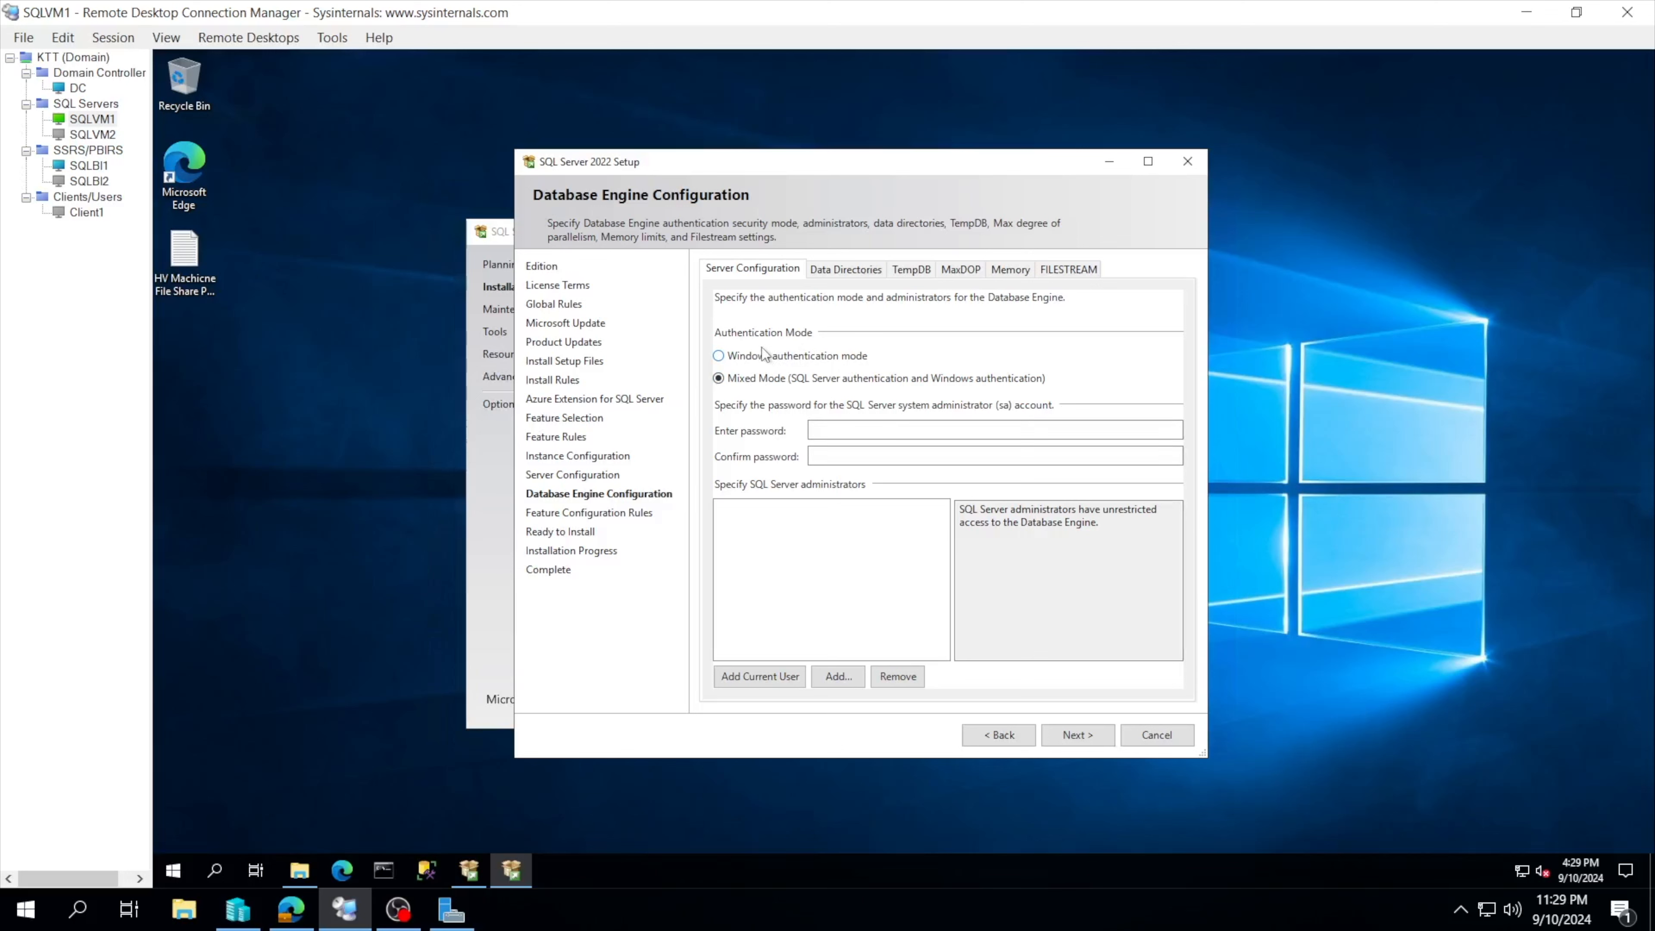
click(764, 360)
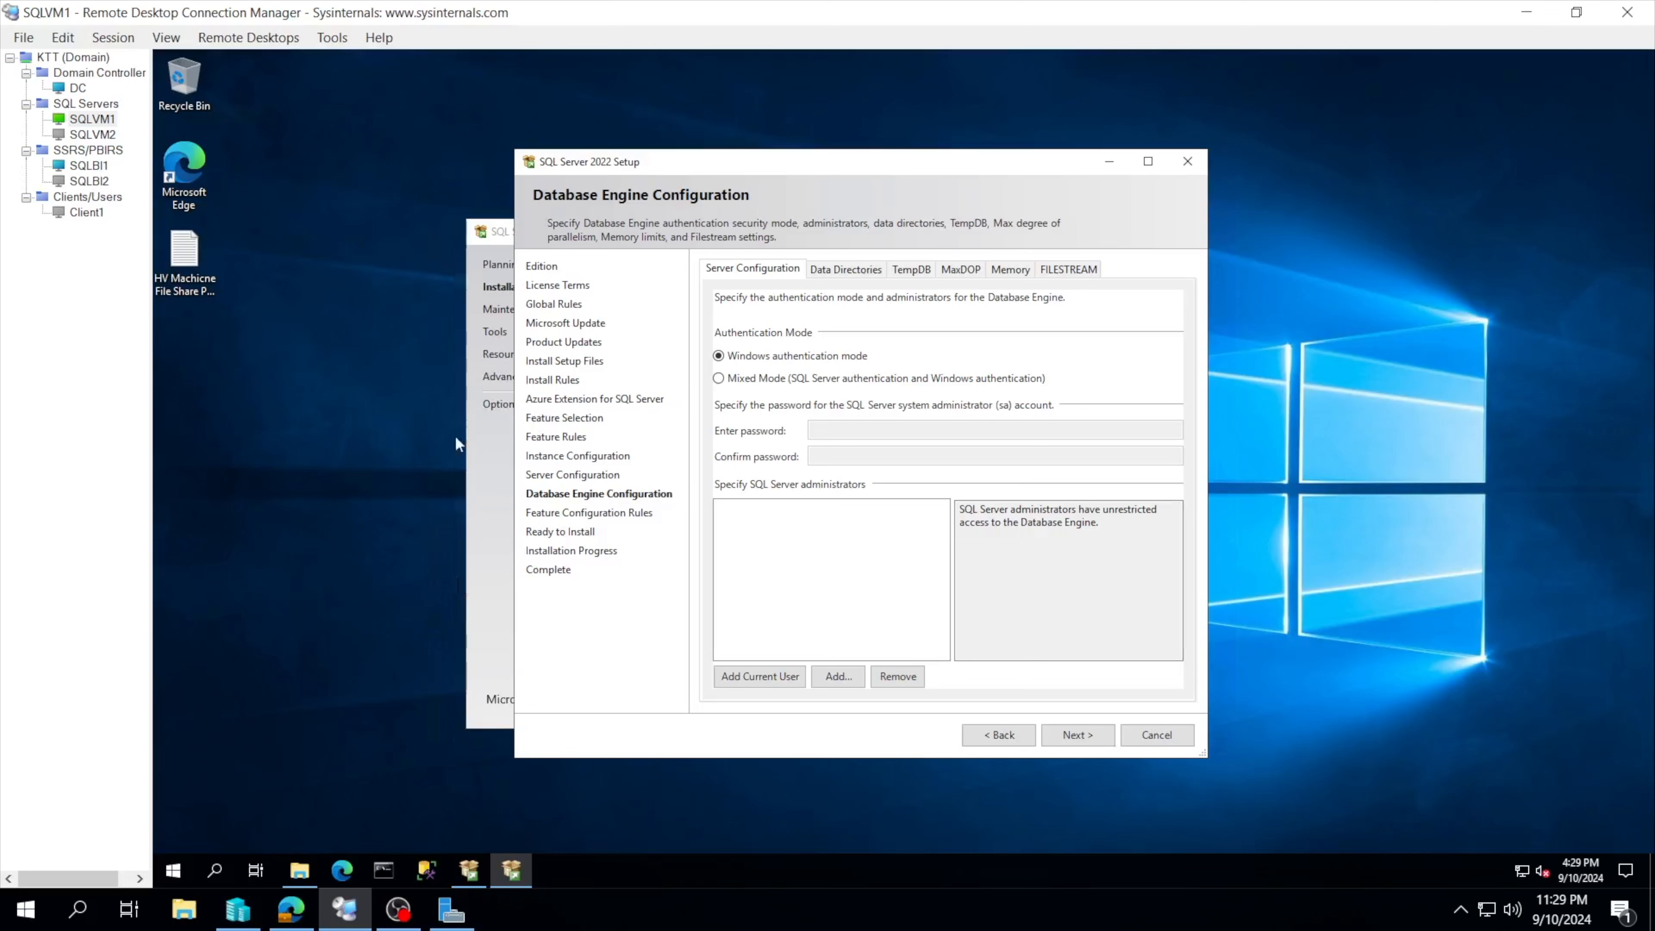
click(758, 382)
click(754, 384)
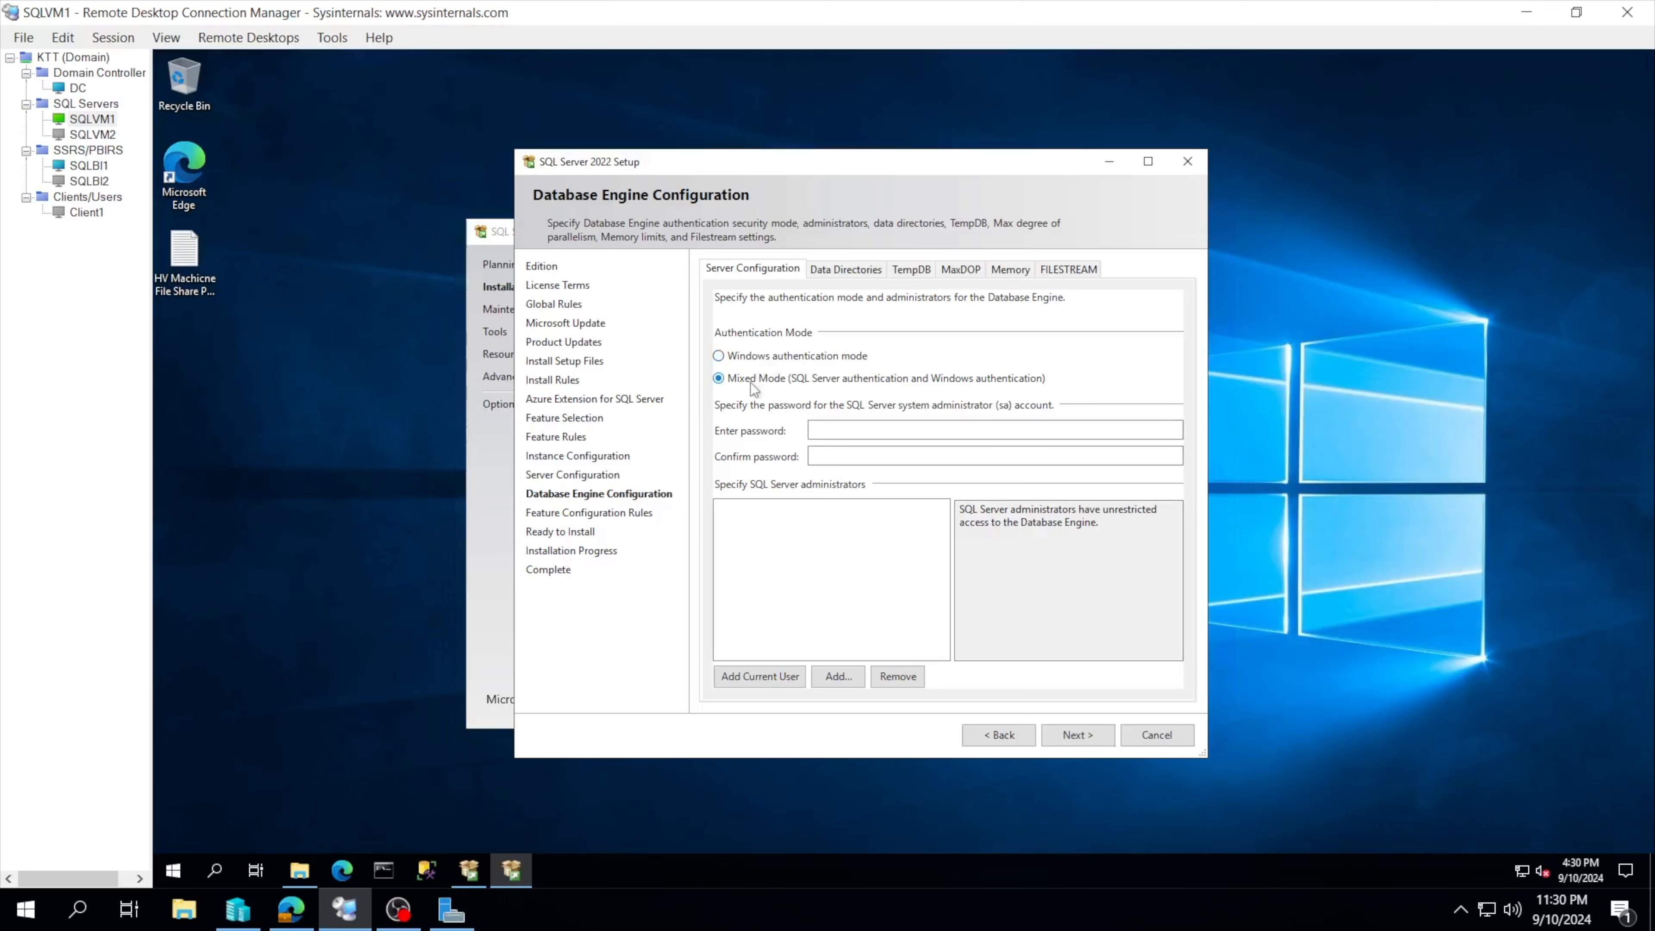
click(754, 357)
click(775, 379)
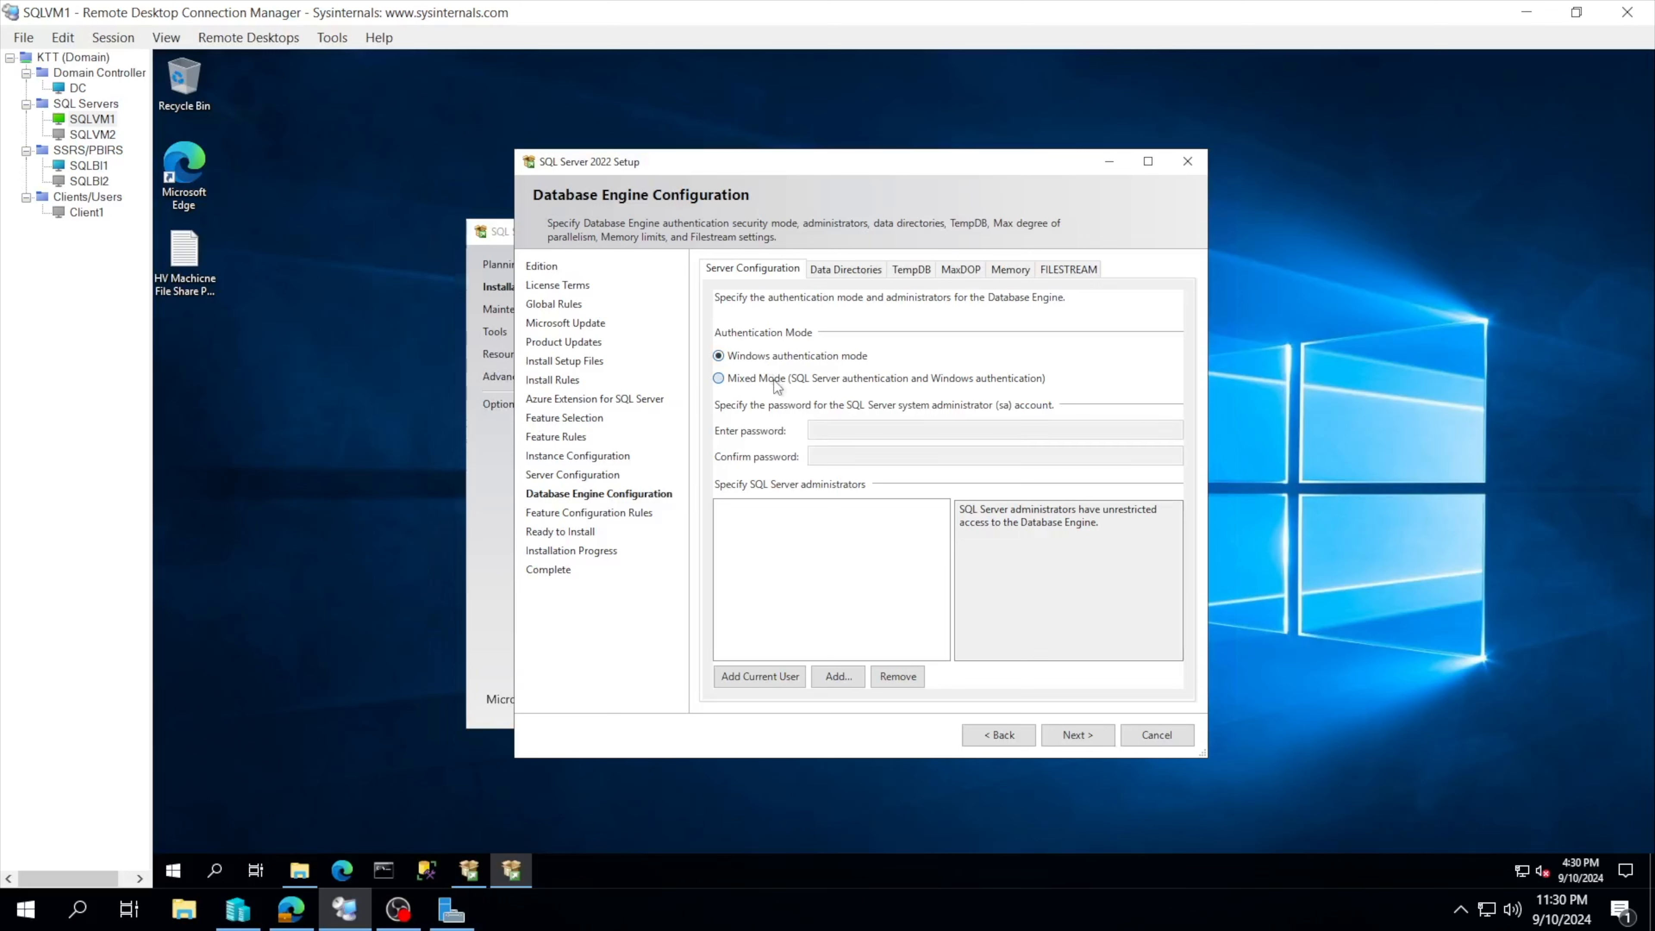
click(770, 356)
click(771, 378)
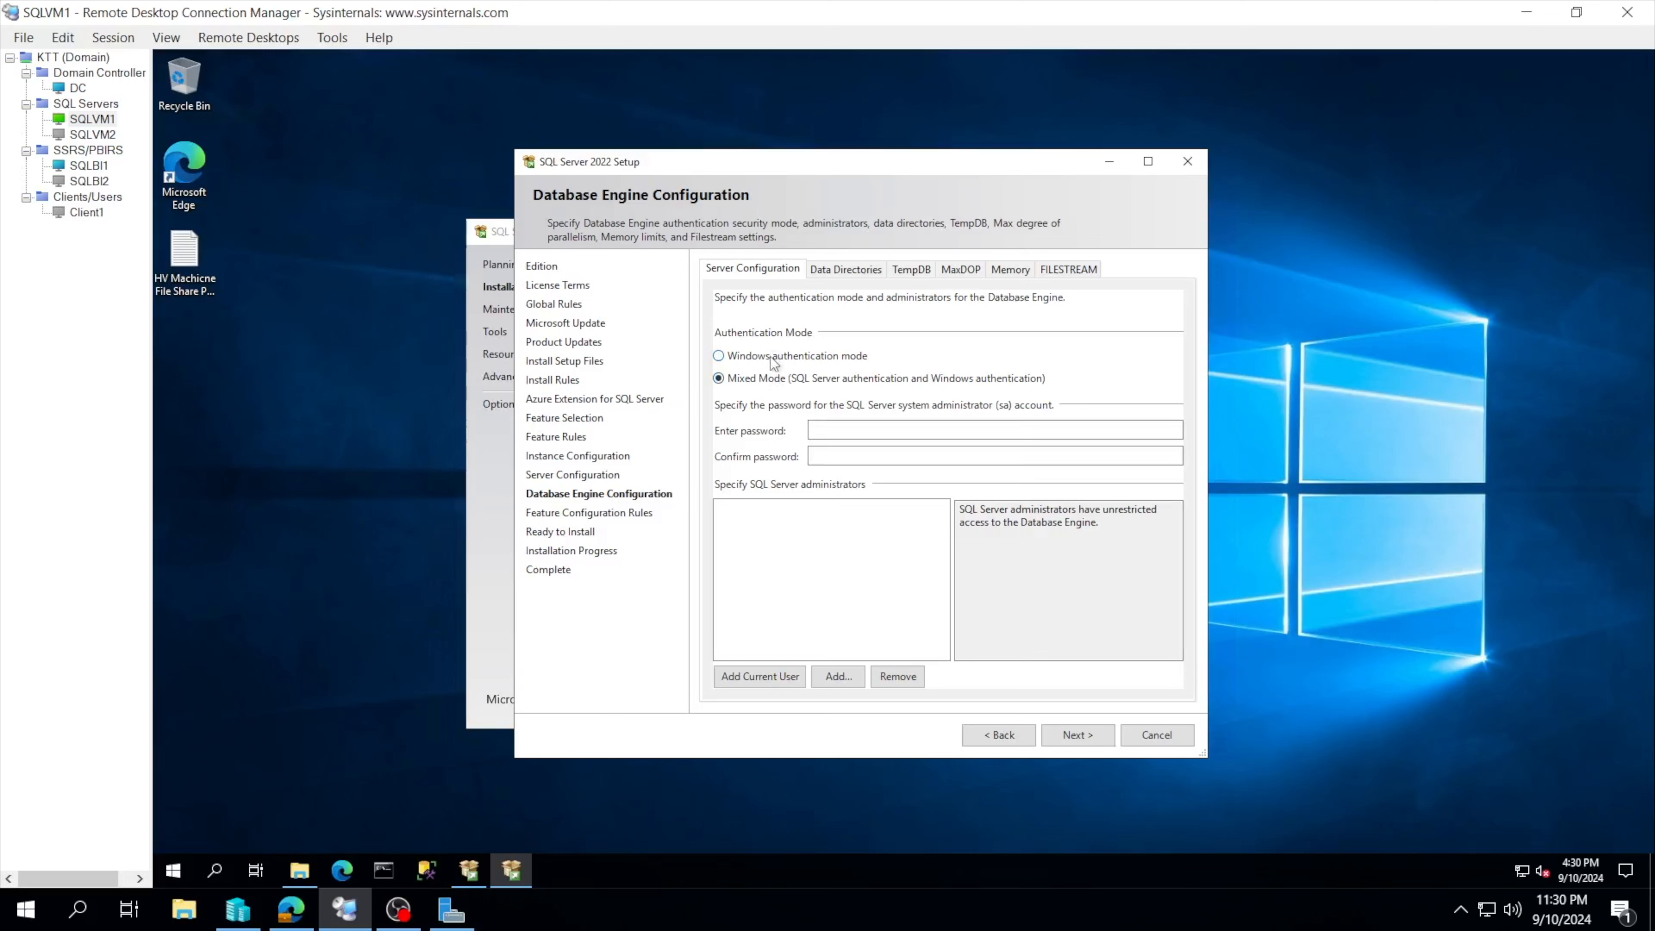
click(773, 363)
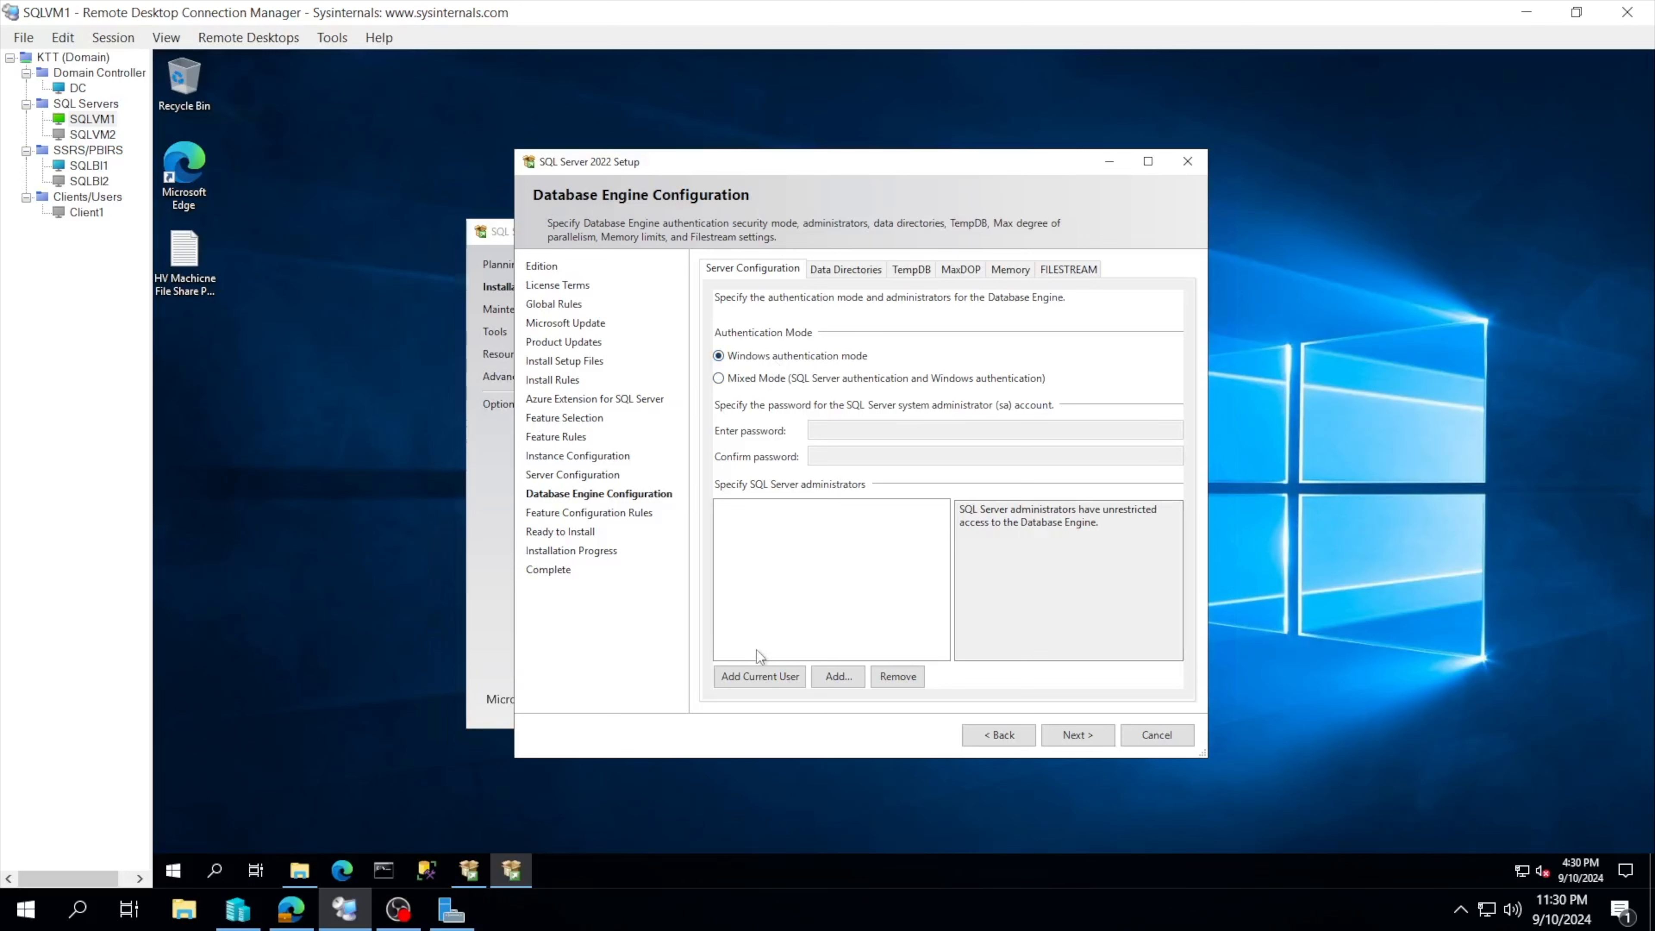
Step: Add the current user as administrator and enable Mixed Mode with a confirmed sa password
click(762, 677)
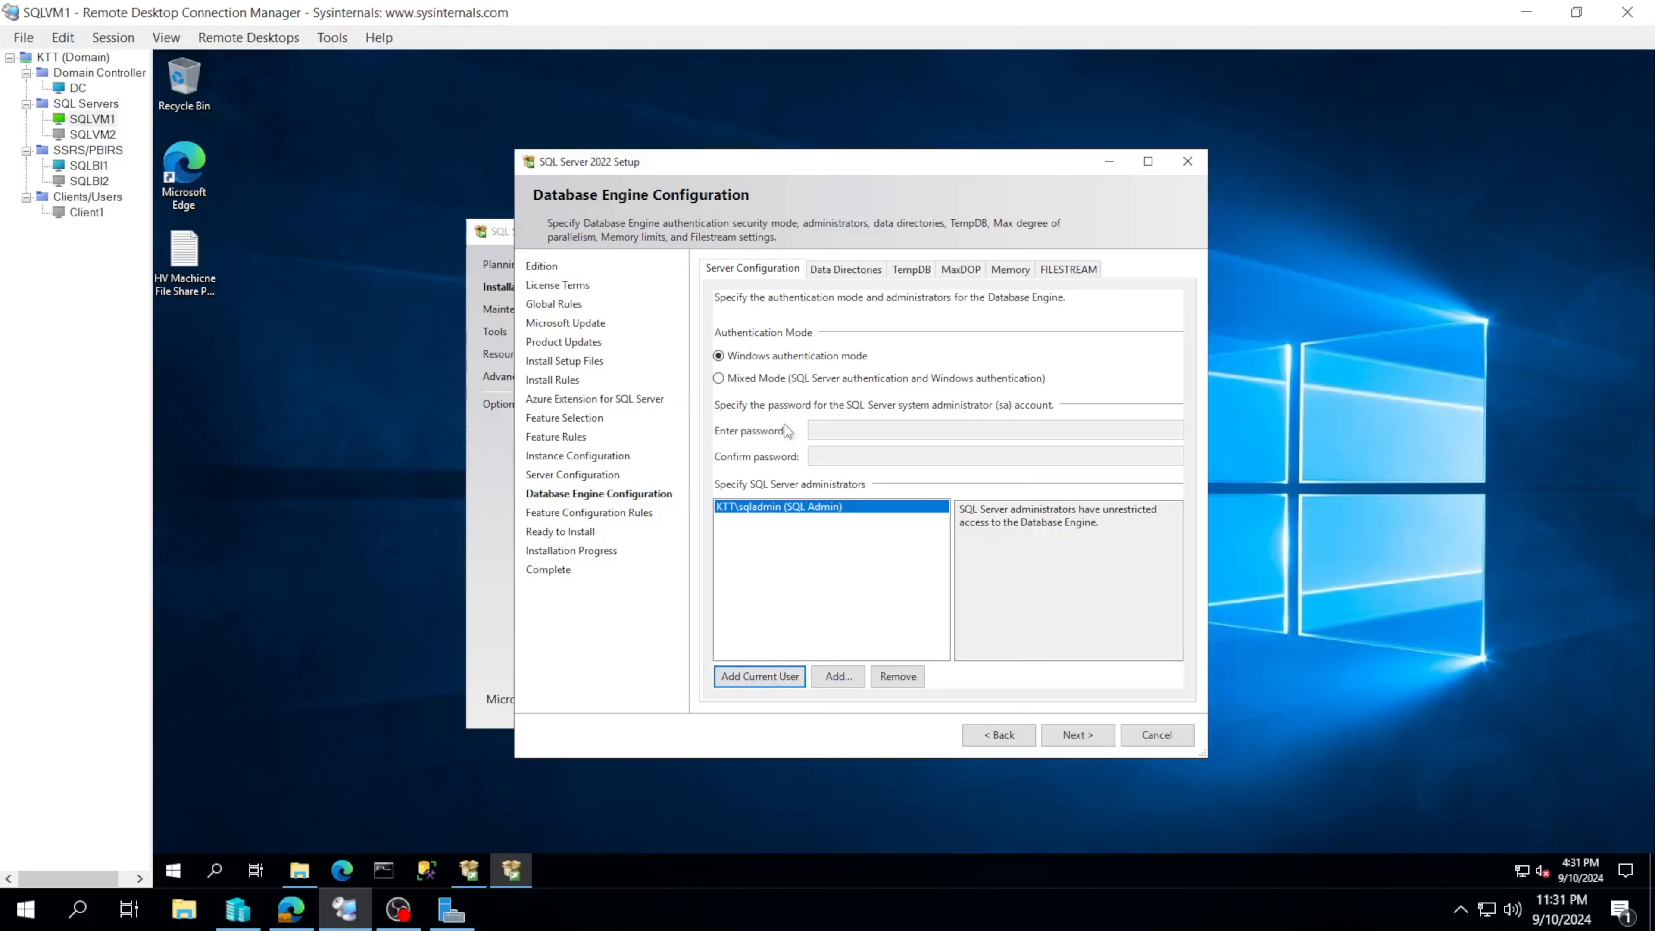
click(764, 381)
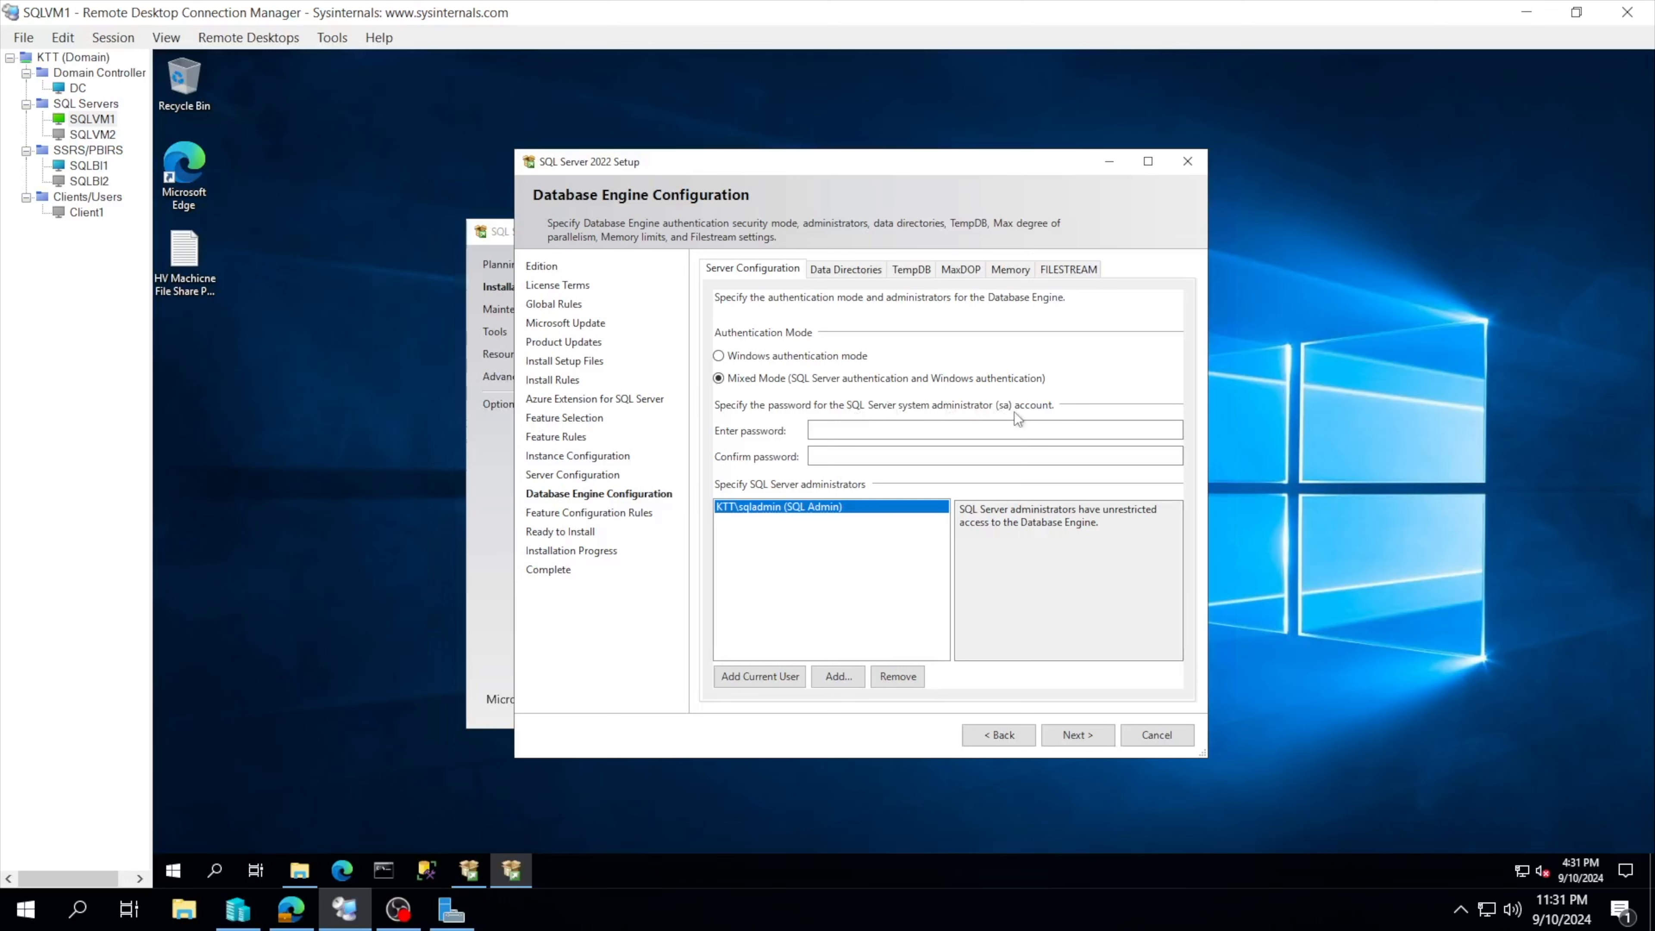
click(897, 428)
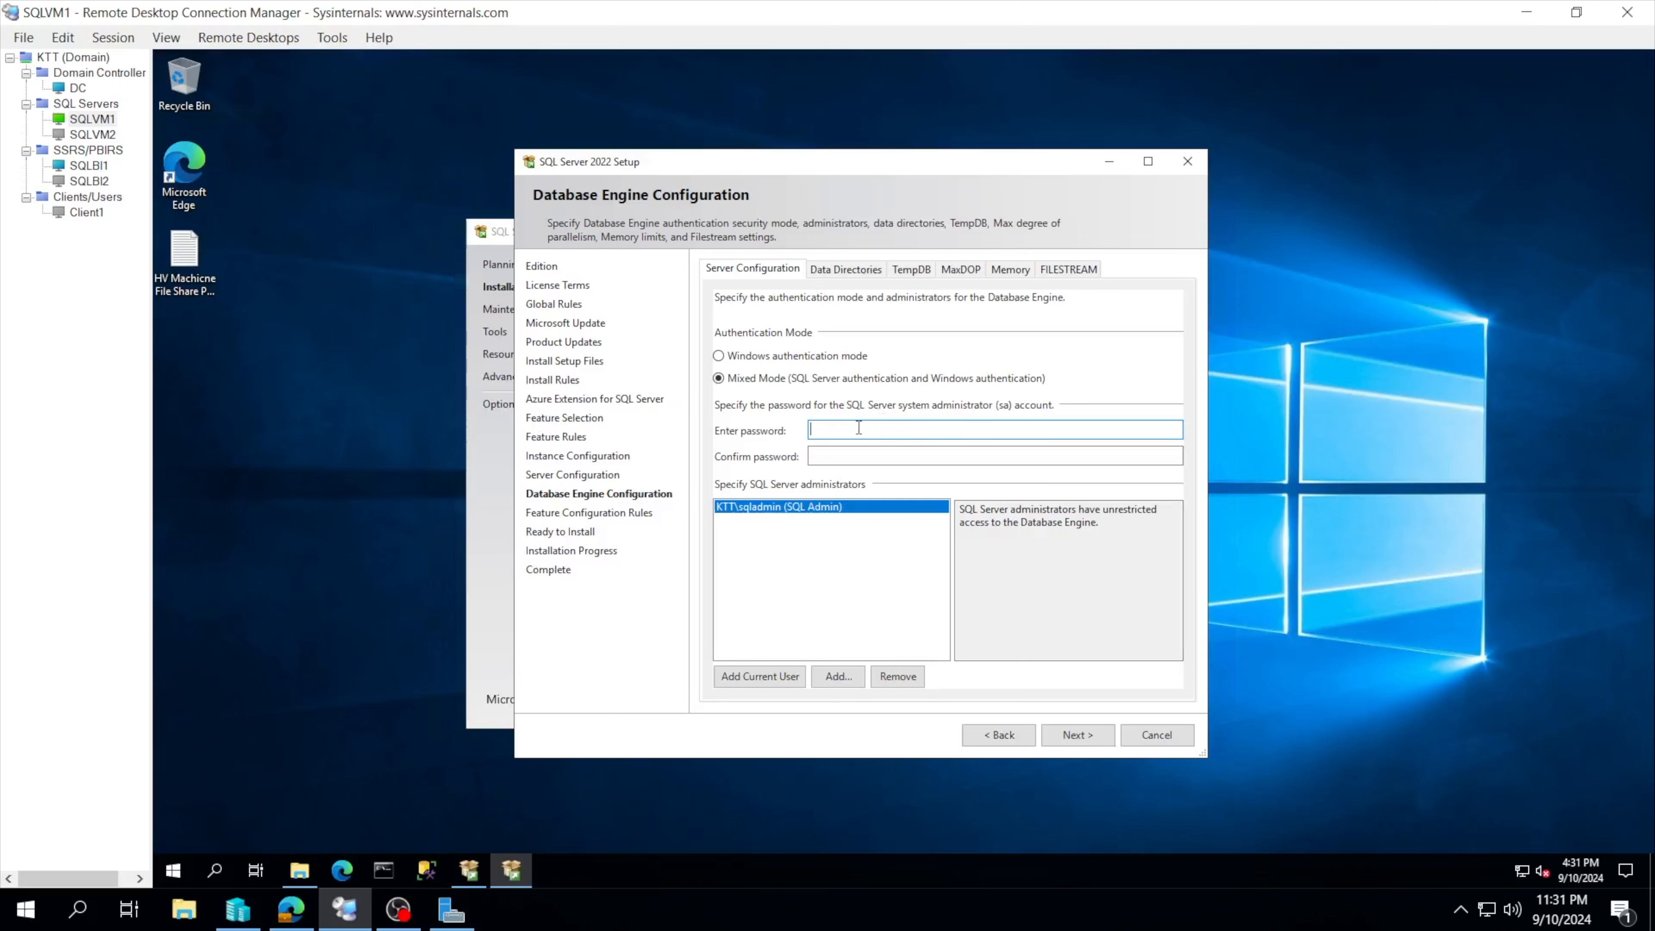
text(••••••••••••)
click(866, 459)
key(ctrl+v)
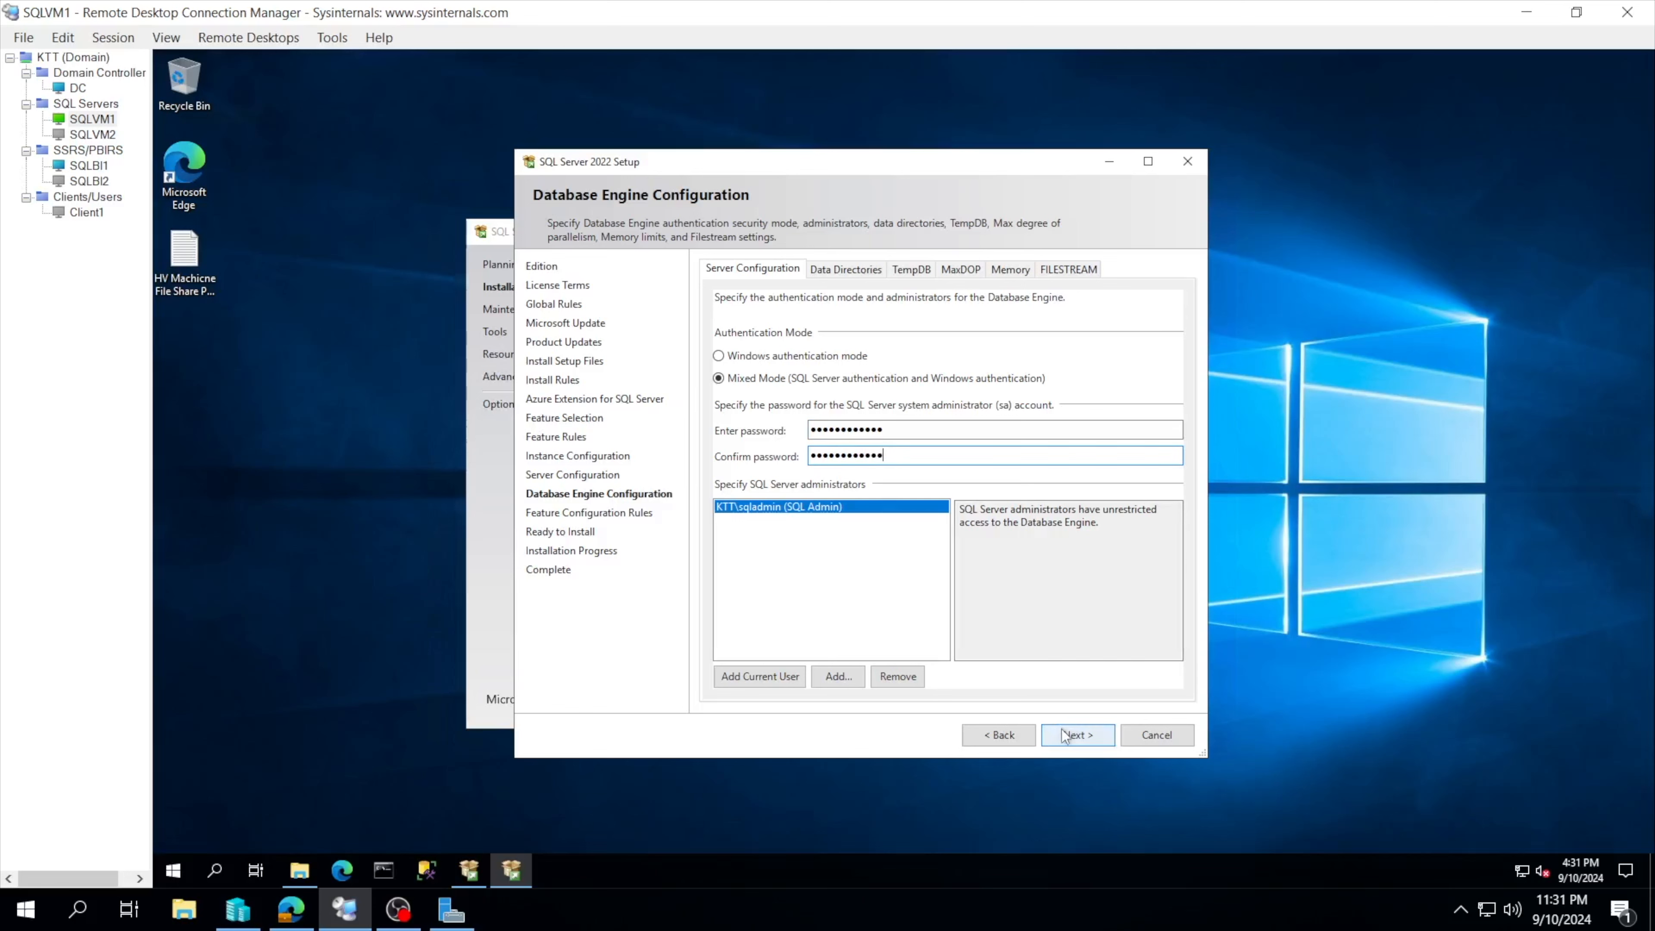
click(1062, 735)
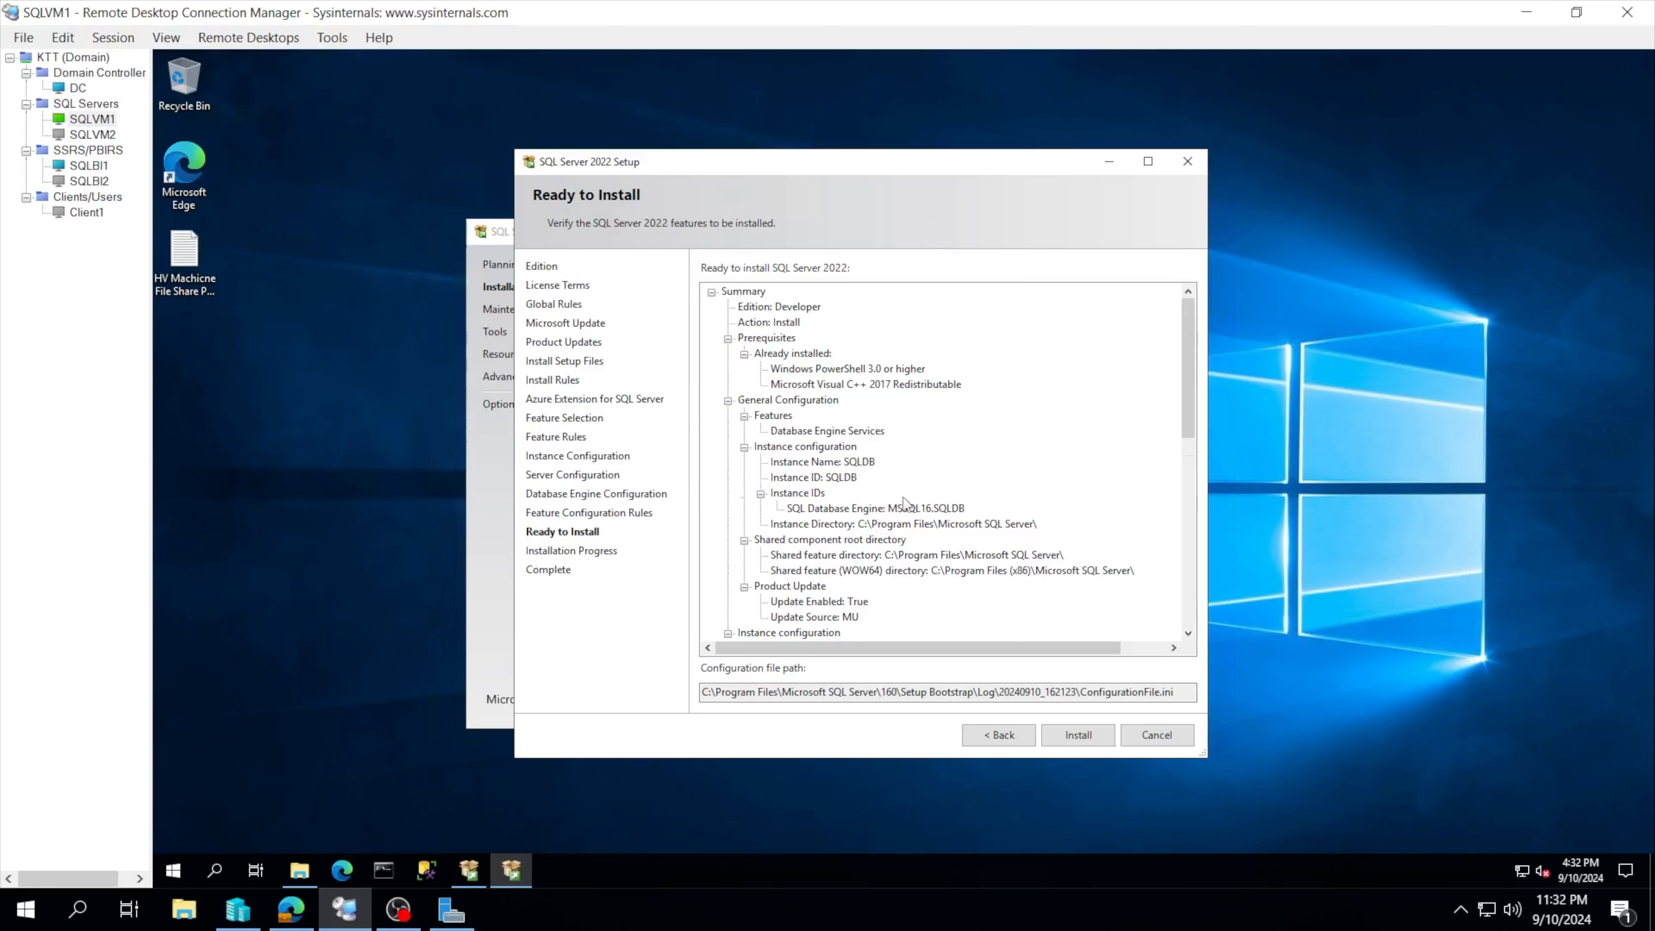
Step: Review the Ready to Install summary and start installing the SQLDB instance
scroll(904, 502, down, 1)
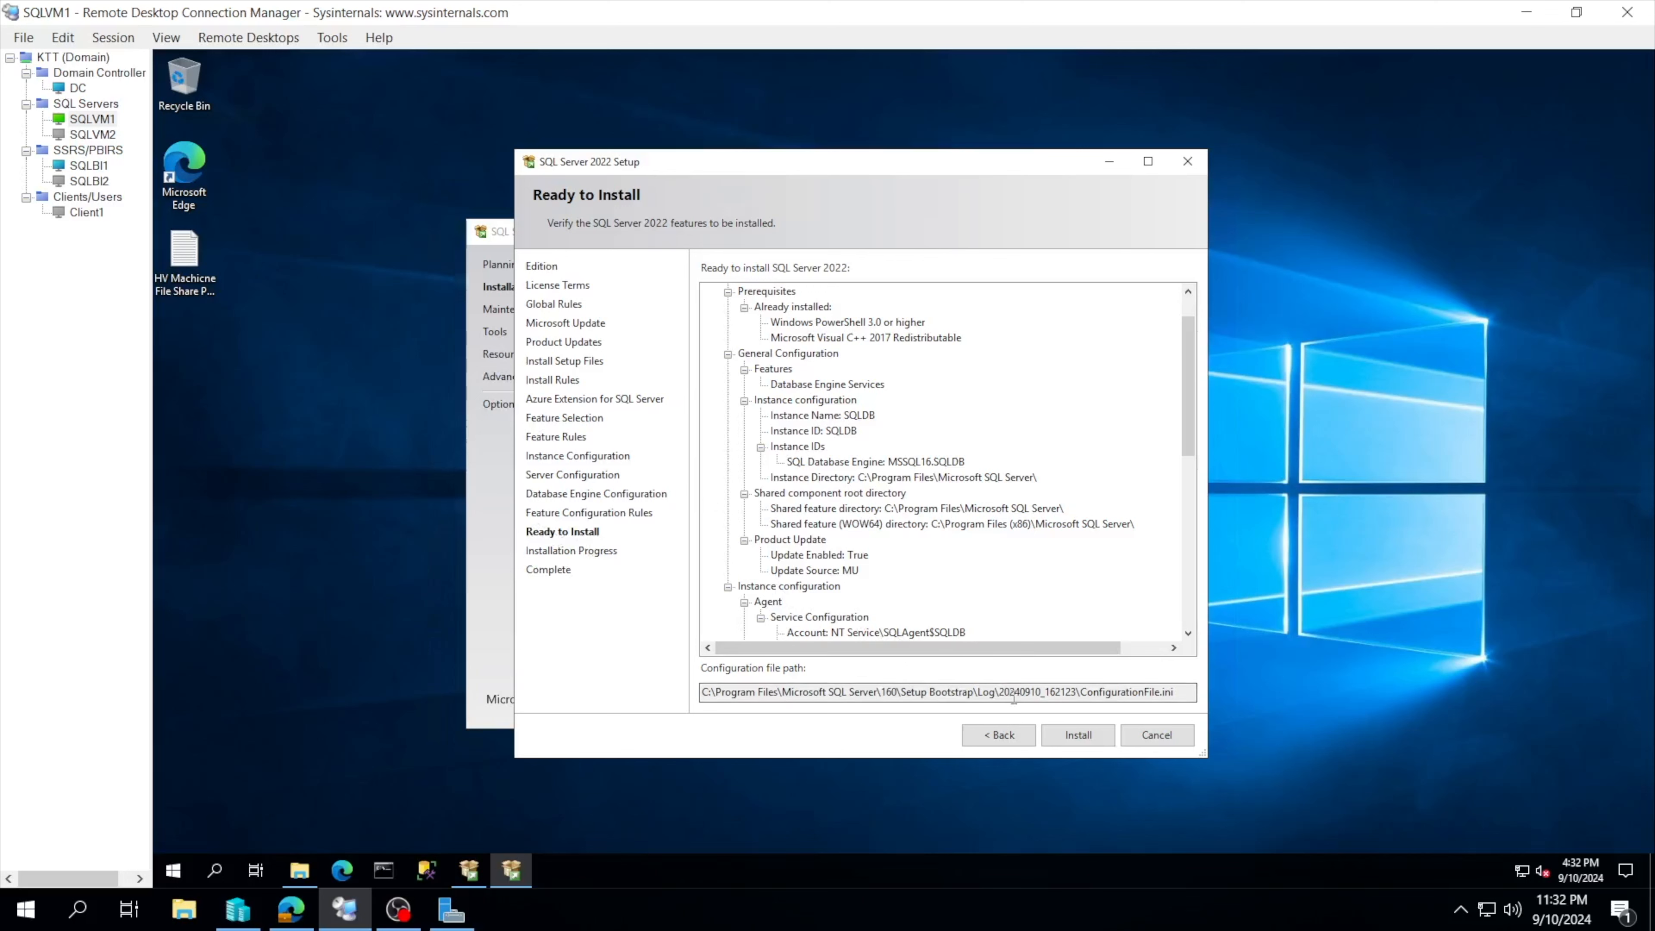
click(1051, 735)
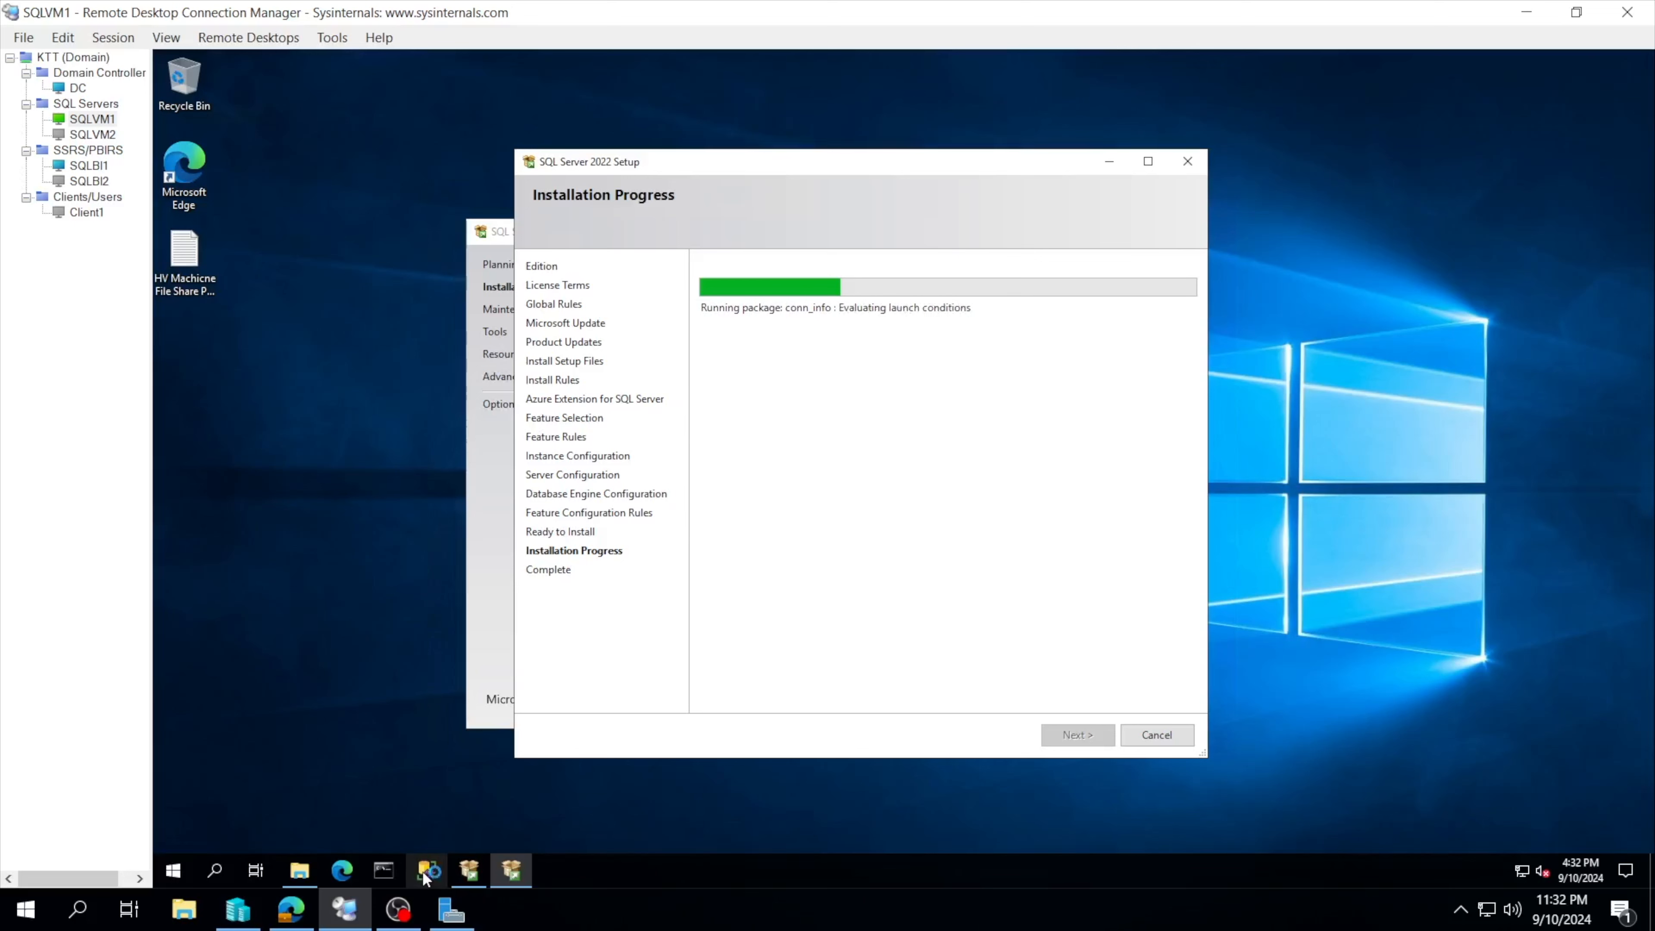
Step: Launch SQL Server Management Studio from the remote taskbar
click(423, 871)
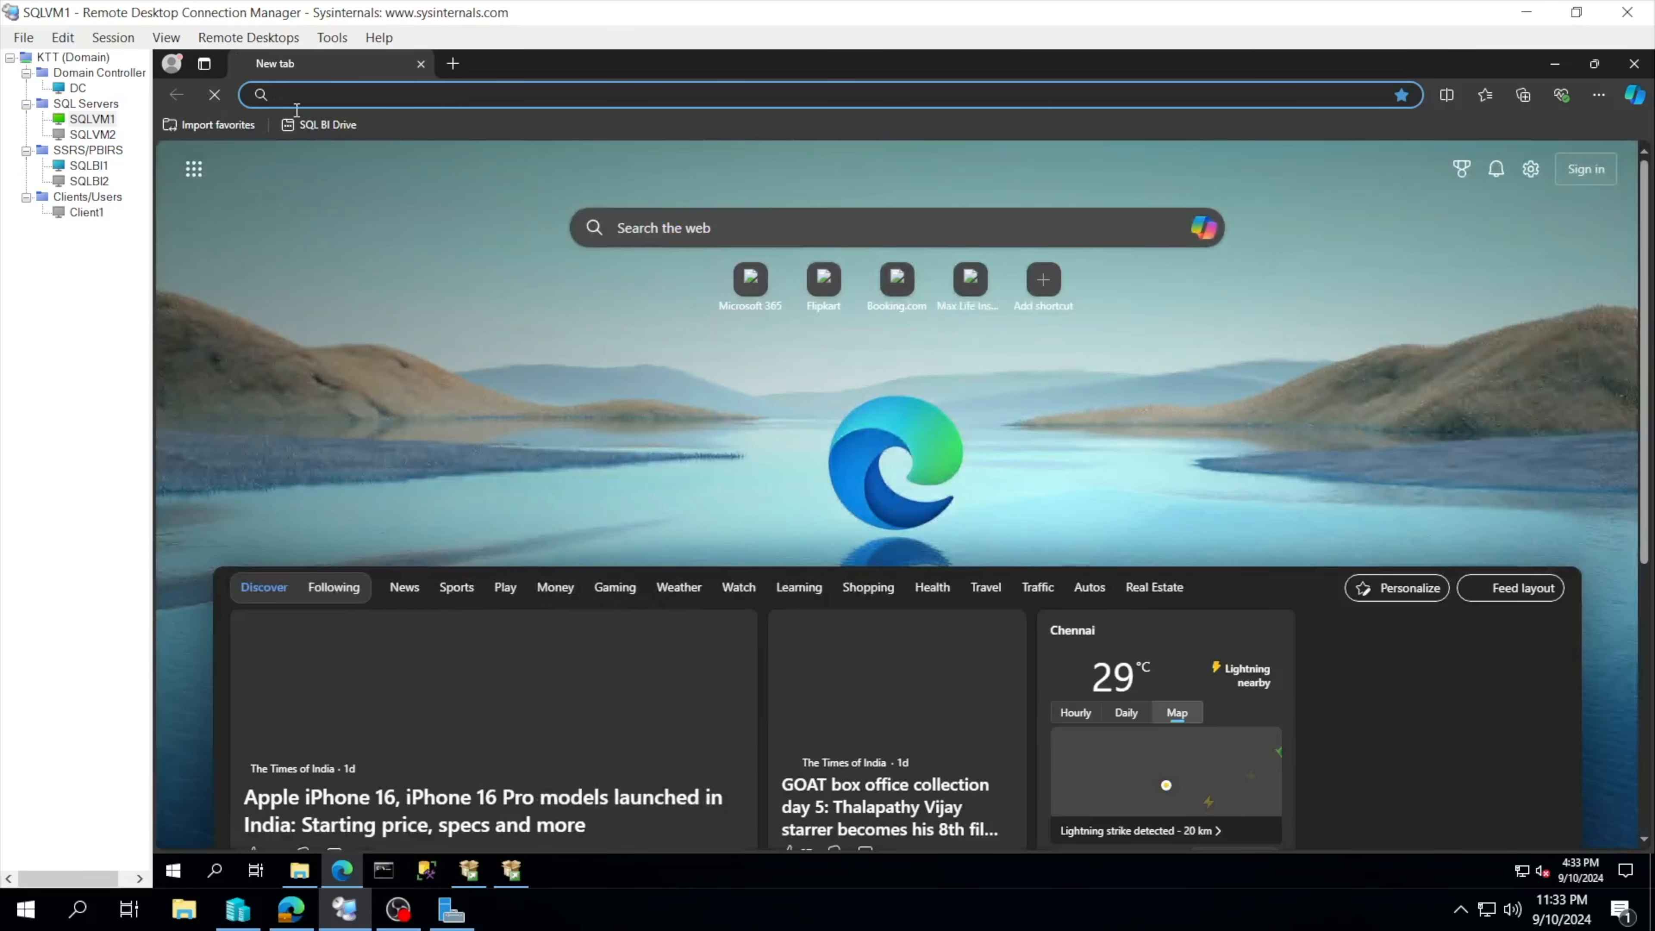
Step: Search SSMS in Edge, read the Microsoft Learn Download SSMS page, then close the browser
text(SSMS)
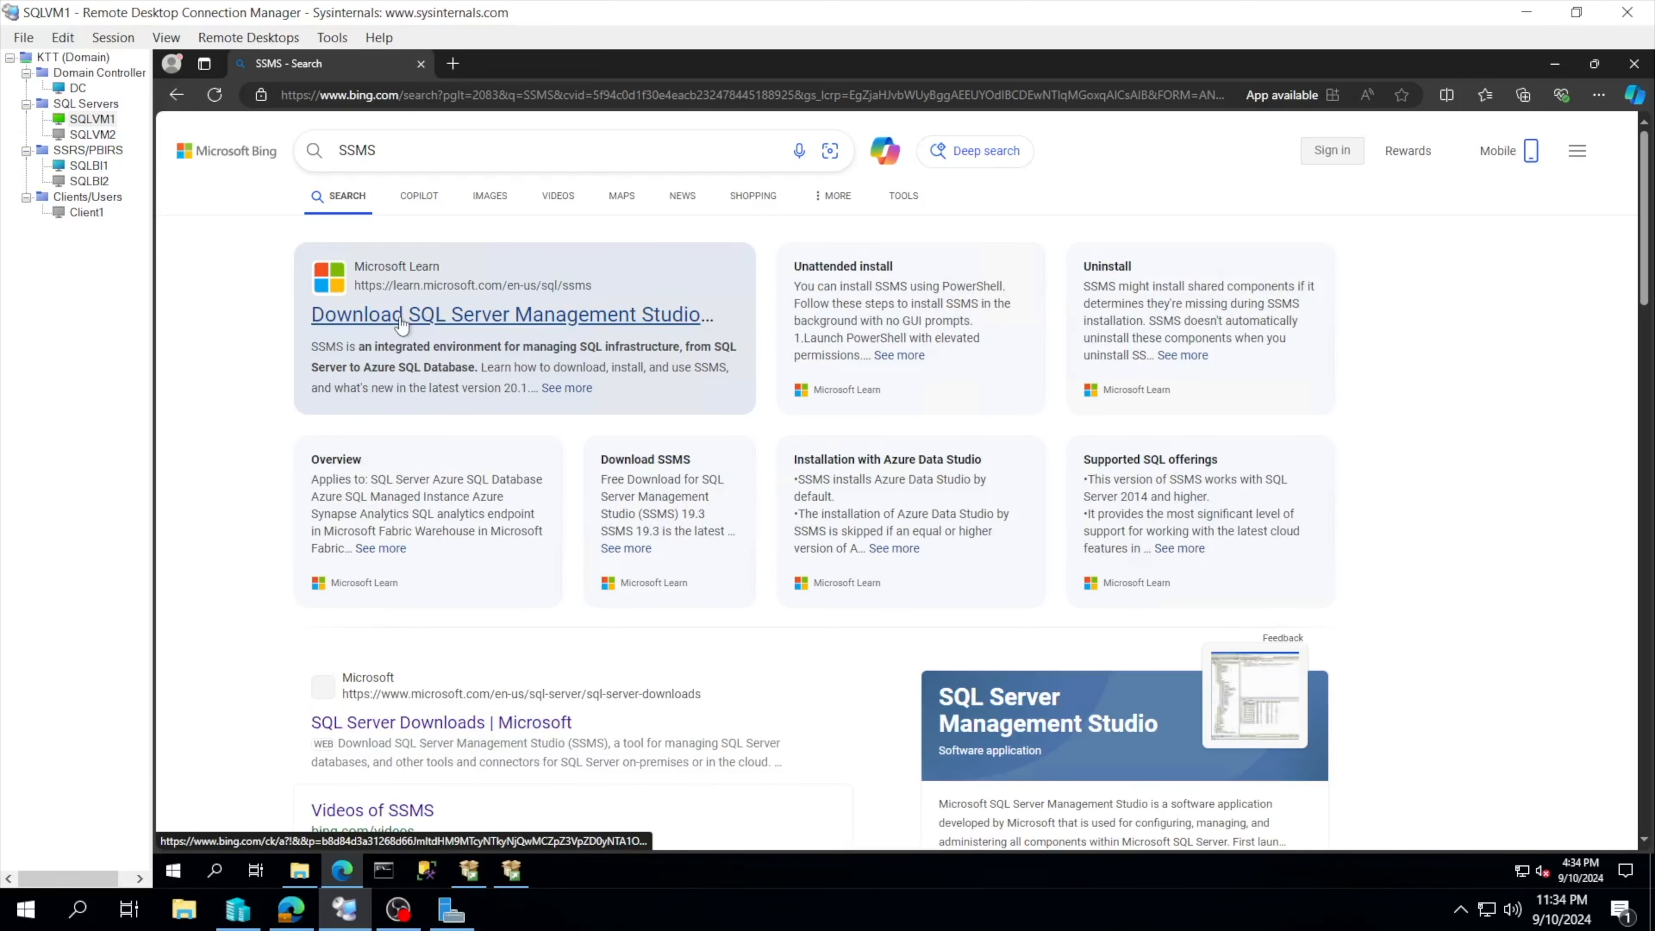
click(422, 319)
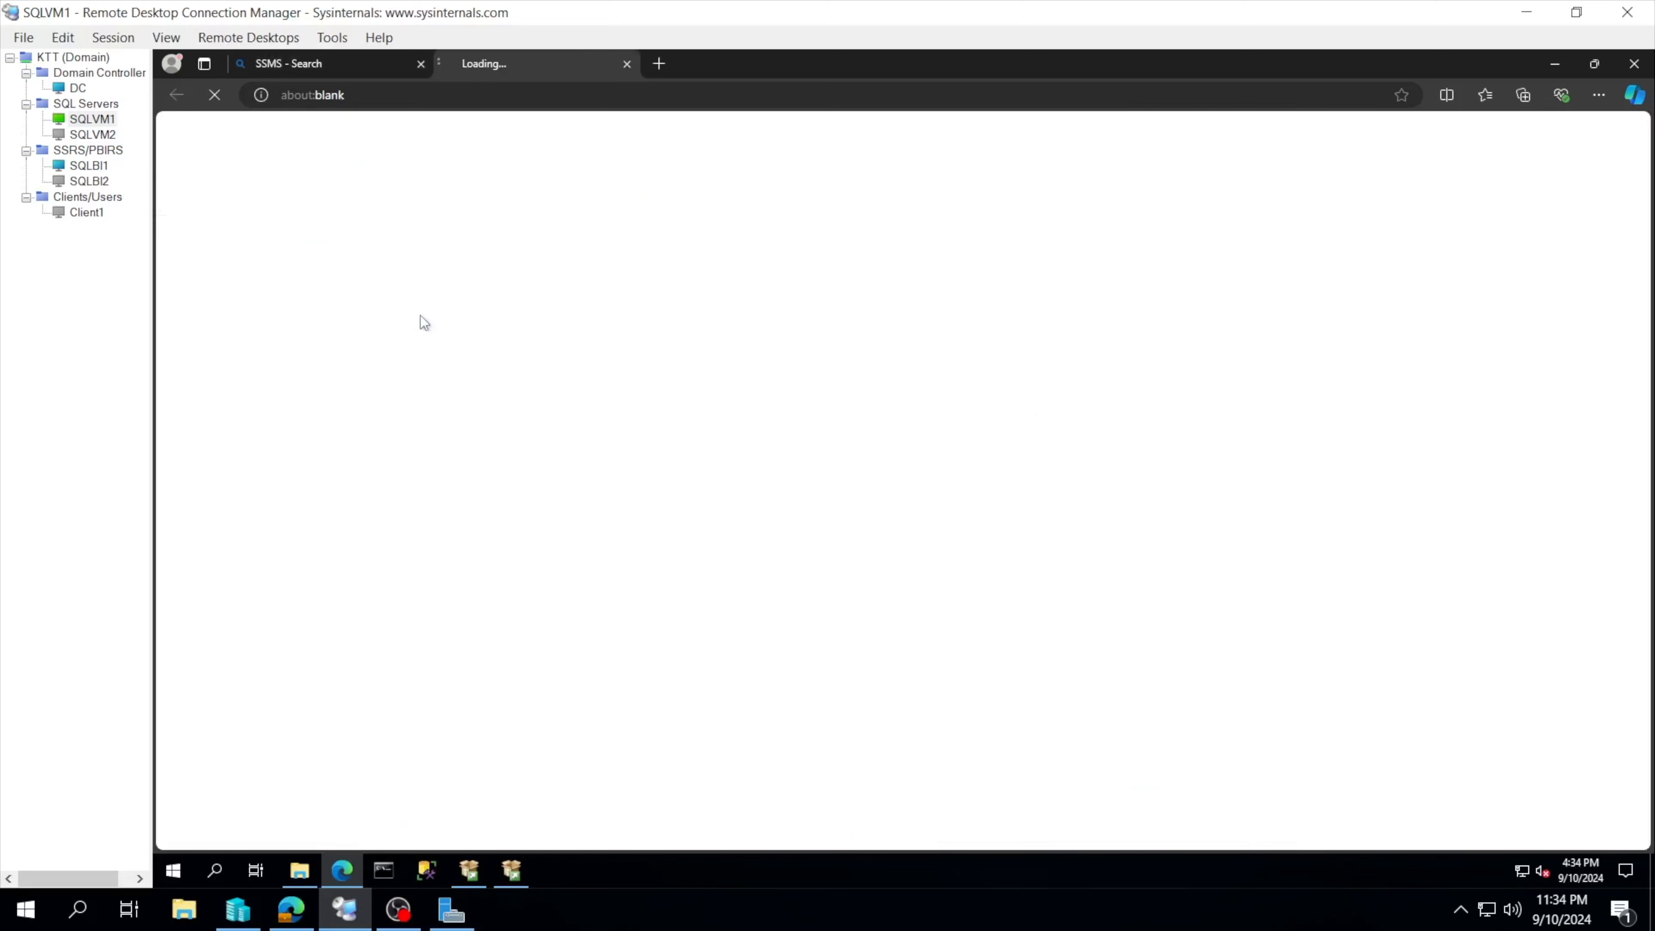
scroll(798, 538, down, 3)
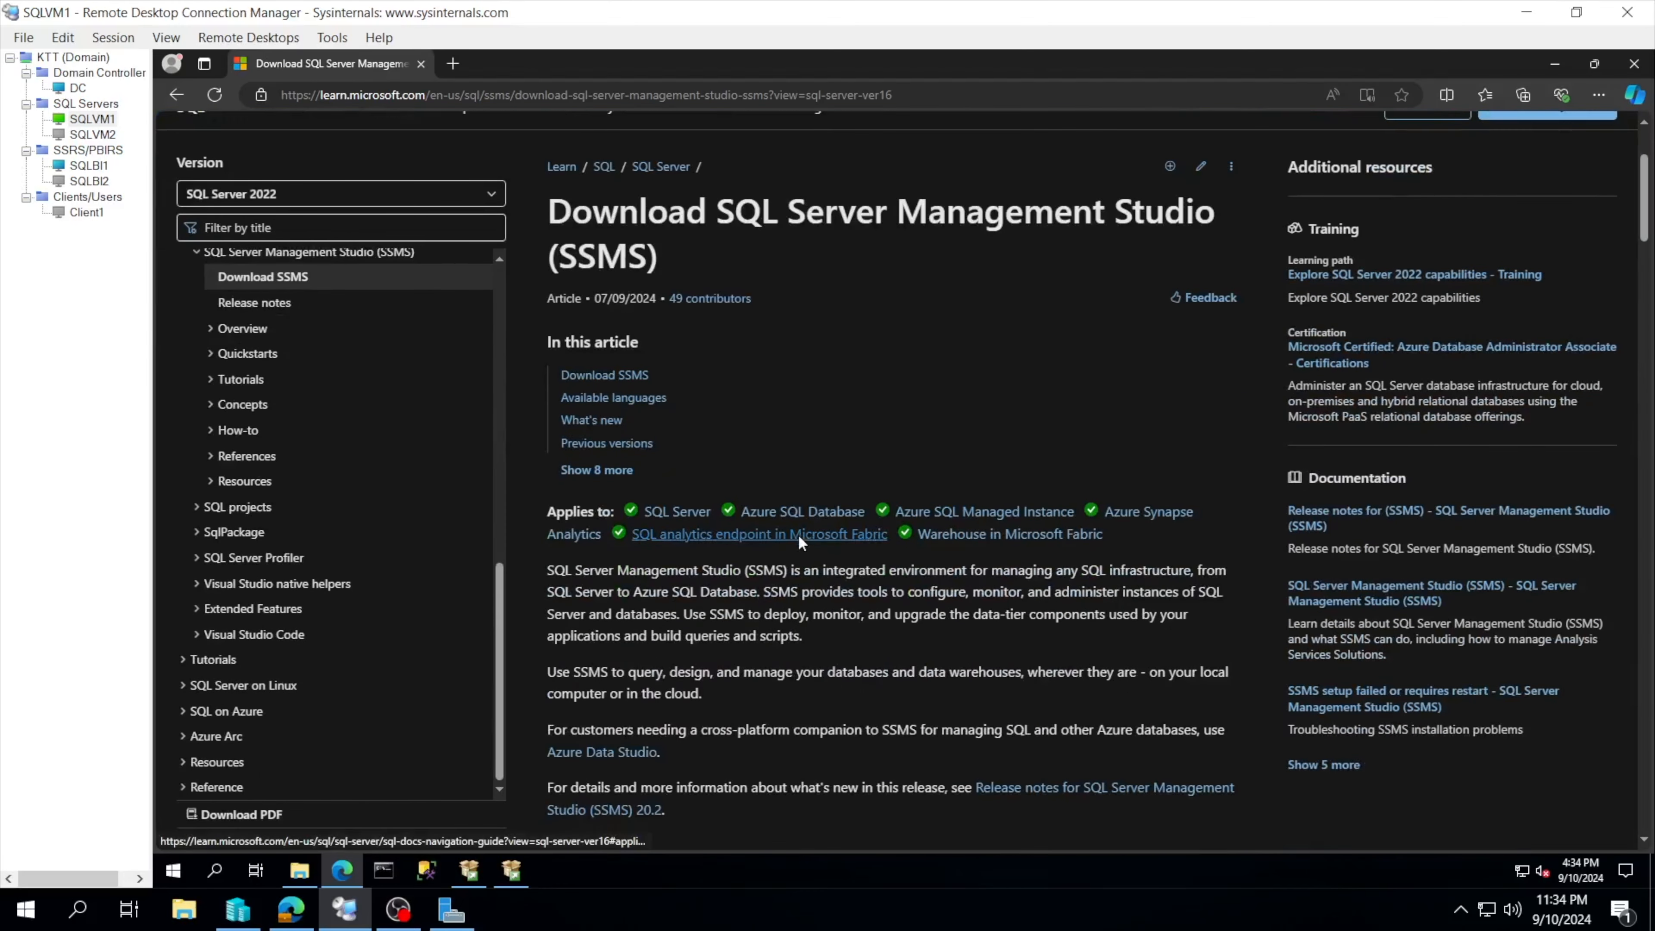
scroll(798, 537, down, 2)
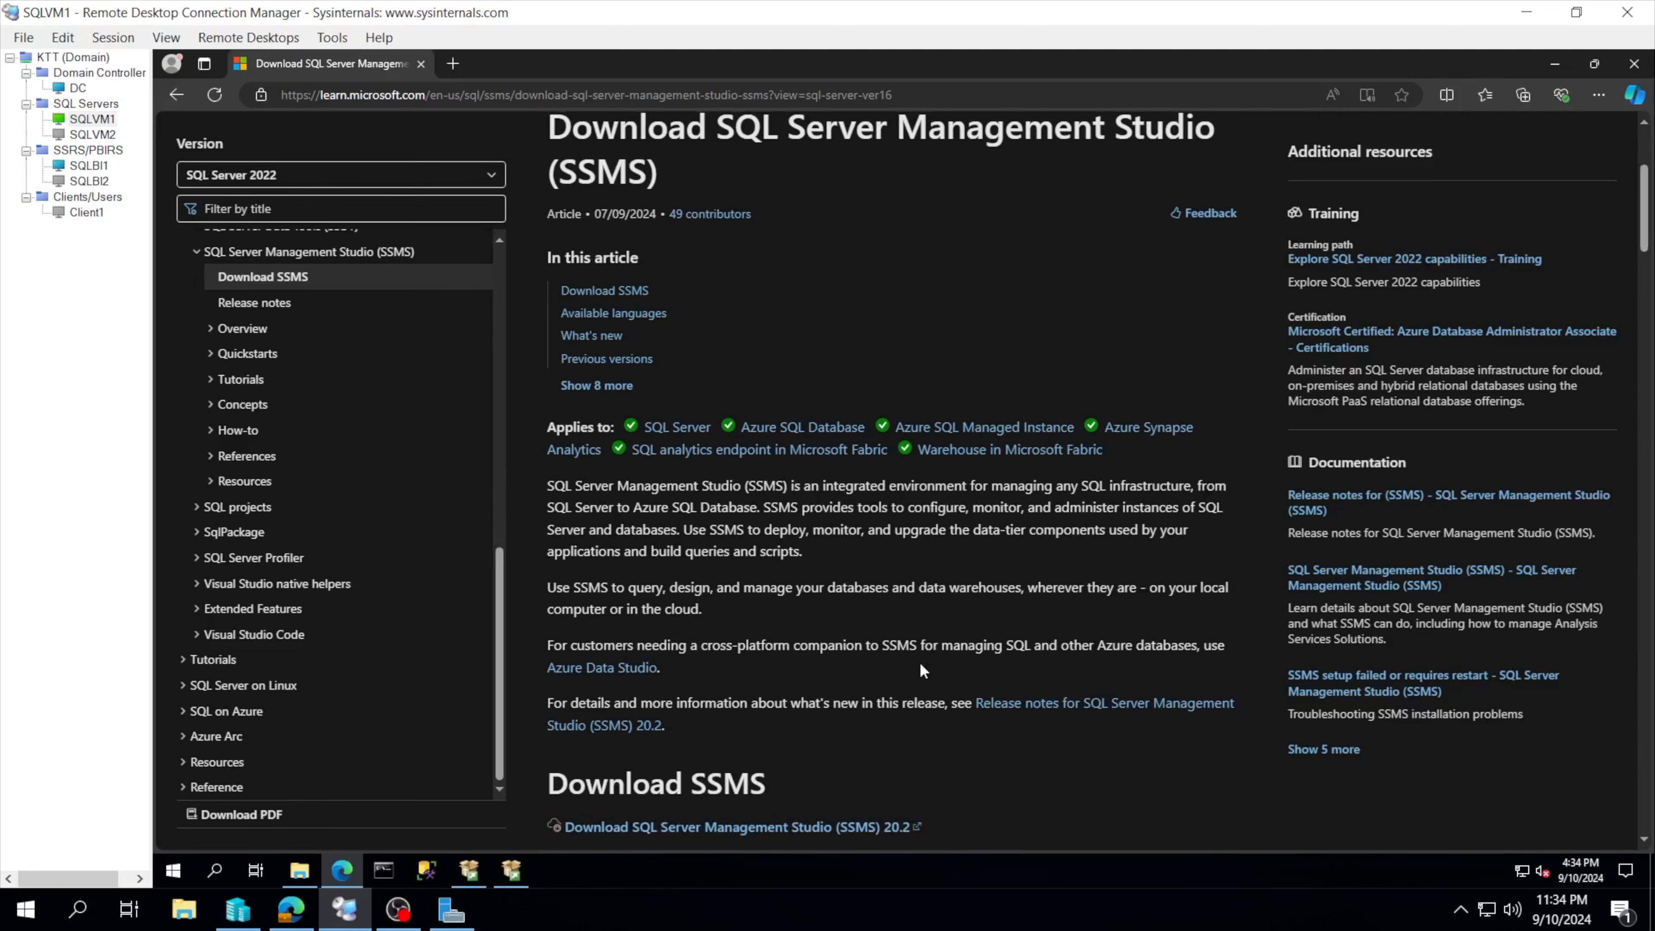
scroll(919, 663, down, 1)
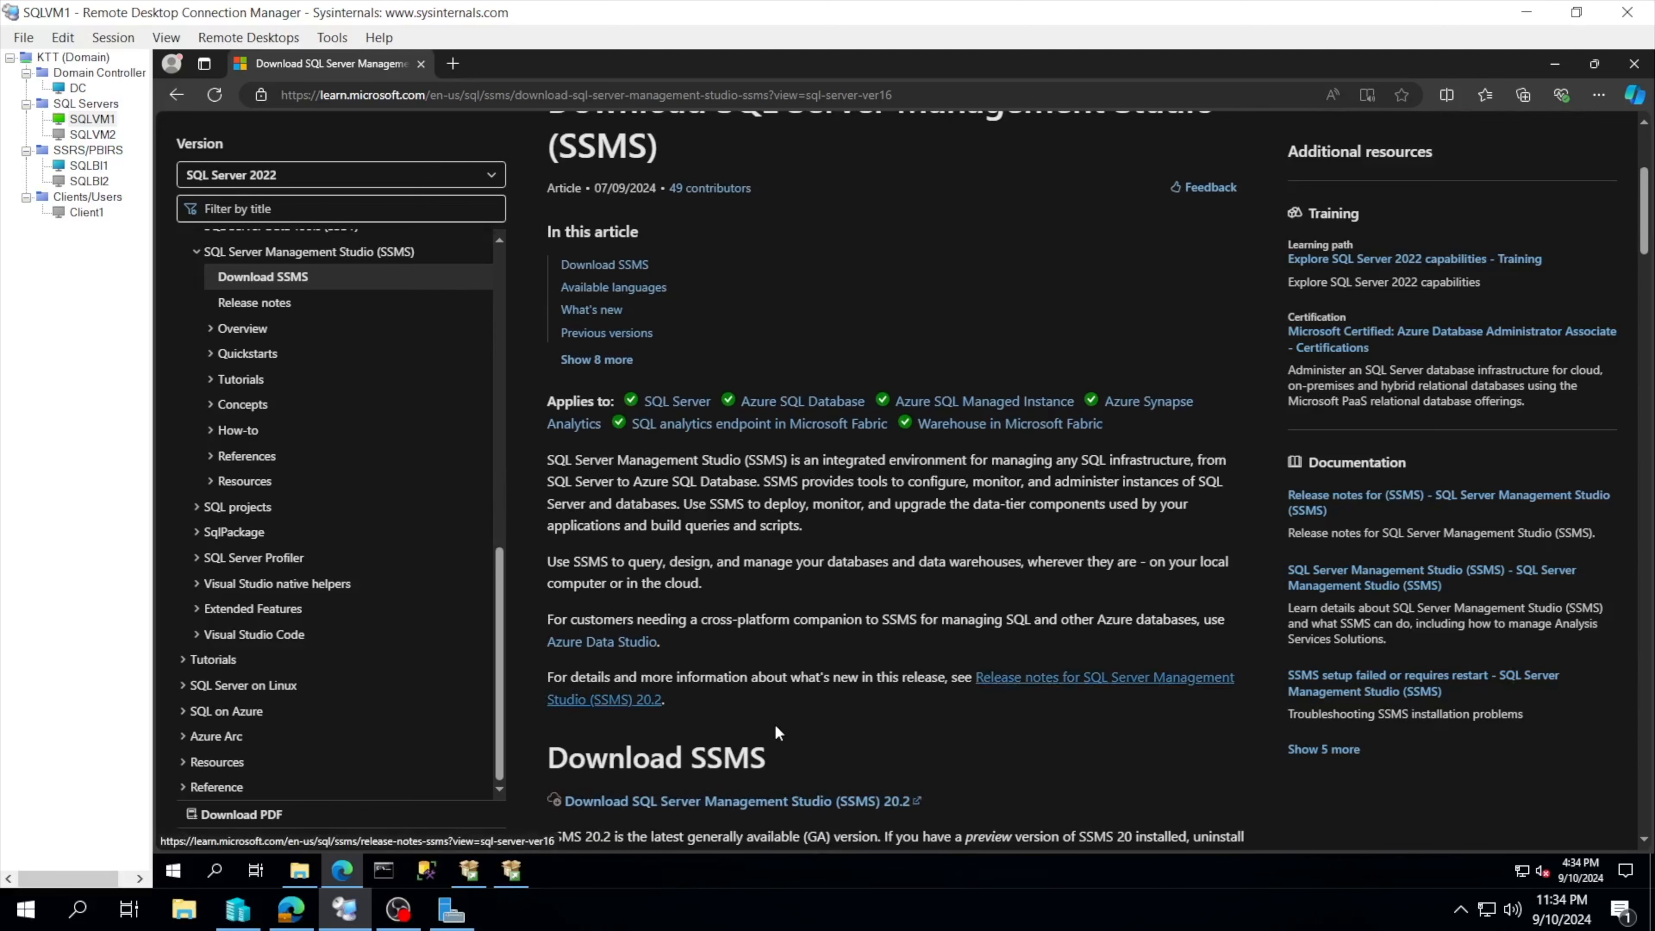
scroll(750, 724, down, 2)
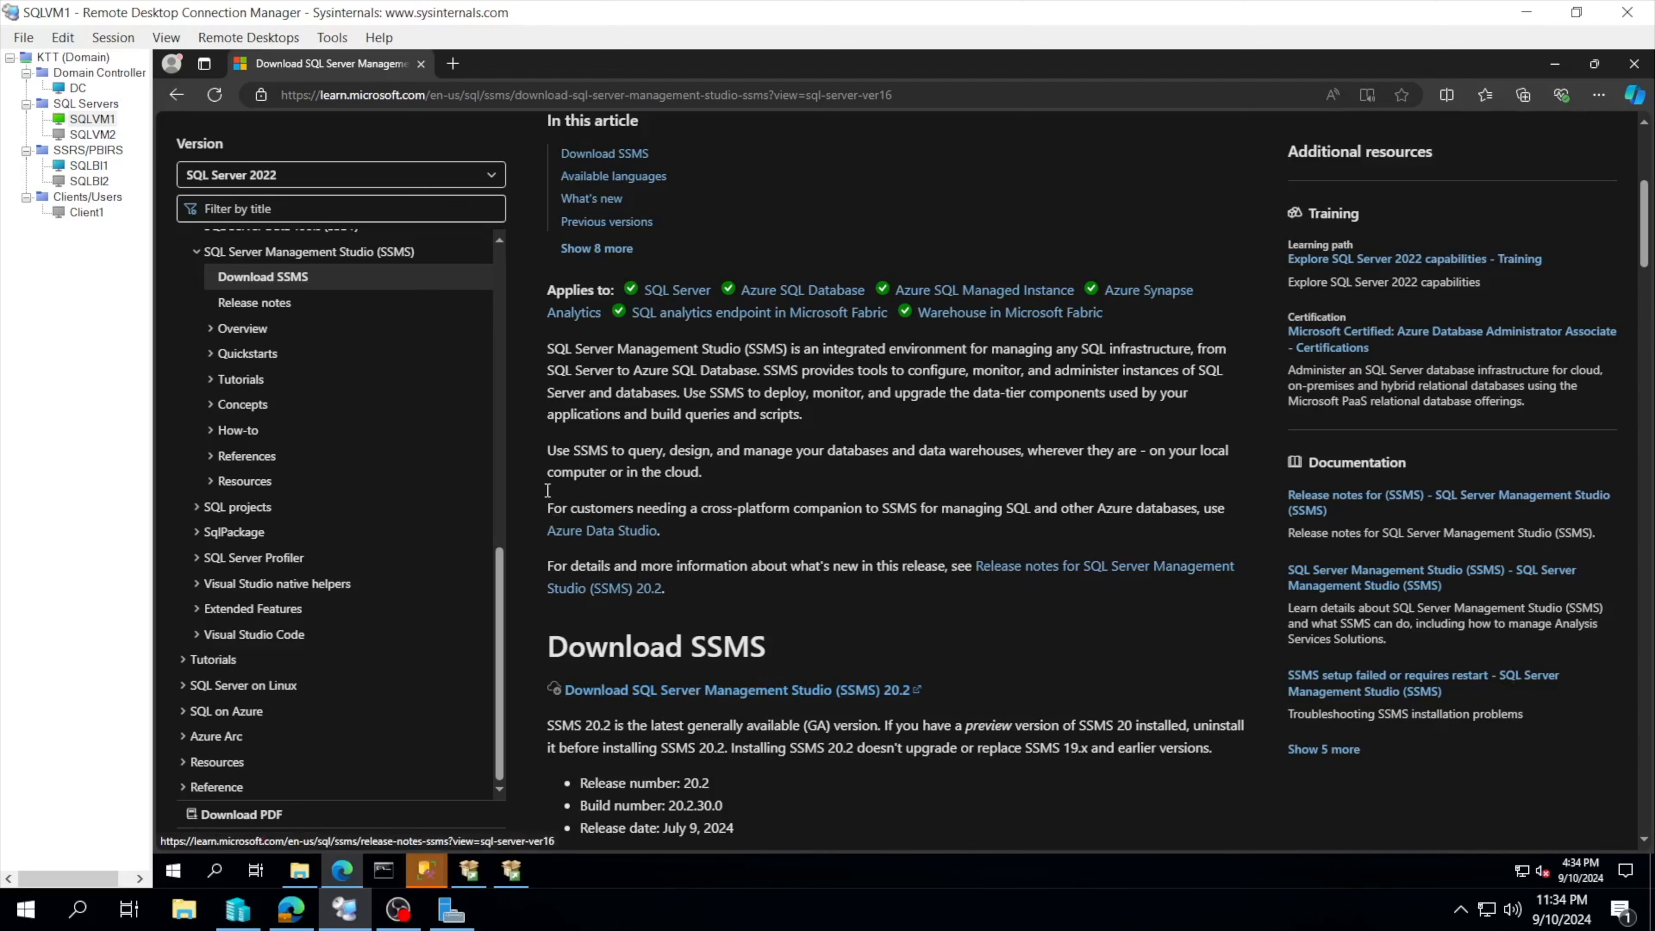
click(420, 62)
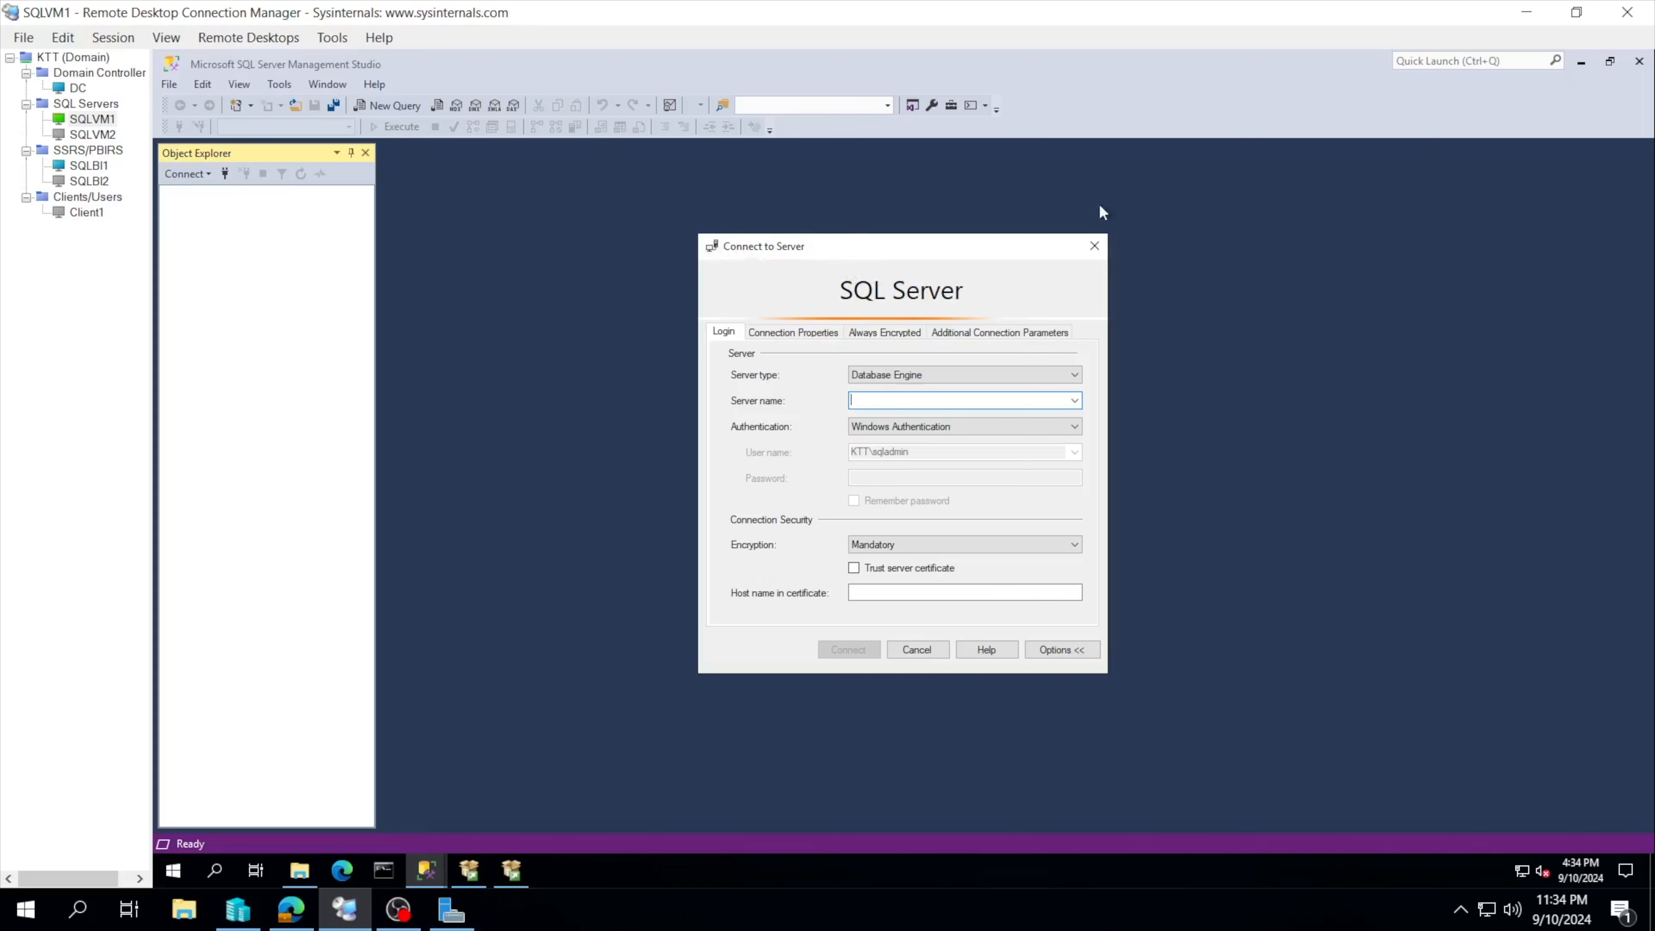
Step: Bring the setup progress window forward and nudge it back into place
click(512, 871)
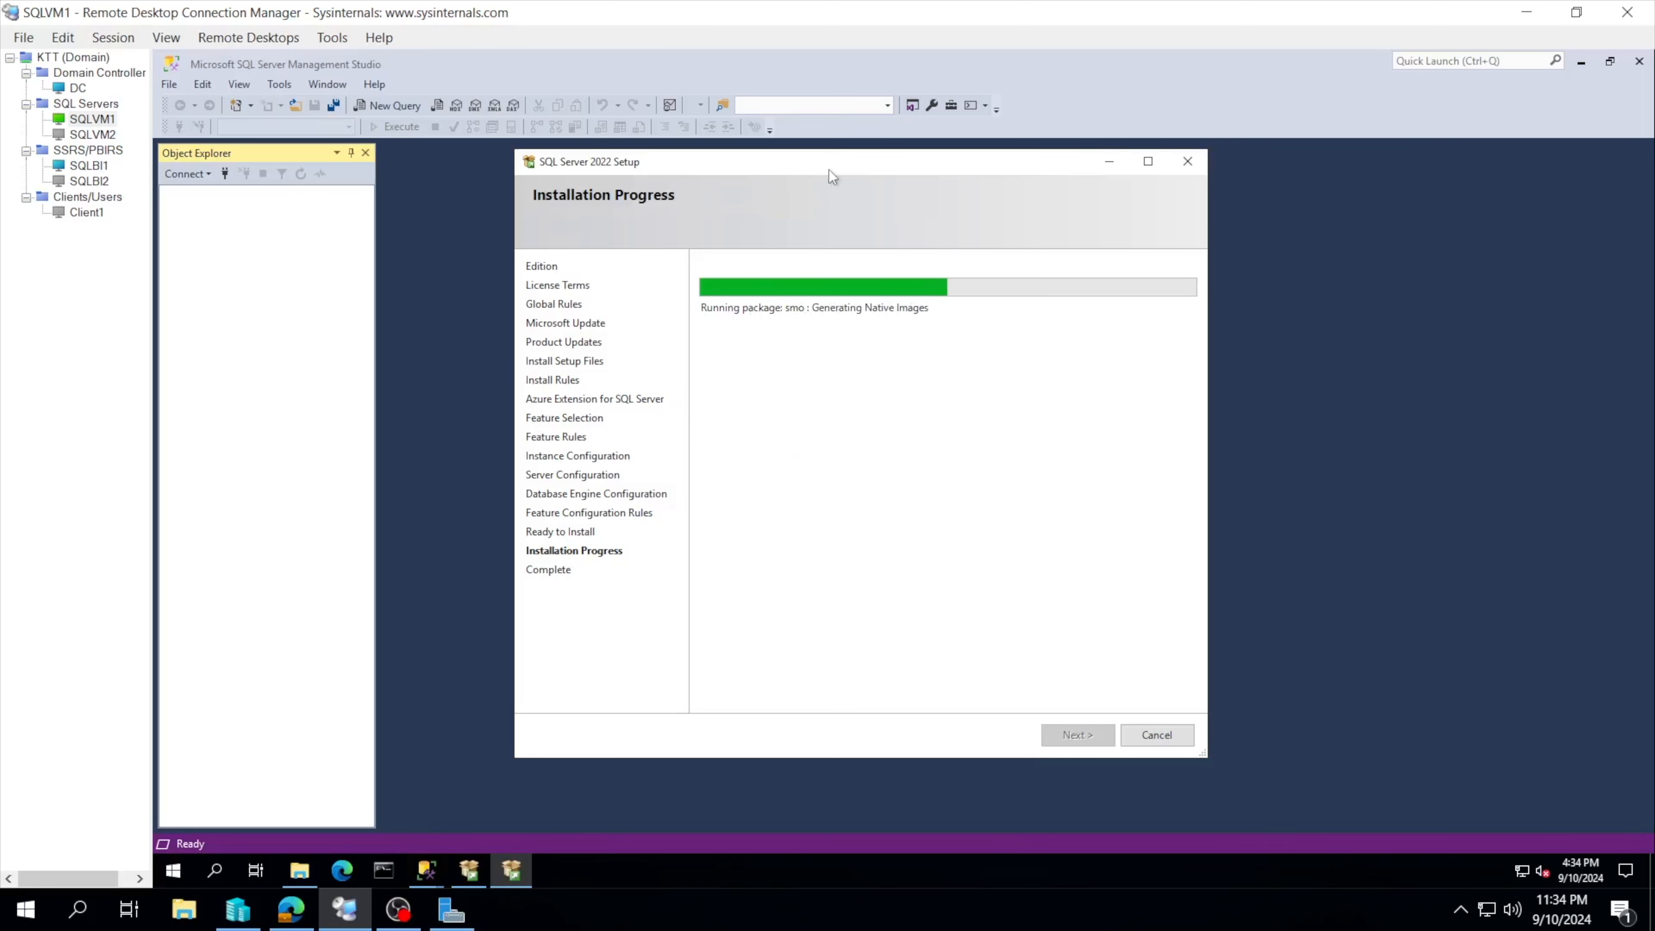
drag(828, 170, 822, 195)
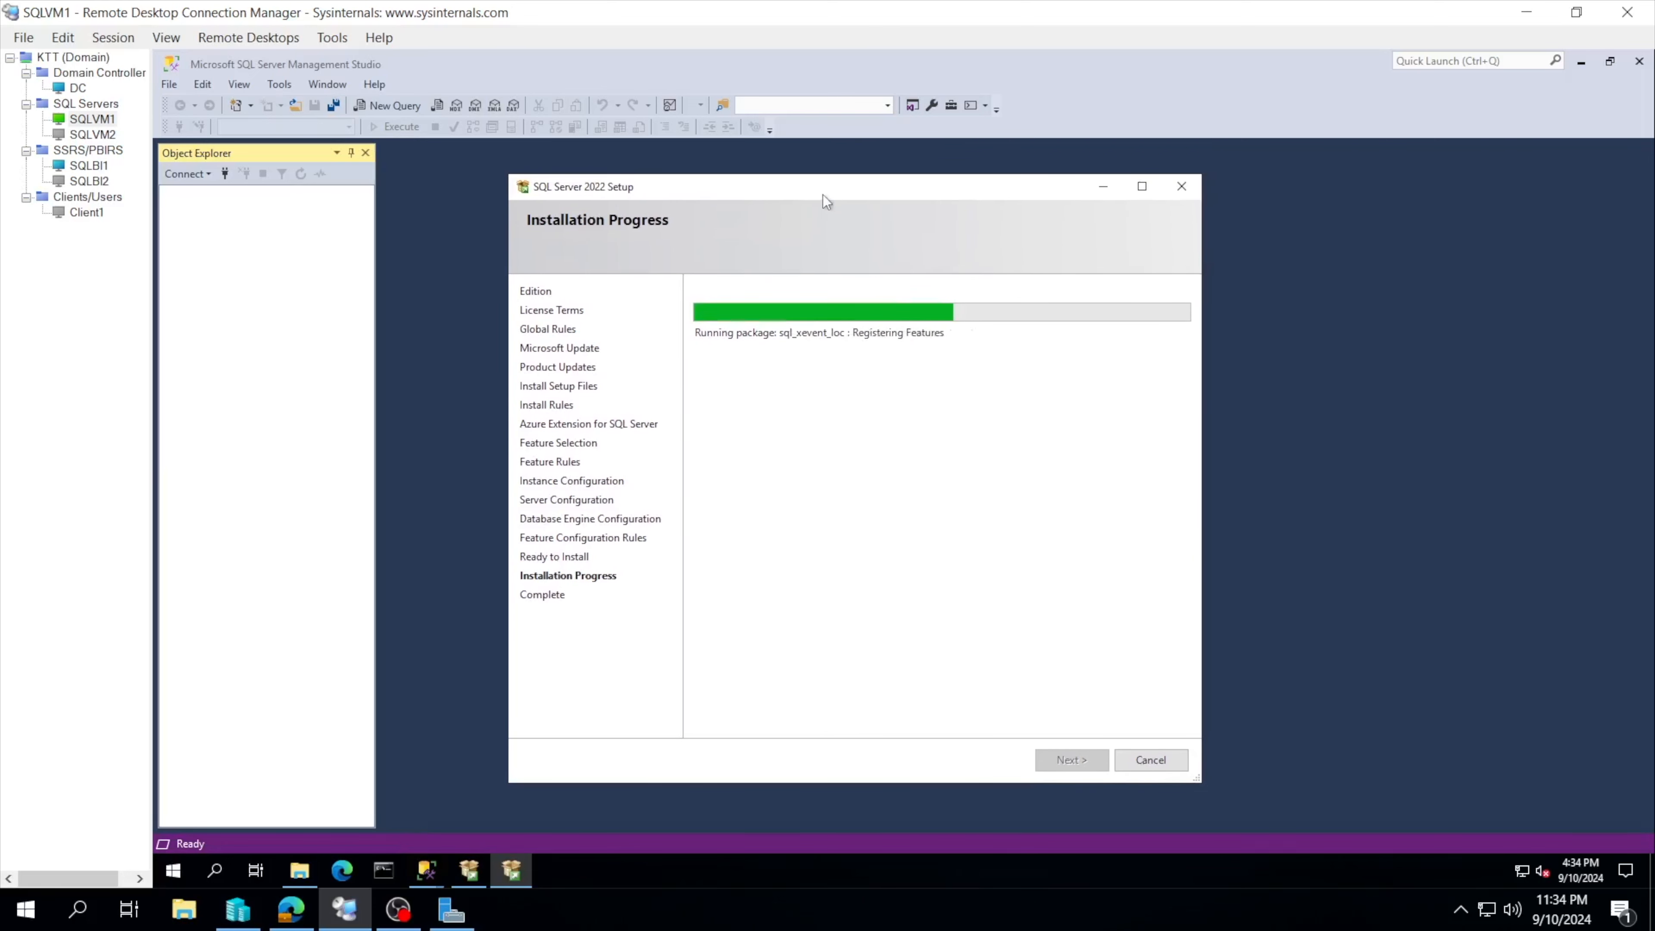
drag(824, 189, 825, 175)
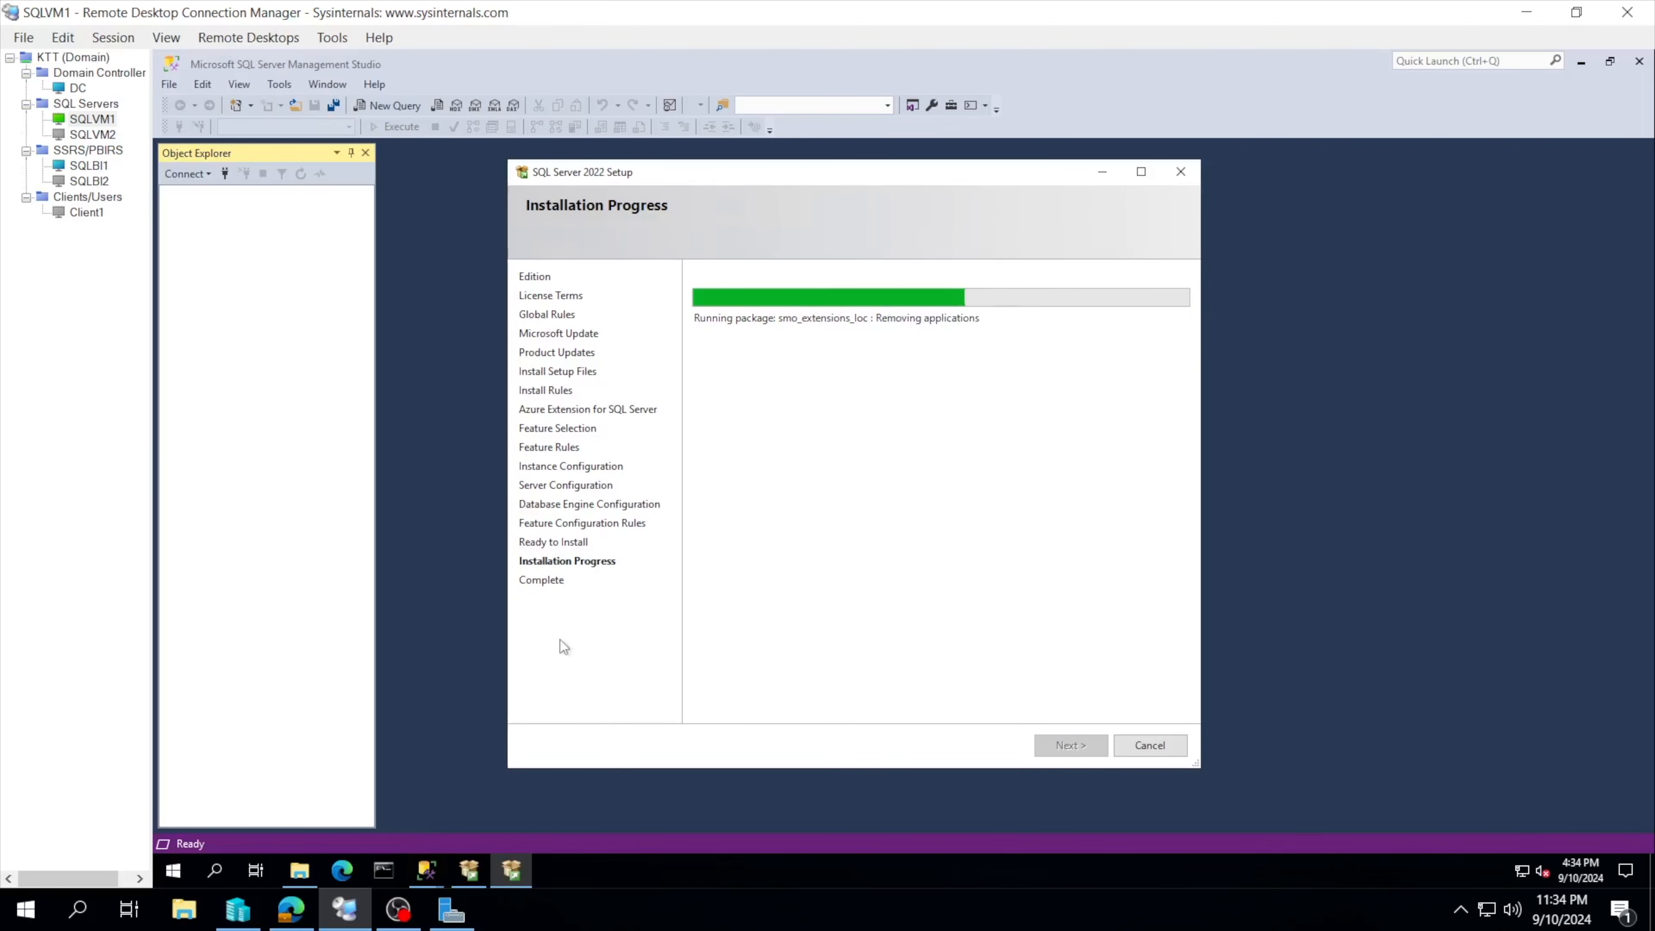
Step: Return to Management Studio, dismiss Connect to Server, and close SSMS
click(428, 873)
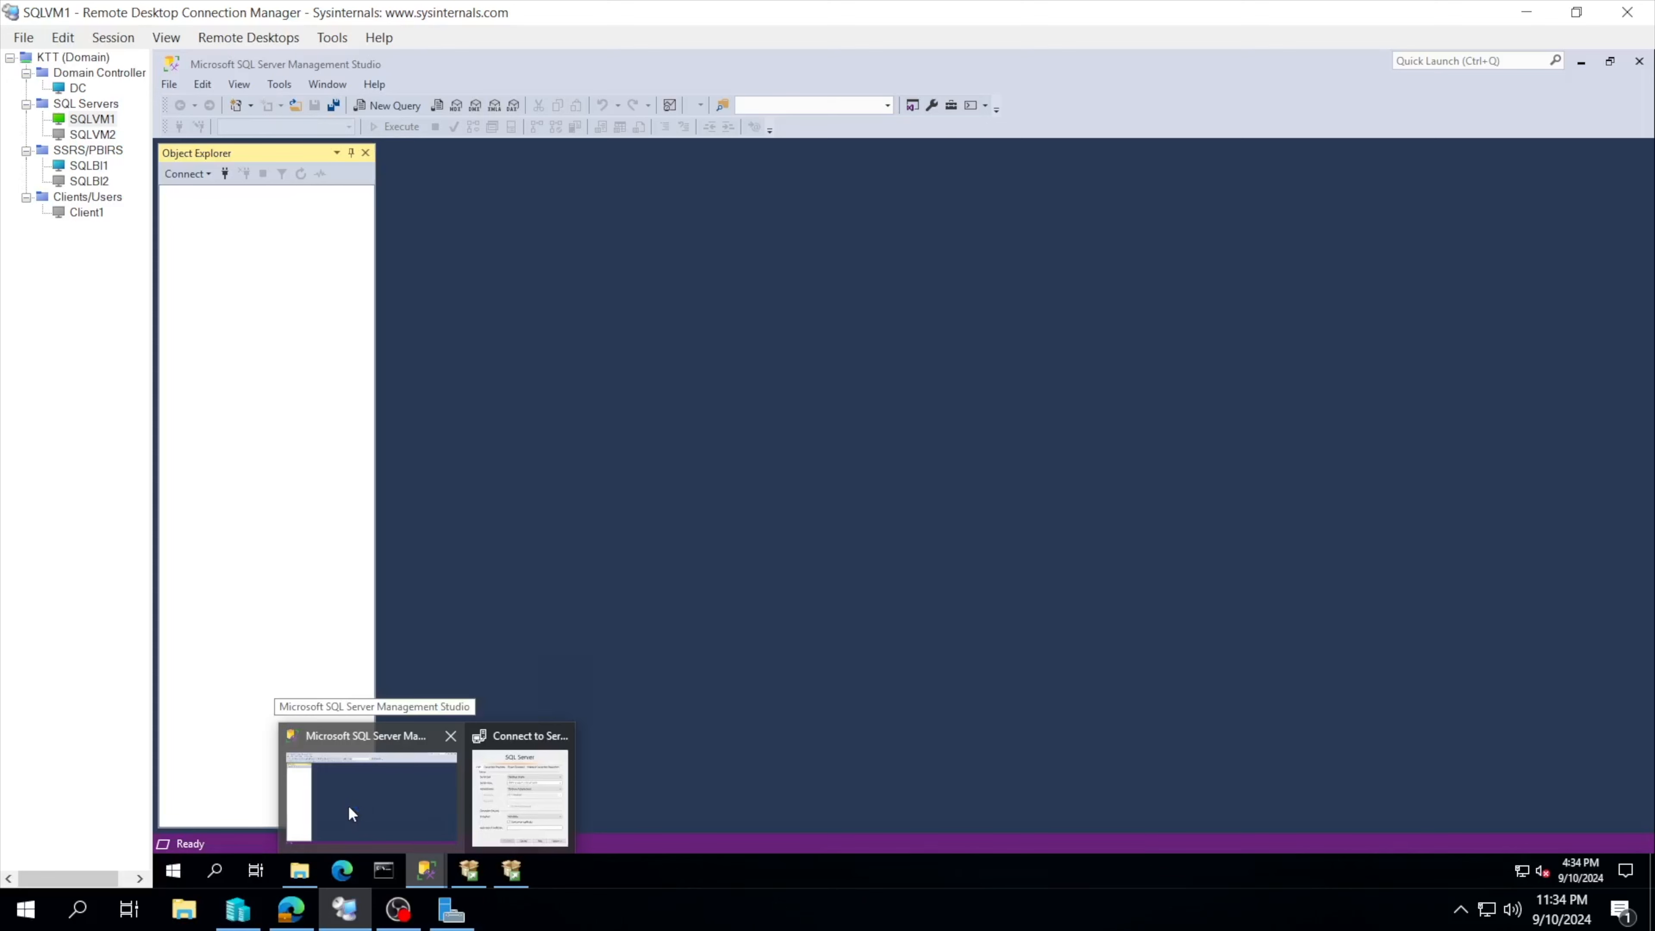
click(349, 805)
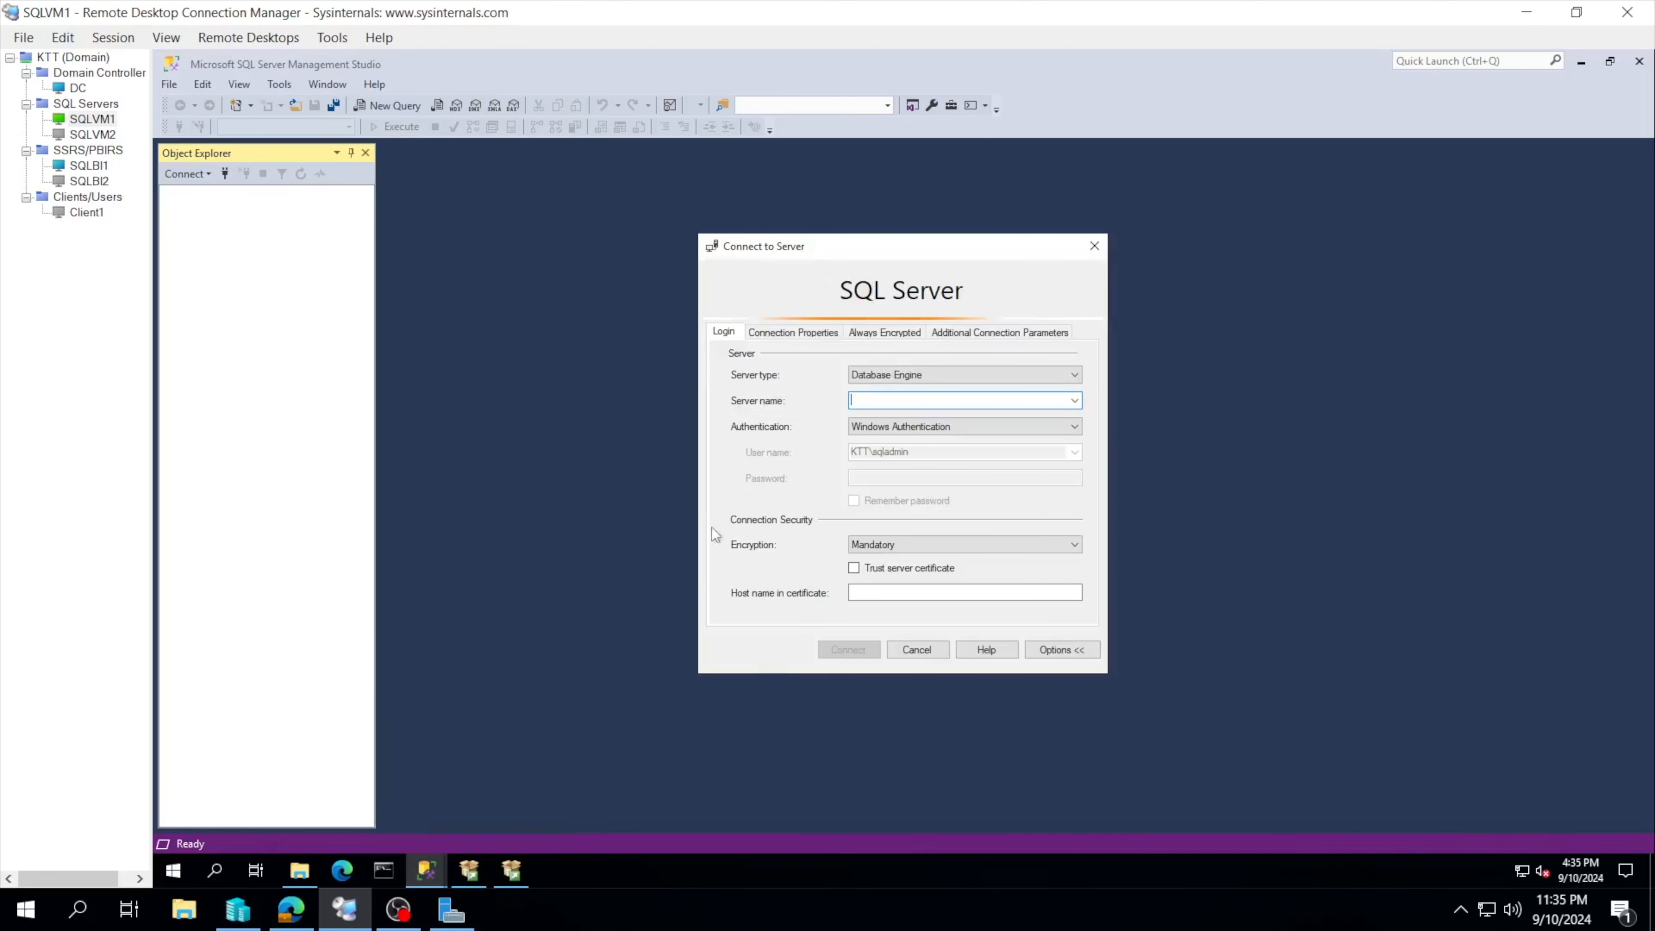
click(1094, 246)
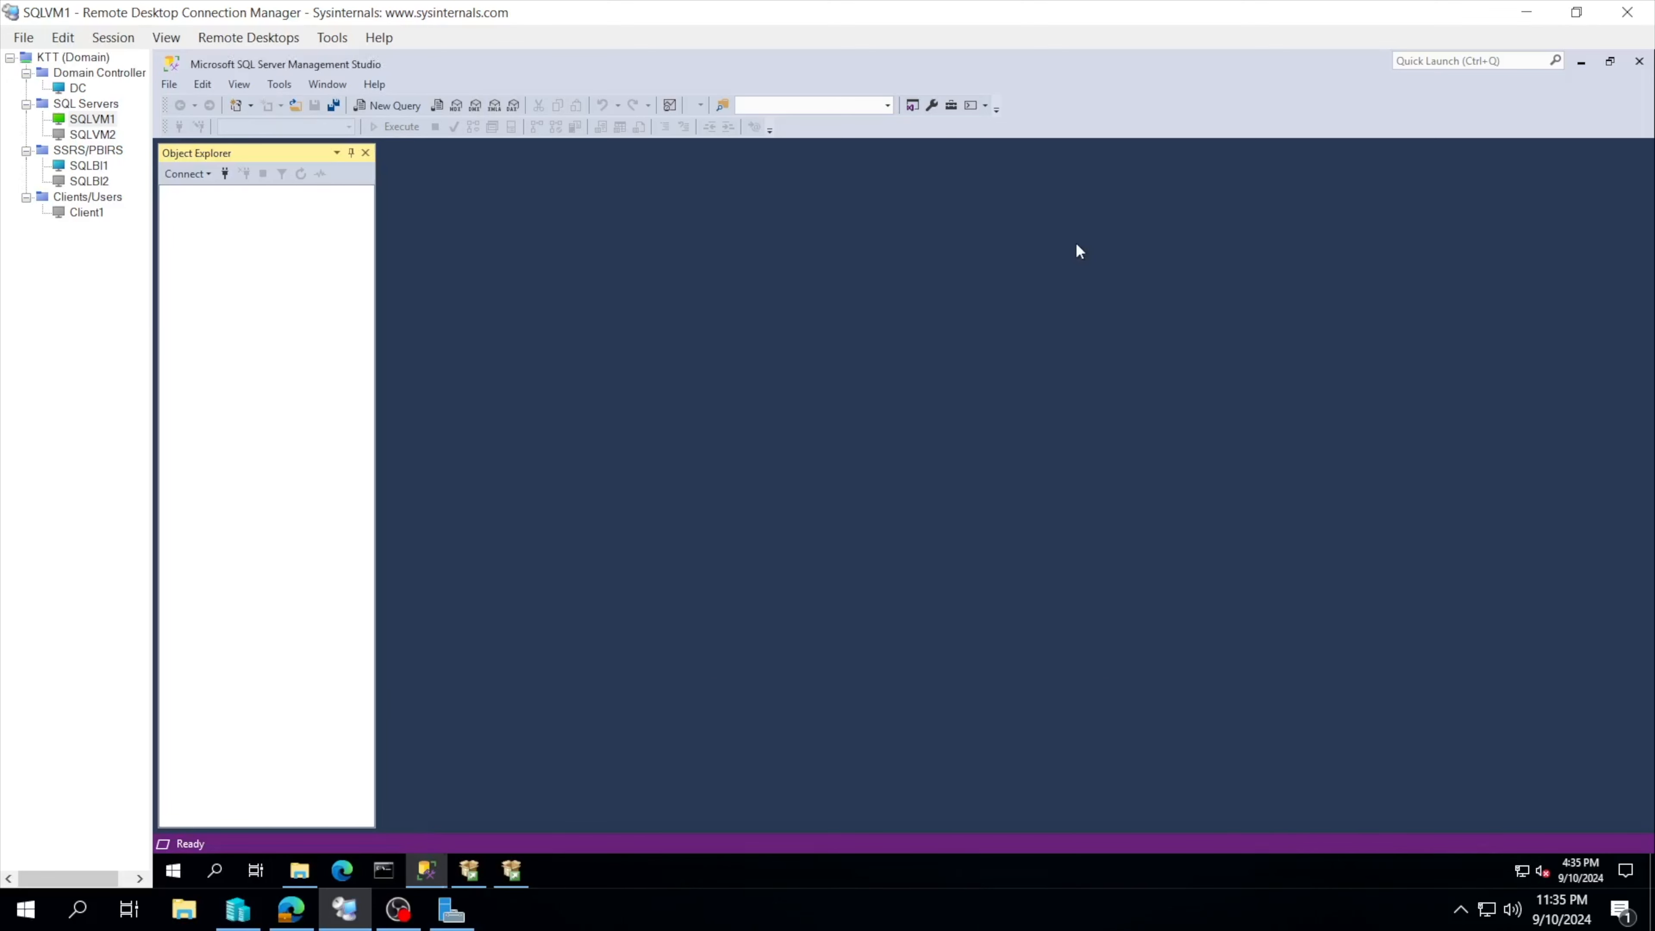
click(1634, 63)
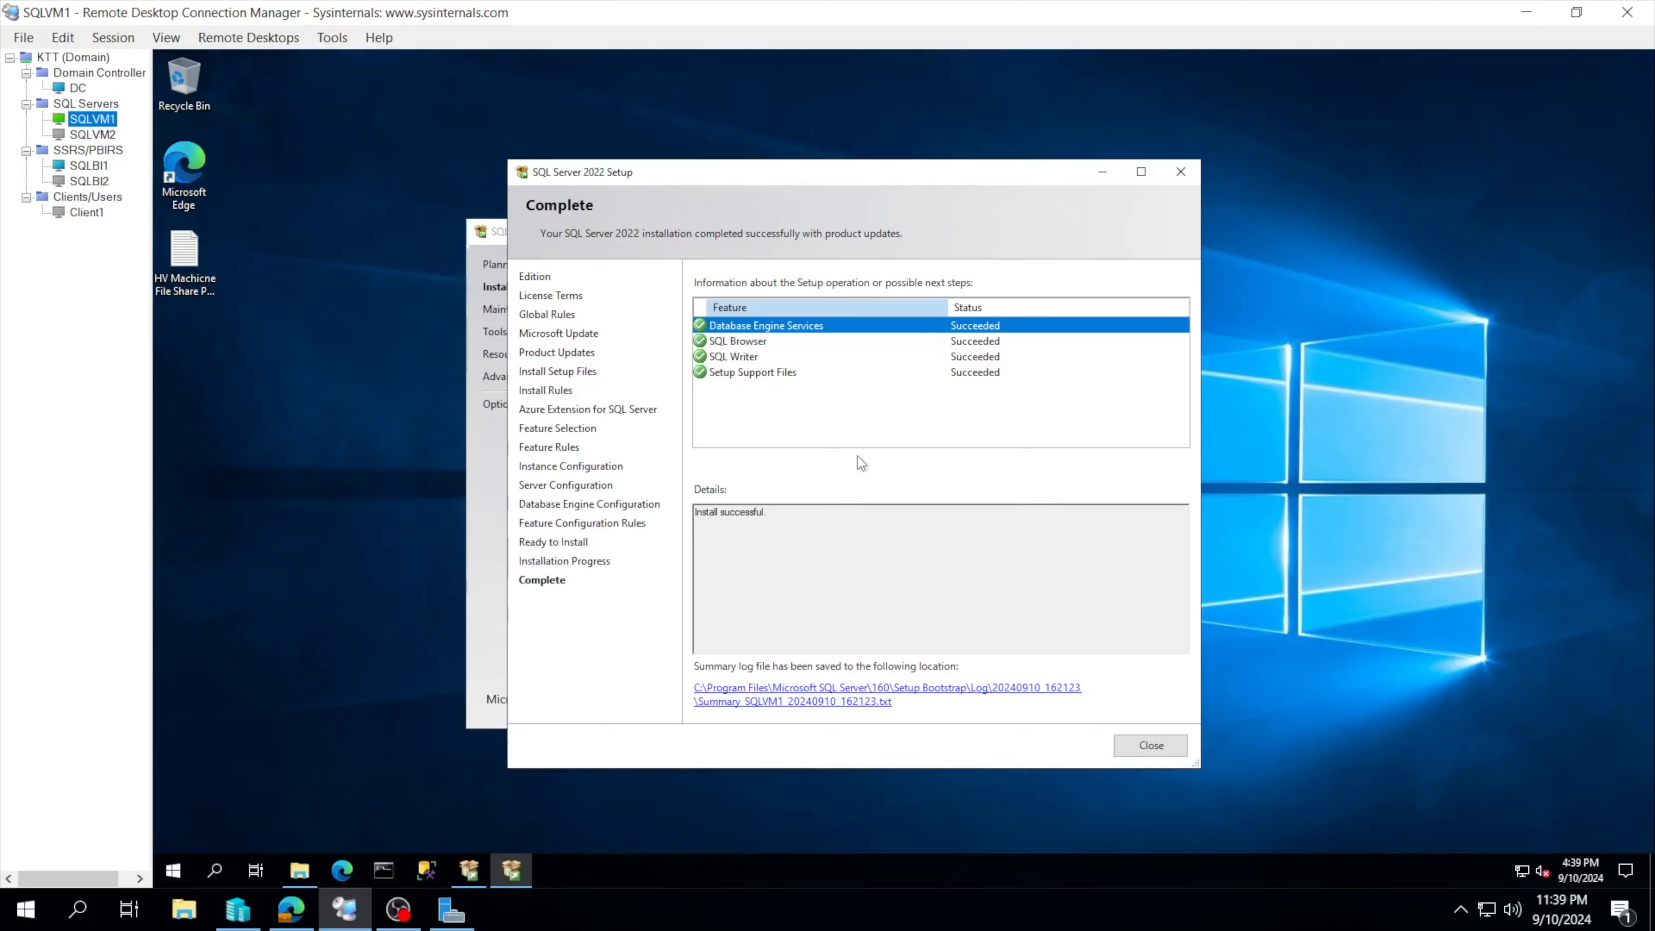
Step: Check the SQL Browser result, then close the finished setup wizard and Installation Center
click(768, 341)
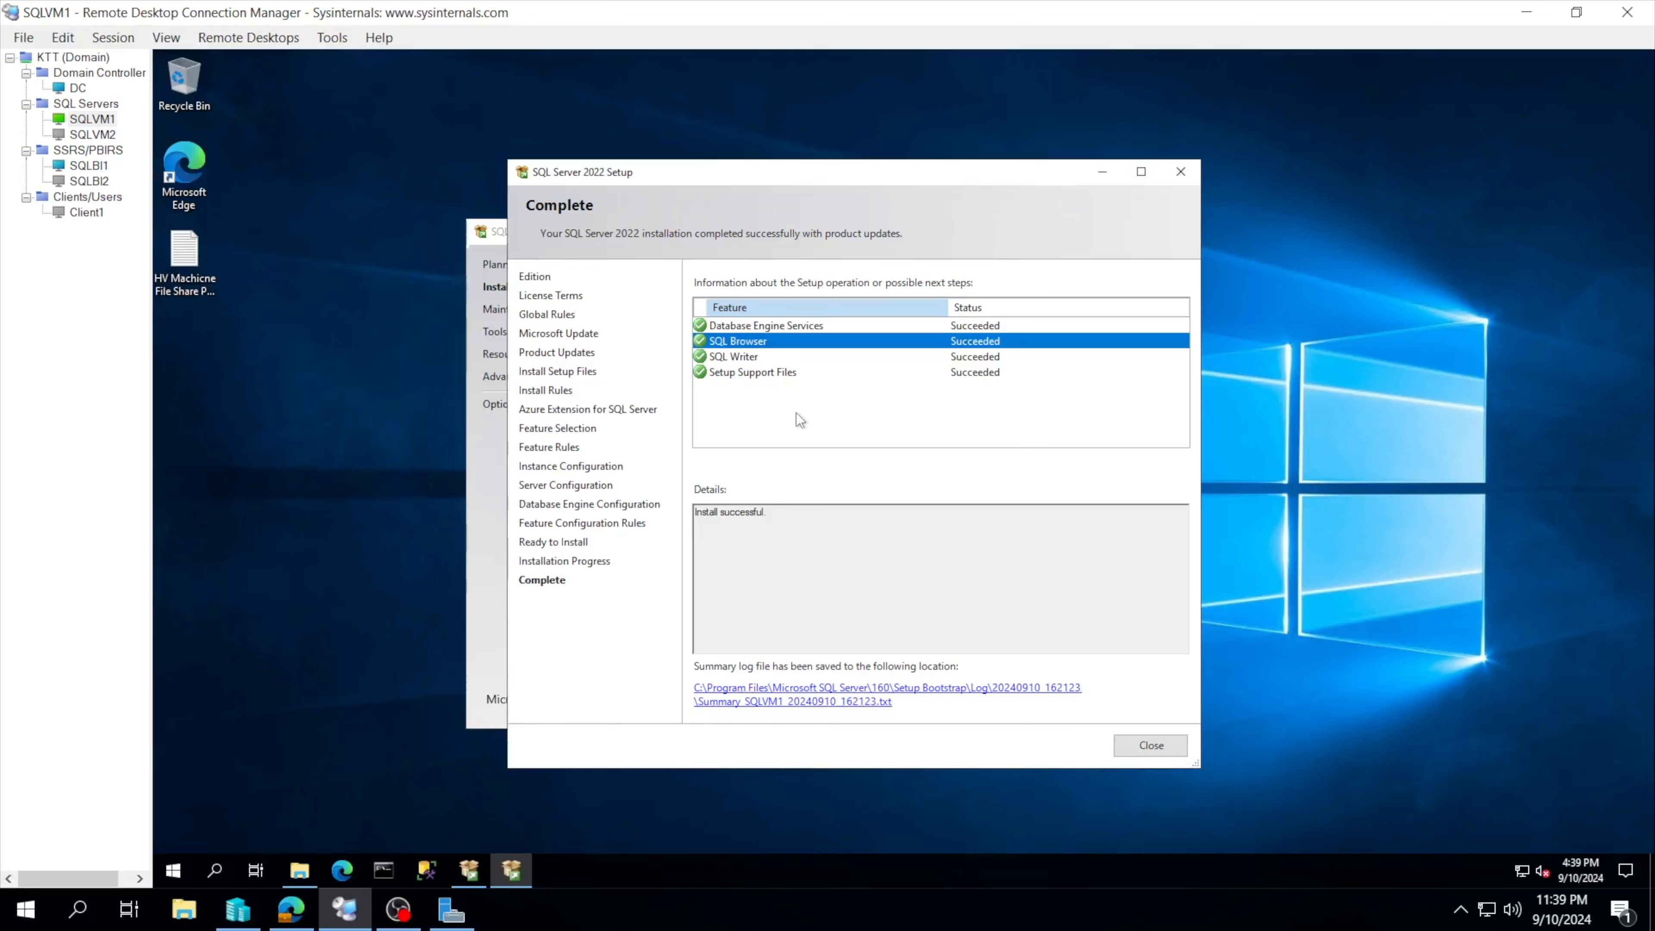
click(1149, 745)
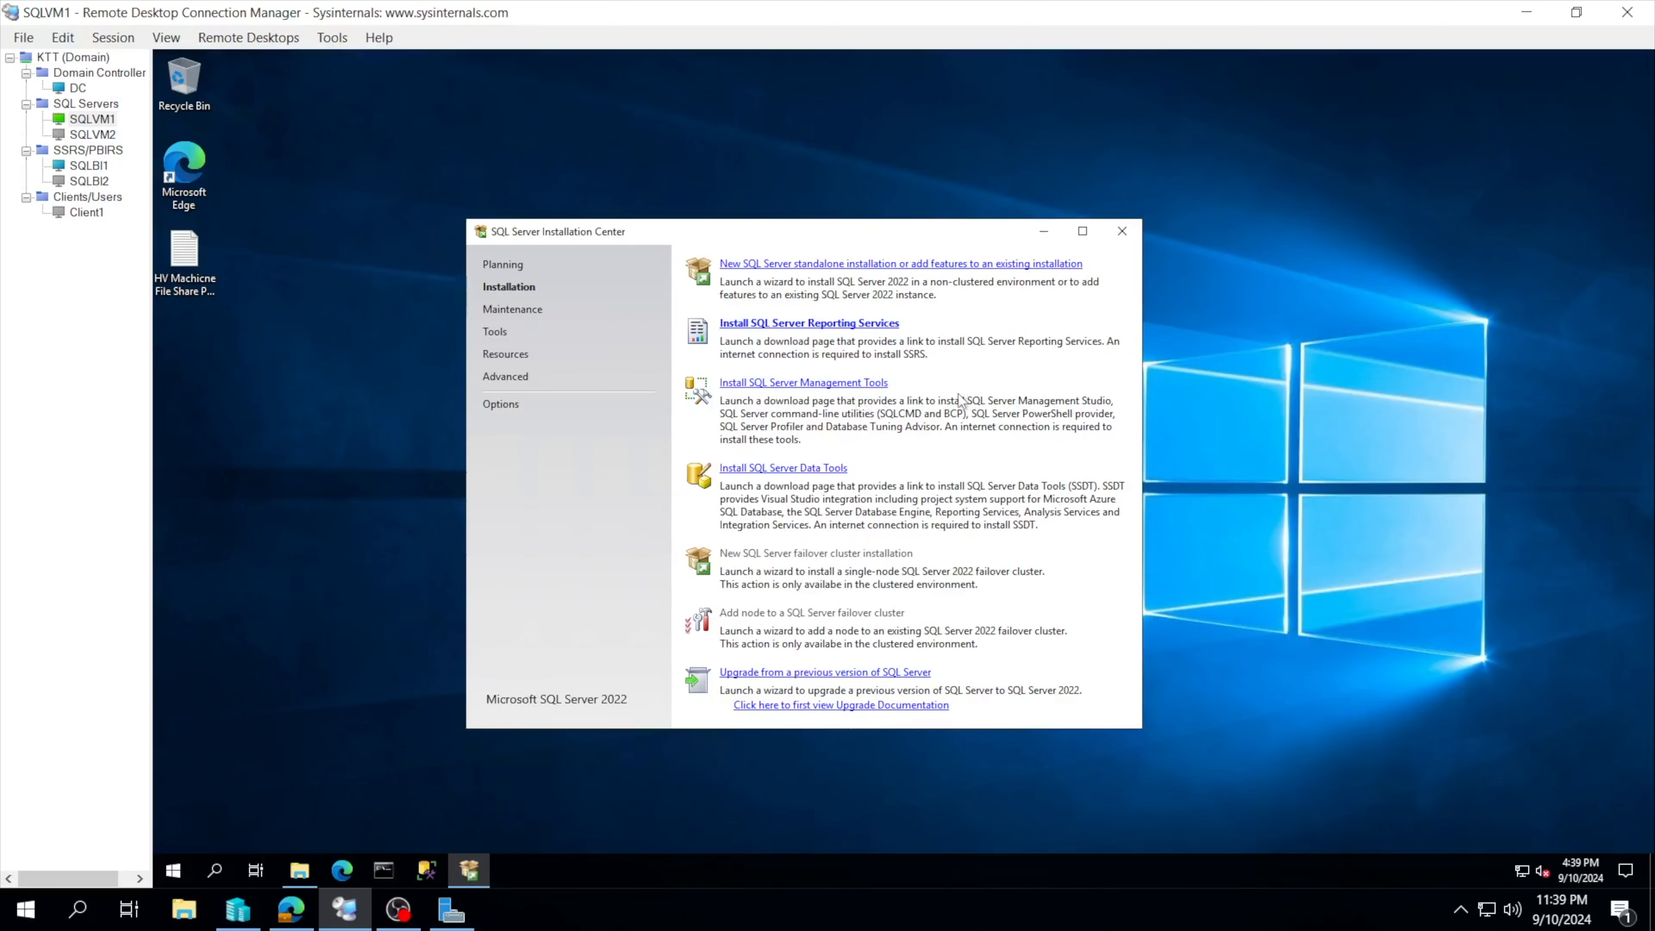
click(781, 263)
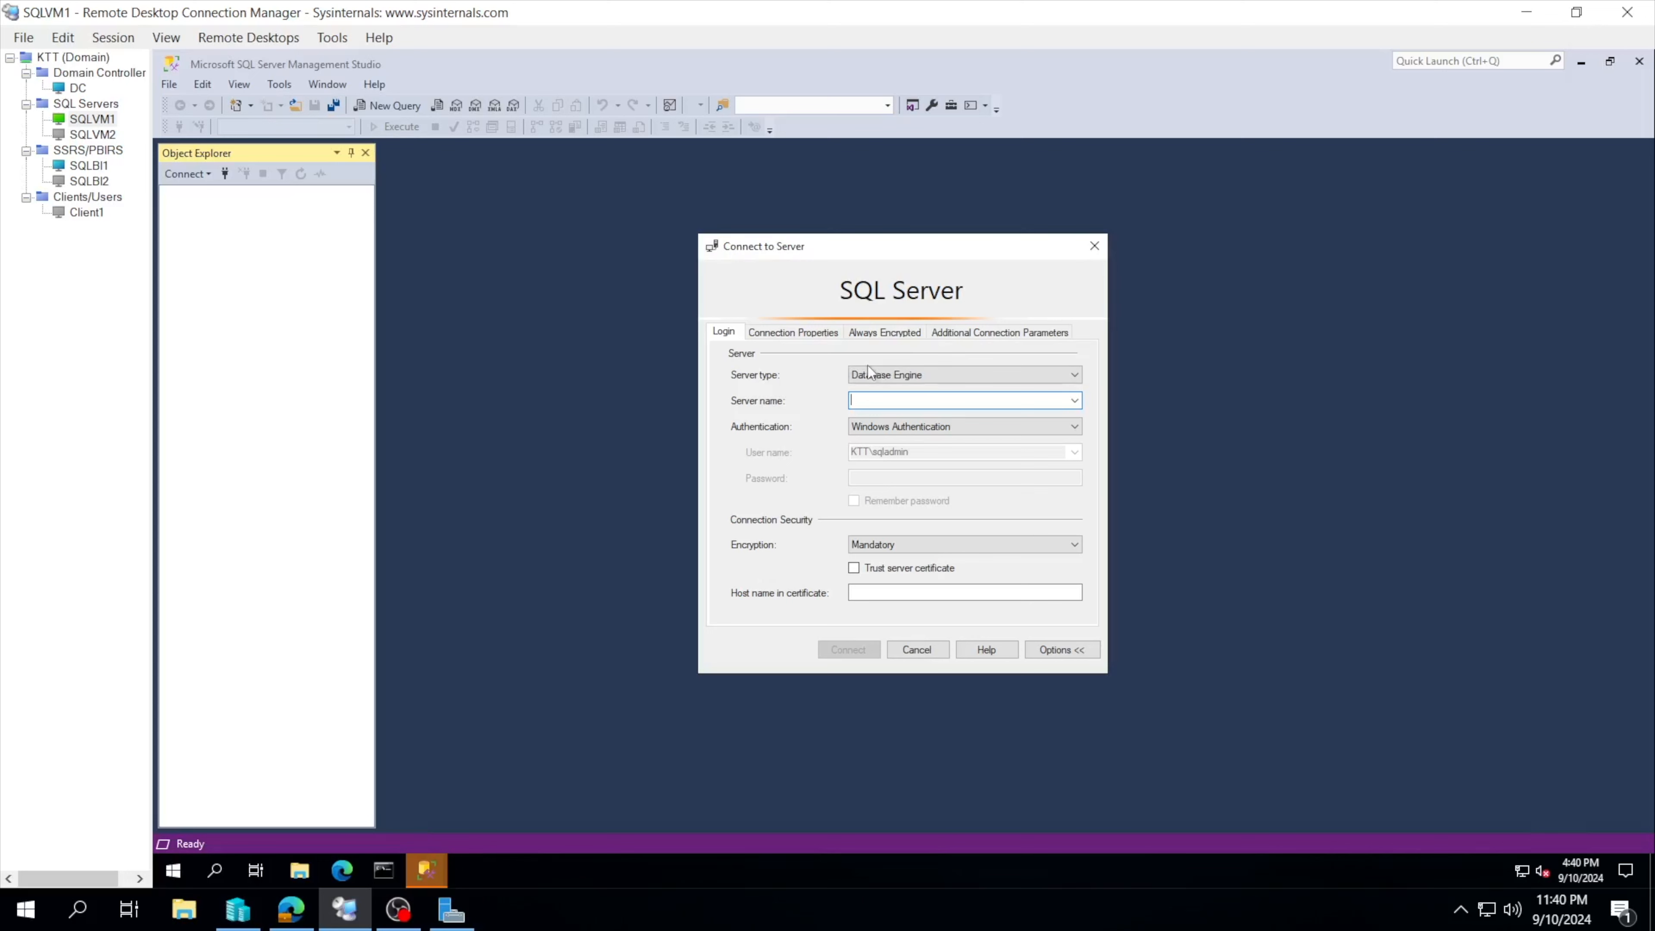
Step: Connect to Database Engine server SQLDB with Trust server certificate ticked
click(881, 375)
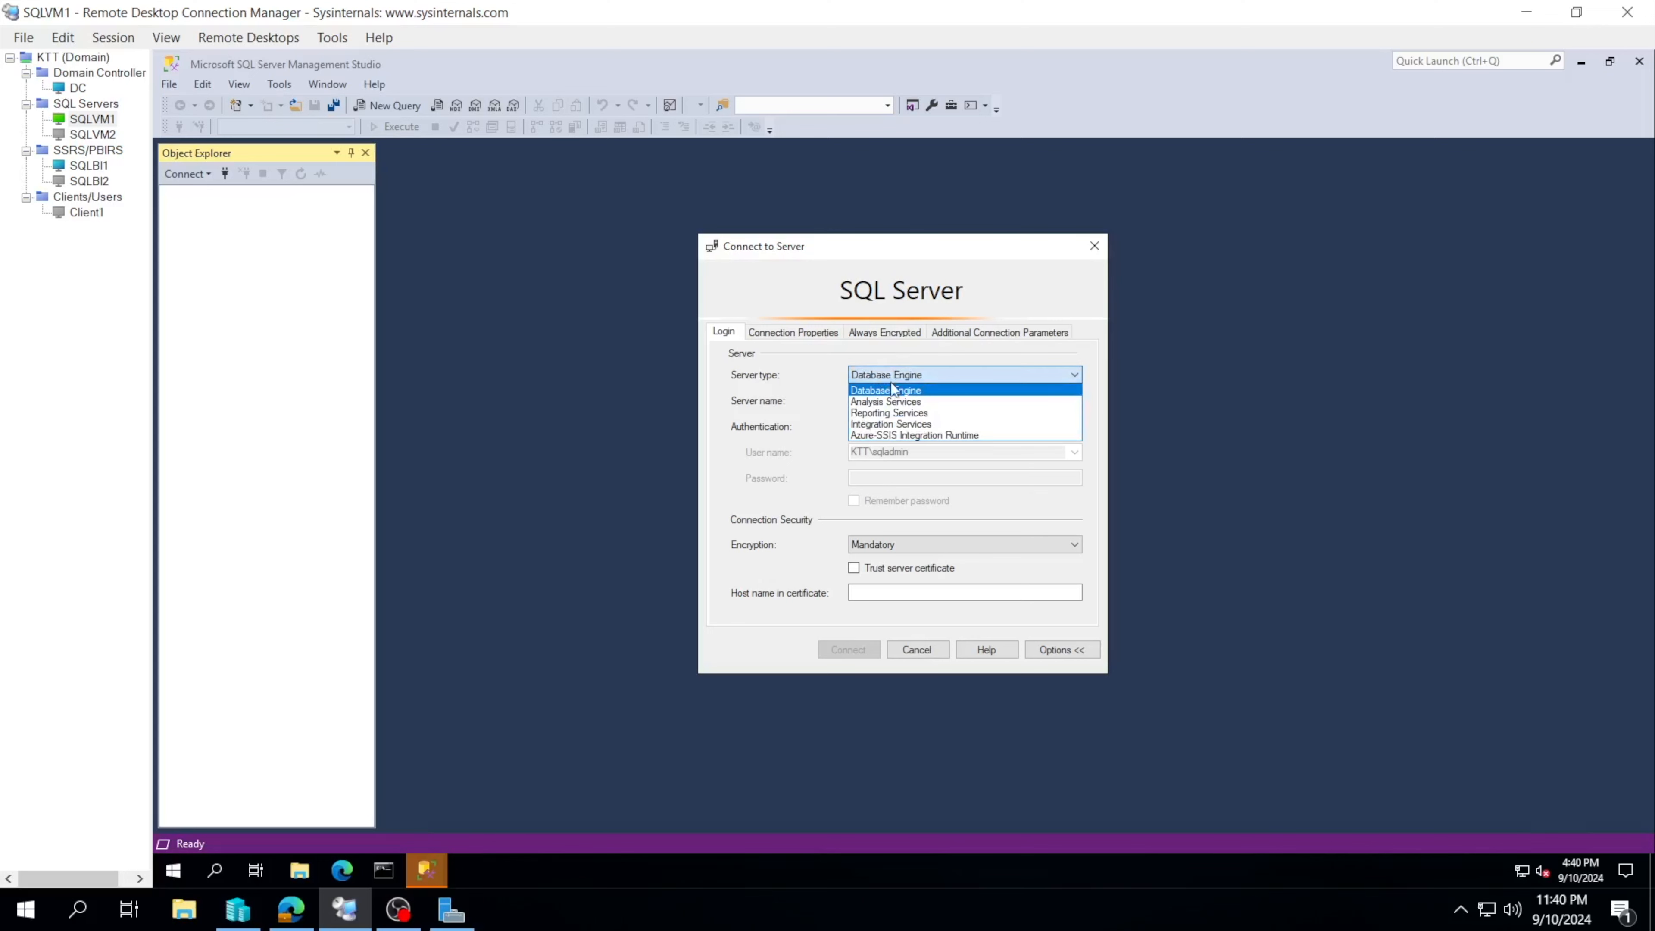
click(891, 388)
click(885, 375)
click(893, 391)
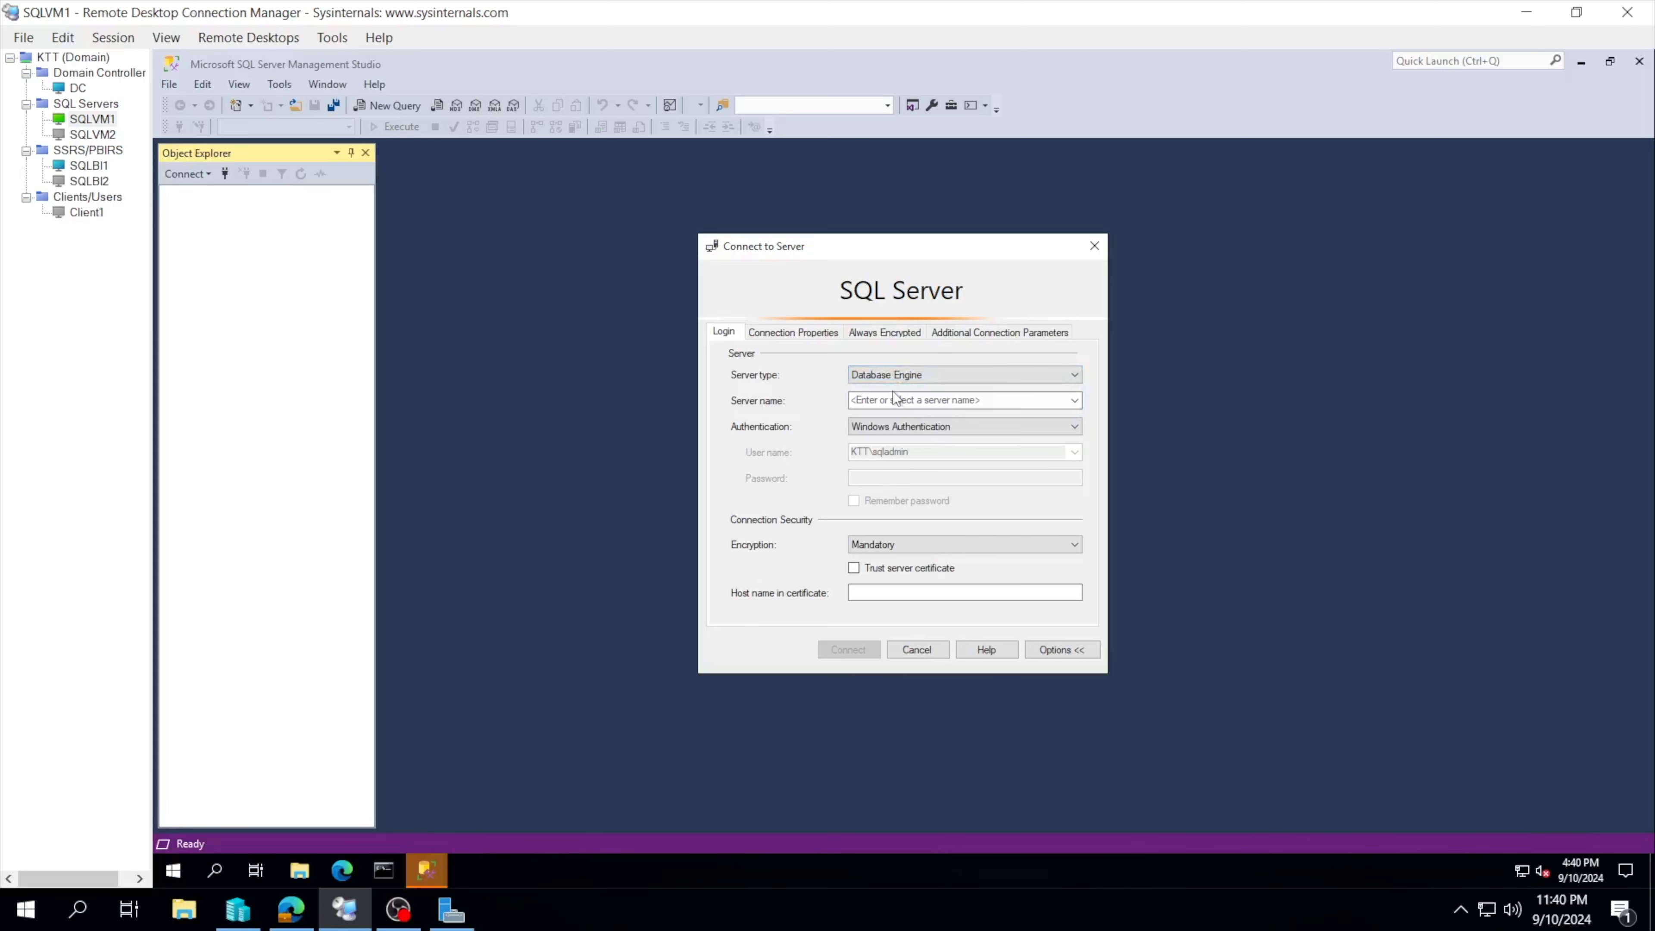
click(889, 398)
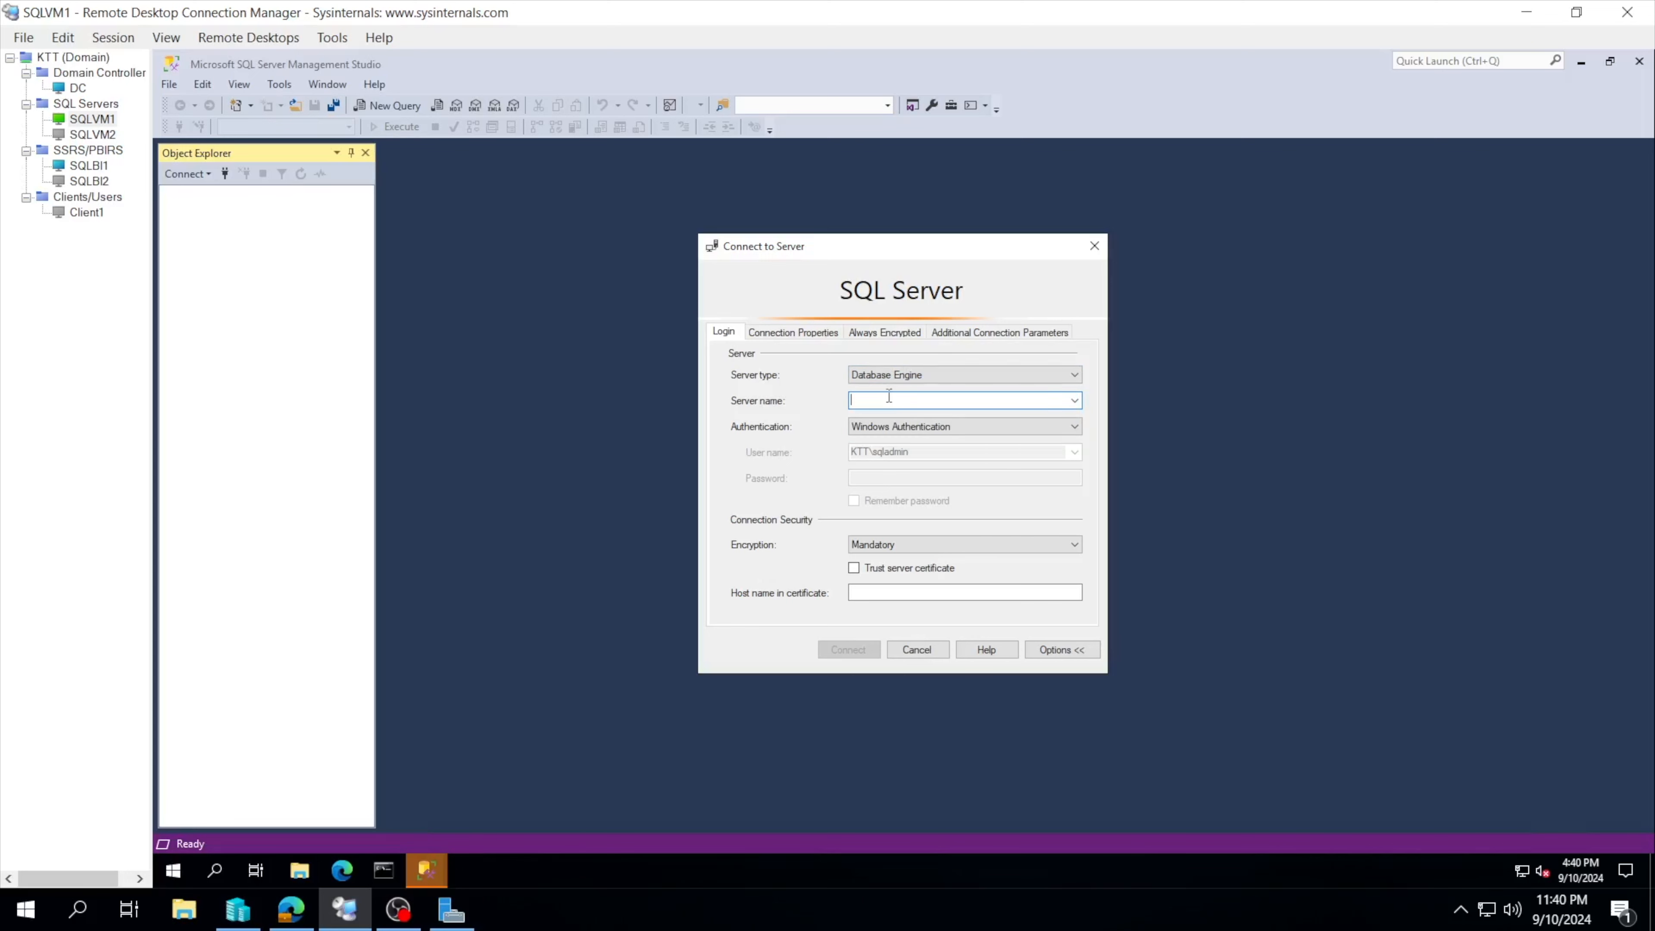
text(sql)
key(BackSpace)
key(BackSpace)
key(BackSpace)
text(SQLDB)
click(853, 567)
click(848, 647)
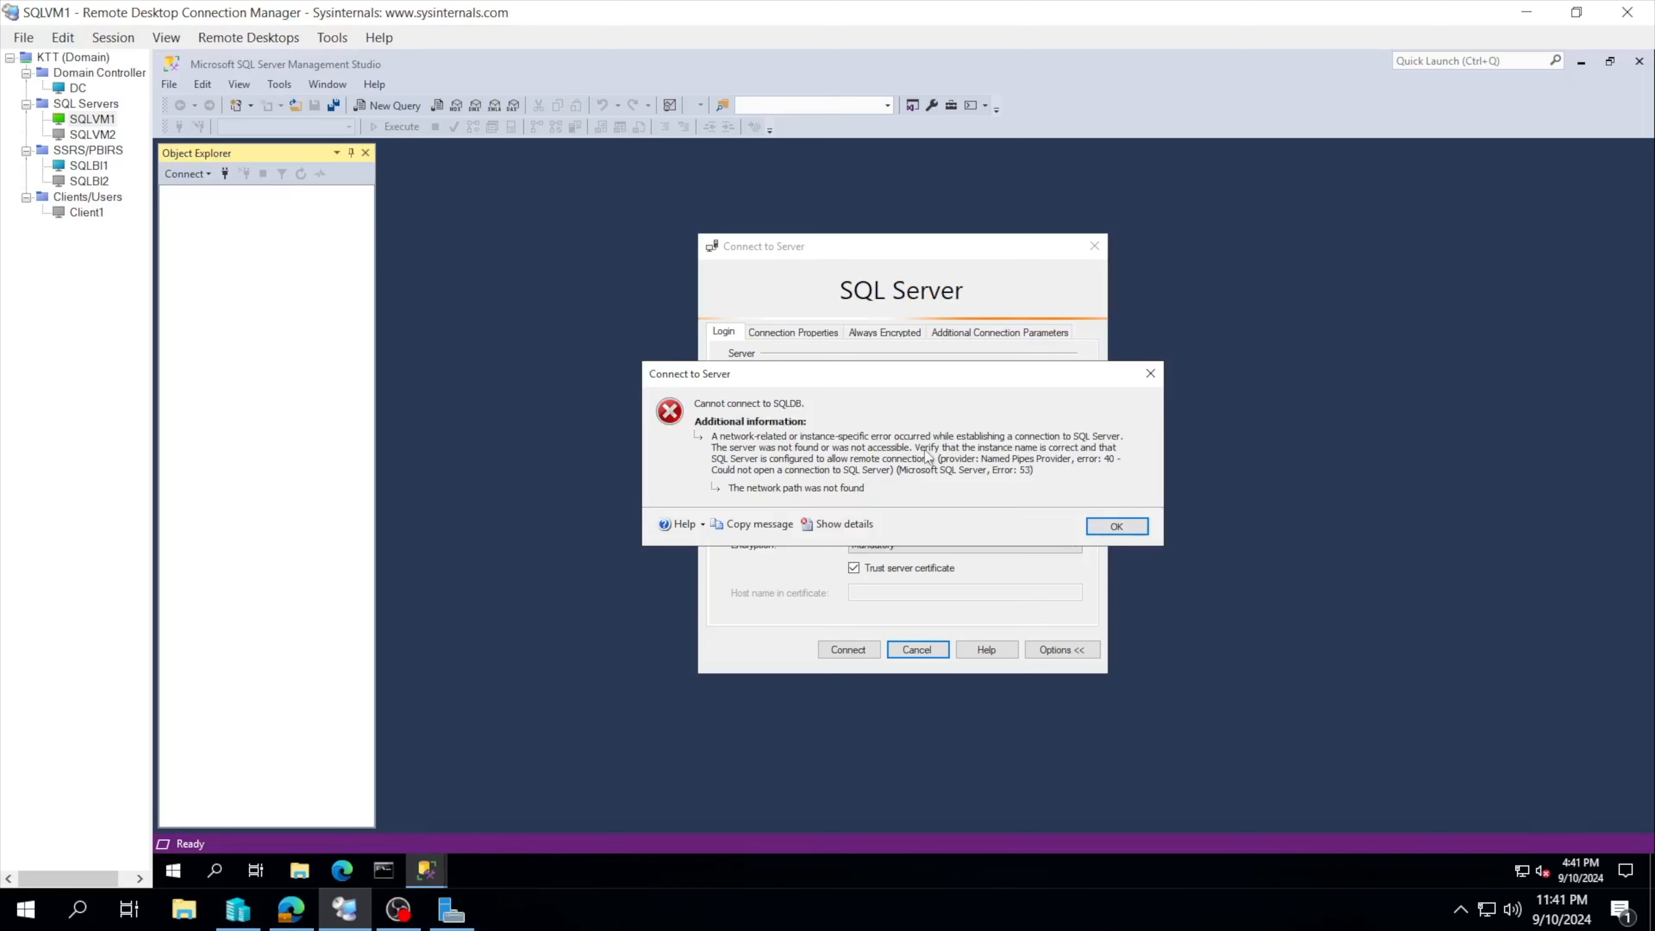
Step: Dismiss the connection error and inspect the server name field and its dropdown
click(1094, 527)
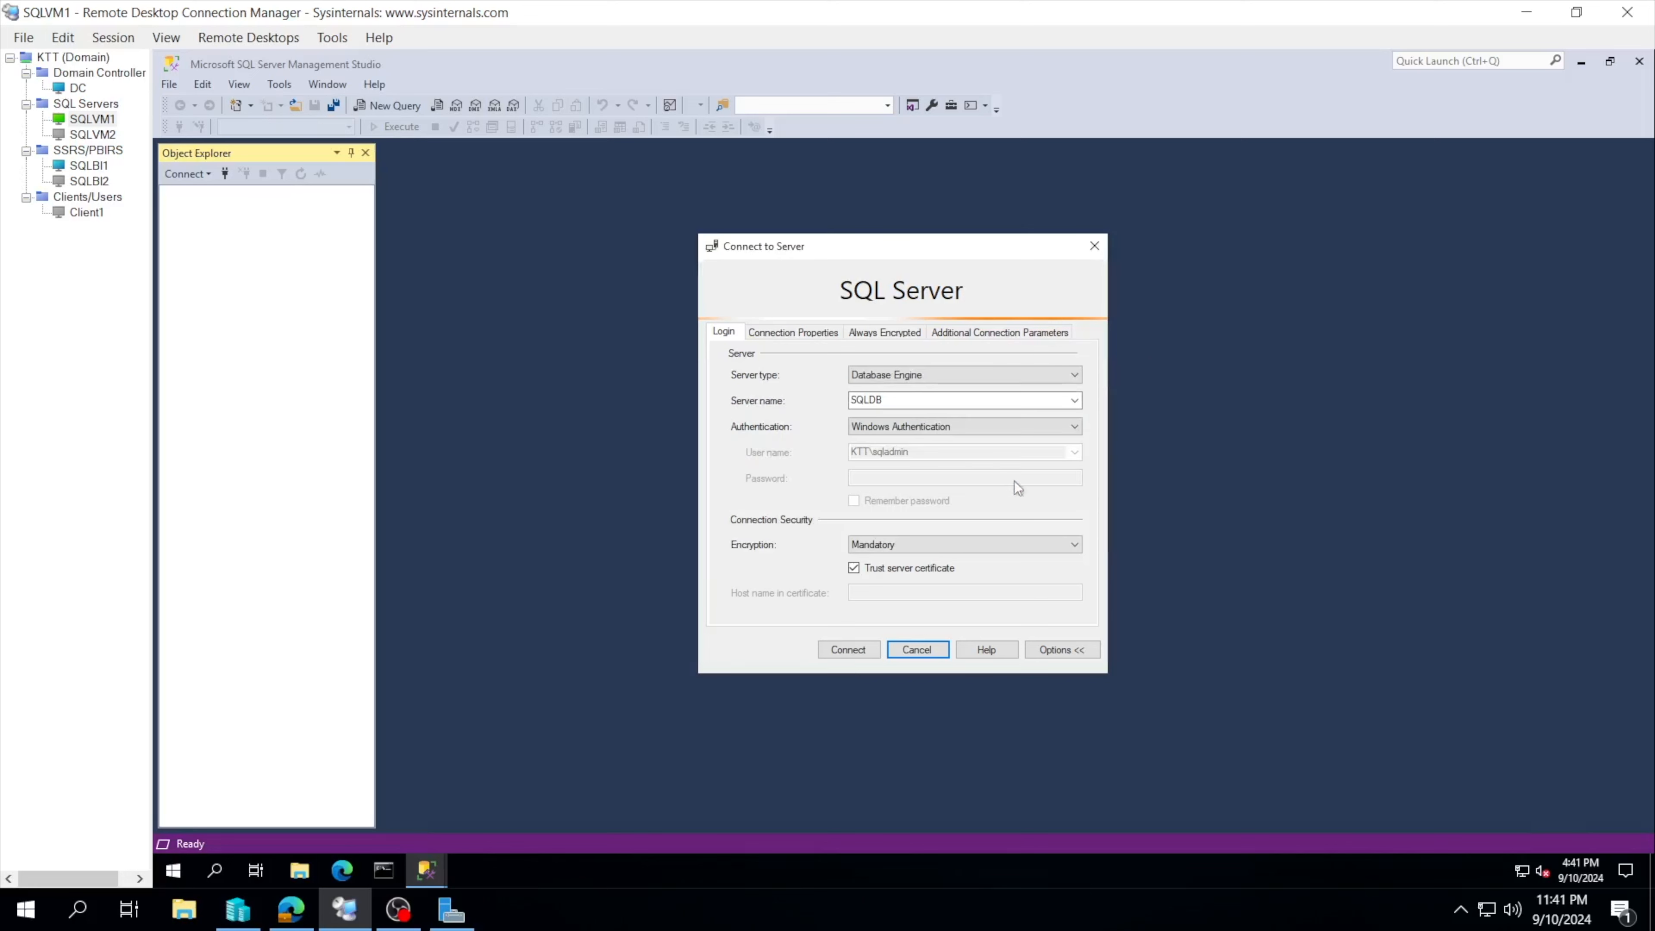
double_click(883, 399)
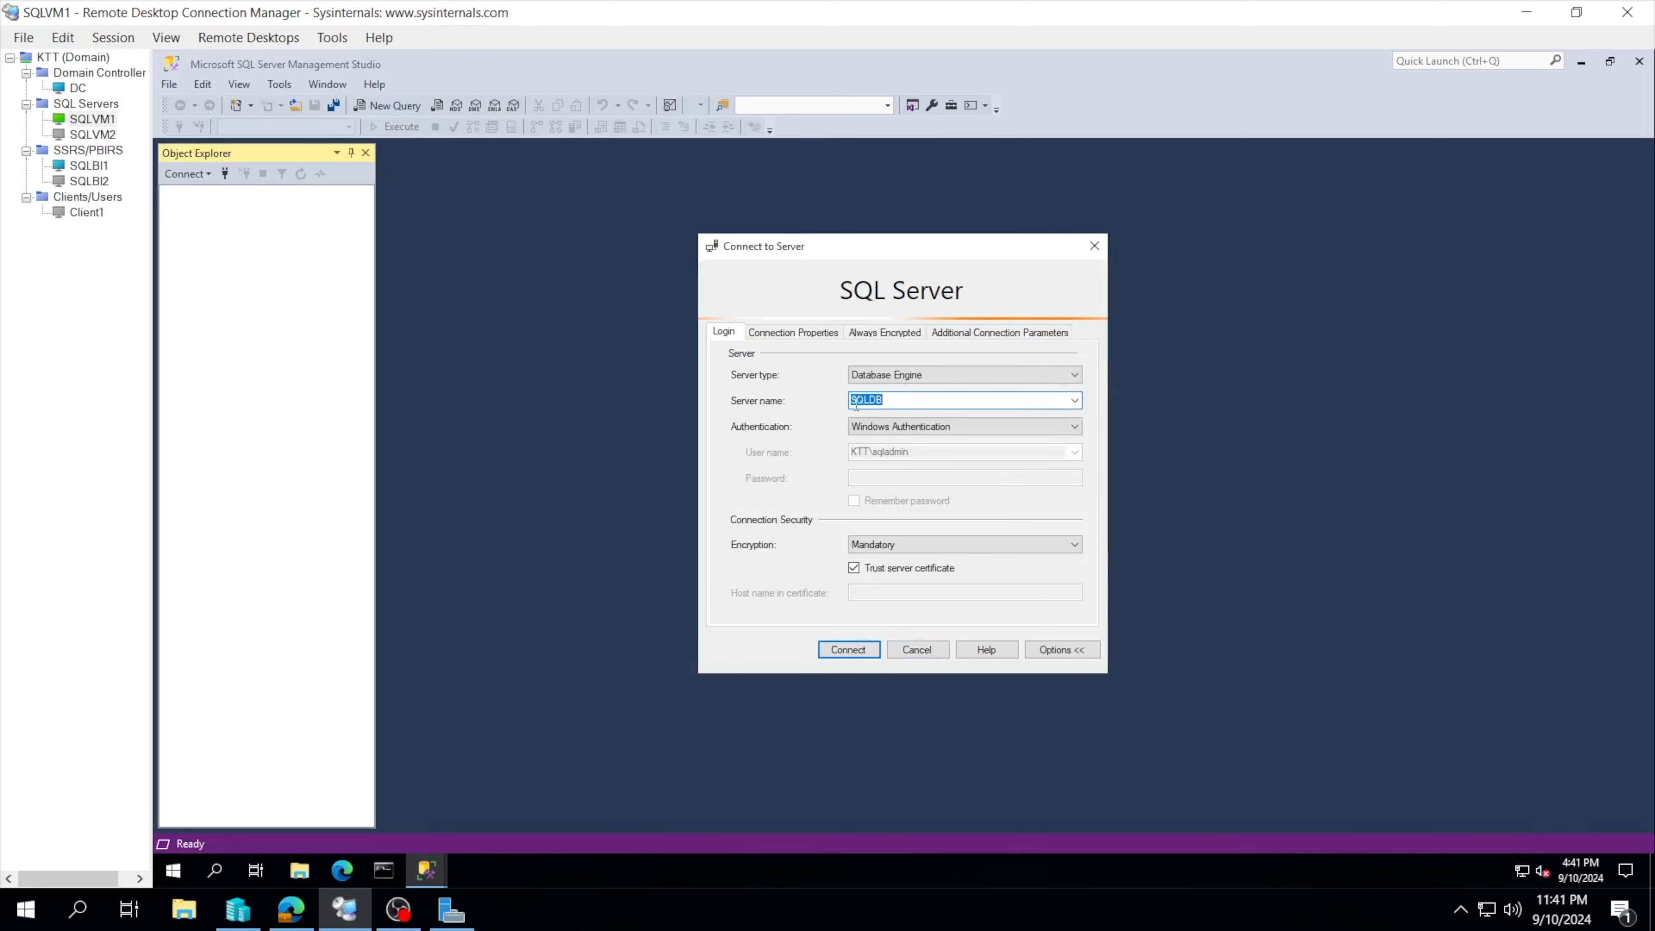
click(893, 403)
drag(893, 403, 856, 404)
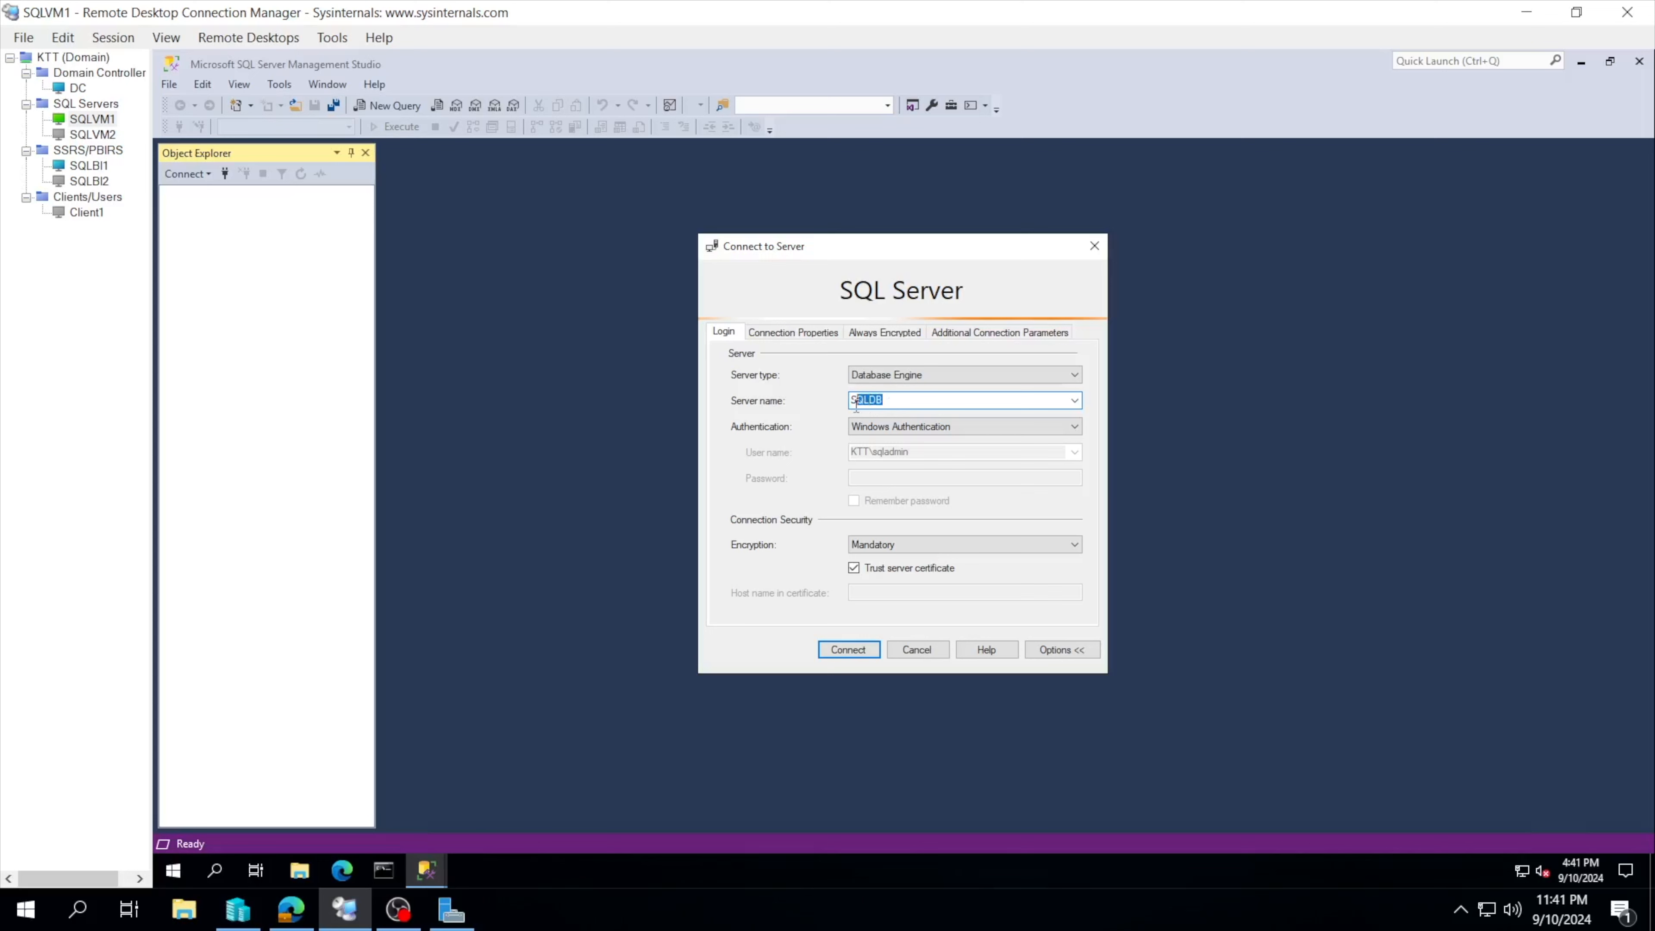
click(907, 404)
click(1074, 402)
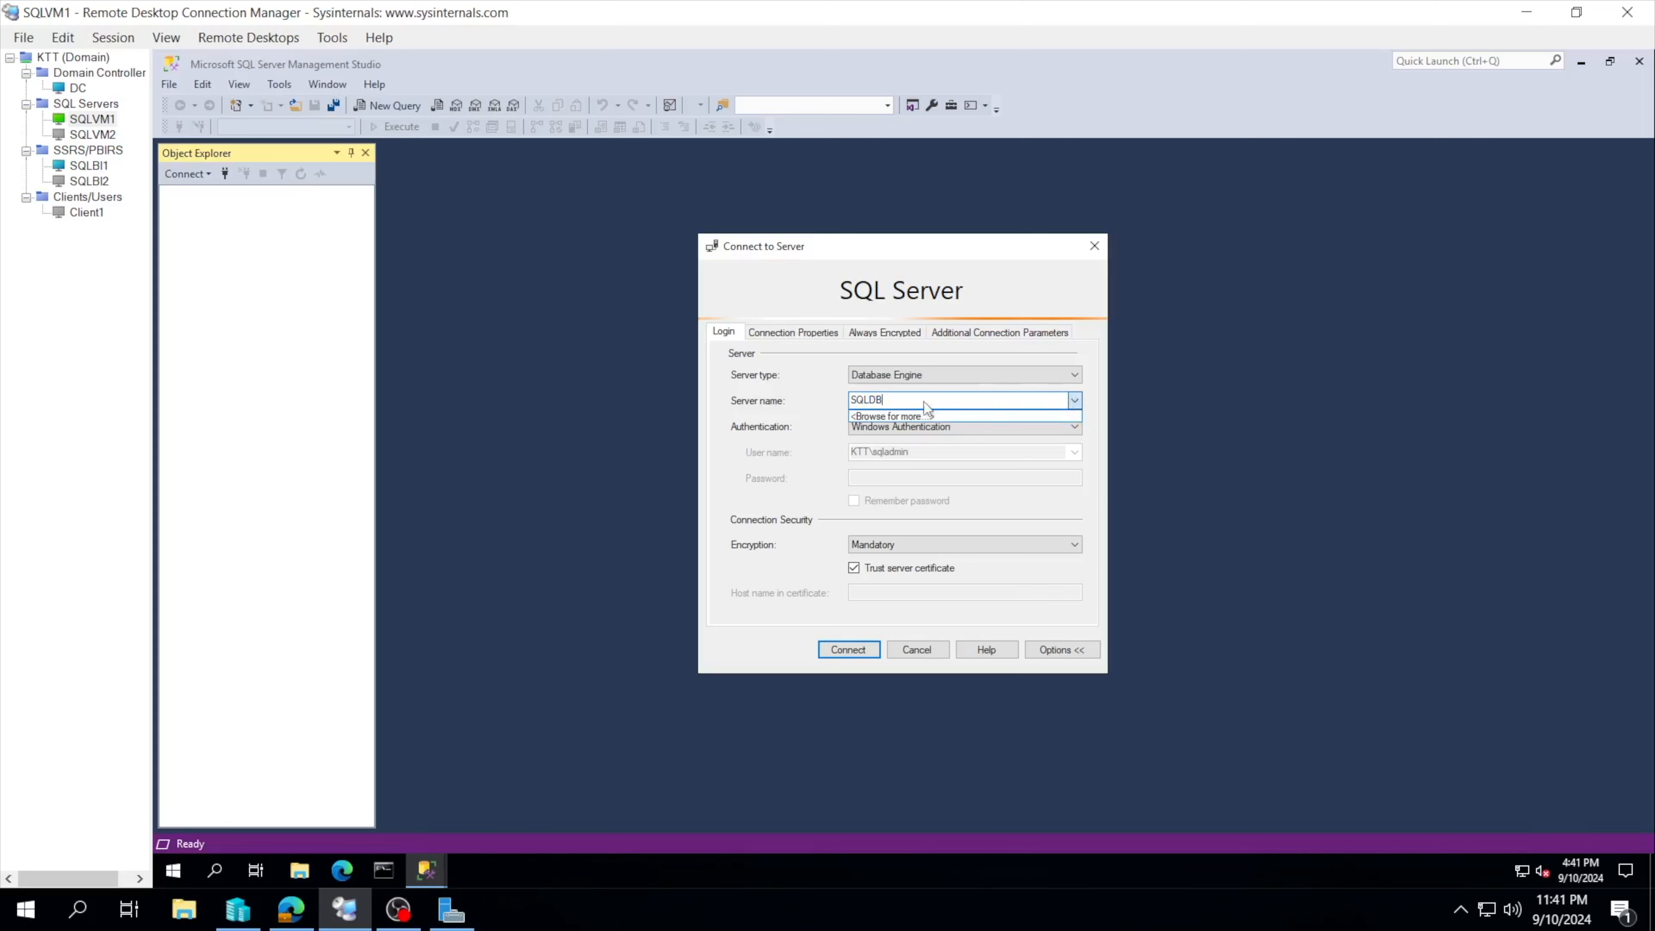
click(826, 416)
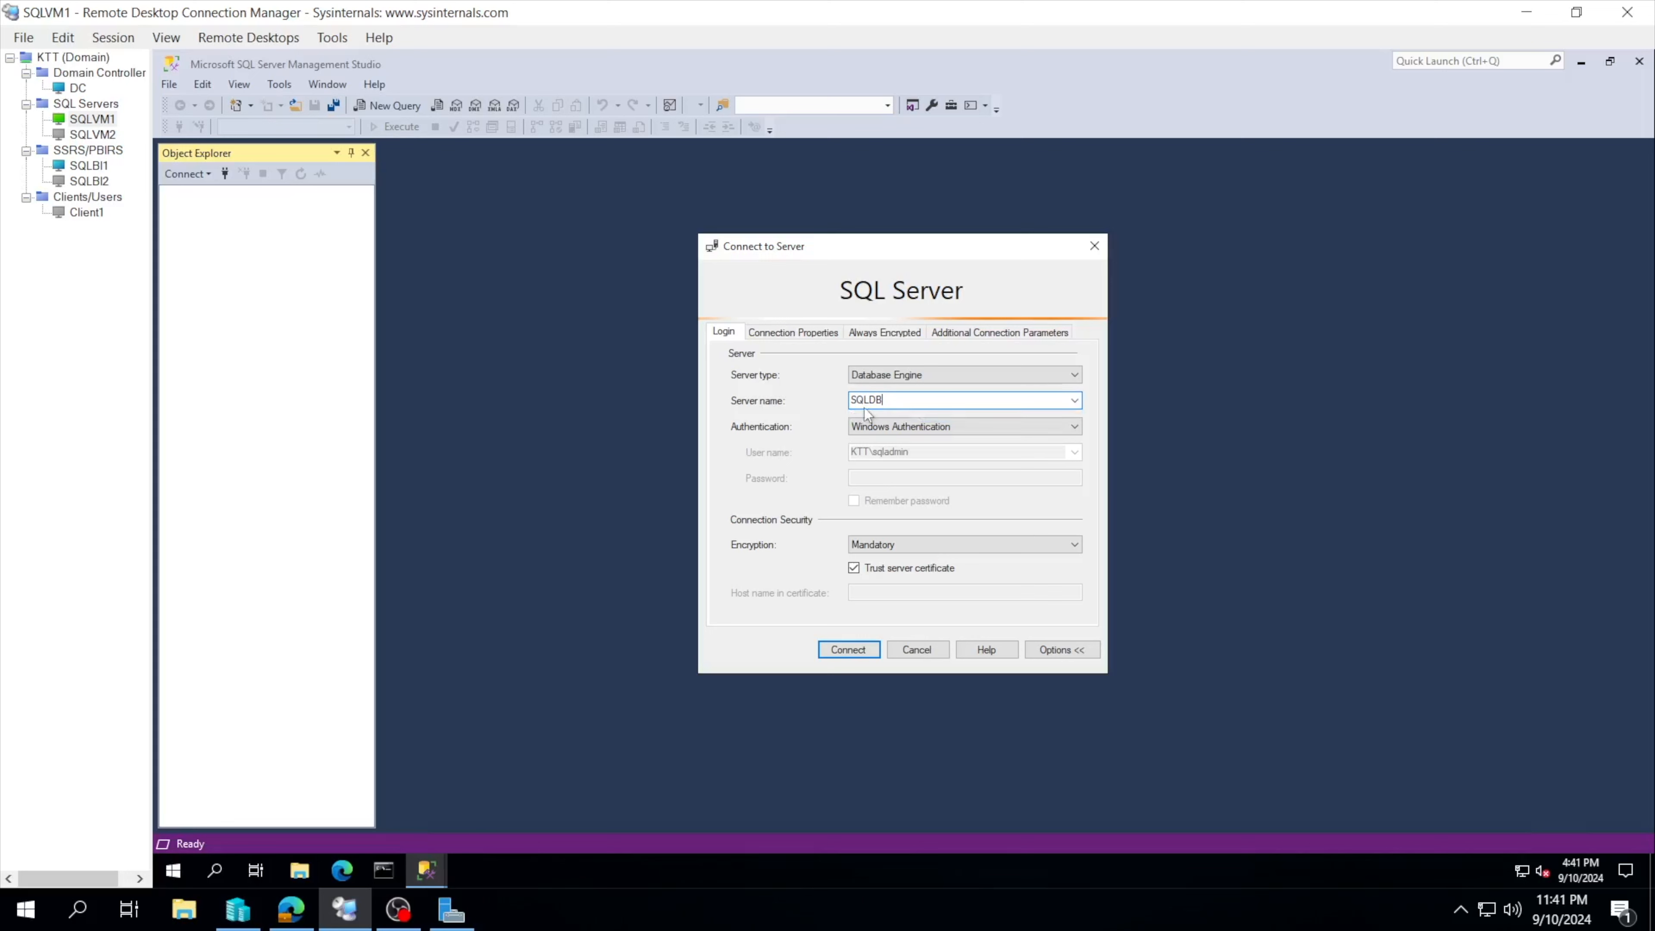
drag(898, 403, 872, 405)
click(912, 406)
Step: Change the server name to SQLVM1\SQLDB and connect
text(sql)
key(BackSpace)
key(BackSpace)
key(BackSpace)
text(SQLVM1\)
click(849, 649)
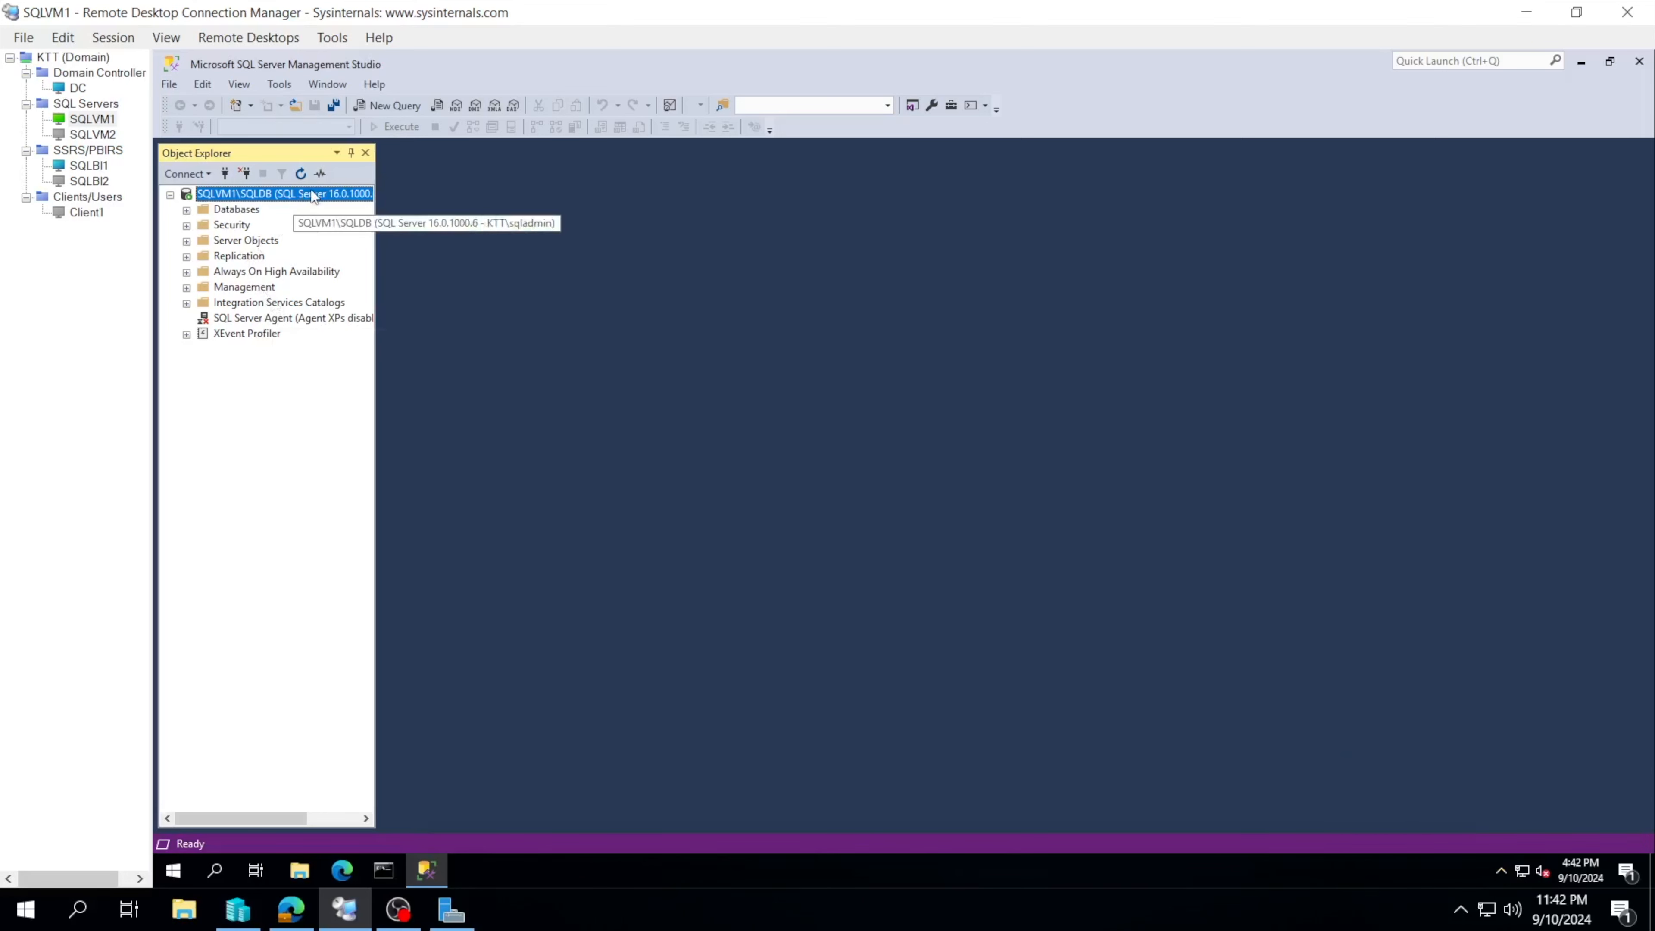
Step: Expand Security > Logins in Object Explorer to list the server's login accounts
click(186, 211)
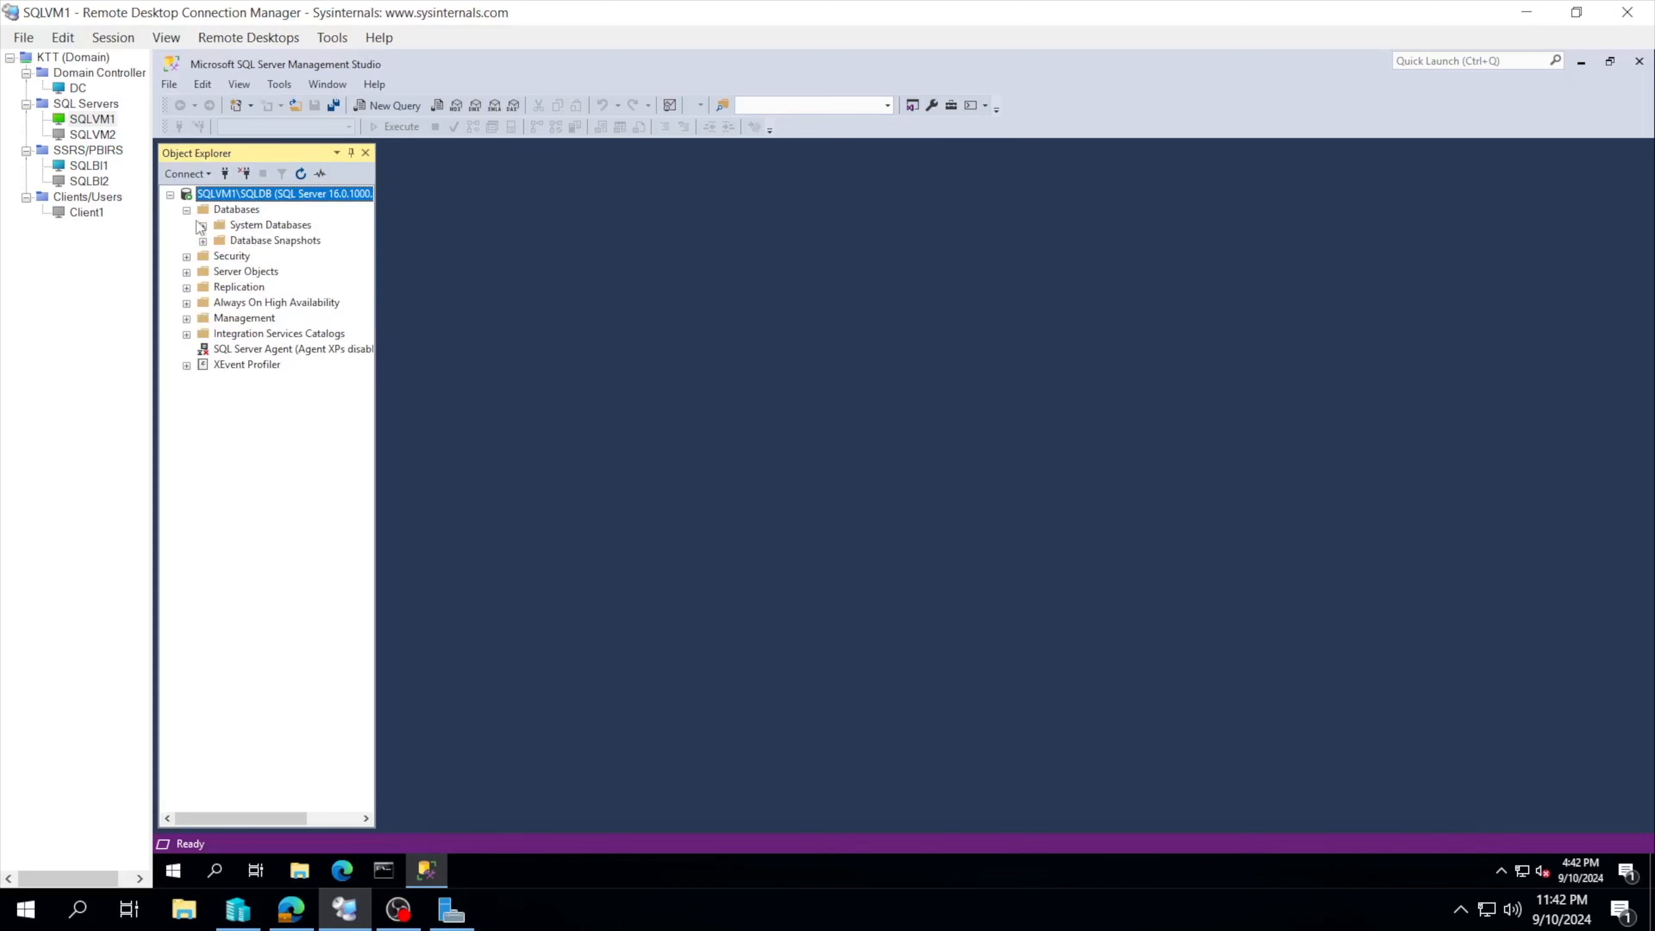
click(186, 211)
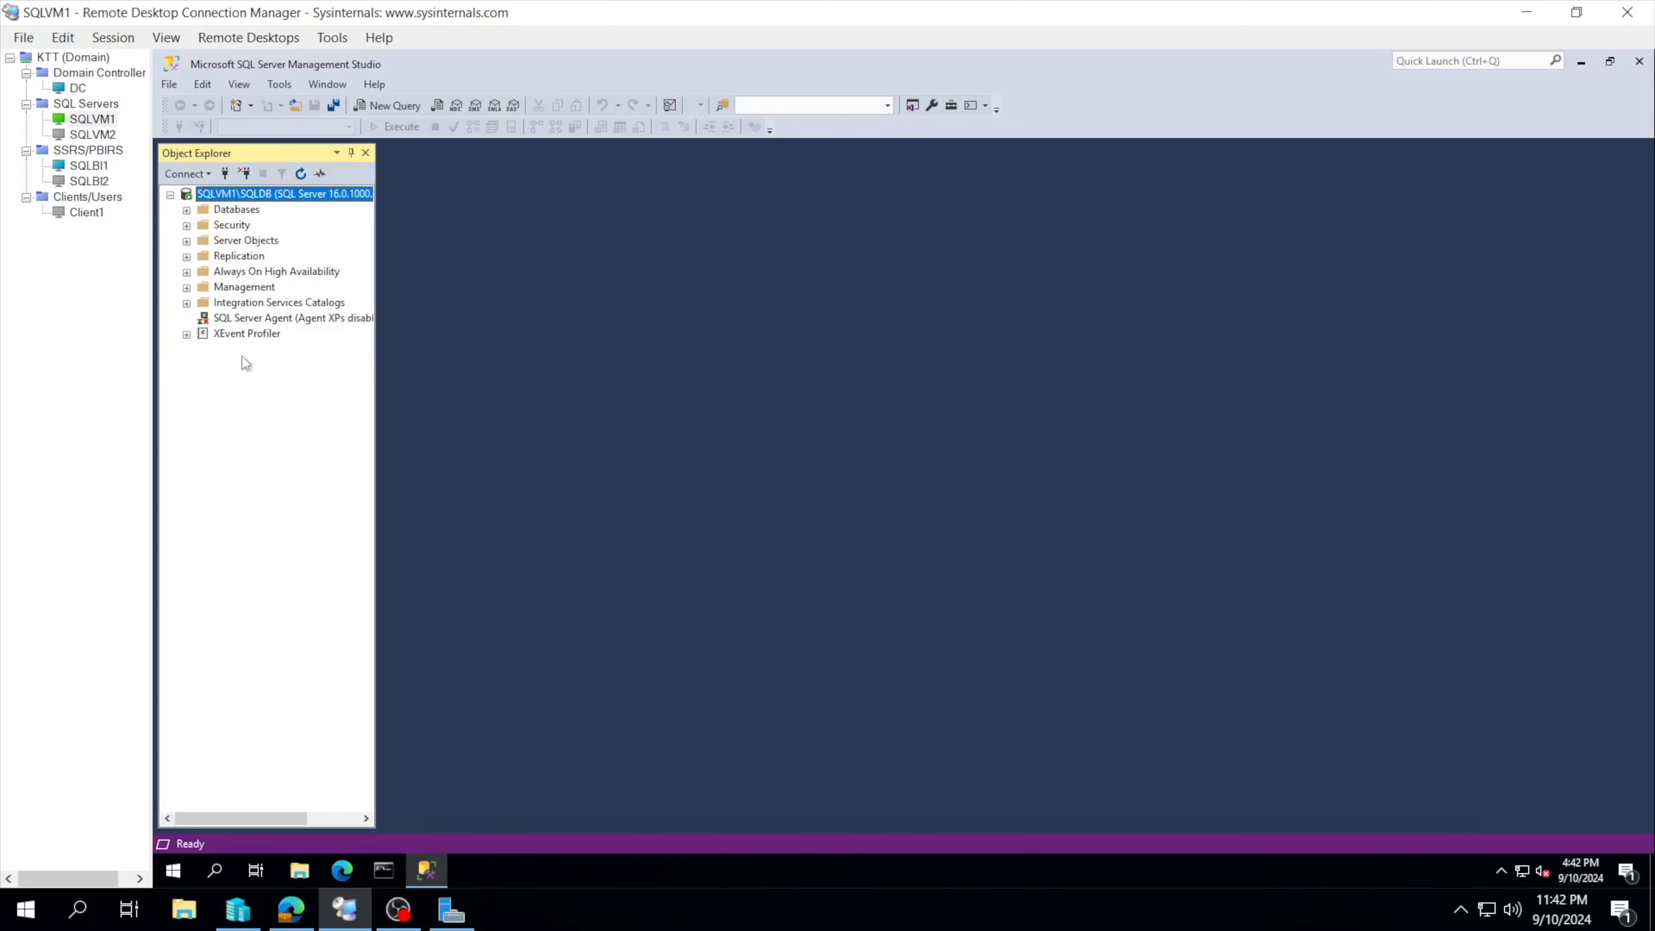
right_click(285, 196)
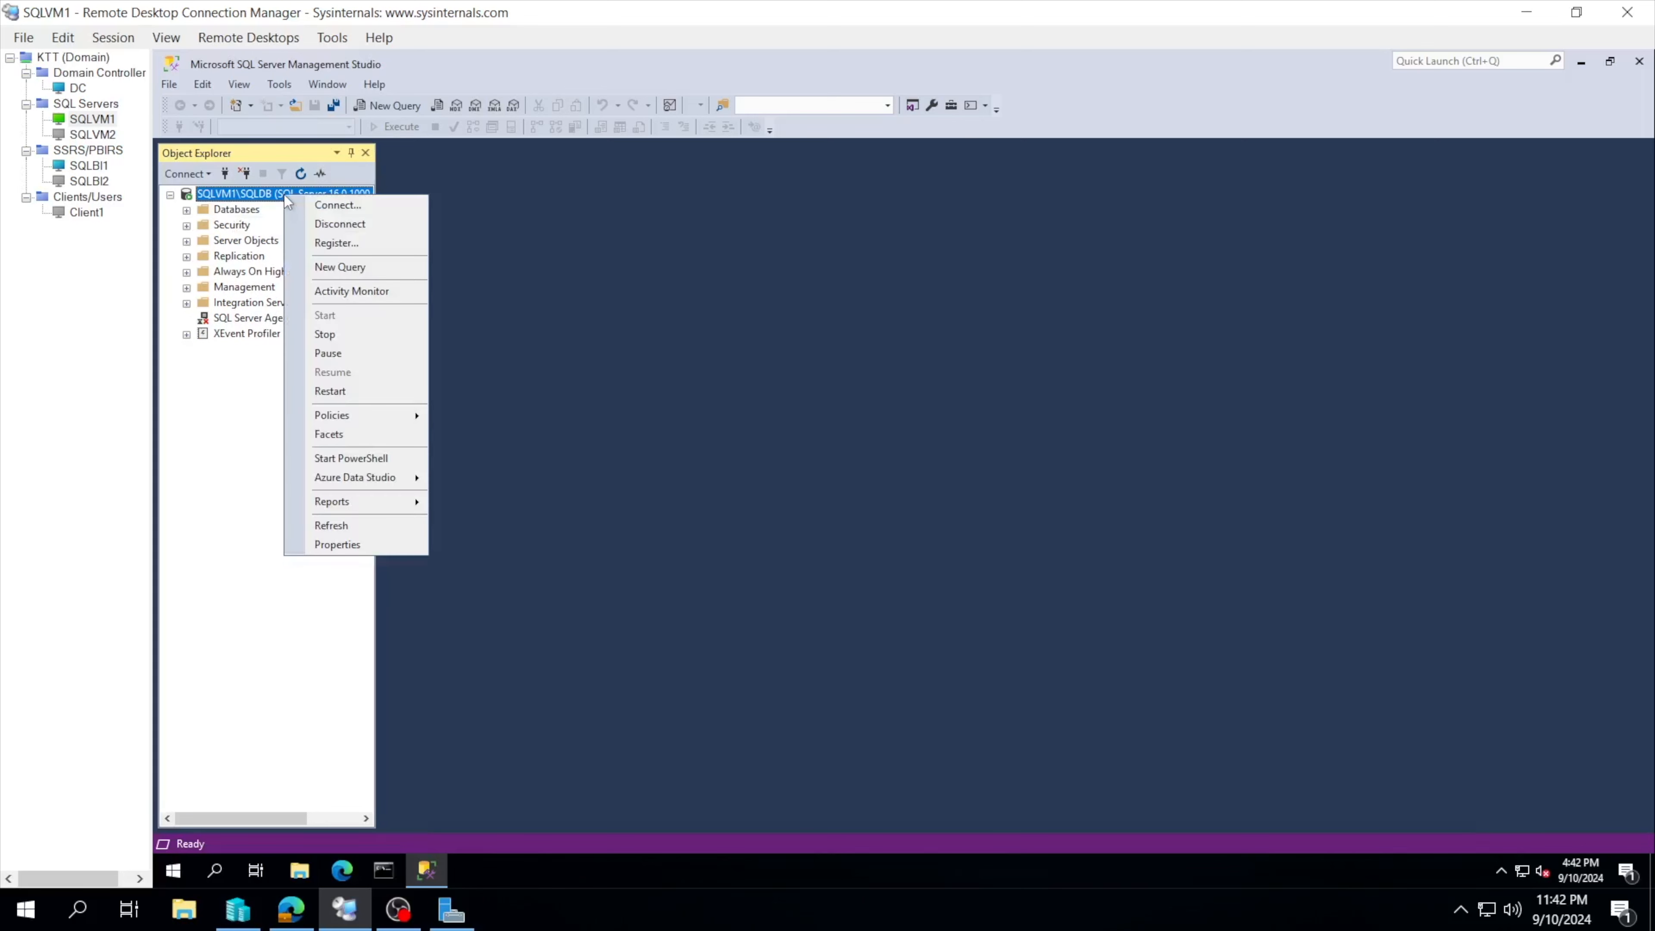
click(210, 398)
click(188, 227)
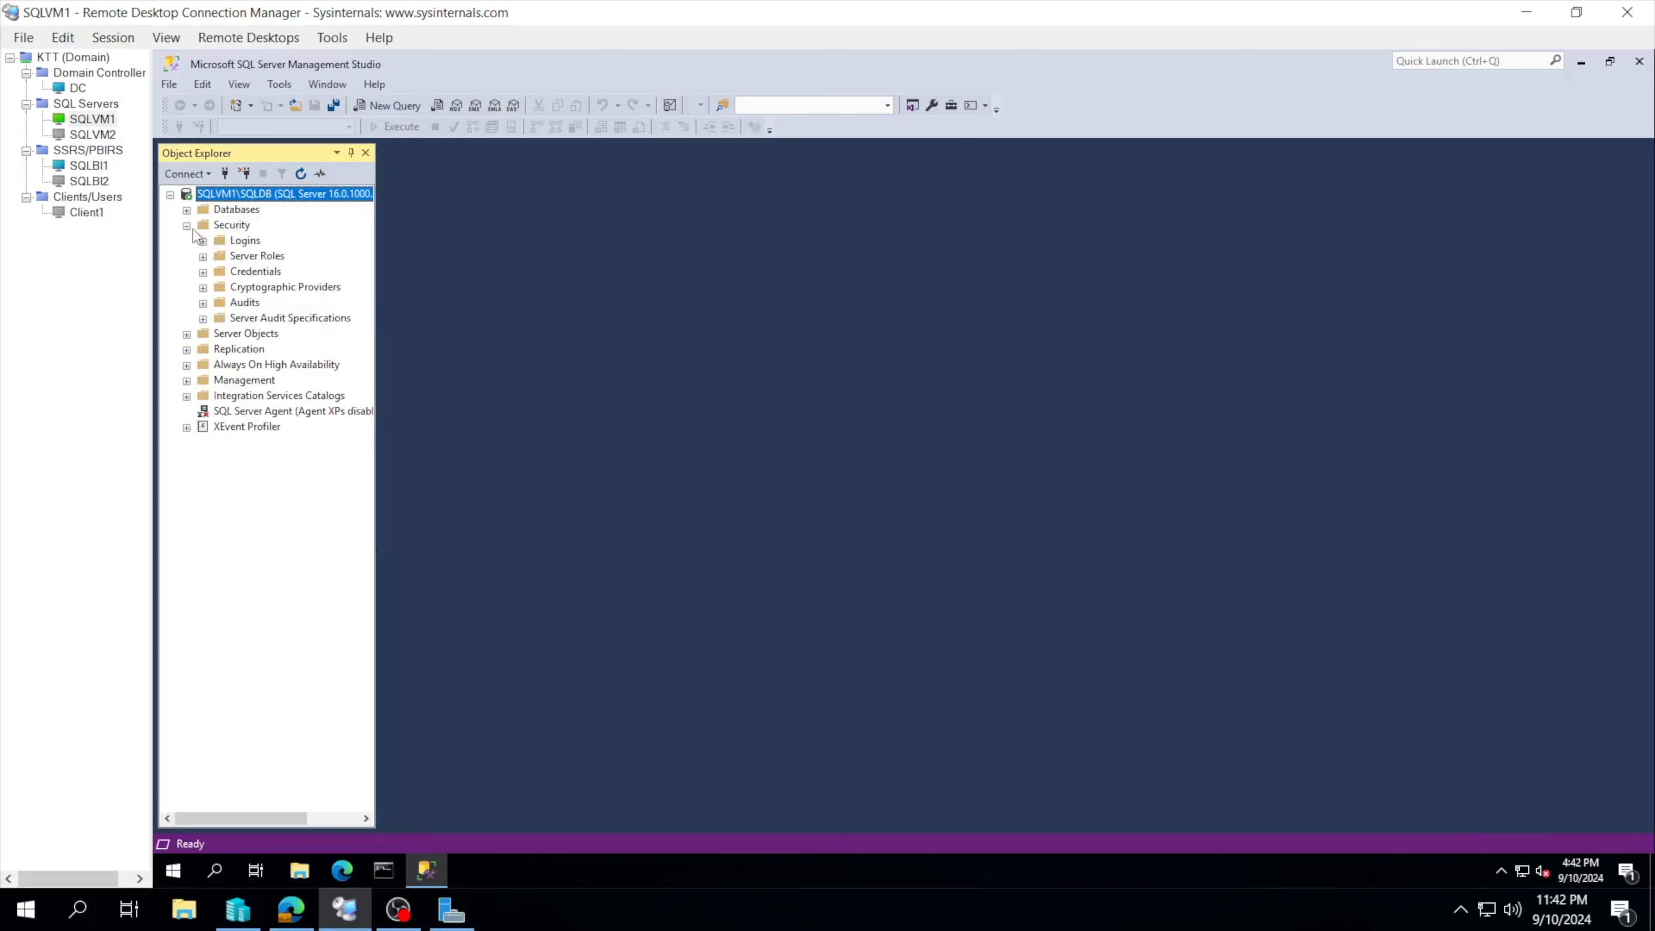
click(203, 242)
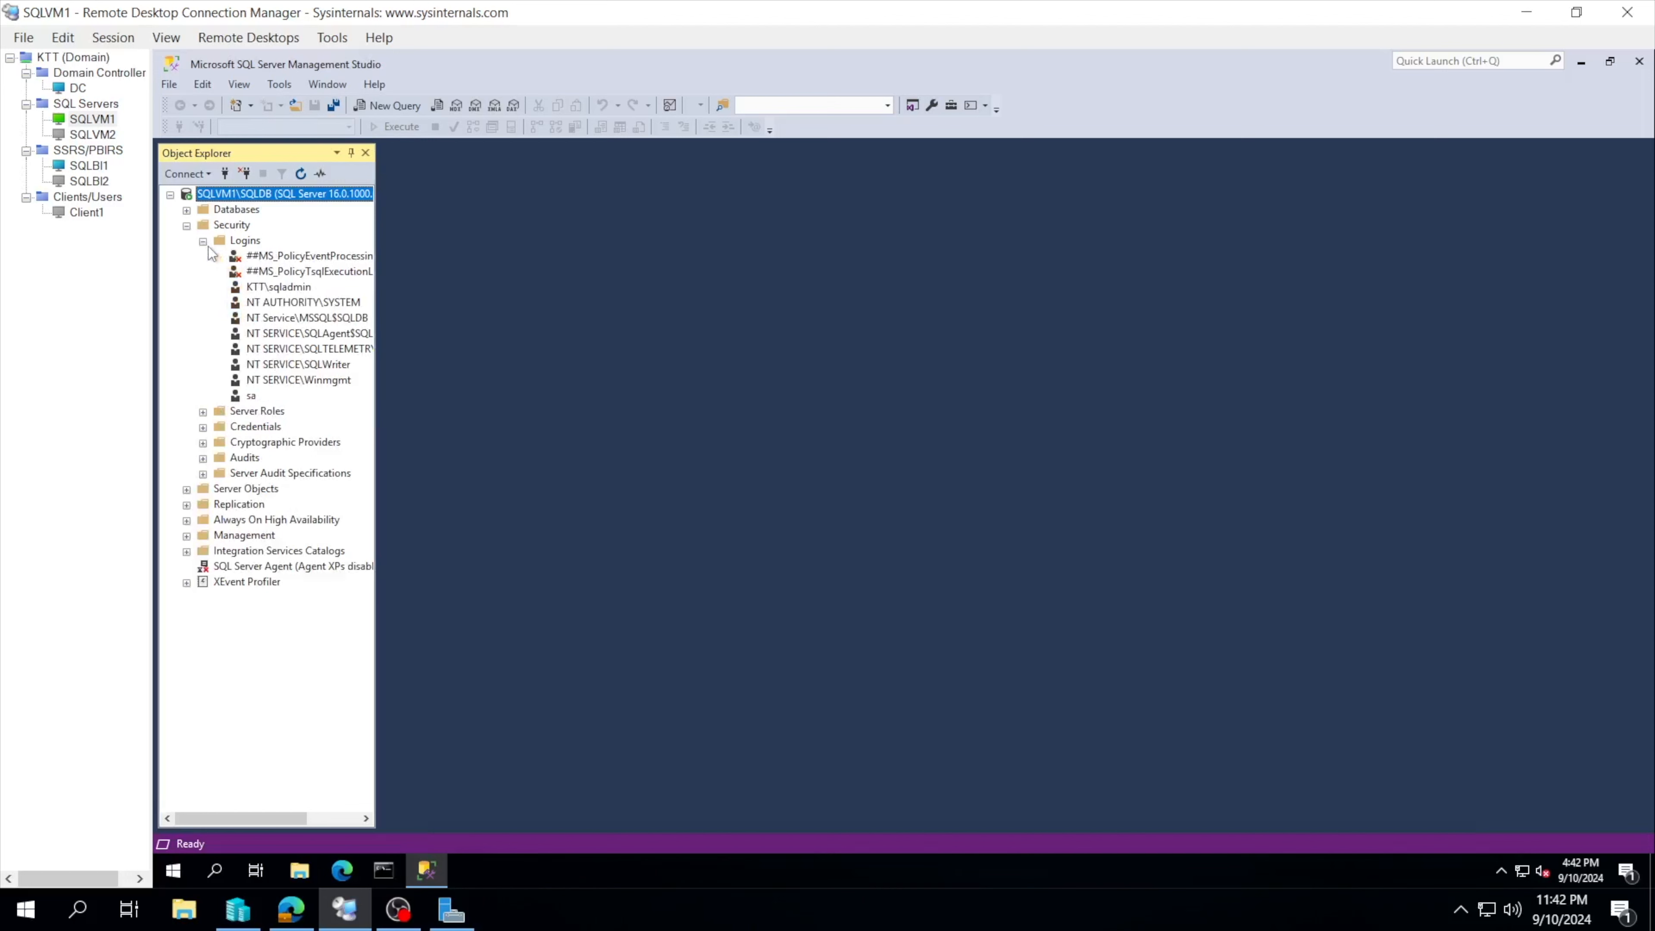
Step: Open a blank query window on SQLVM1\SQLDB, connected to the master database
click(253, 397)
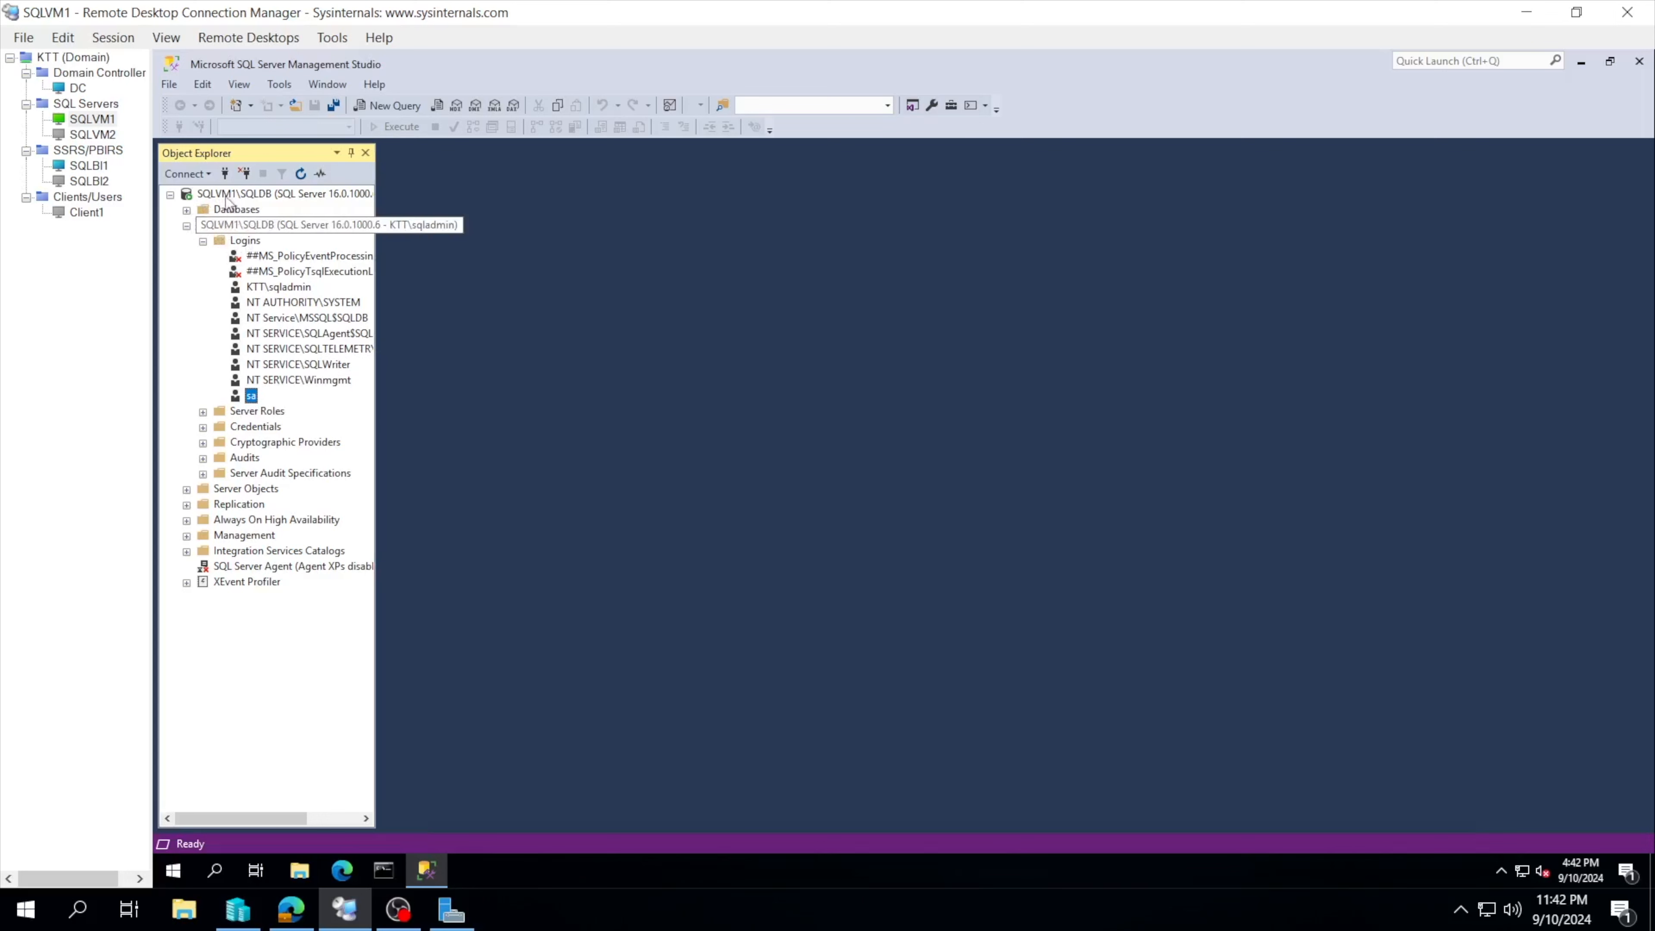
click(239, 195)
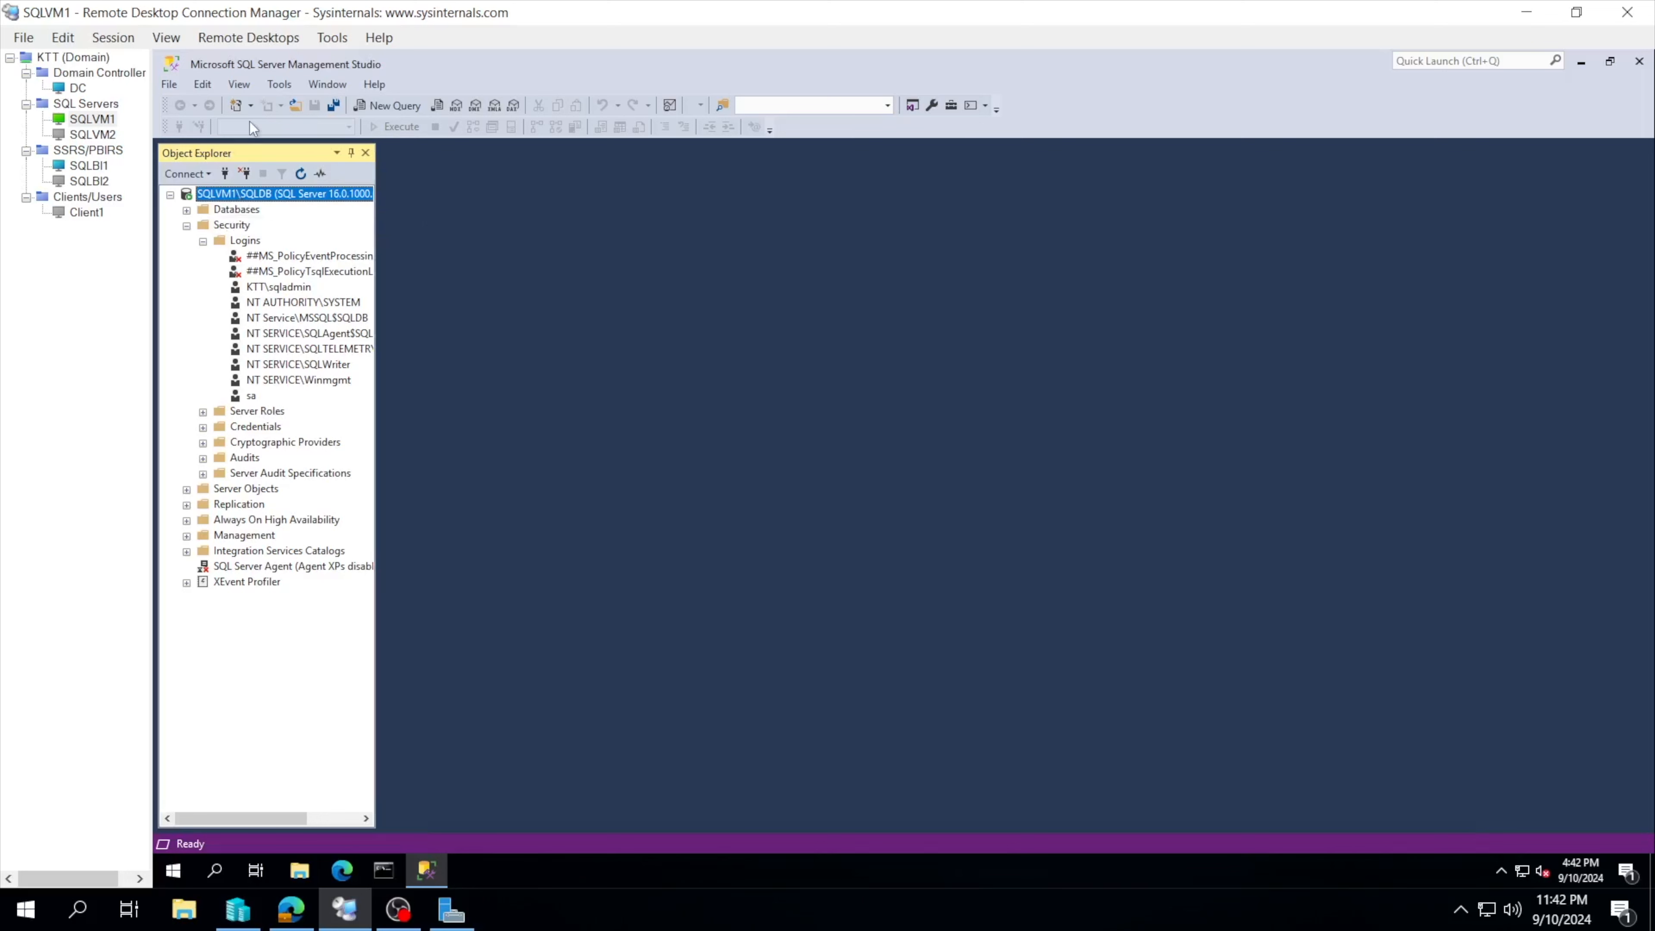
click(379, 108)
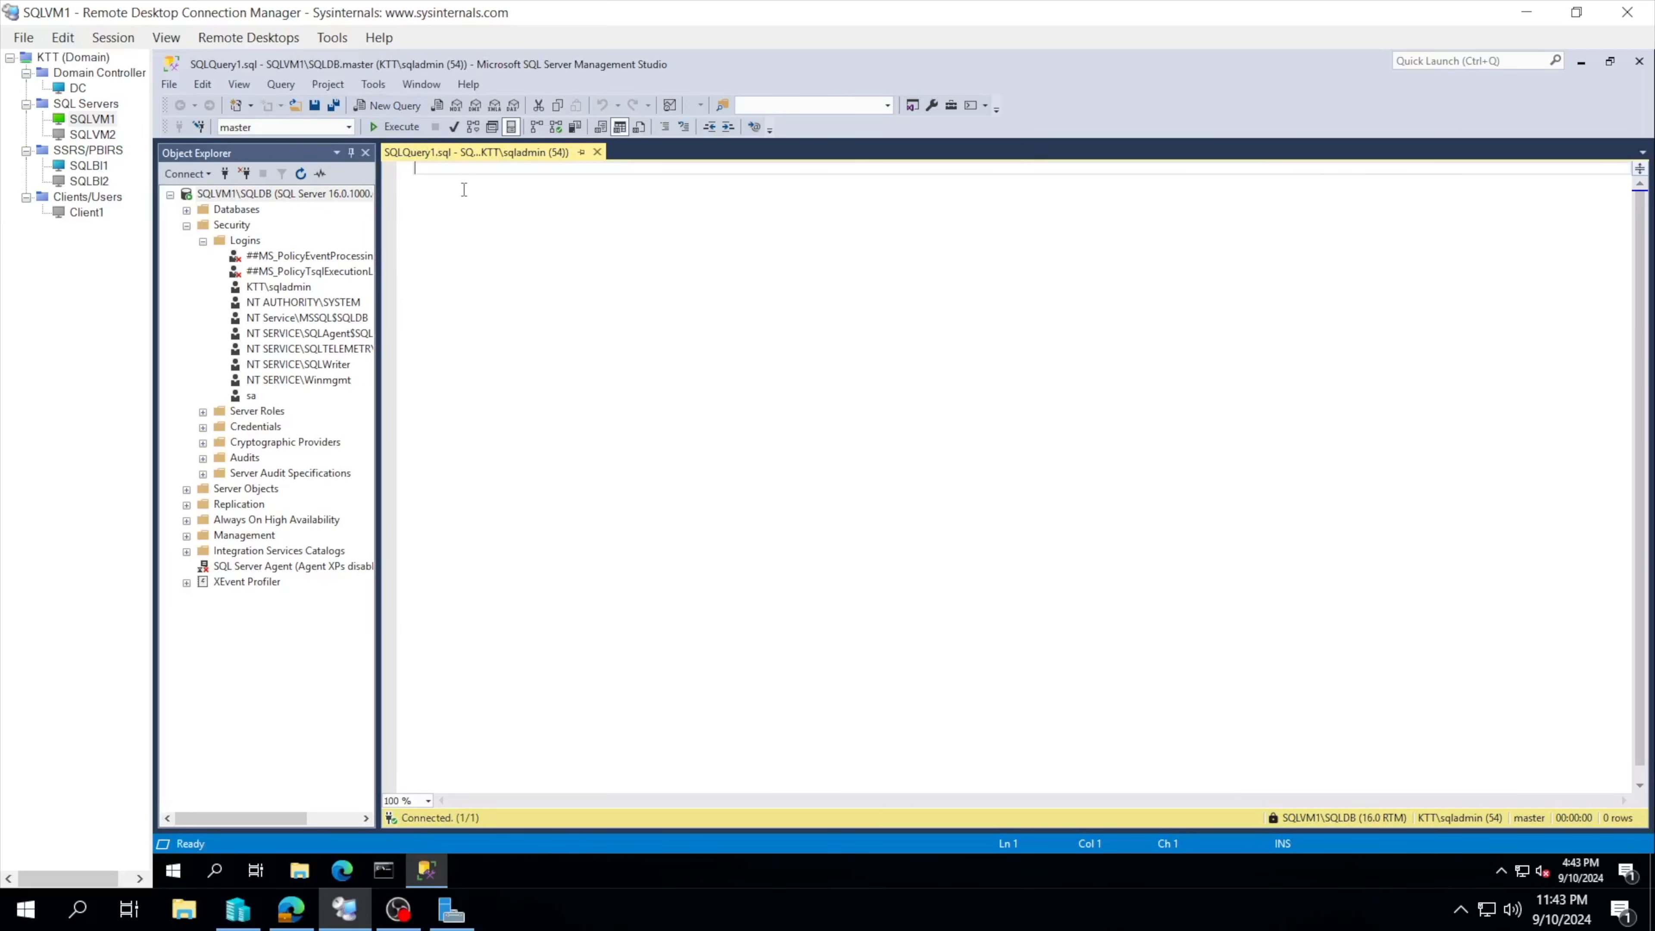
text(SELECT @@)
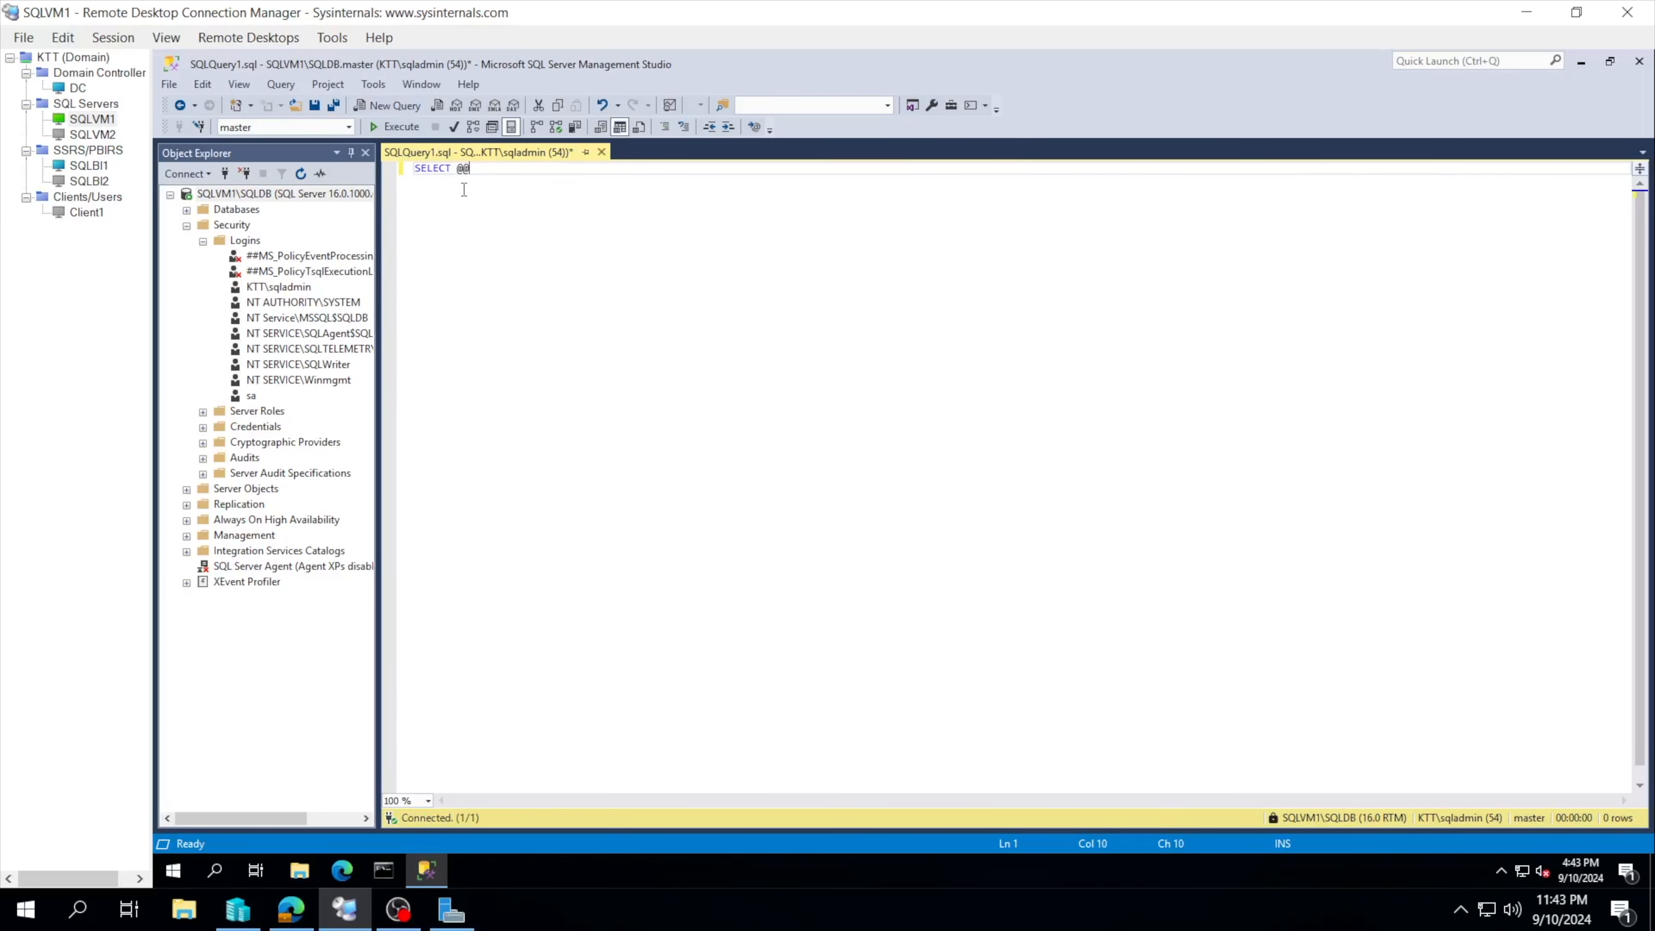
text(VERSION)
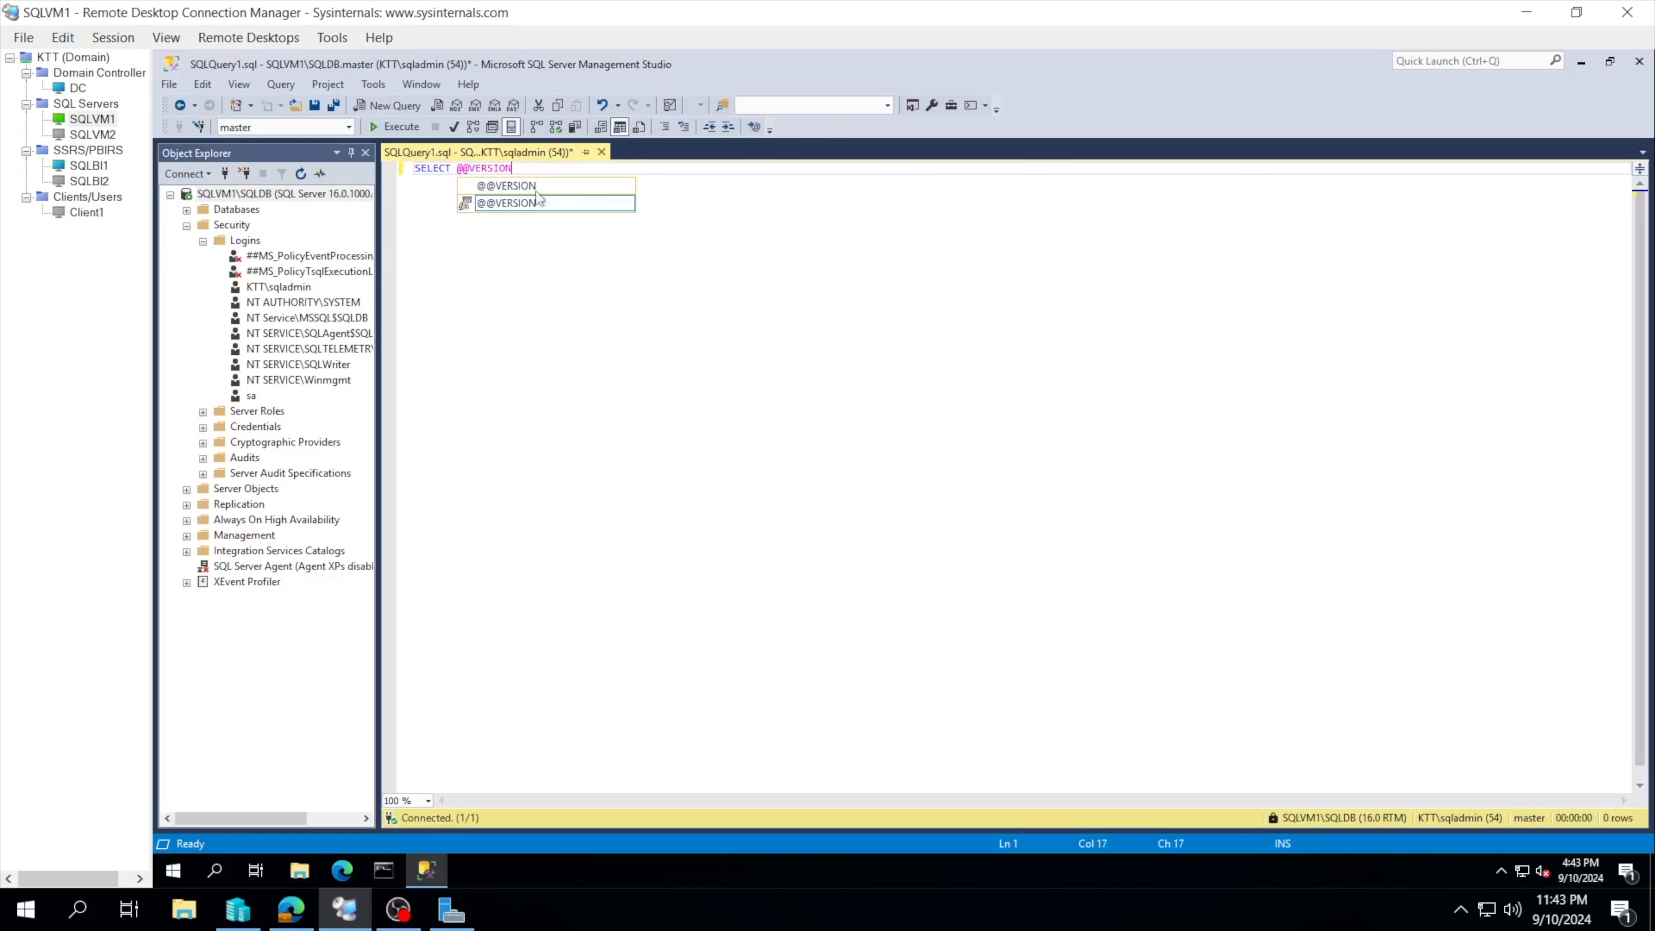
drag(530, 169, 392, 161)
click(393, 126)
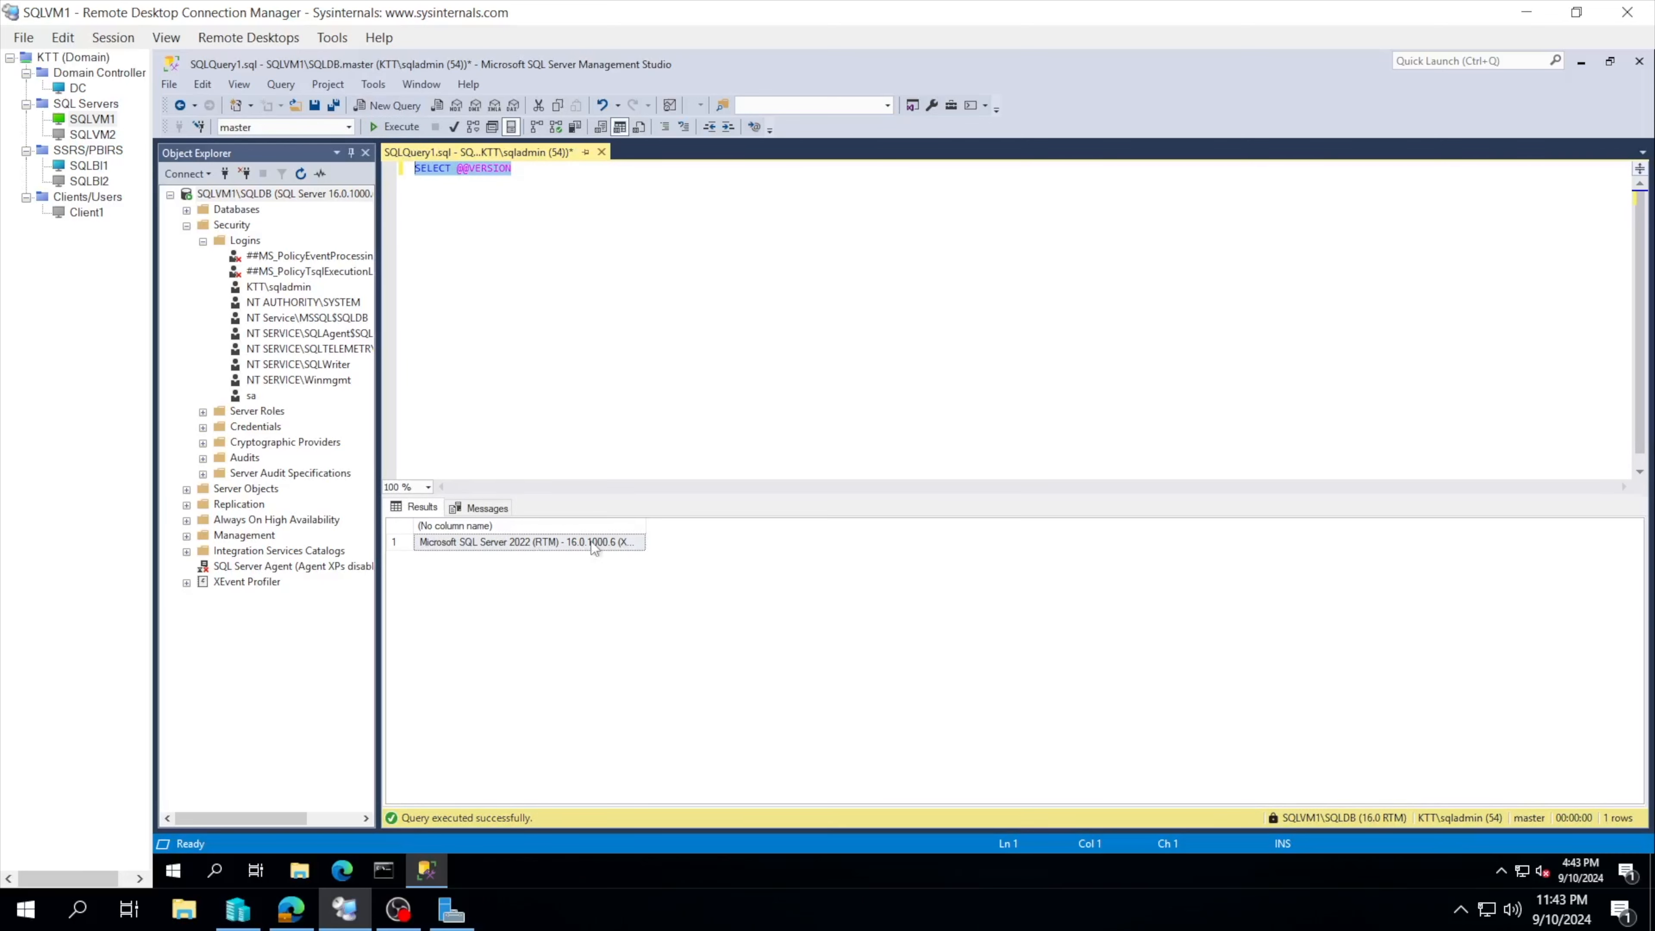
Step: Widen the results column to reveal the full version text
drag(644, 525, 1053, 550)
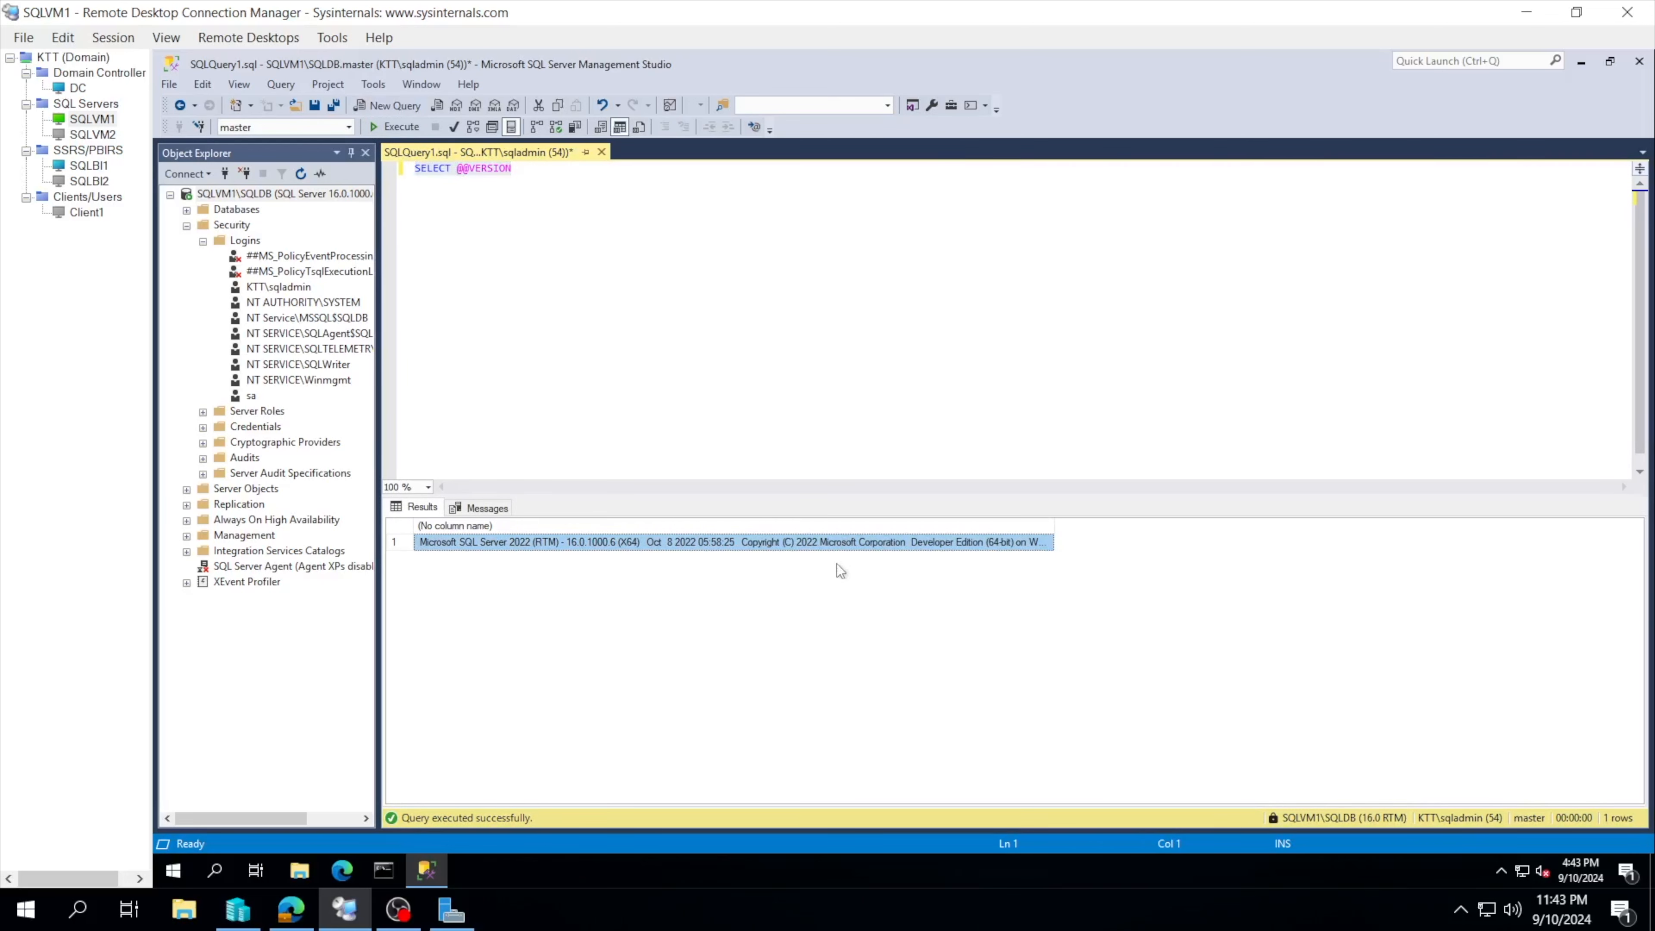
drag(1054, 526, 1135, 528)
drag(1135, 521, 1251, 521)
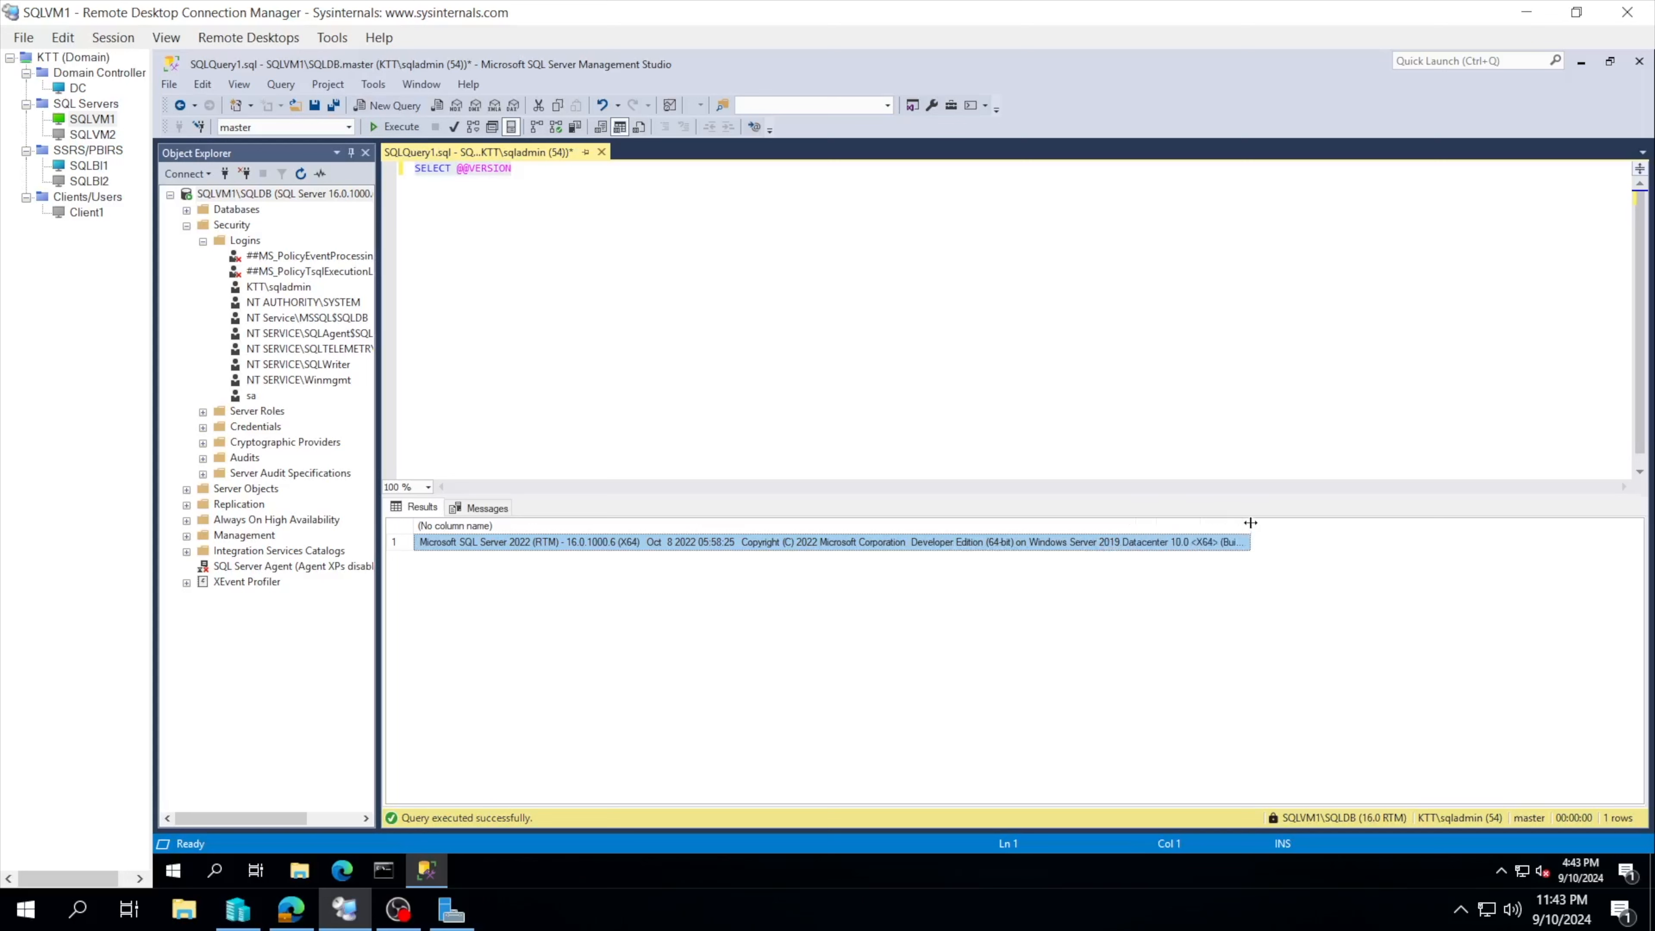